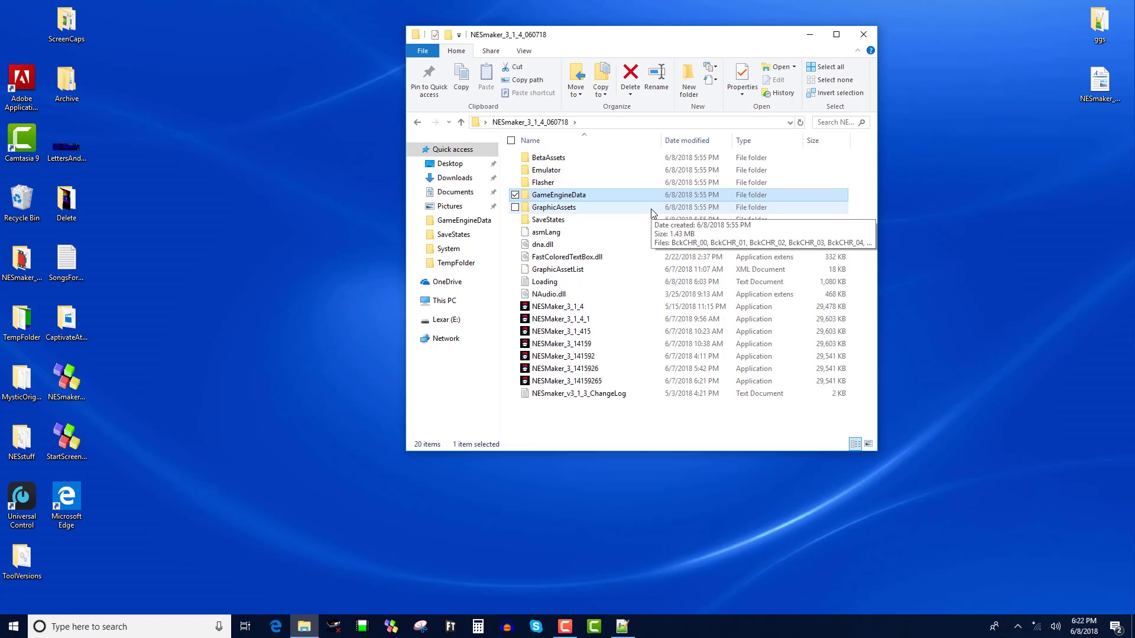
- Launch NESMaker_3_14159265 and load a saved project into it
left_click(526, 382)
double_click(524, 381)
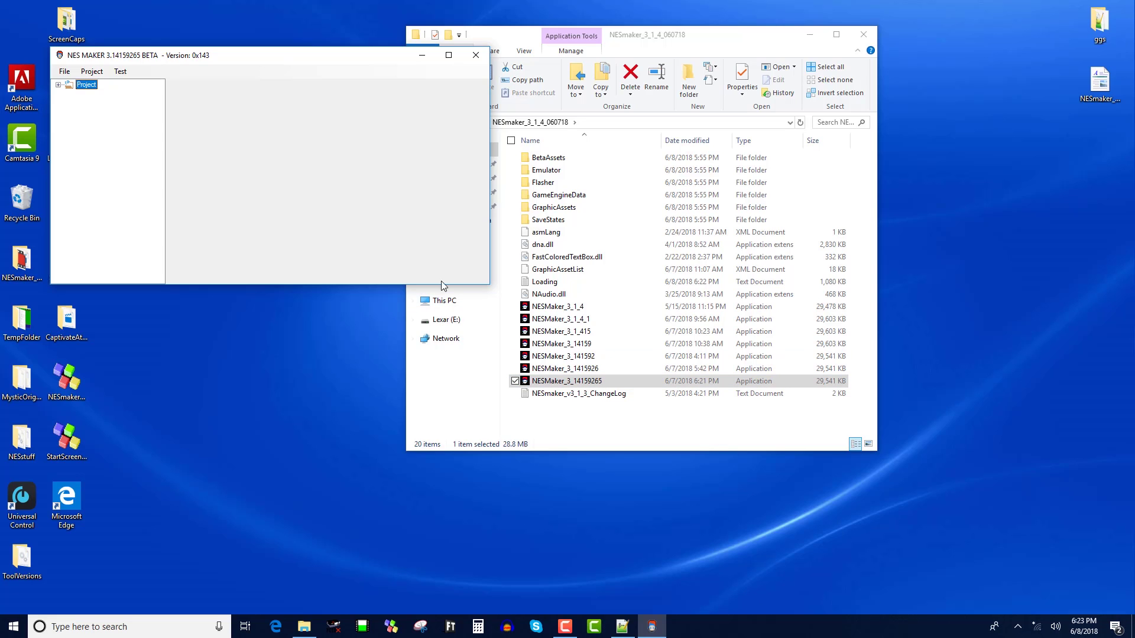
left_click(58, 85)
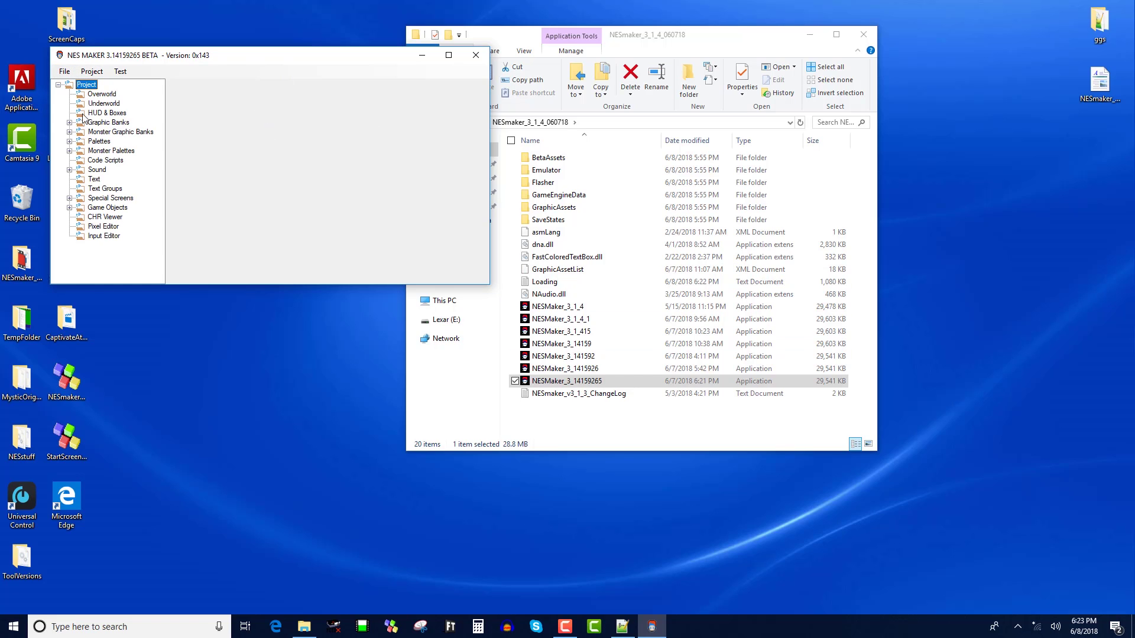
left_click(64, 71)
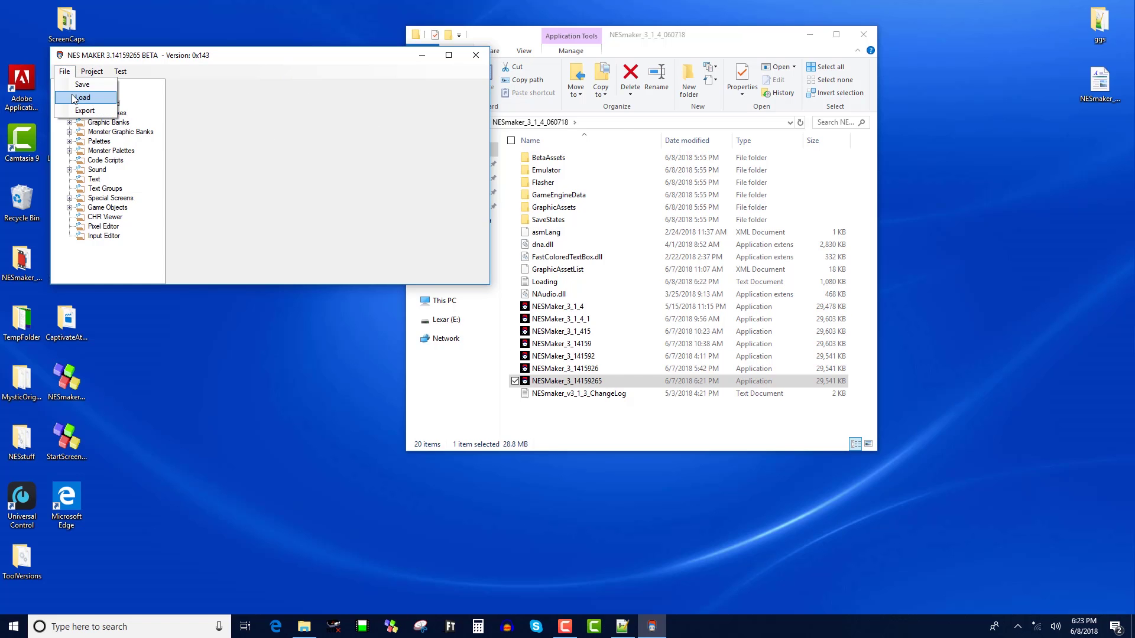
left_click(88, 97)
double_click(222, 171)
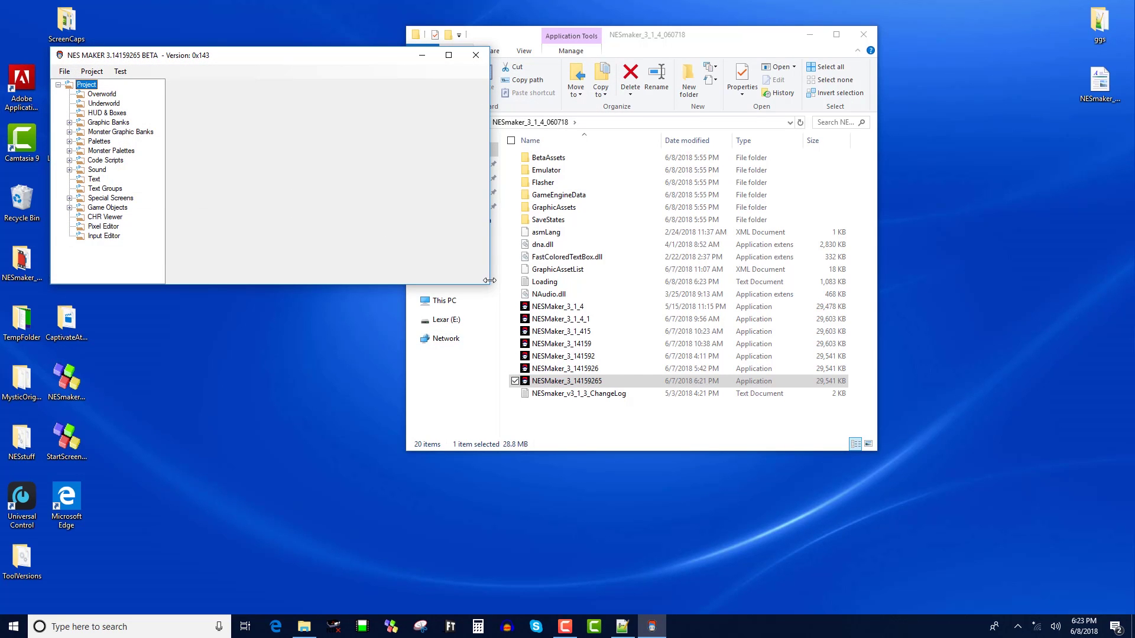
- Enlarge the NES Maker window and open the project's HUD & Boxes settings
left_click_drag(490, 287, 1012, 589)
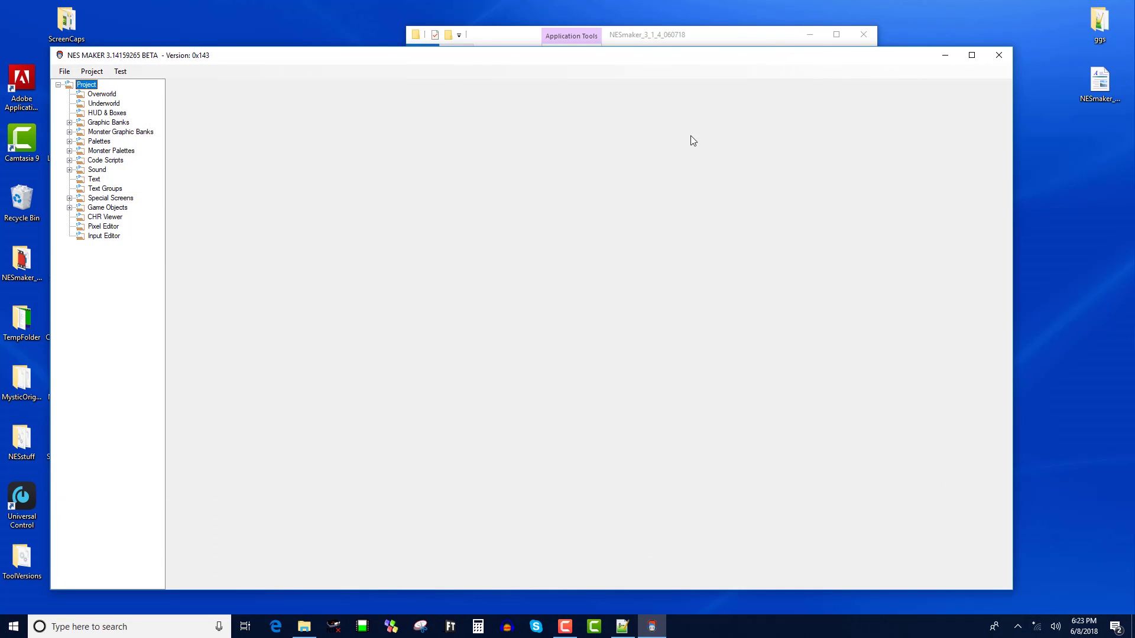
left_click_drag(648, 63, 672, 63)
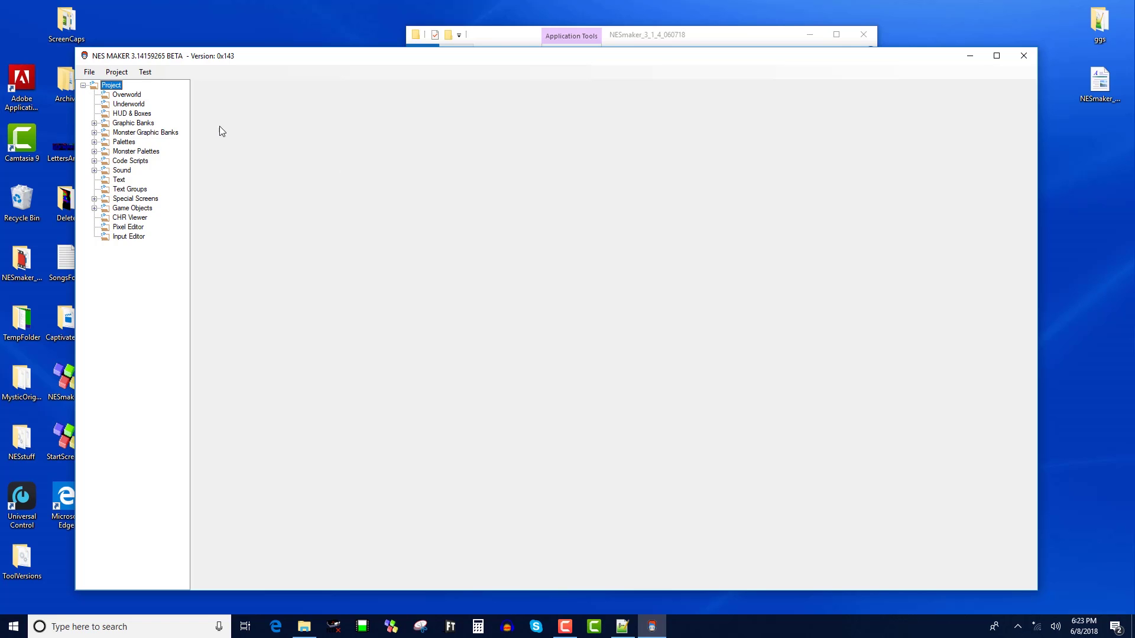
left_click(141, 113)
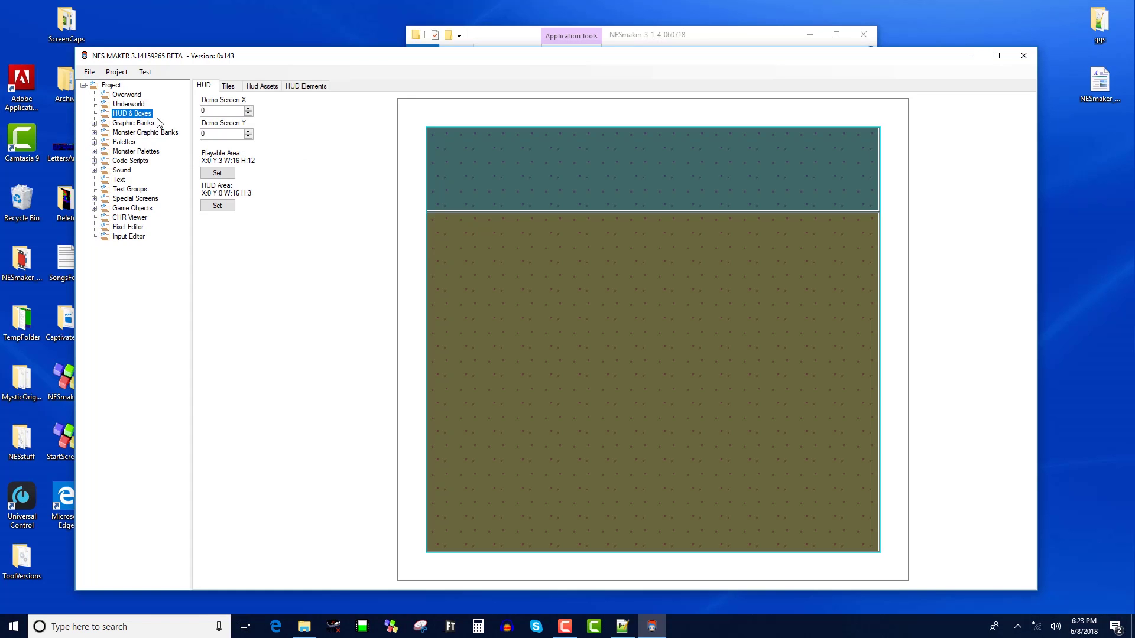
left_click(122, 95)
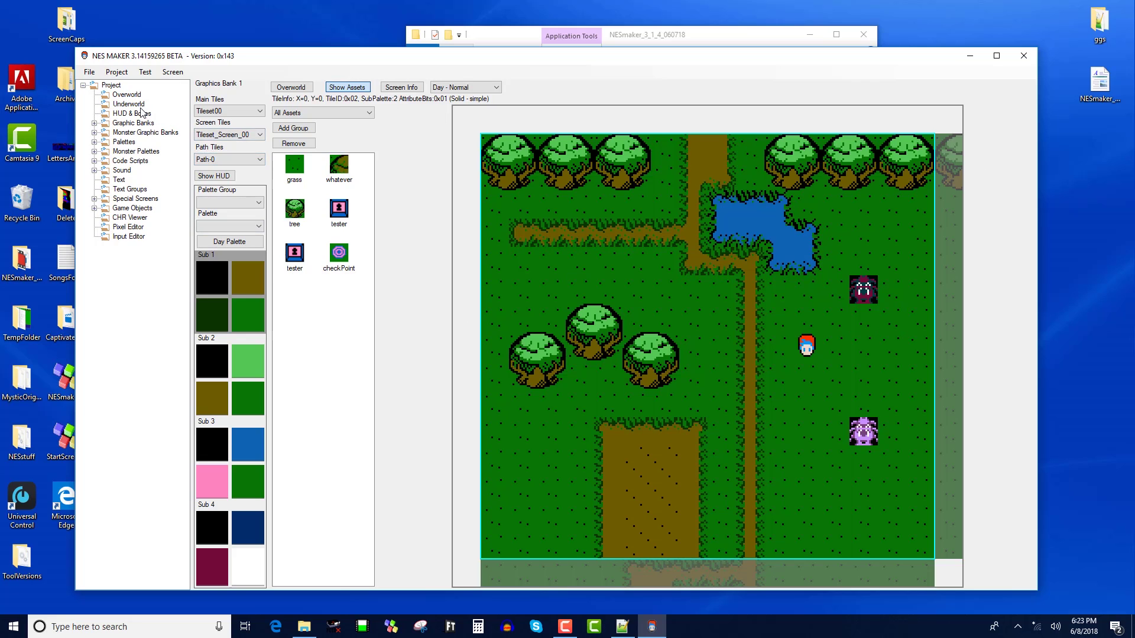
left_click(140, 113)
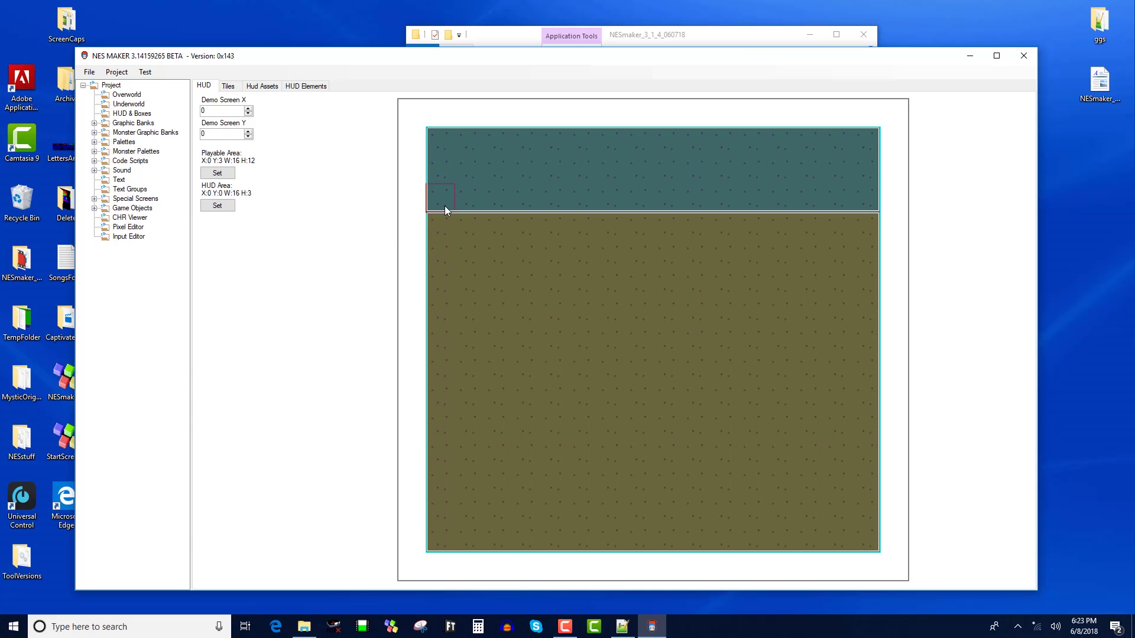
- Set the HUD demo screen to X 2, Y 4
left_click(224, 87)
left_click(209, 88)
left_click(249, 109)
left_click(248, 131)
left_click(248, 131)
left_click(248, 131)
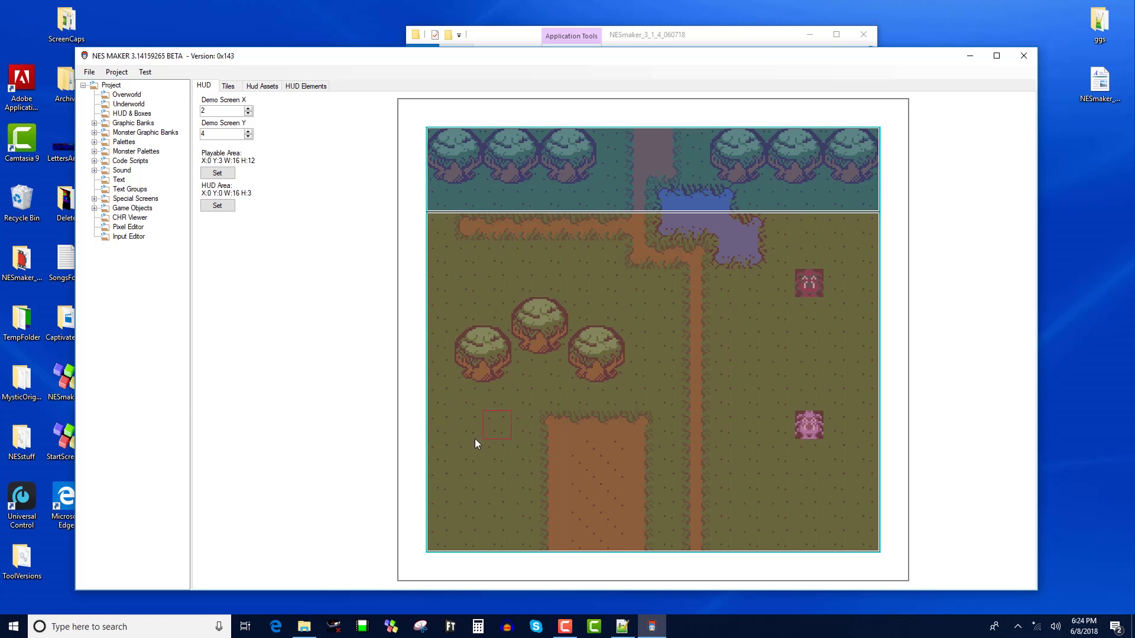
- Set the HUD area to X:0 Y:12 W:16 H:3 and the playable area to X:0 Y:0 W:16 H:12
left_click_drag(440, 488, 874, 549)
left_click(232, 208)
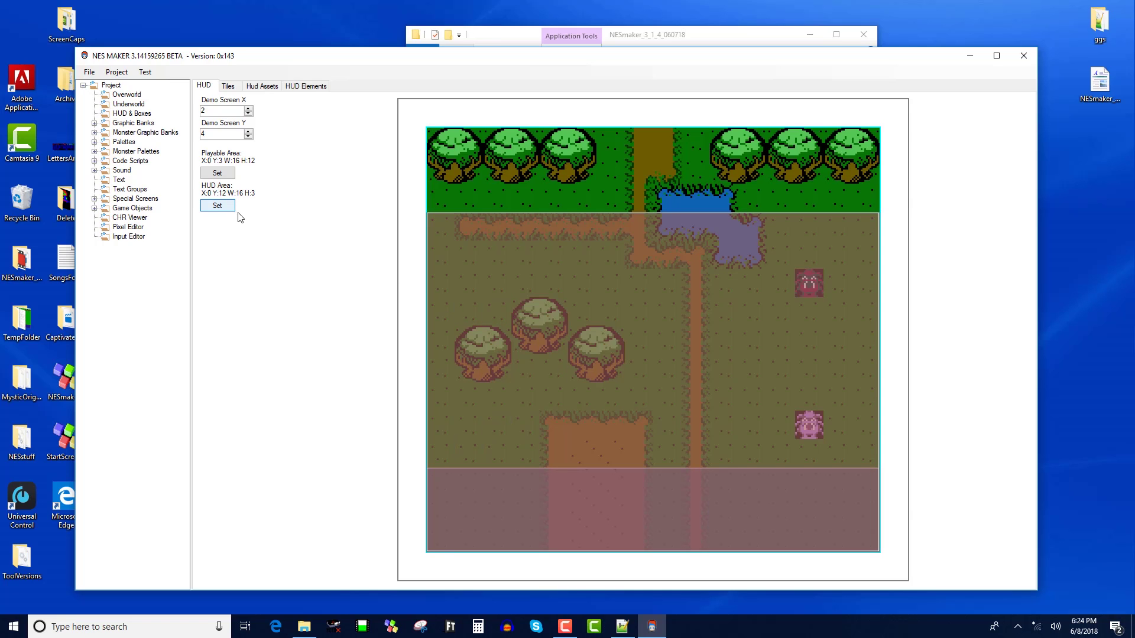
left_click_drag(430, 140, 855, 453)
left_click(217, 172)
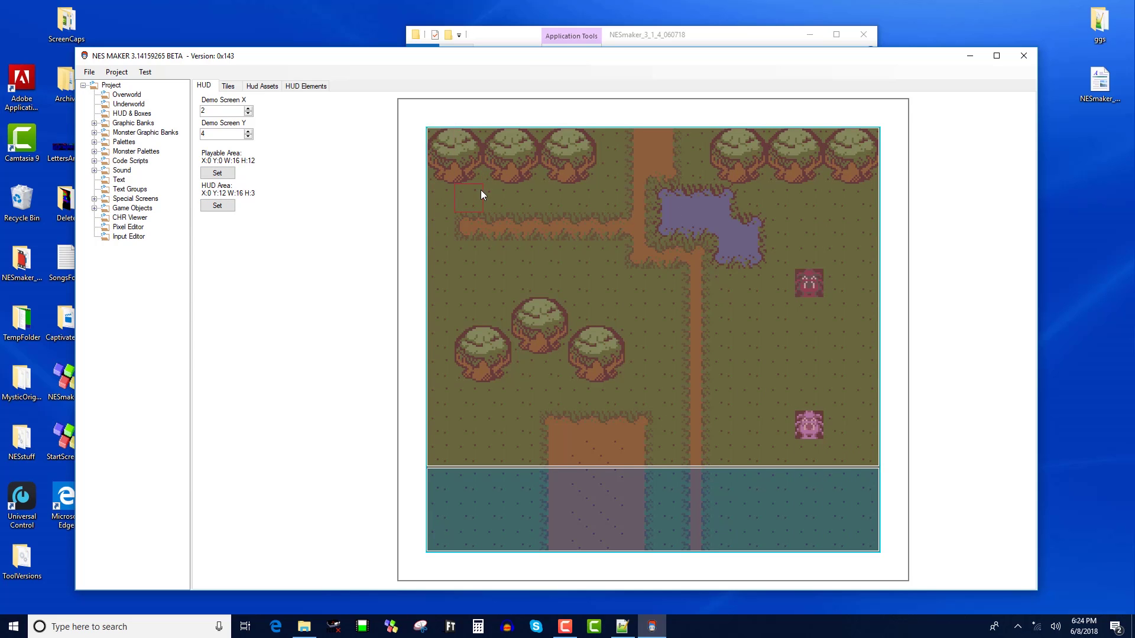
- Set the playable area to X:1 Y:3 W:11 H:9 and the HUD area to X:12 Y:3 W:4 H:9
left_click_drag(645, 240, 756, 450)
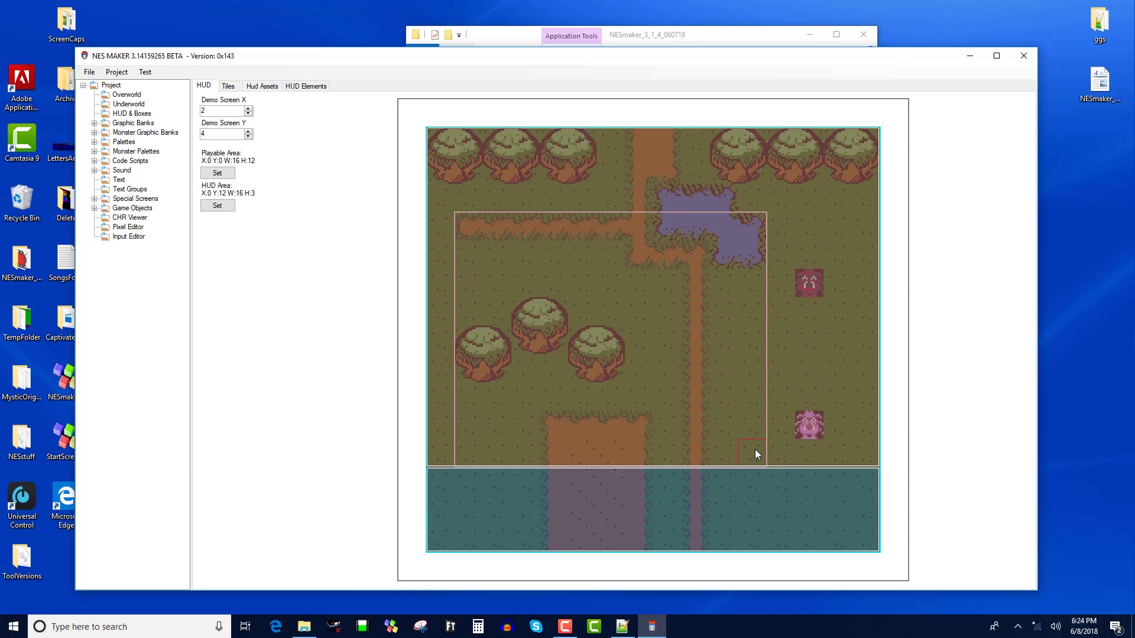
left_click(217, 173)
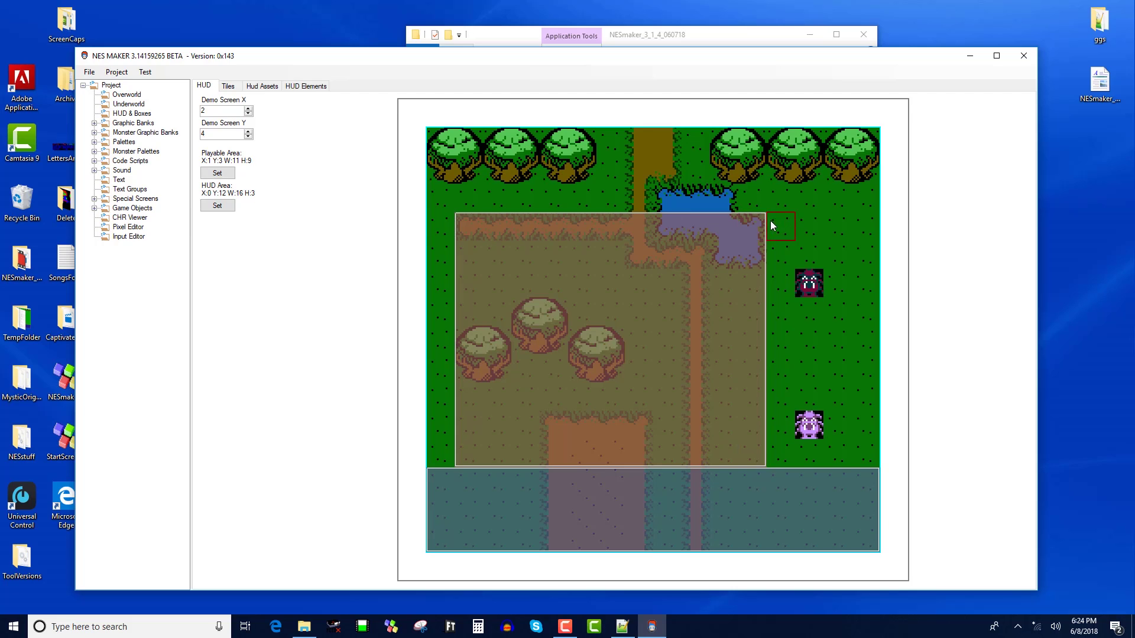
left_click_drag(772, 225, 858, 459)
left_click(217, 205)
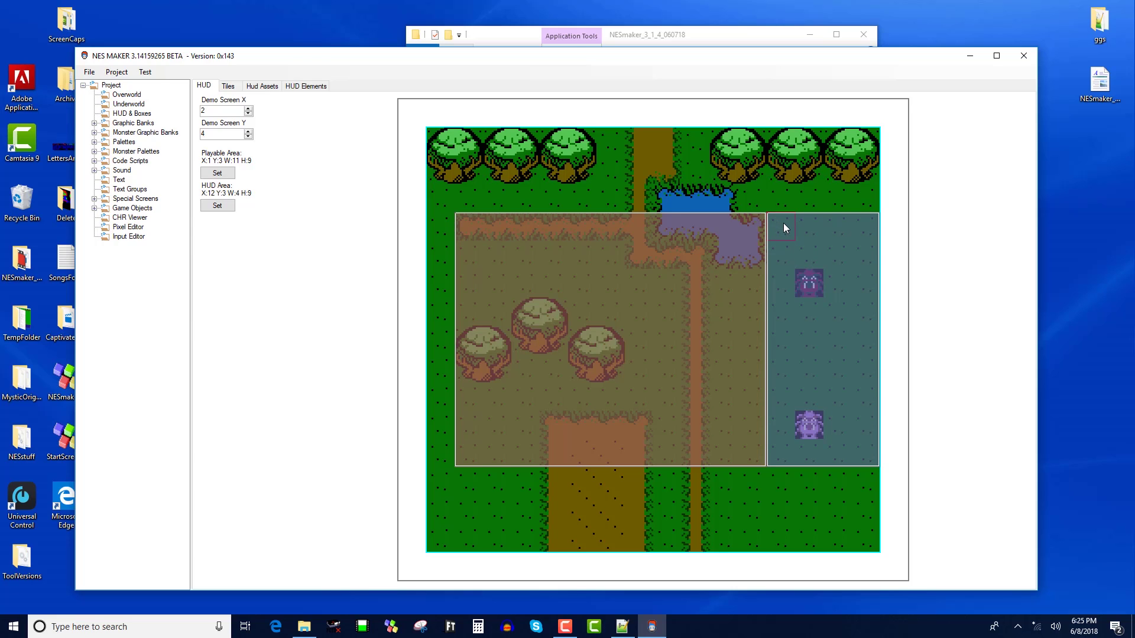
- Set the HUD area to X:0 Y:0 W:16 H:3 and the playable area to X:0 Y:3 W:16 H:12
left_click(210, 204)
mouse_move(432, 147)
left_mouse_down()
mouse_move(650, 211)
mouse_move(856, 196)
left_mouse_up()
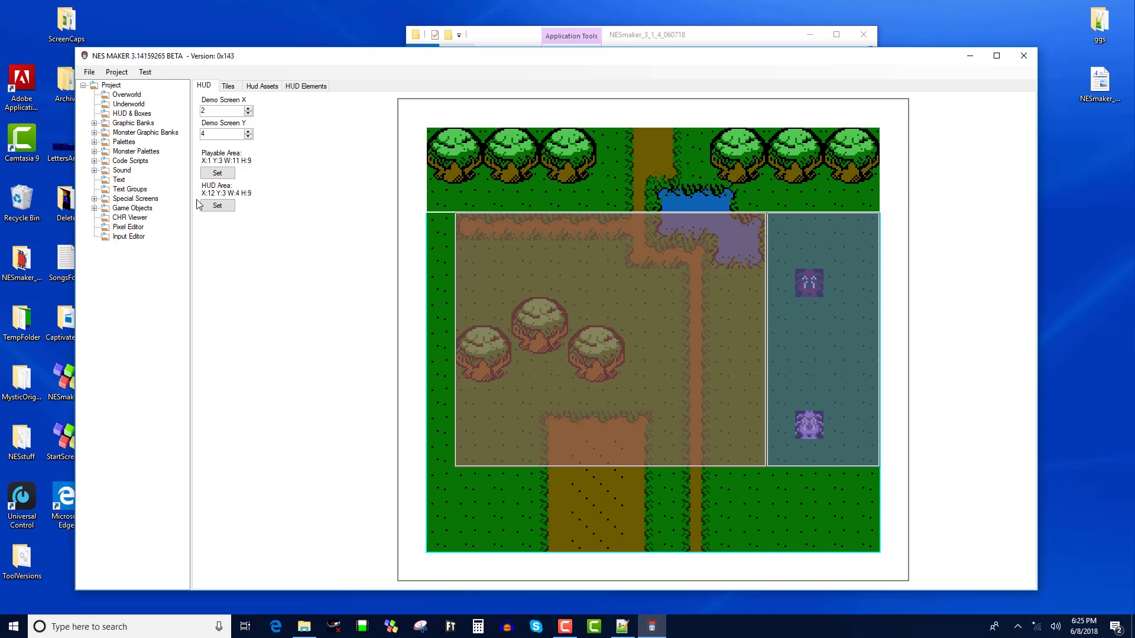
left_click(229, 211)
mouse_move(438, 224)
left_mouse_down()
mouse_move(799, 452)
mouse_move(867, 531)
mouse_move(860, 547)
left_mouse_up()
left_click(217, 173)
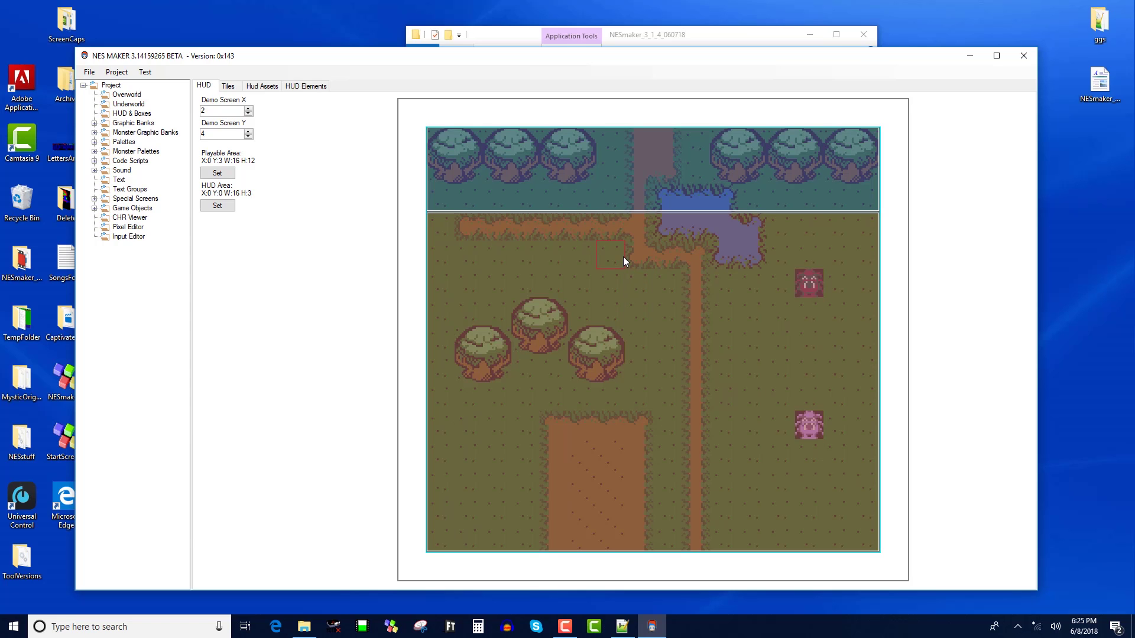
- In the HUD tile assignments, map _0 to the open-parenthesis tile 0xFD and back to the 0 tile 0xD0
left_click(229, 87)
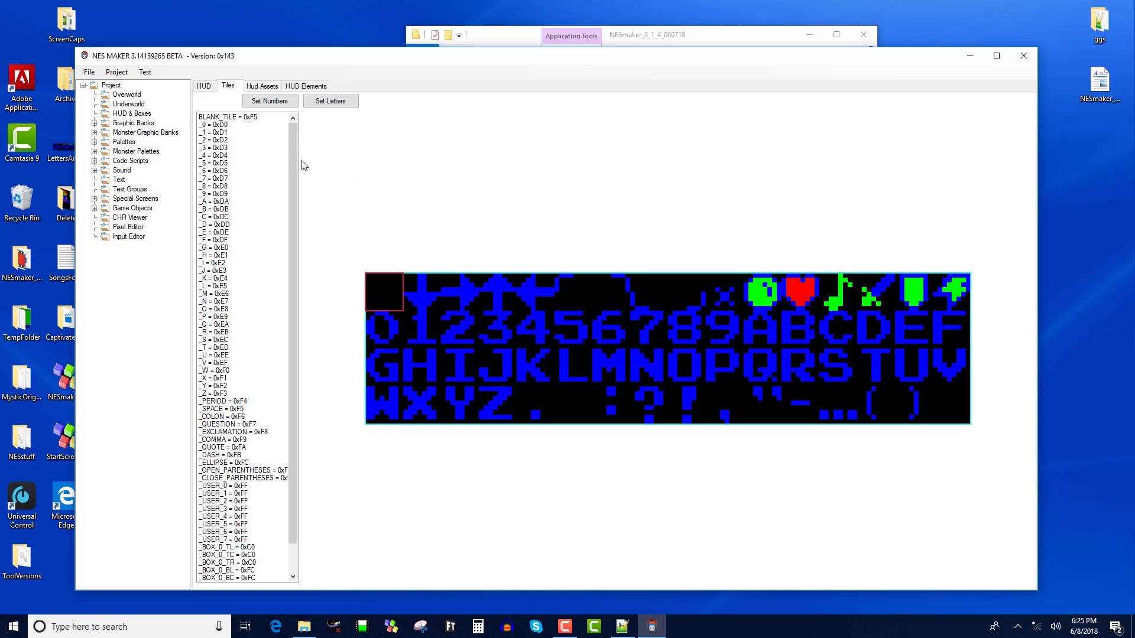
left_click_drag(295, 159, 322, 157)
left_click(391, 297)
left_click(231, 129)
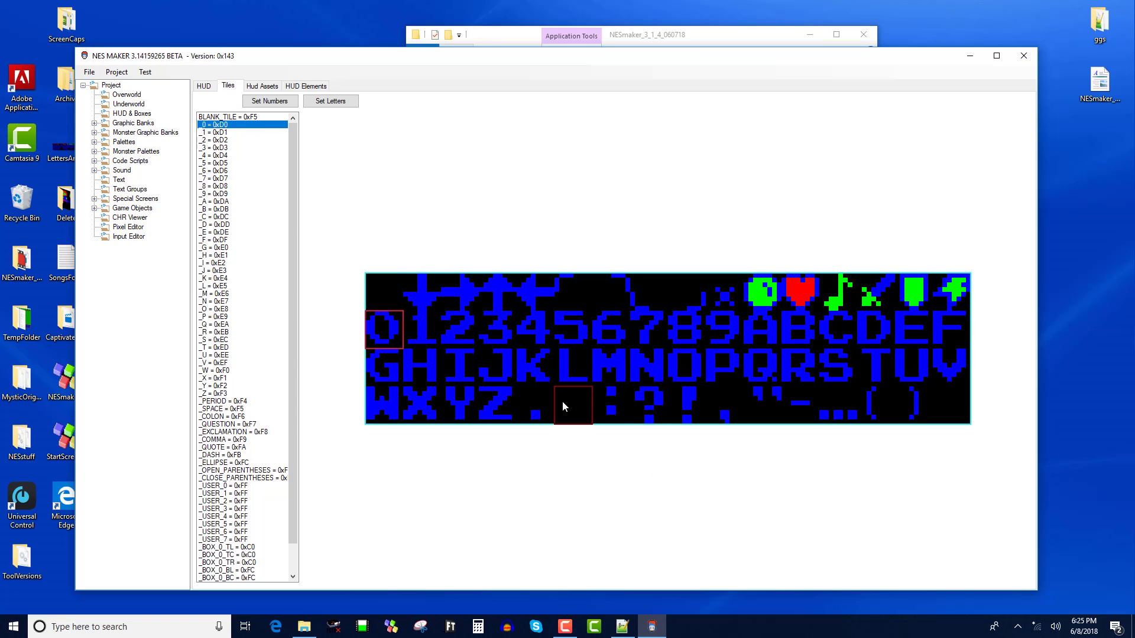
left_click(879, 418)
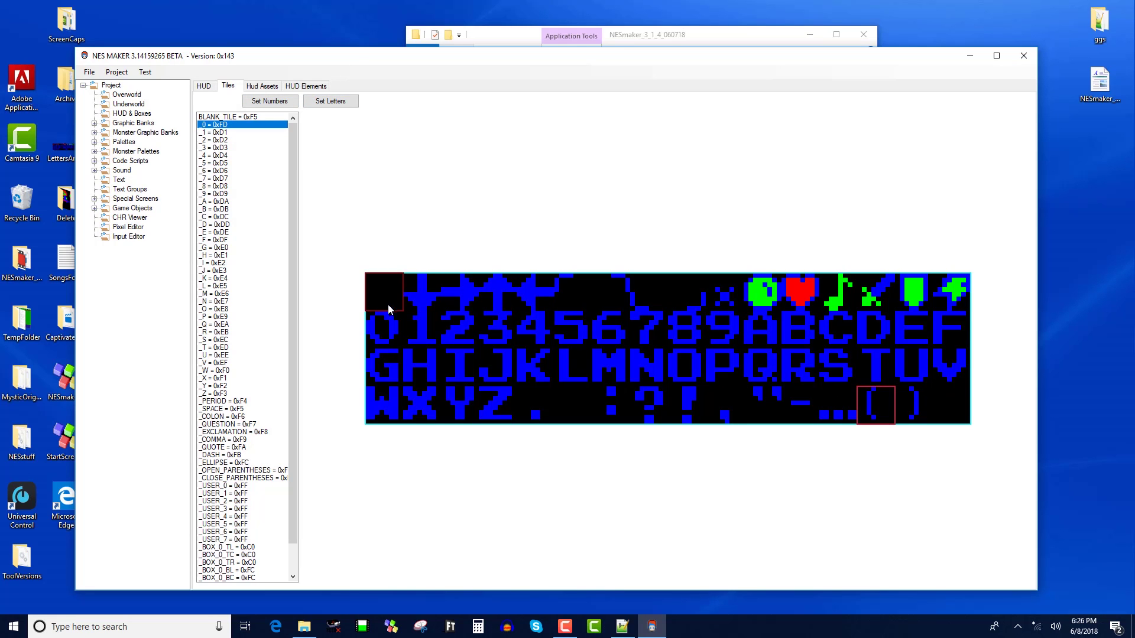
left_click(385, 326)
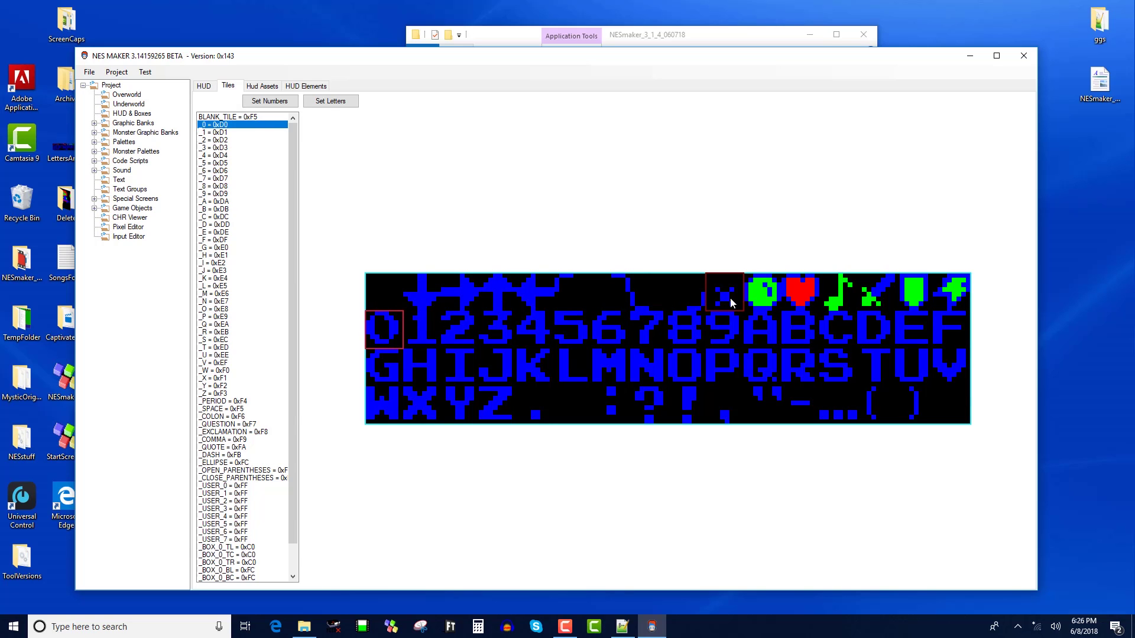
- Assign the blank tile 0xC0 to _0, and reset the whole number series to start at the 0 tile
left_click(381, 292)
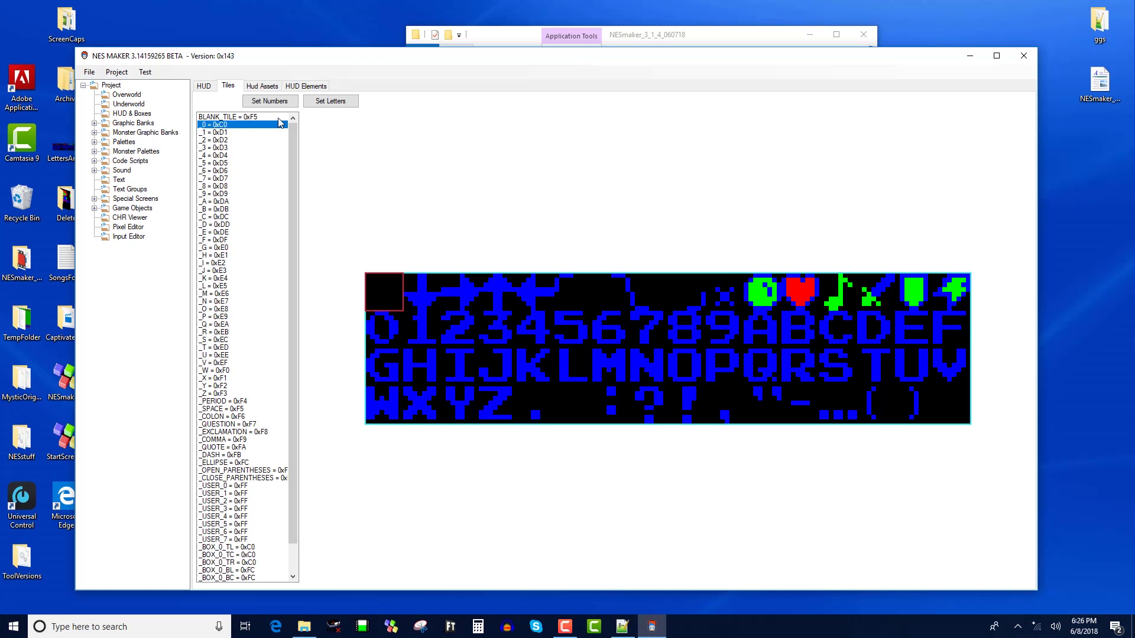
left_click(266, 102)
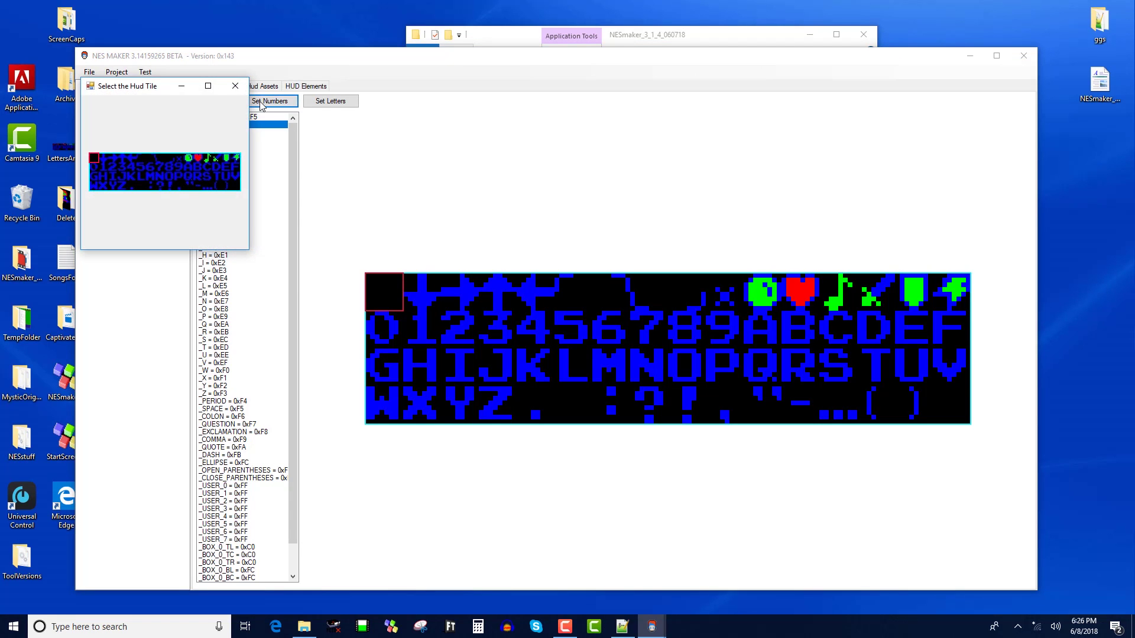
left_click(93, 165)
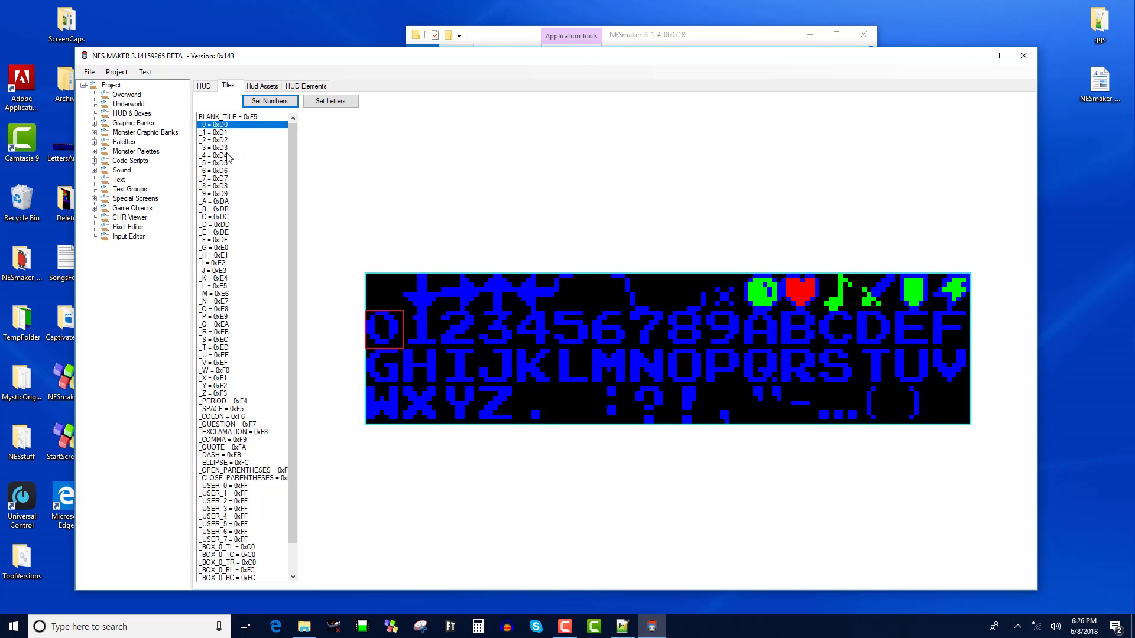
- Try starting the whole number series at the blank tile 0xC0
left_click(376, 291)
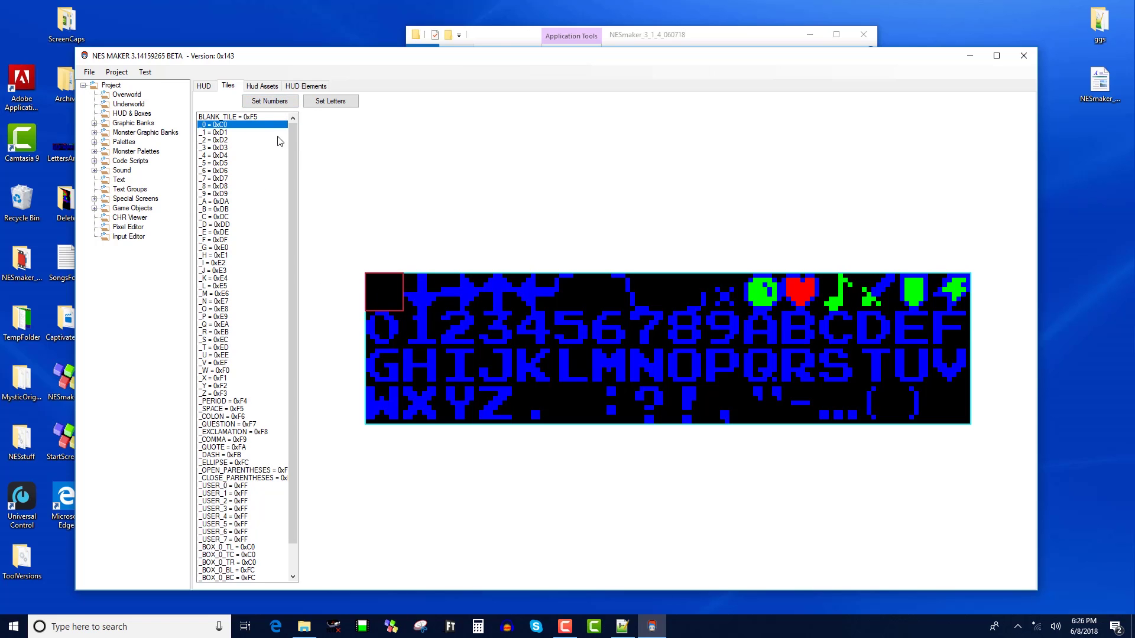
left_click(386, 324)
left_click(269, 101)
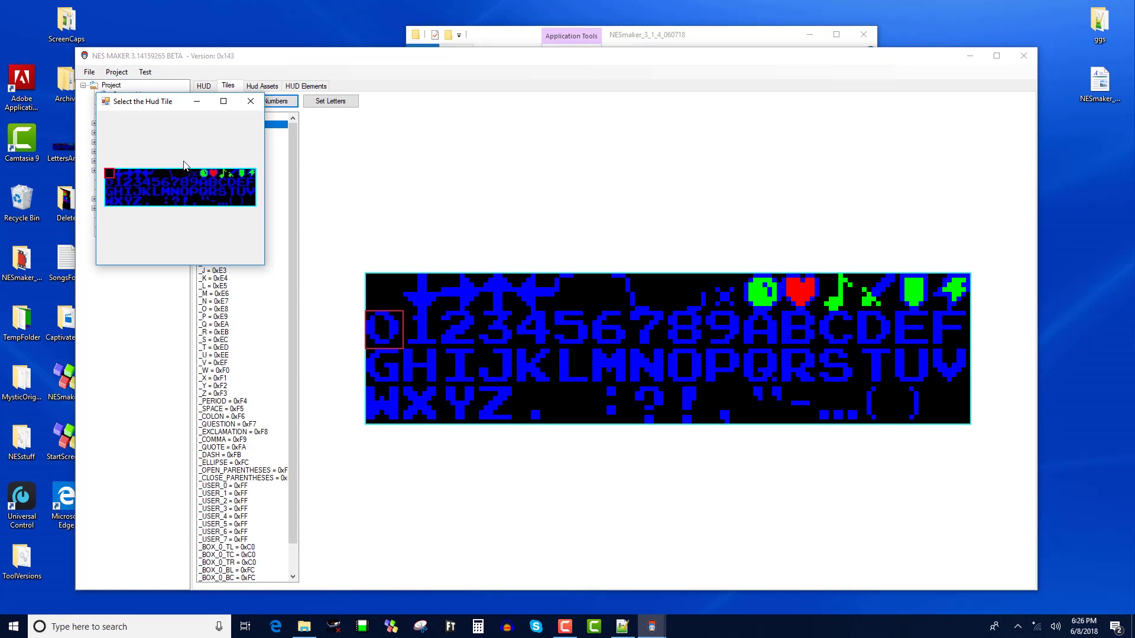
left_click(117, 171)
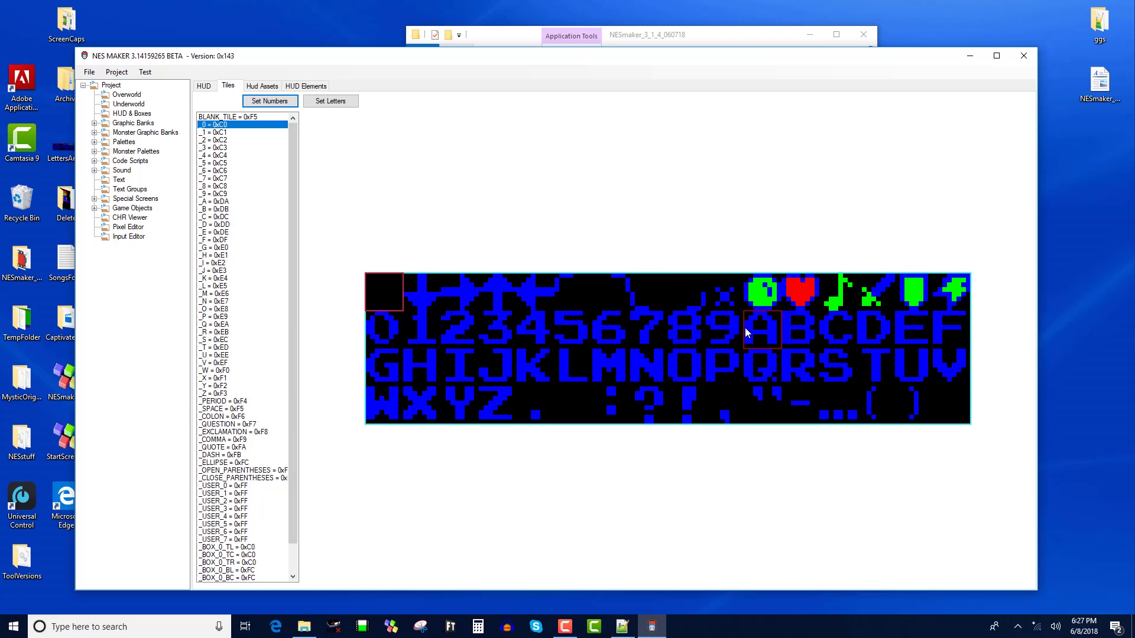
- Set the number series to start at the 0 tile and the letter series to start at the A tile
left_click(276, 101)
left_click(123, 195)
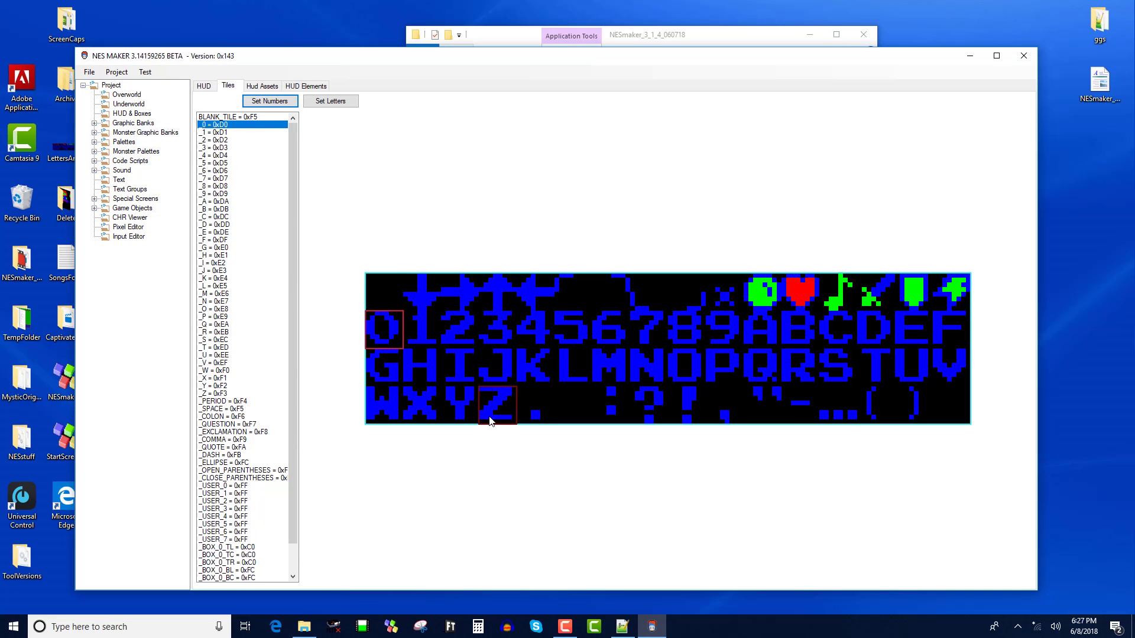
left_click(330, 102)
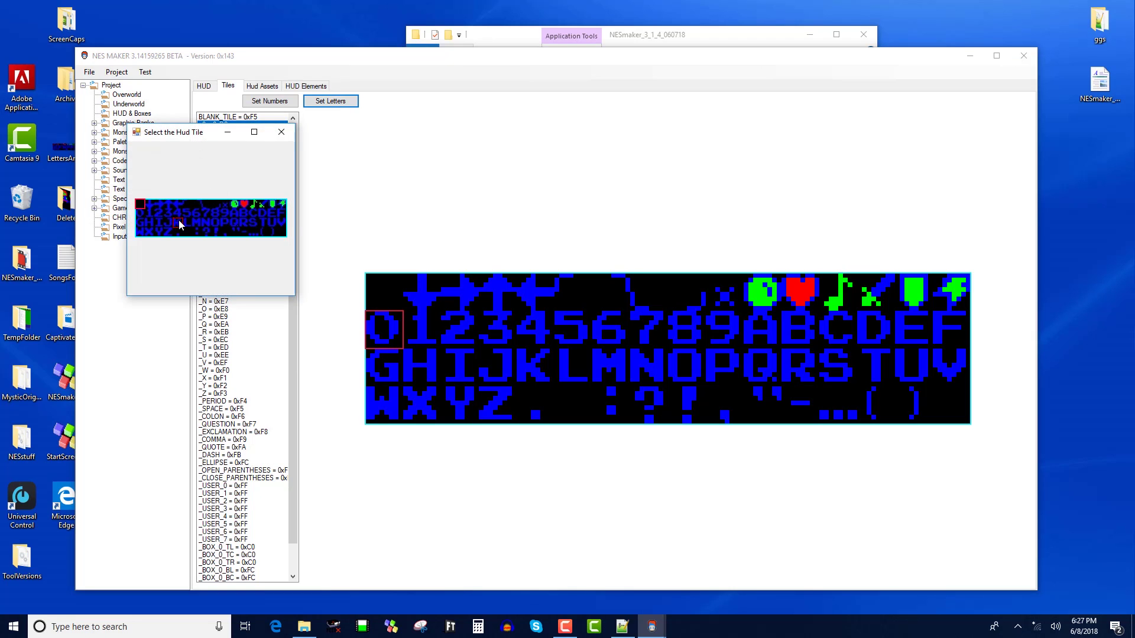
left_click(235, 218)
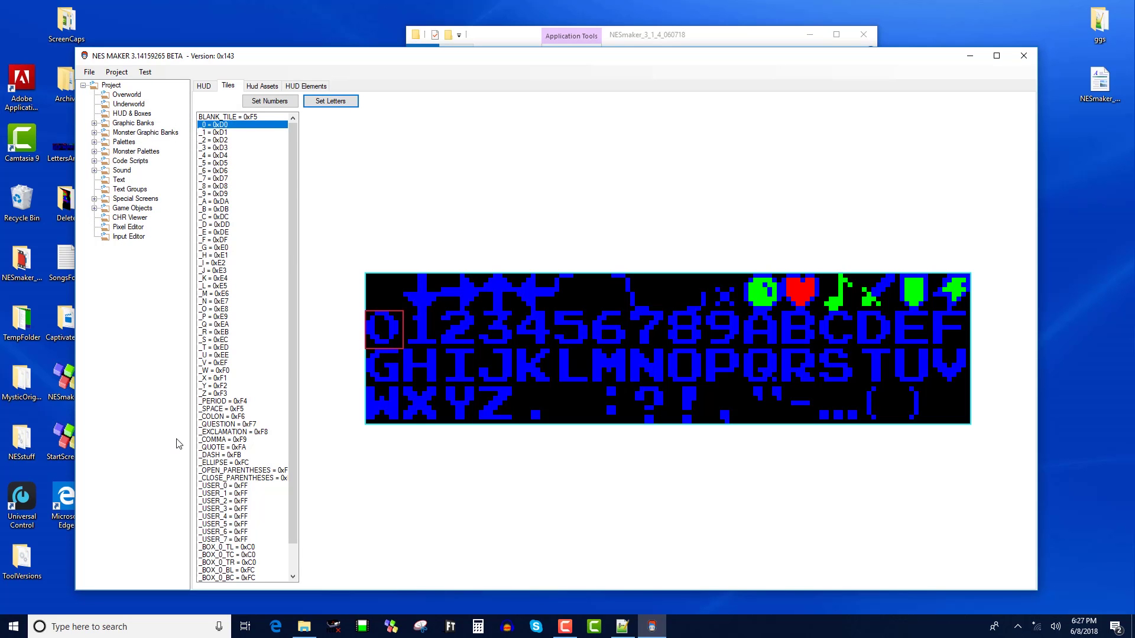
- Check which tiles are assigned to the A, period, quote and BLANK_TILE entries
left_click(212, 201)
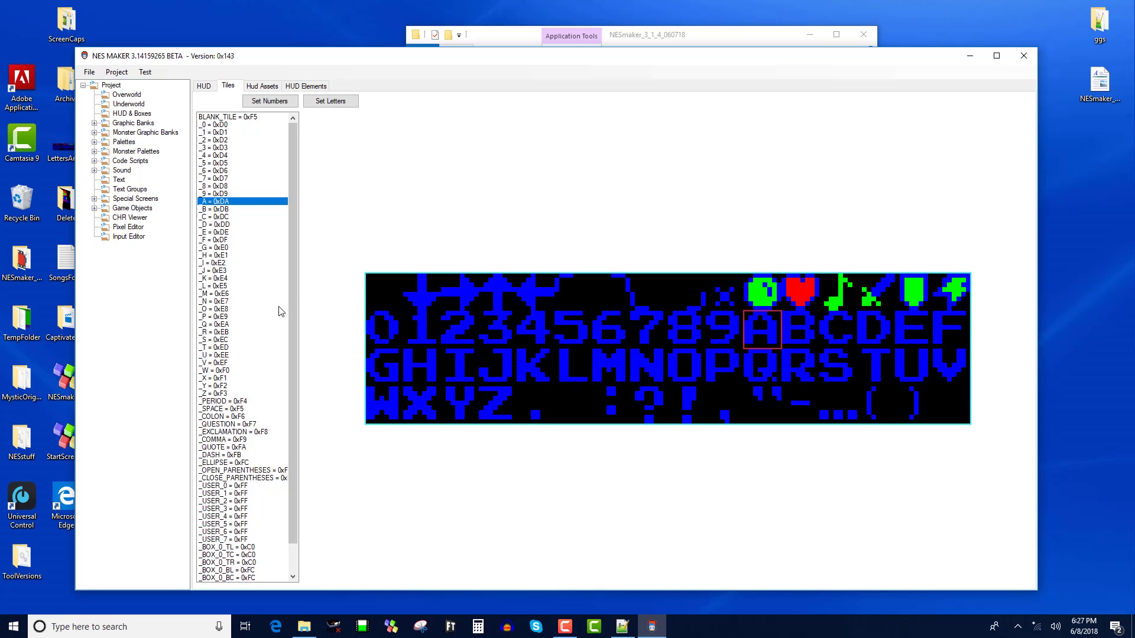
scroll(296, 308, "down", 1)
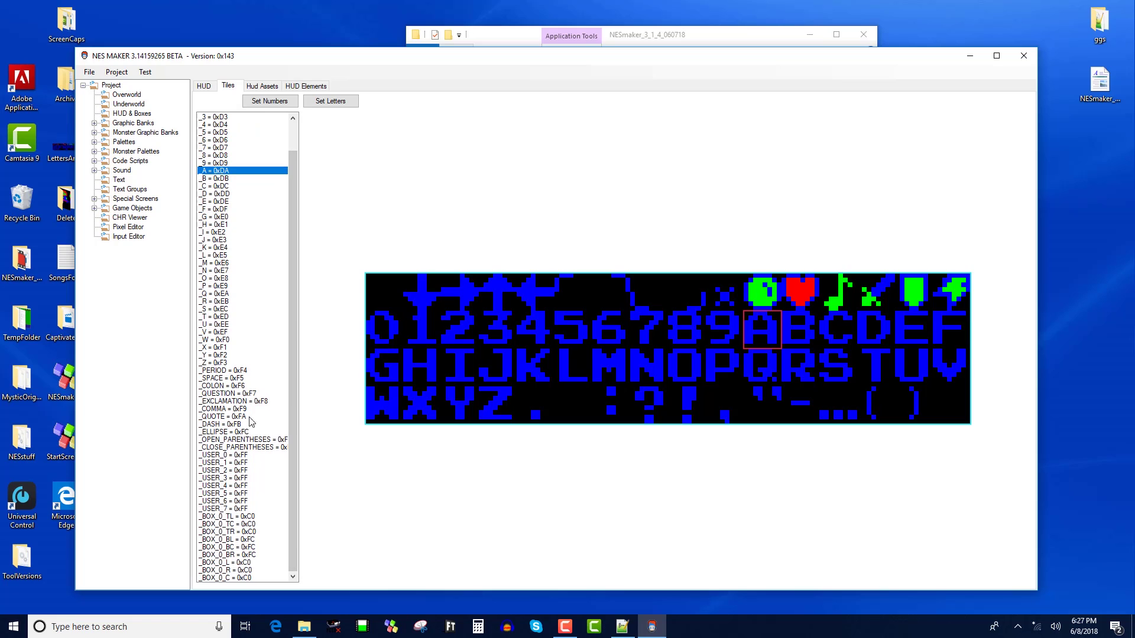
left_click(236, 370)
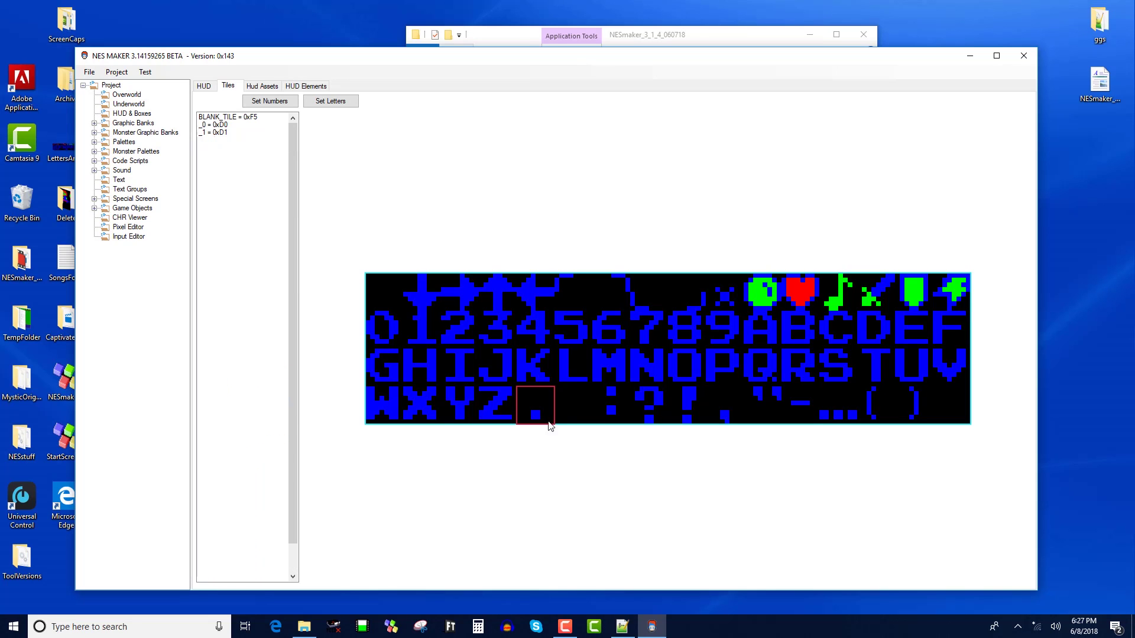
left_click(286, 447)
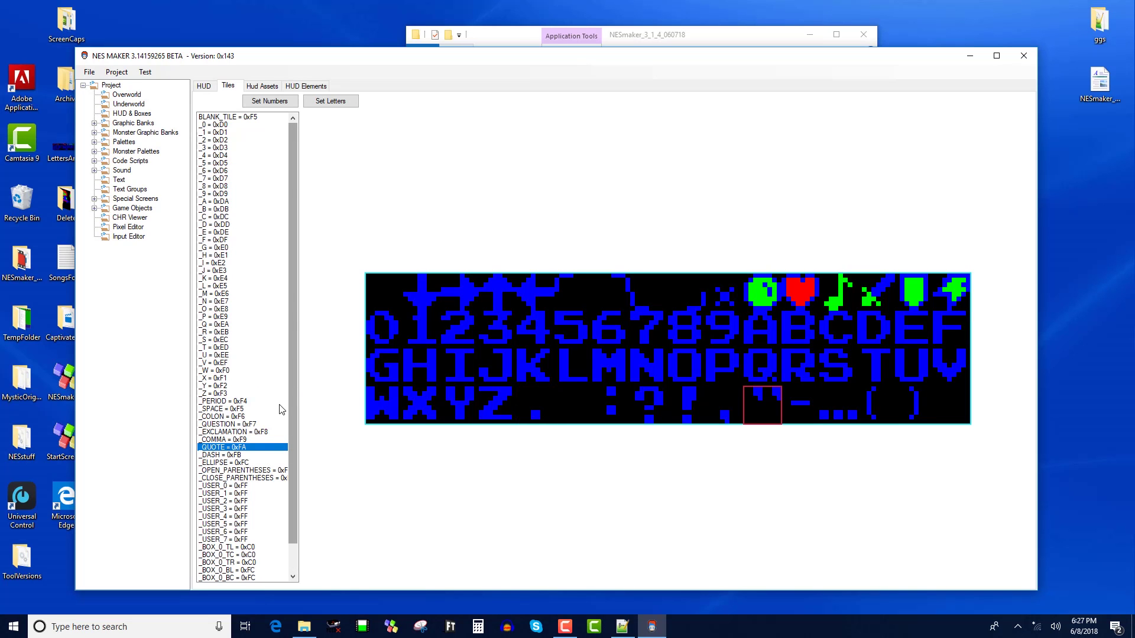
left_click(246, 118)
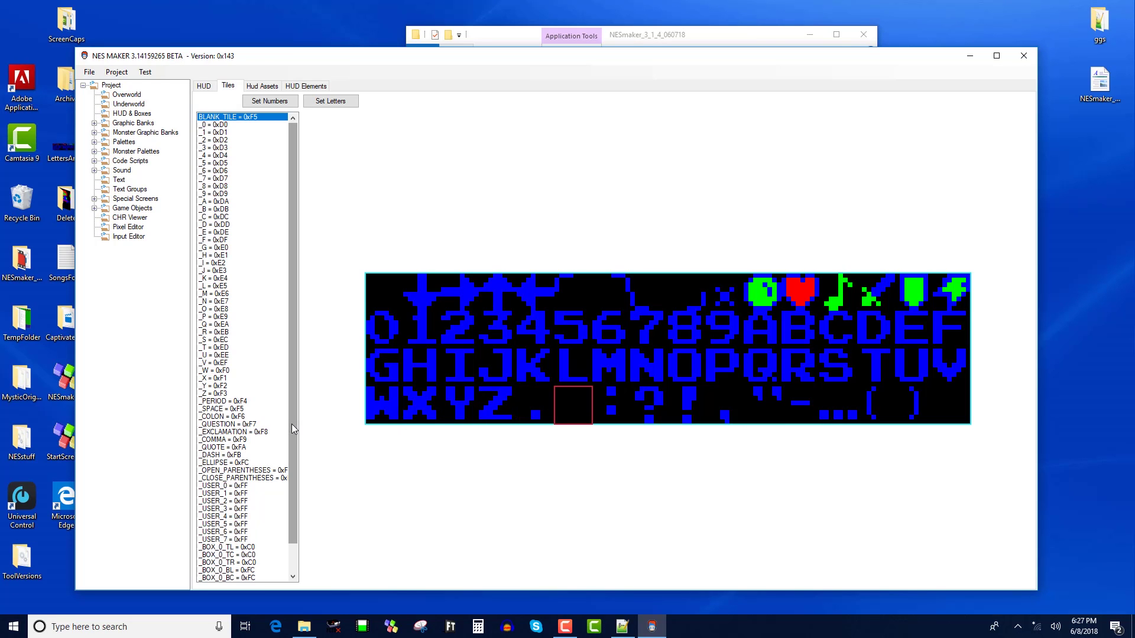
- Check which tiles are assigned to the _SPACE and _CLOSE_PARENTHESES entries
left_click_drag(292, 424, 300, 488)
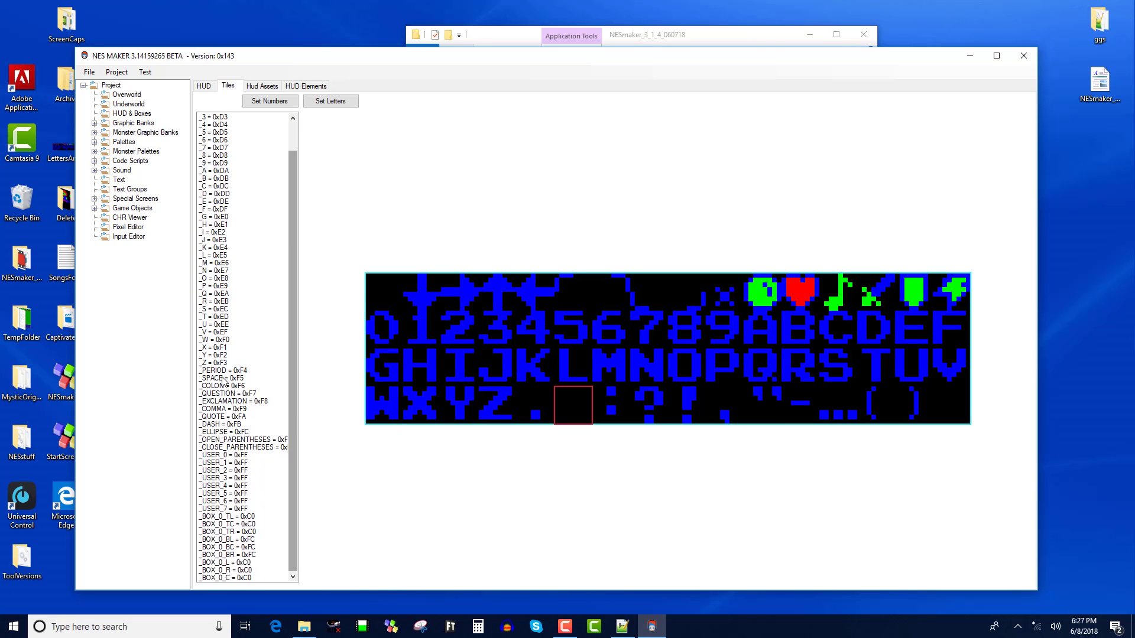
left_click(223, 381)
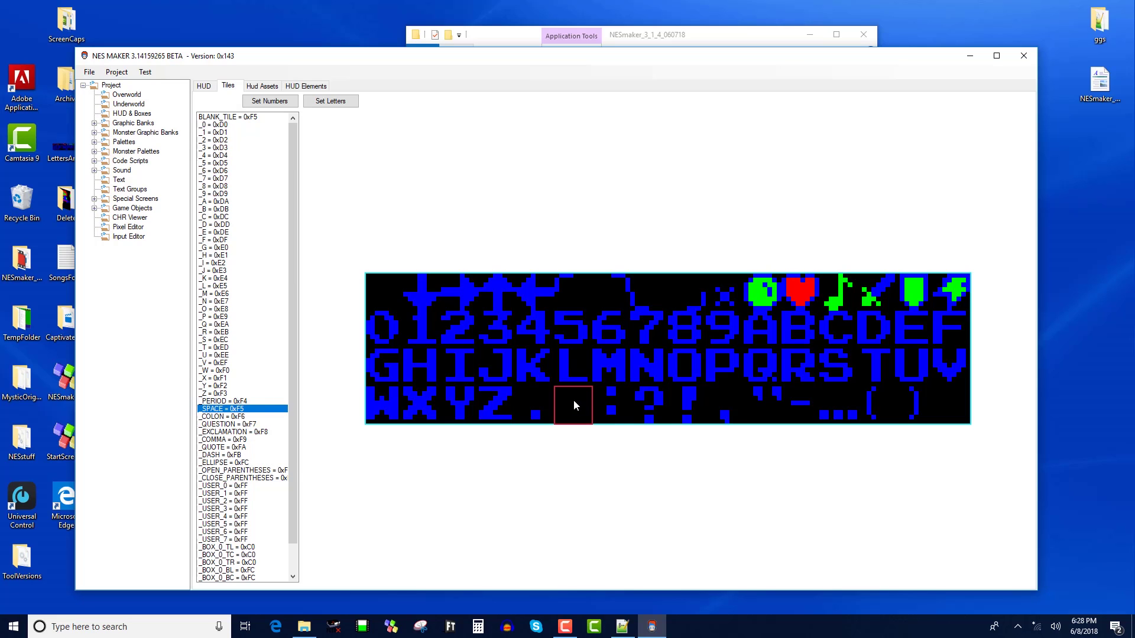
left_click(289, 478)
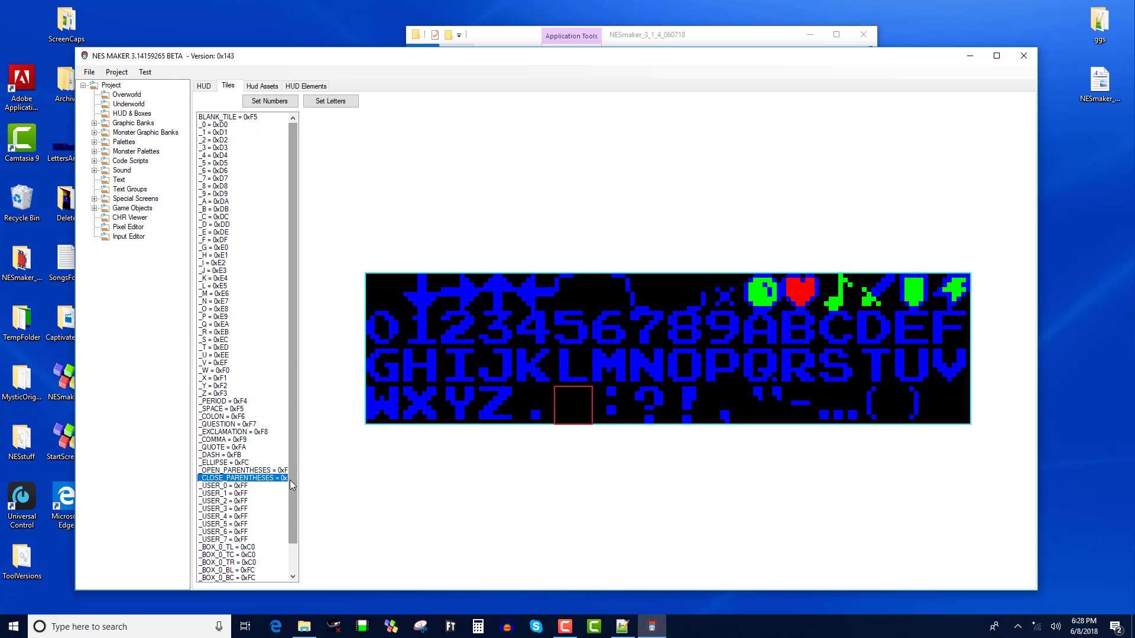
left_click_drag(290, 479, 291, 526)
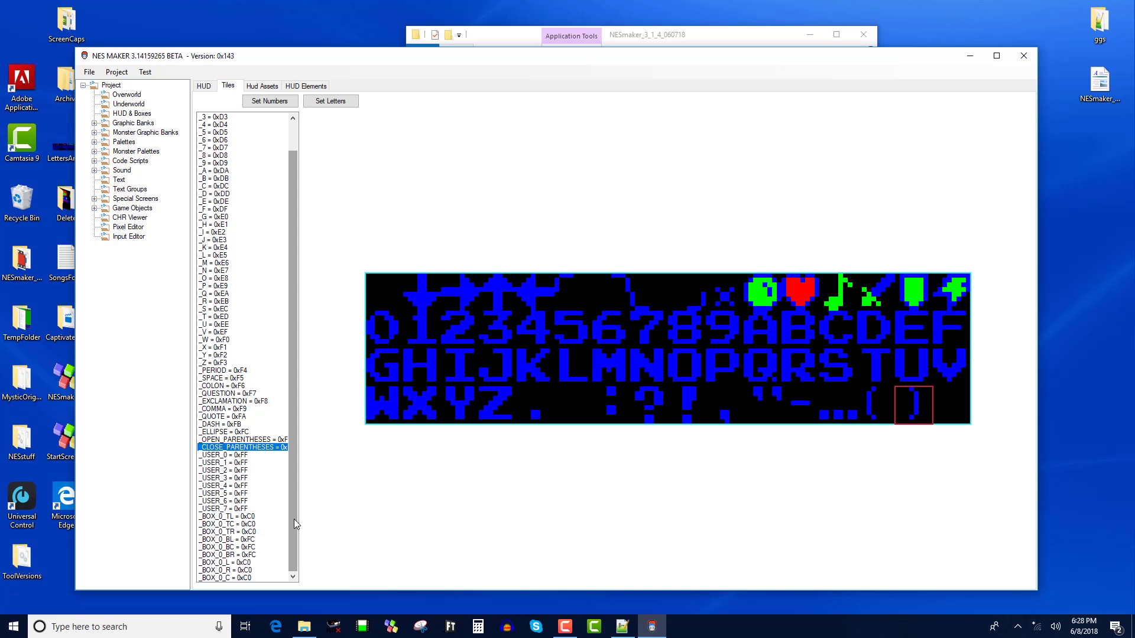
- Check which tile is assigned to each of the _BOX_0 entries, from the corners and edges to the center
left_click(244, 524)
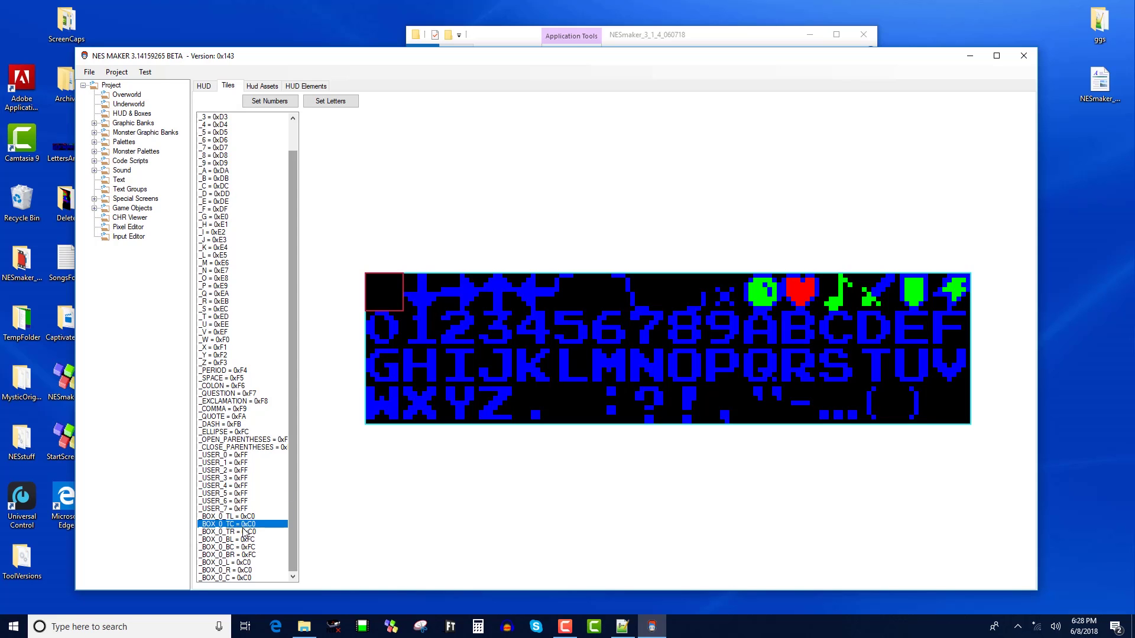
left_click(243, 531)
left_click(243, 539)
left_click(244, 546)
left_click(244, 554)
left_click(243, 562)
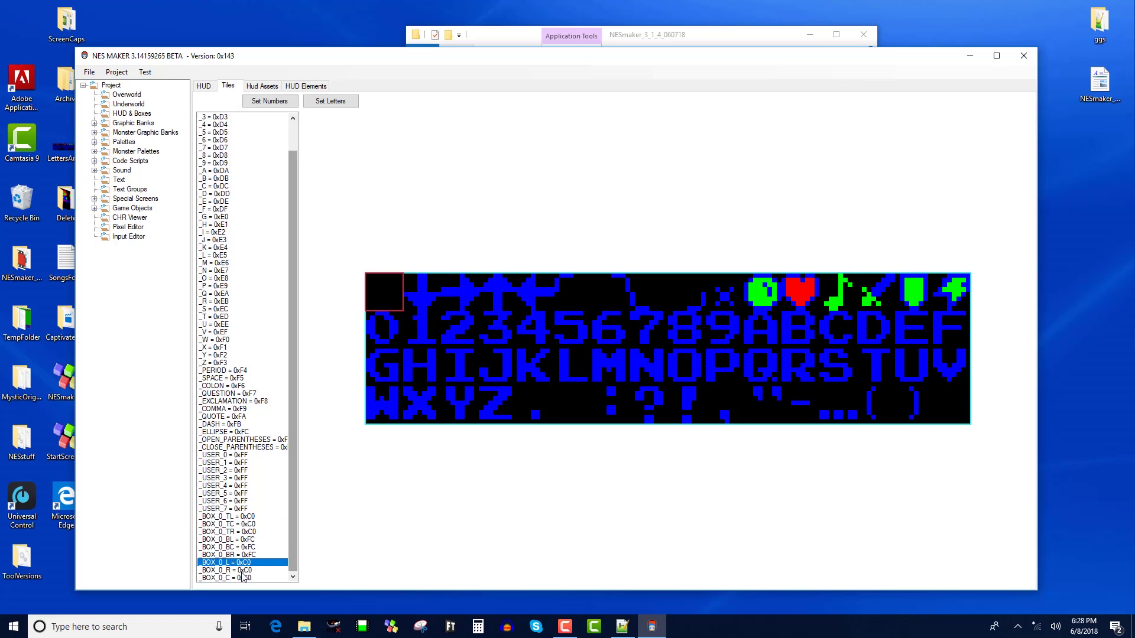
left_click(243, 570)
left_click(242, 577)
left_click(244, 516)
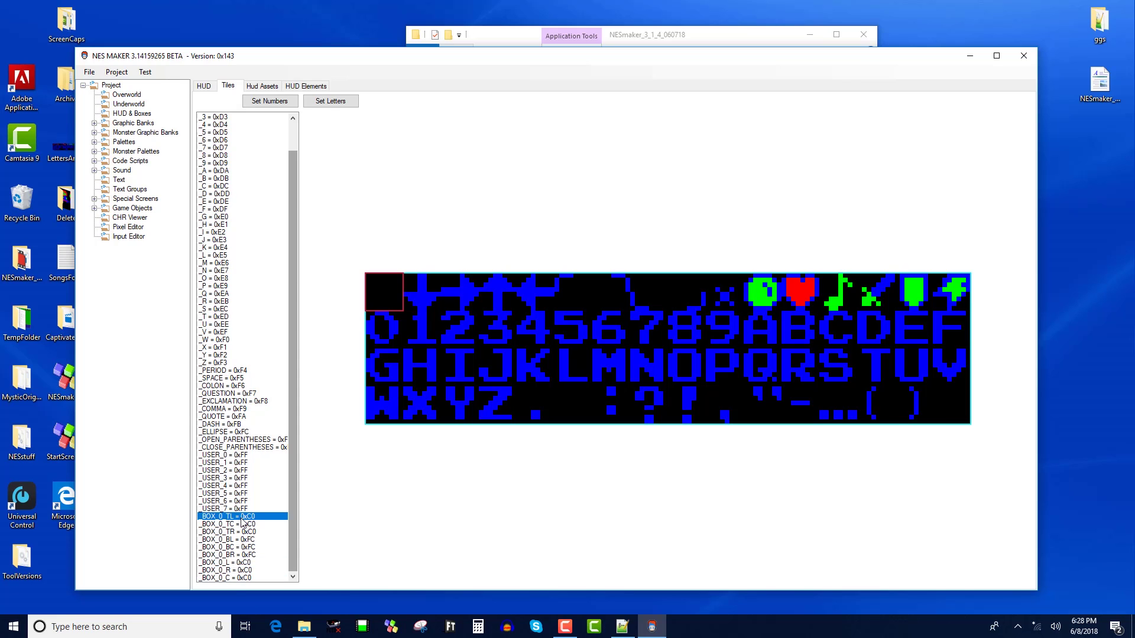
left_click(243, 524)
left_click(241, 532)
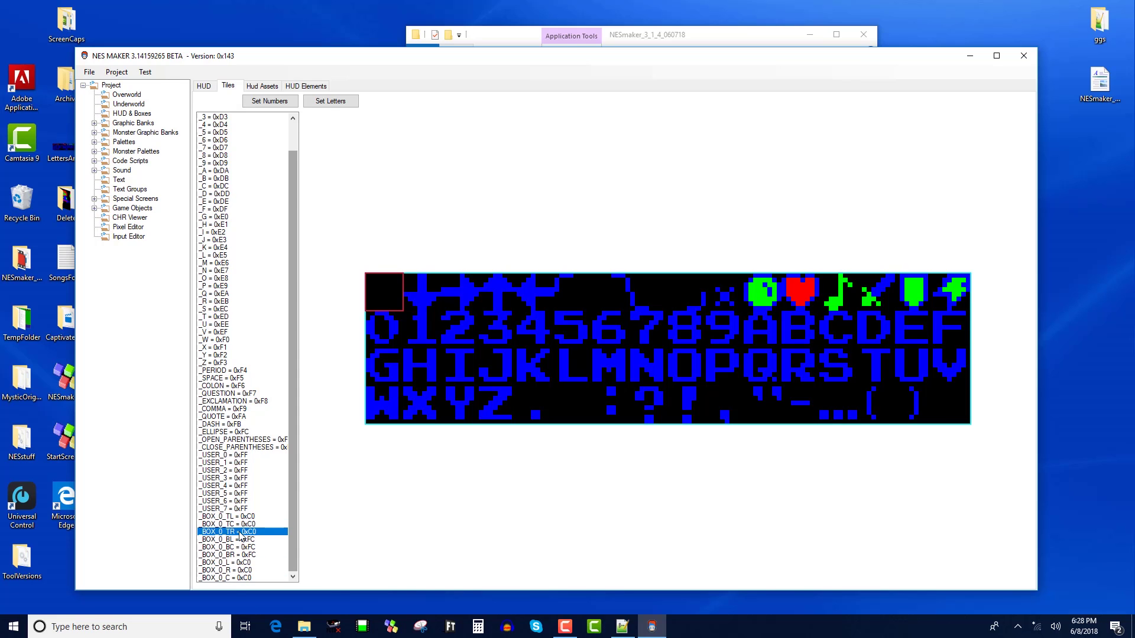
left_click(237, 539)
left_click(238, 547)
left_click(238, 554)
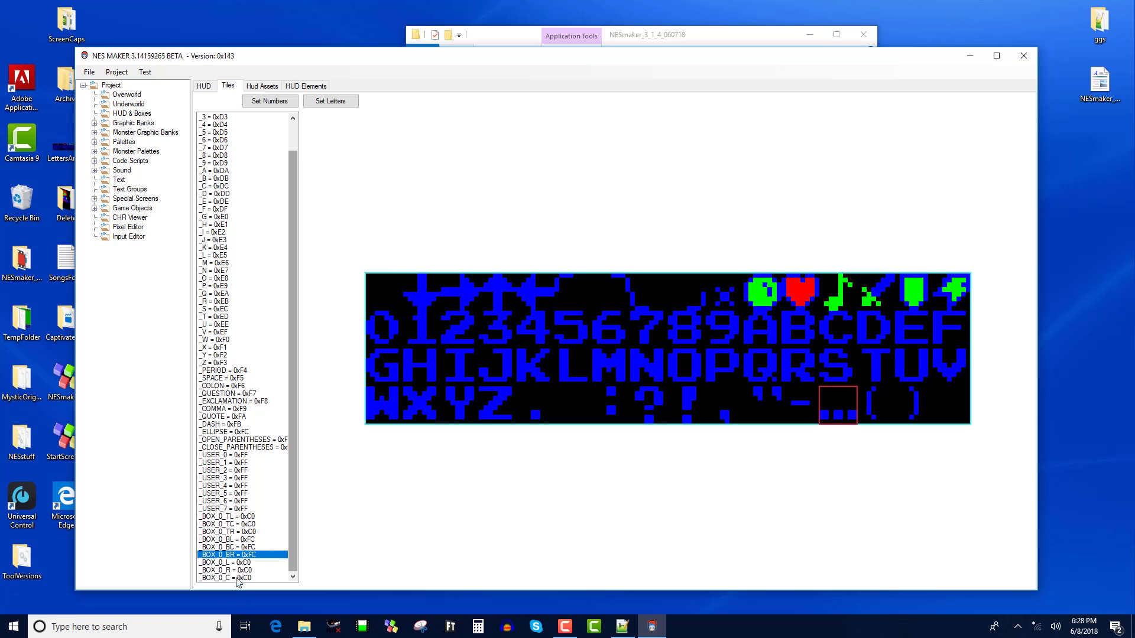
left_click(238, 562)
left_click(240, 570)
left_click(219, 578)
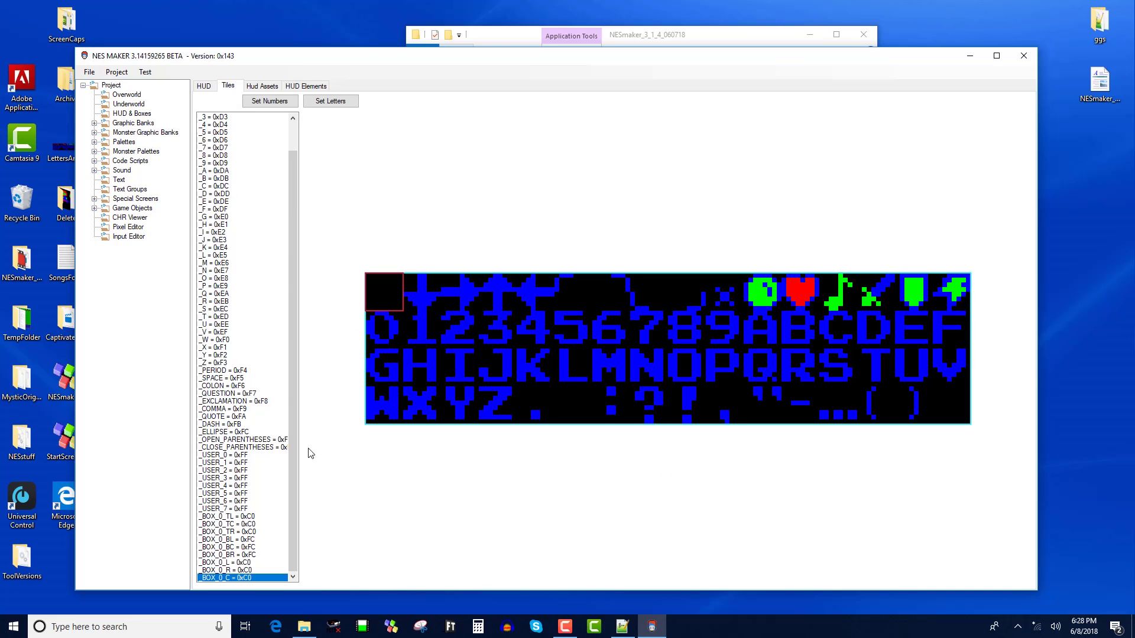
- Assign the box's top tiles: corner tile 0xC5 to _BOX_0_TL, up arrow 0xC3 to _BOX_0_TC and corner tile 0xC6 to _BOX_0_TR
left_click(241, 524)
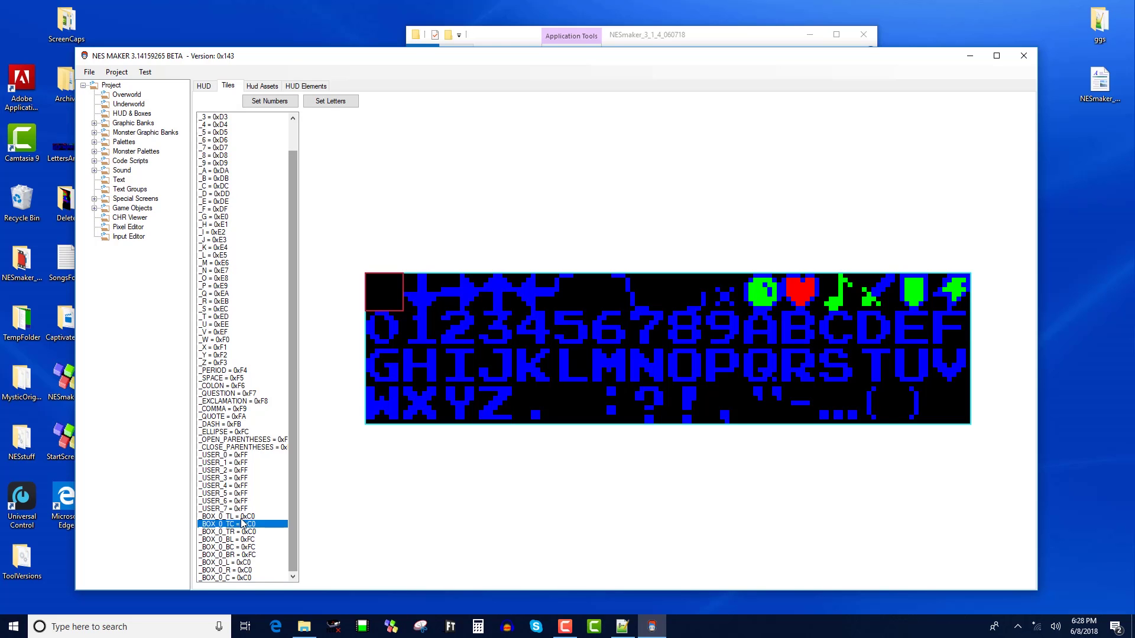
left_click(242, 516)
left_click(579, 288)
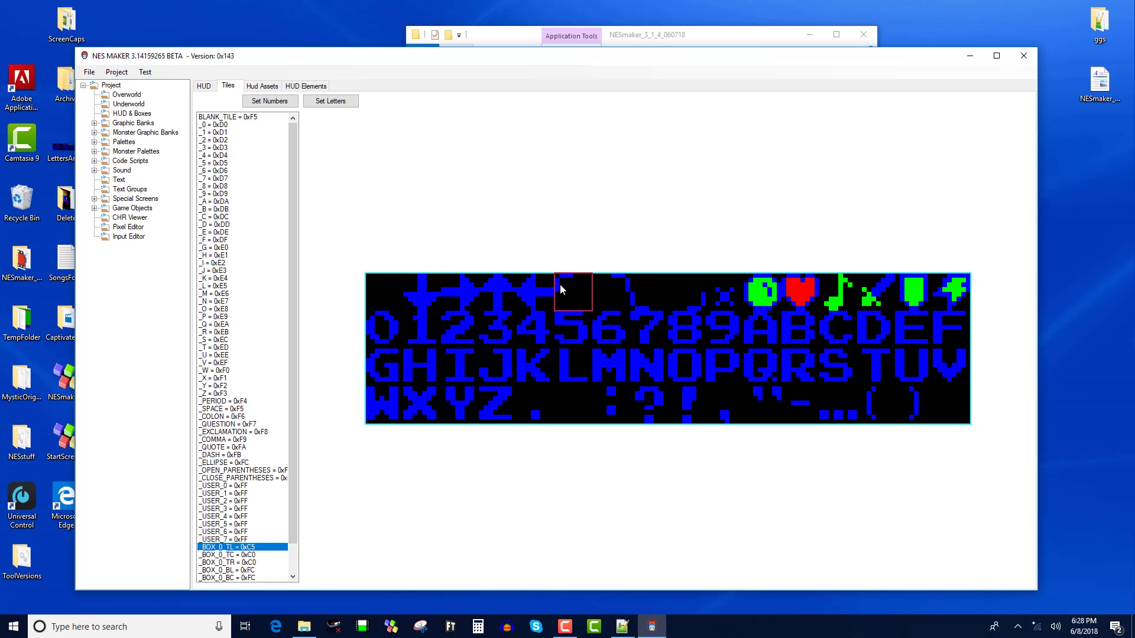
left_click(244, 554)
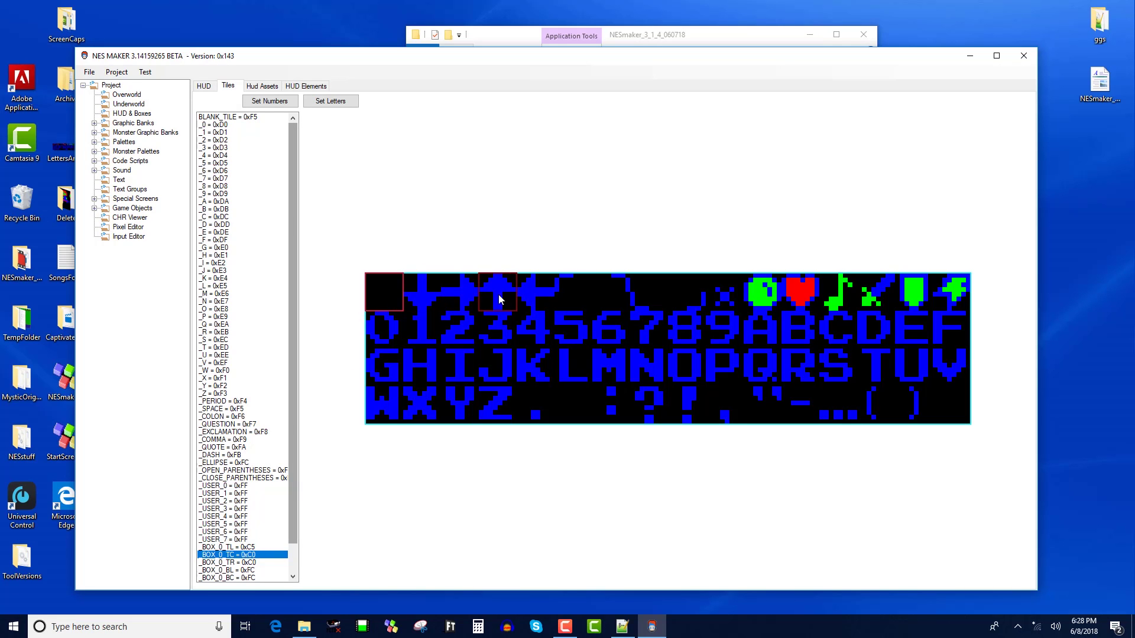
left_click(499, 295)
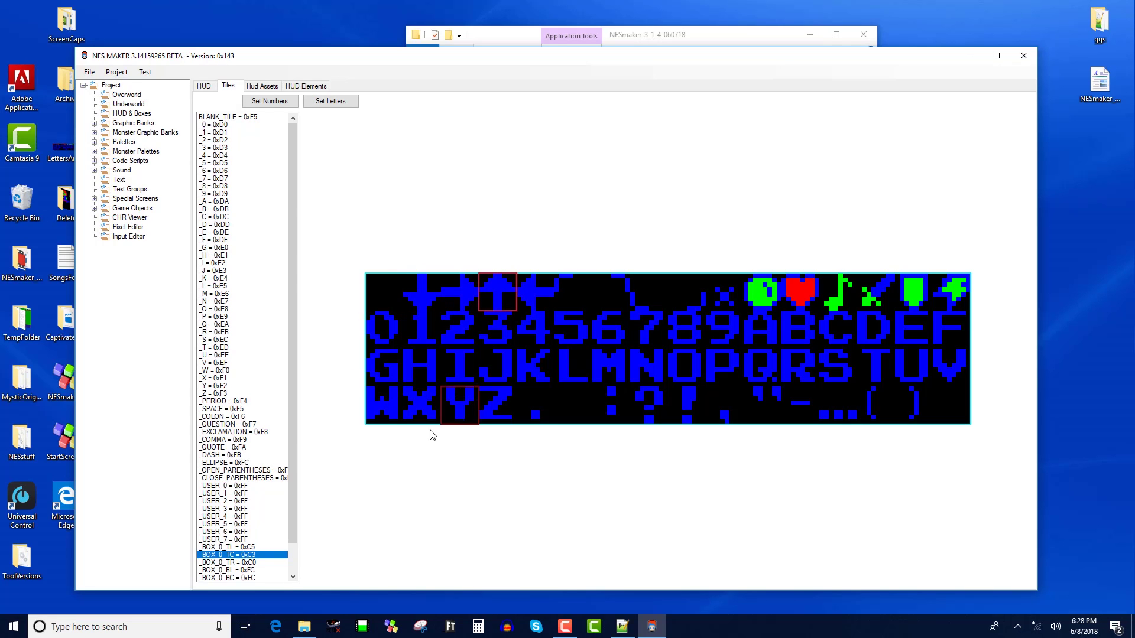
left_click(248, 562)
left_click(613, 288)
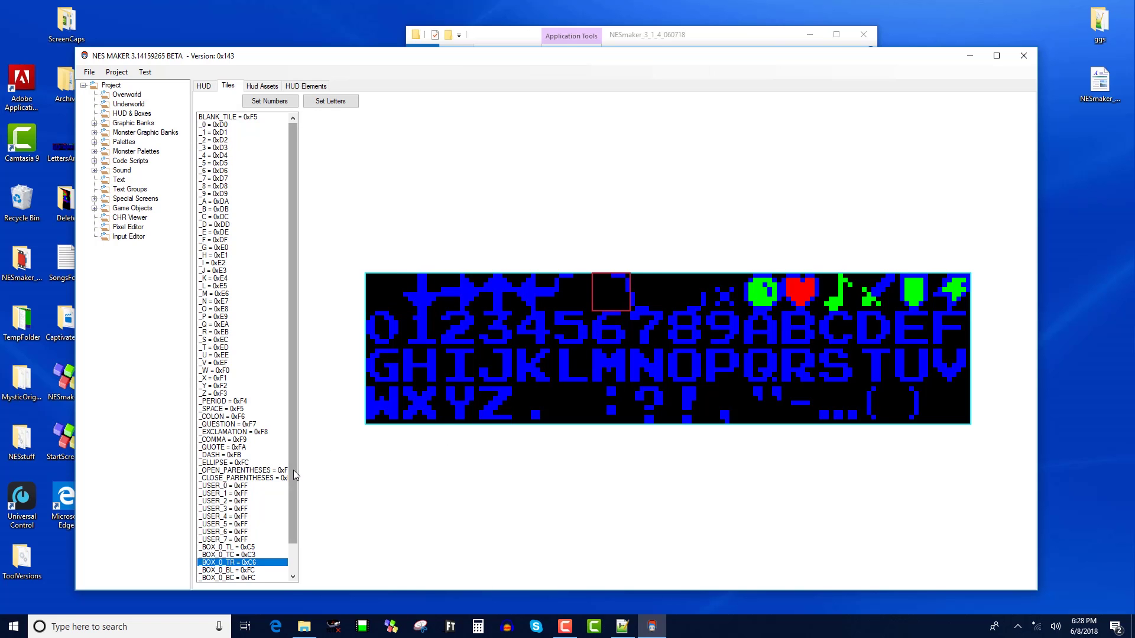
- Assign the box's bottom tiles: corner tile 0xC7 to _BOX_0_BL, down arrow 0xC1 to _BOX_0_BC and corner tile 0xC8 to _BOX_0_BR
left_click_drag(292, 477, 292, 506)
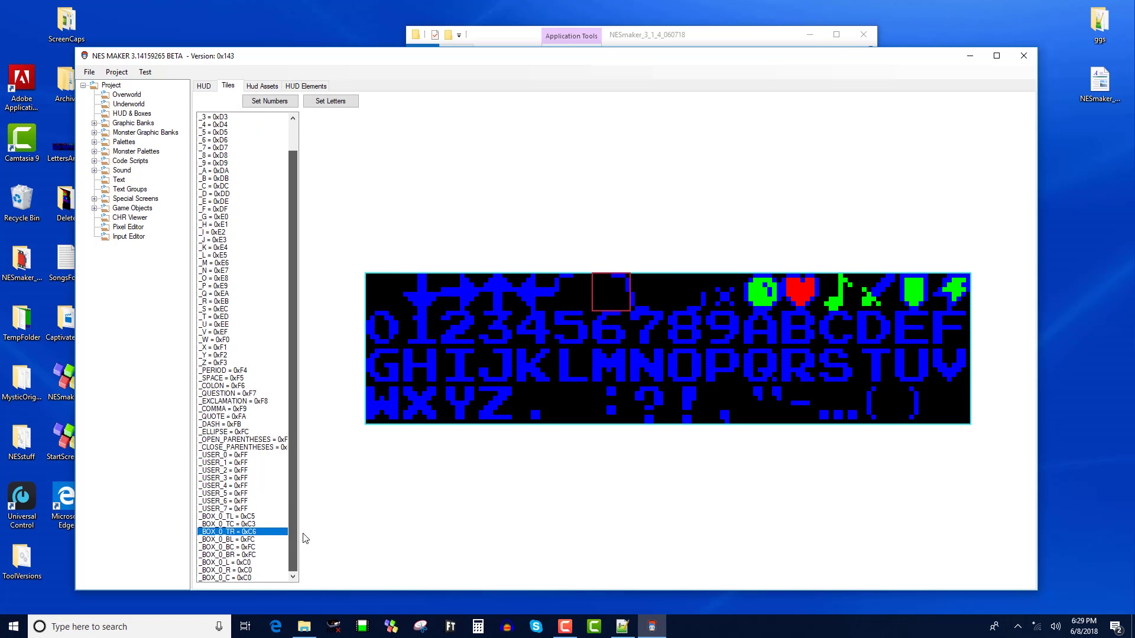
left_click(247, 539)
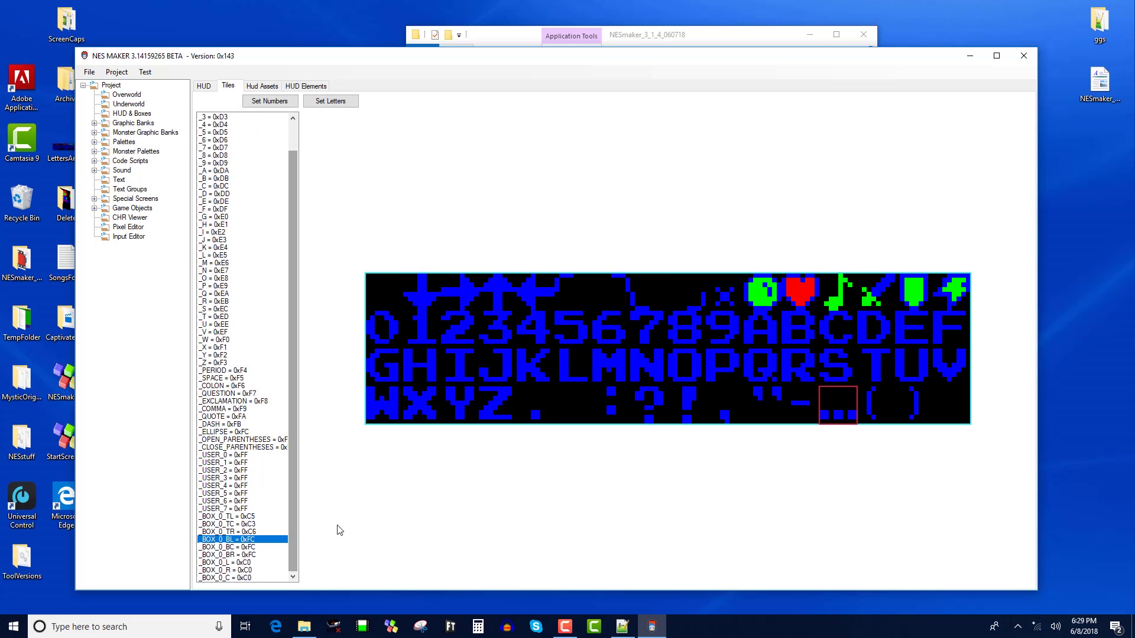
left_click(656, 304)
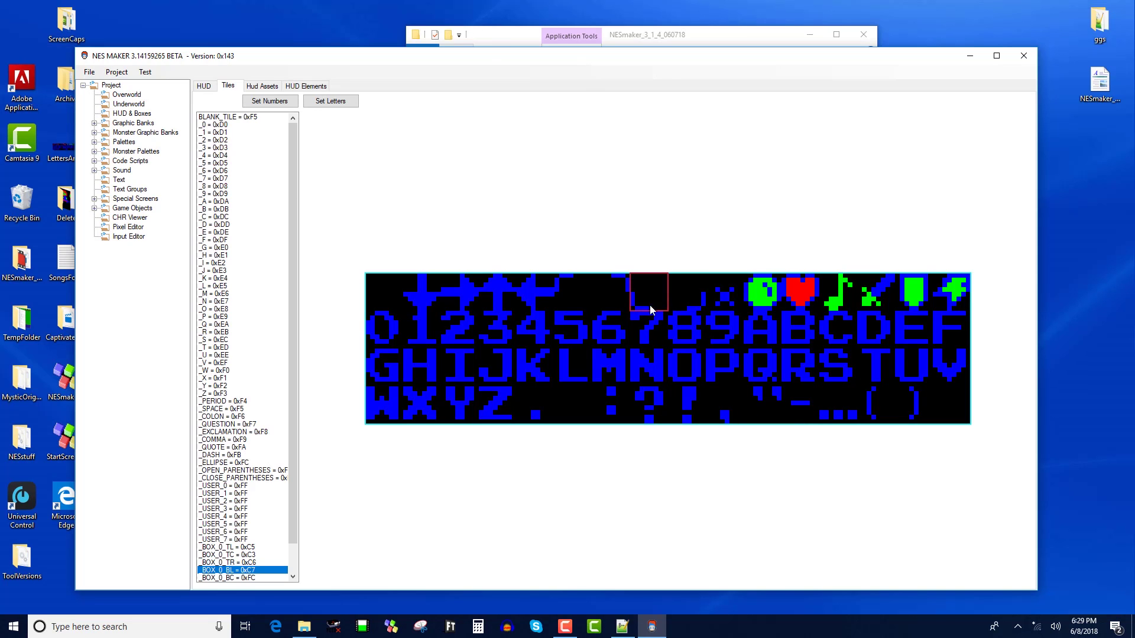
left_click(262, 577)
left_click(434, 294)
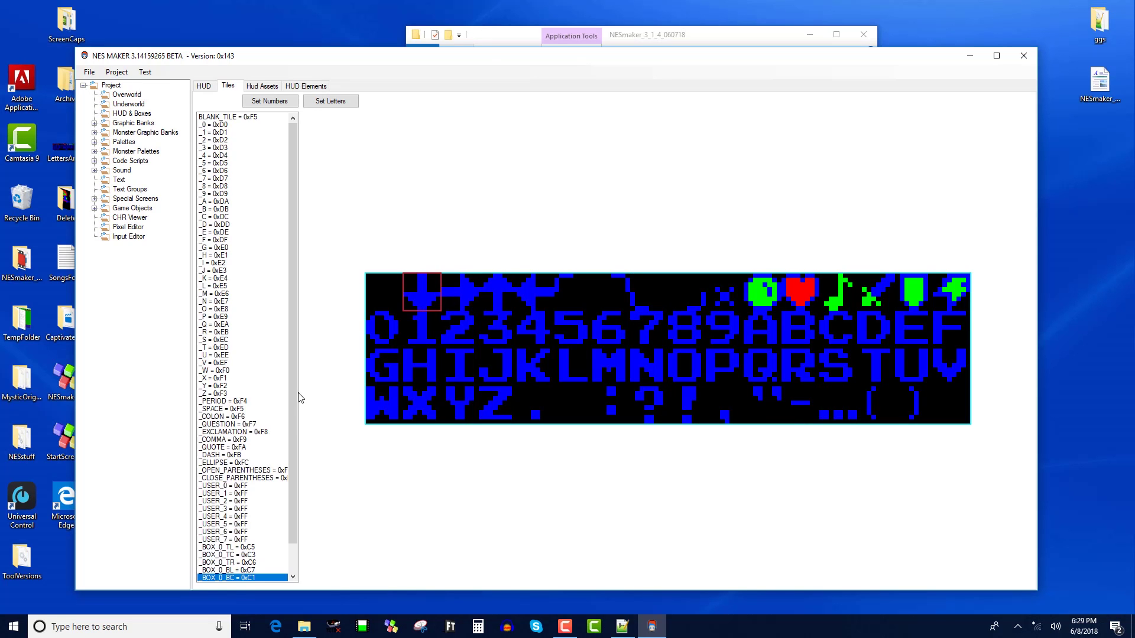
scroll(295, 420, "down", 2)
left_click(256, 554)
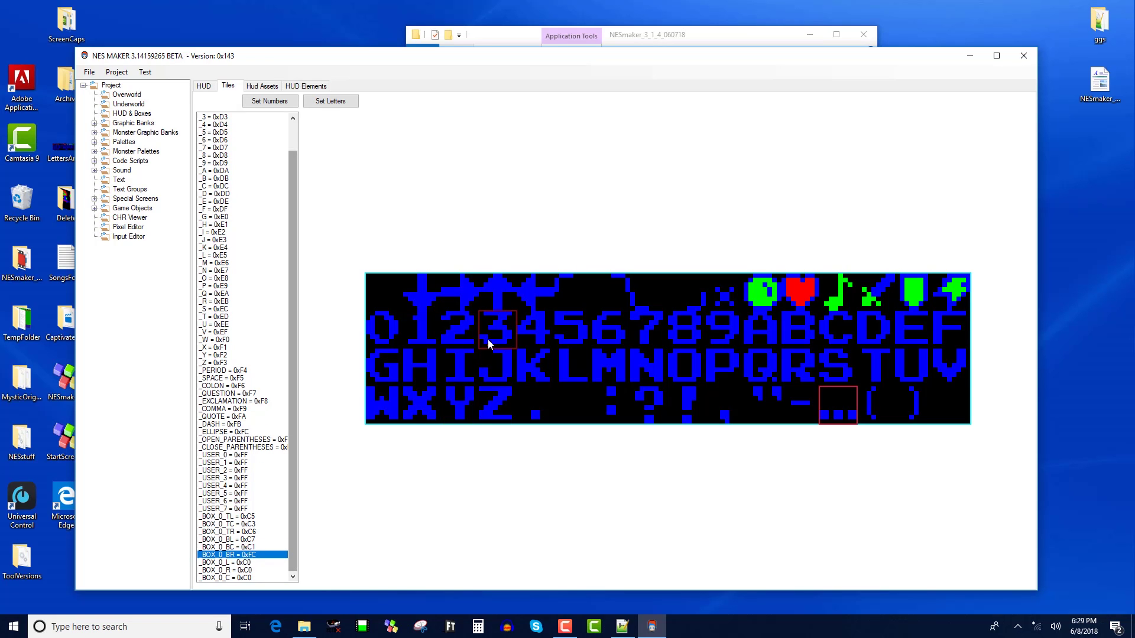
left_click(687, 295)
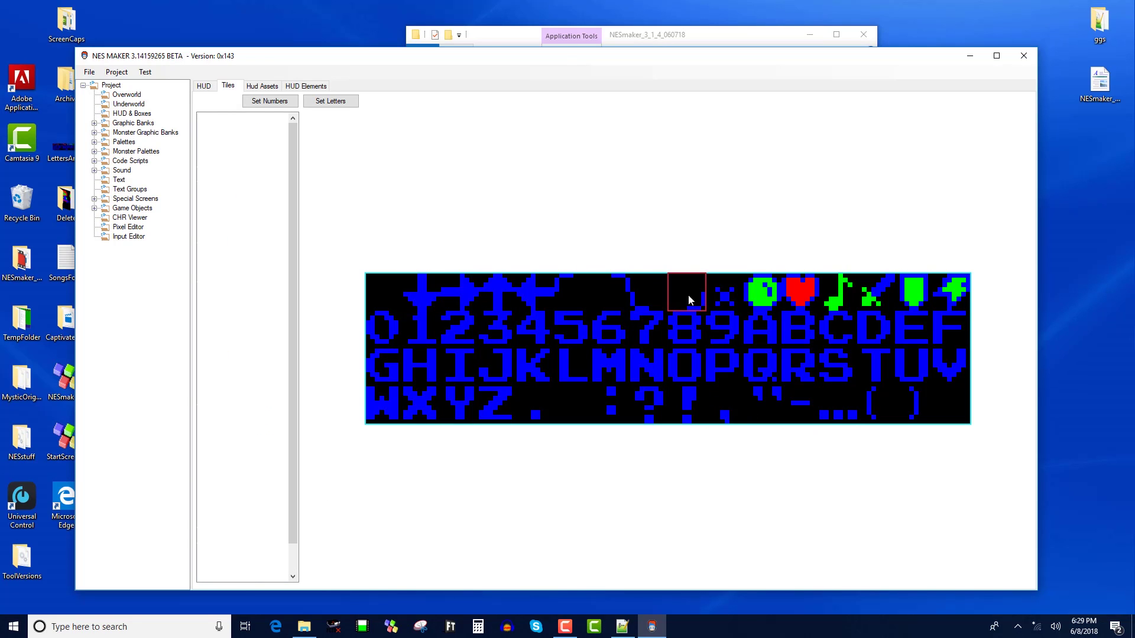
- Assign the left arrow 0xC4 to _BOX_0_L and the right arrow 0xC2 to _BOX_0_R, and check the _BOX_0_C tile
left_click(260, 562)
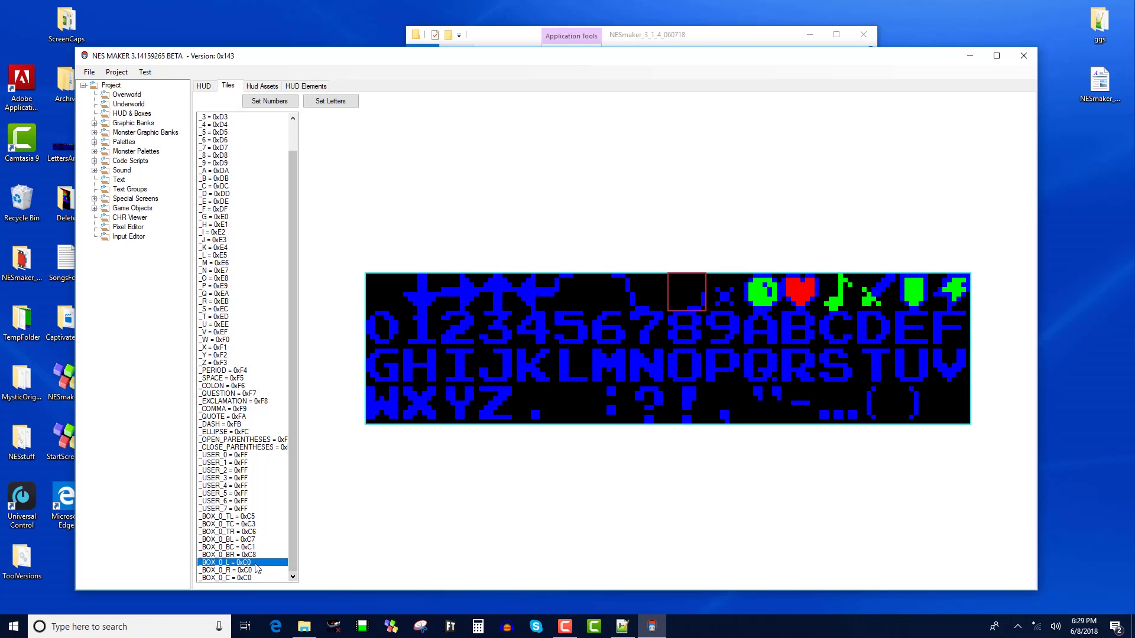
left_click(518, 296)
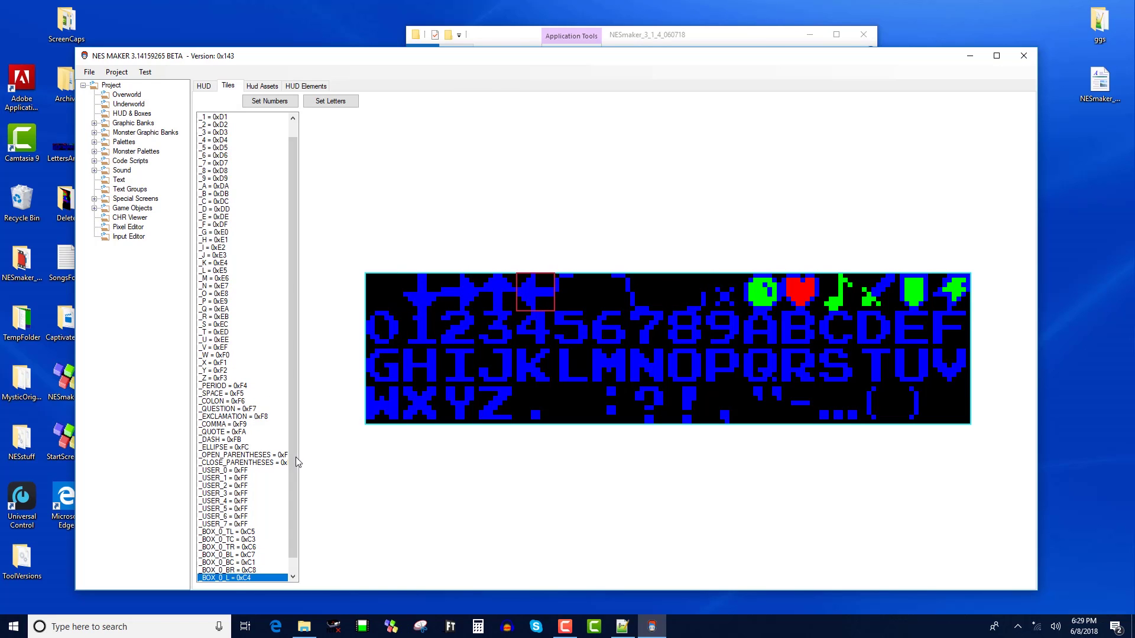
scroll(295, 458, "down", 1)
left_click(253, 570)
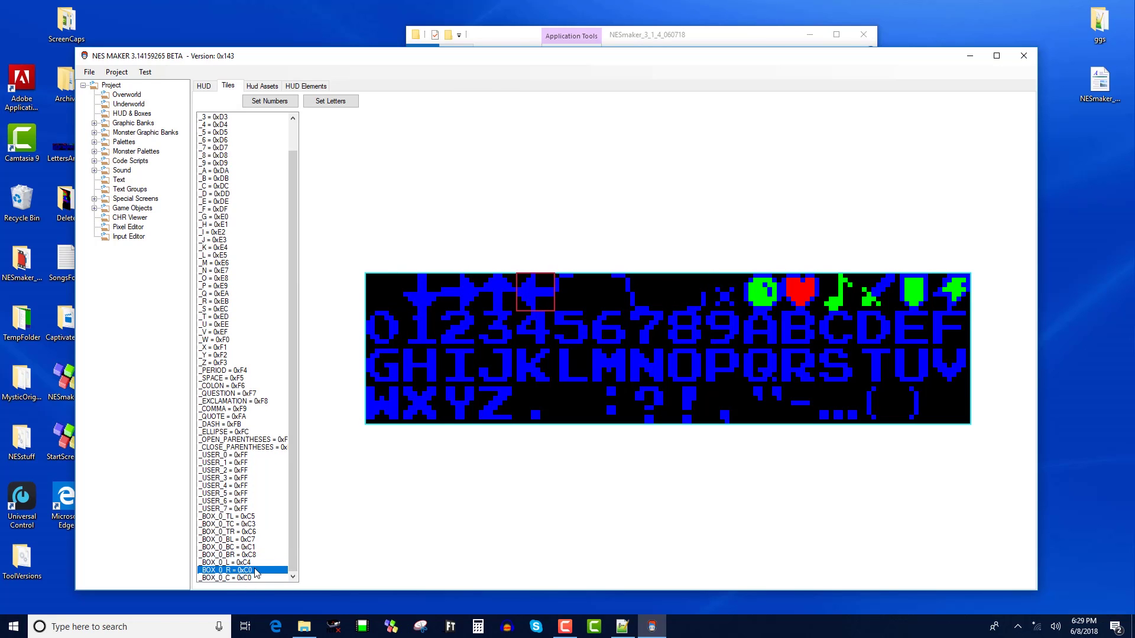
left_click(471, 301)
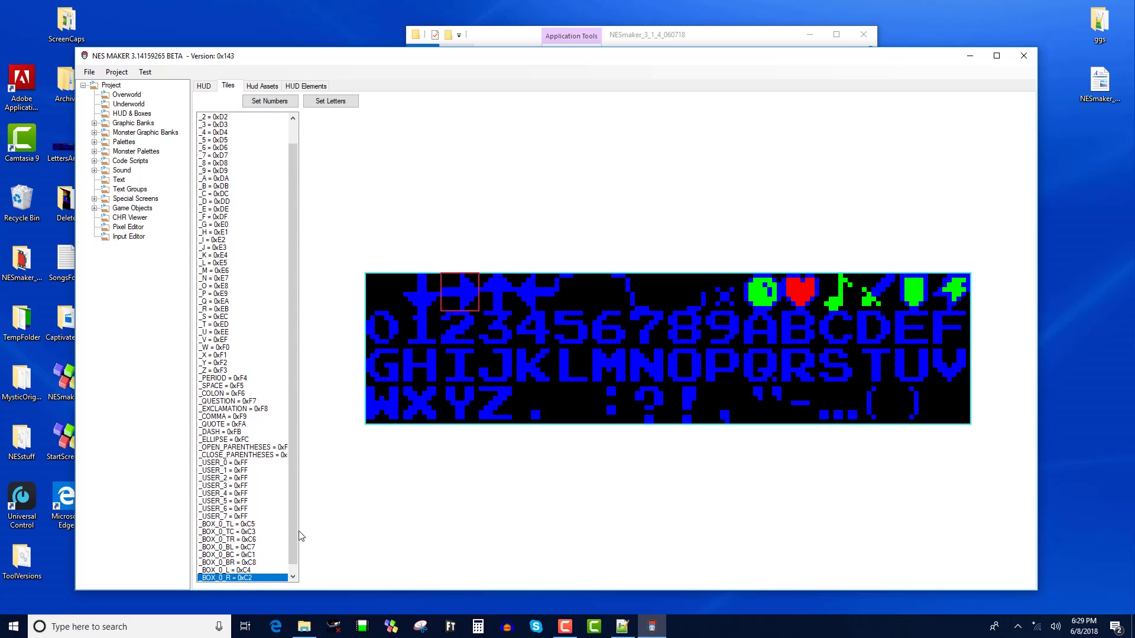
left_click_drag(295, 535, 294, 558)
left_click(267, 575)
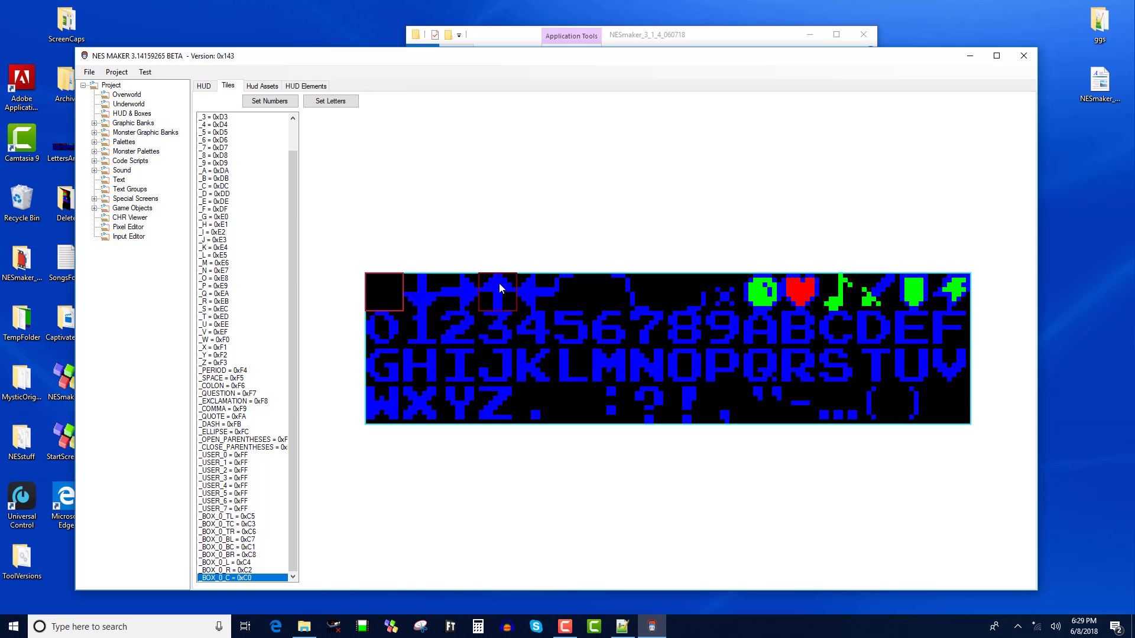
- Review the HUD area on the demo screen, and test the game in the emulator
left_click(204, 86)
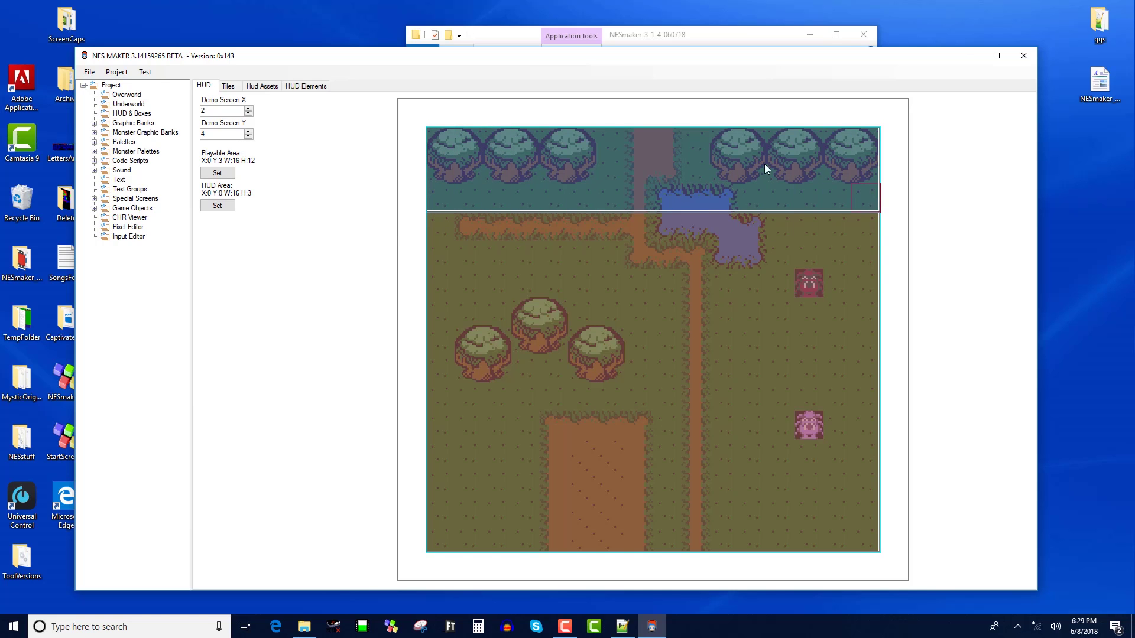
left_click(144, 71)
left_click(150, 98)
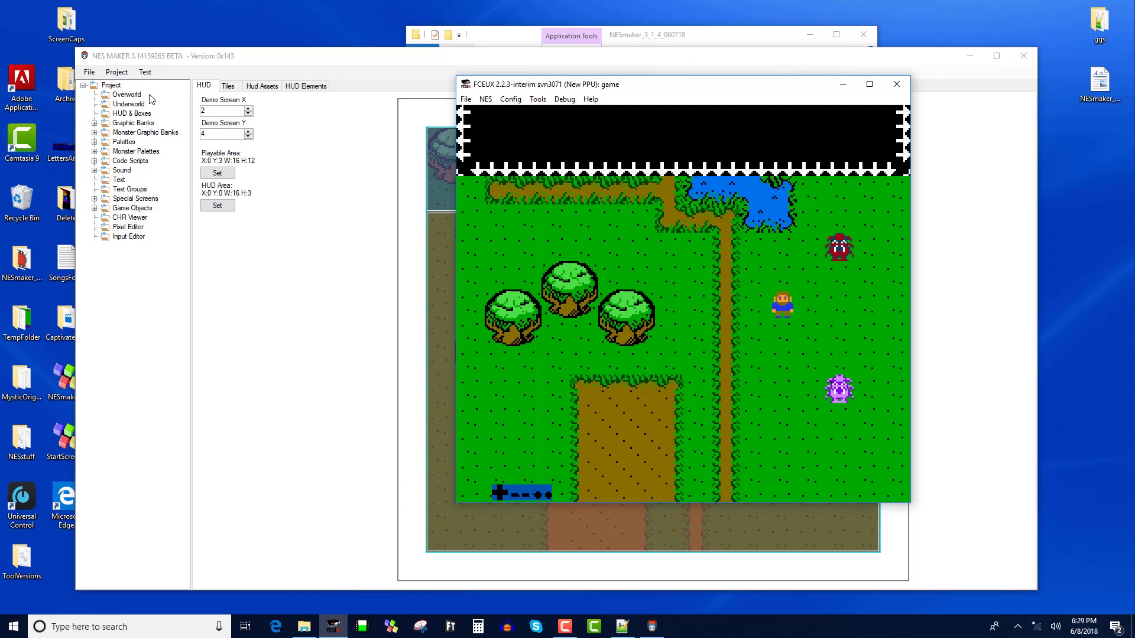
- Examine how the HUD box is drawn in the emulator's Name Table Viewer, and close the viewer and the game
left_click(566, 100)
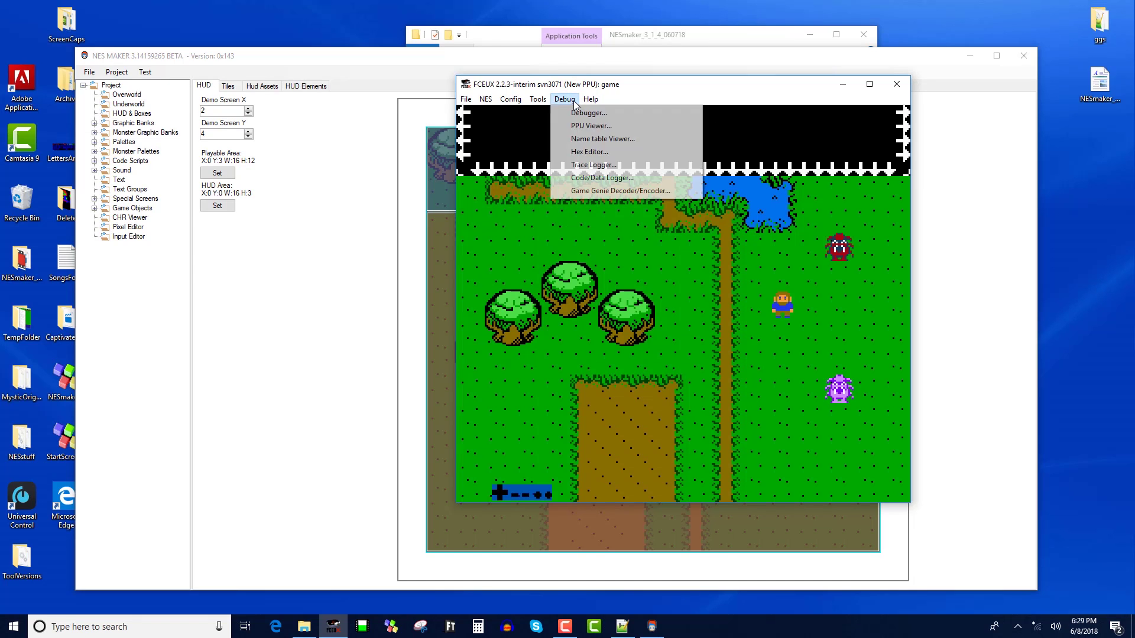
left_click(569, 101)
left_click(573, 104)
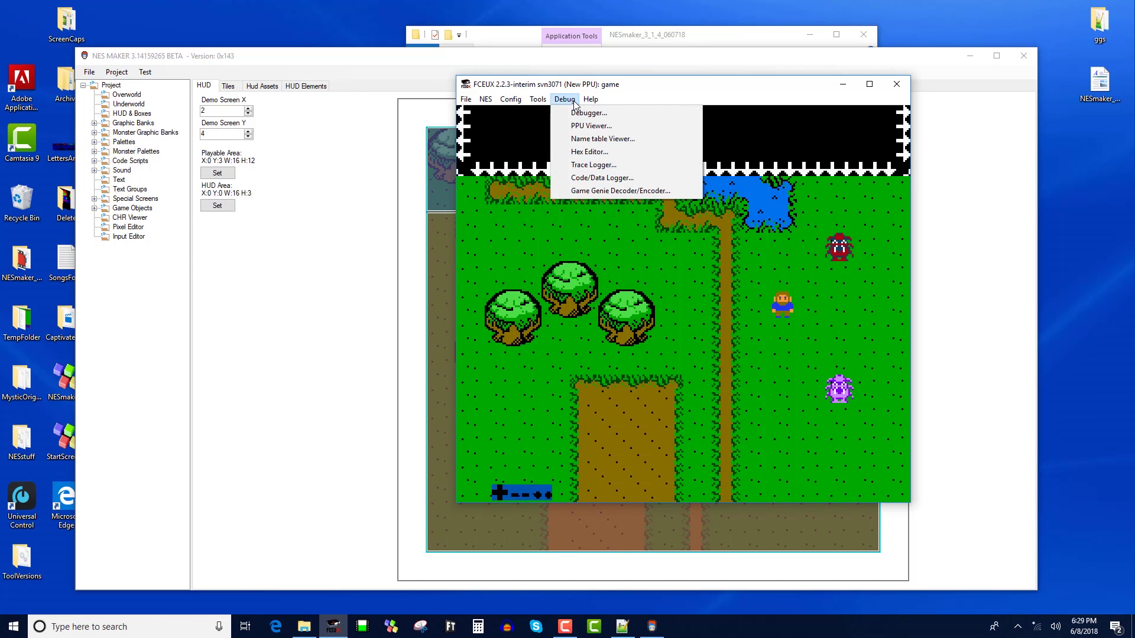
left_click(575, 104)
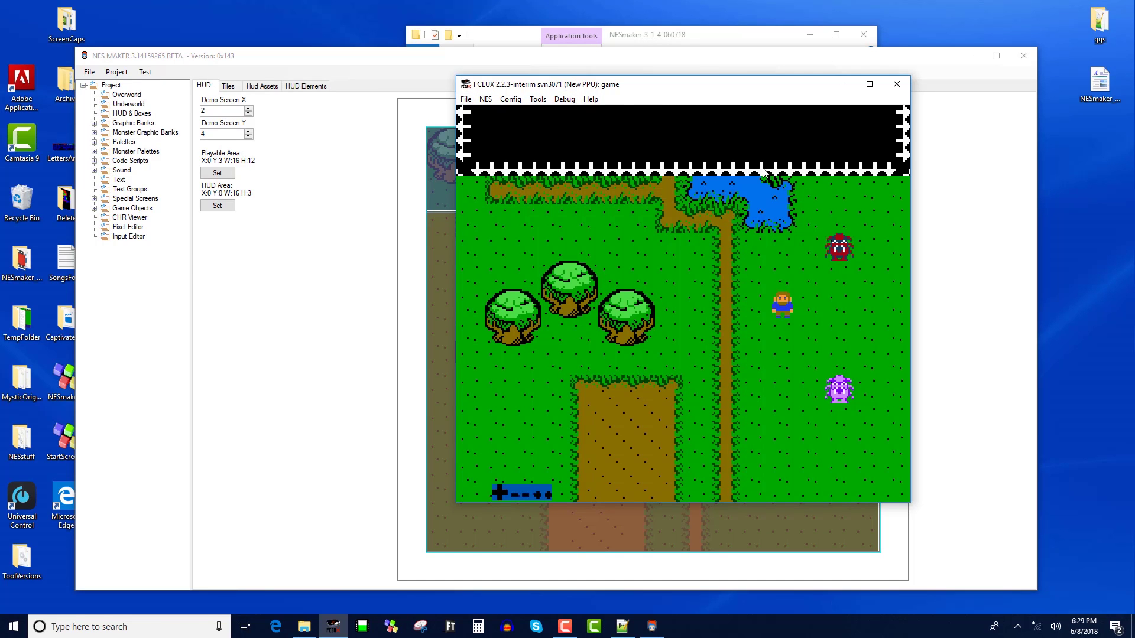
left_click(562, 101)
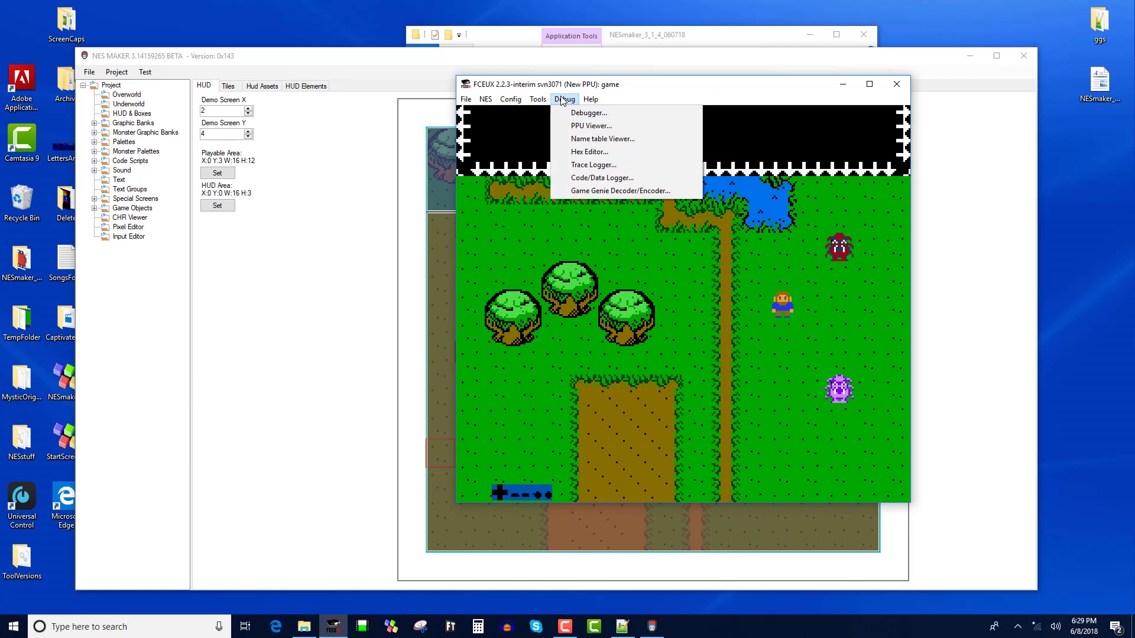
left_click(591, 138)
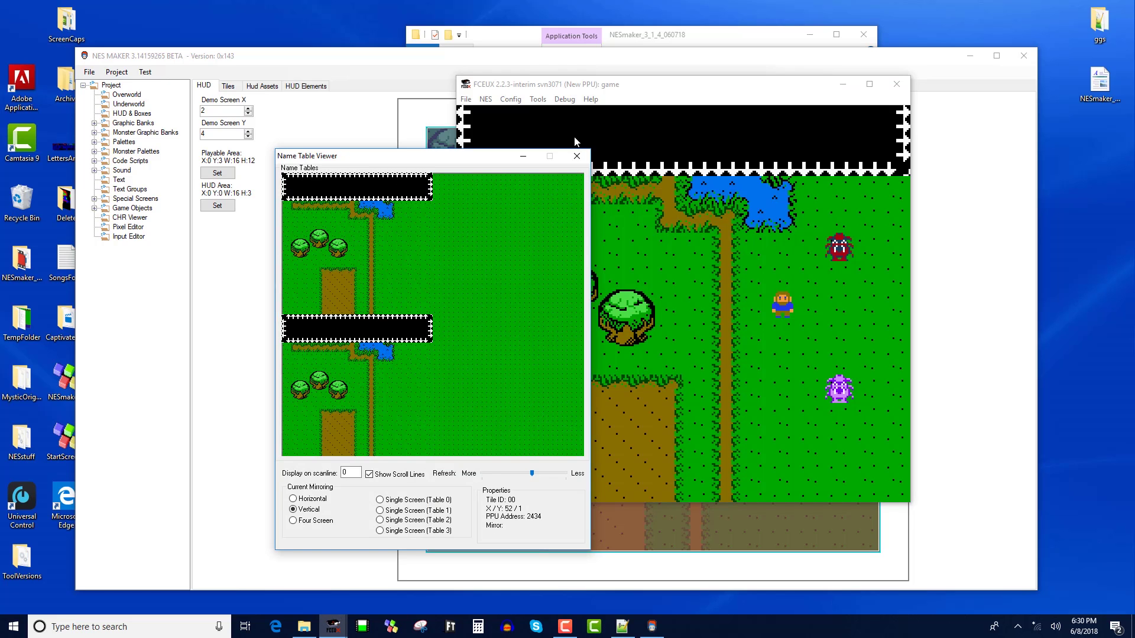
left_click(577, 156)
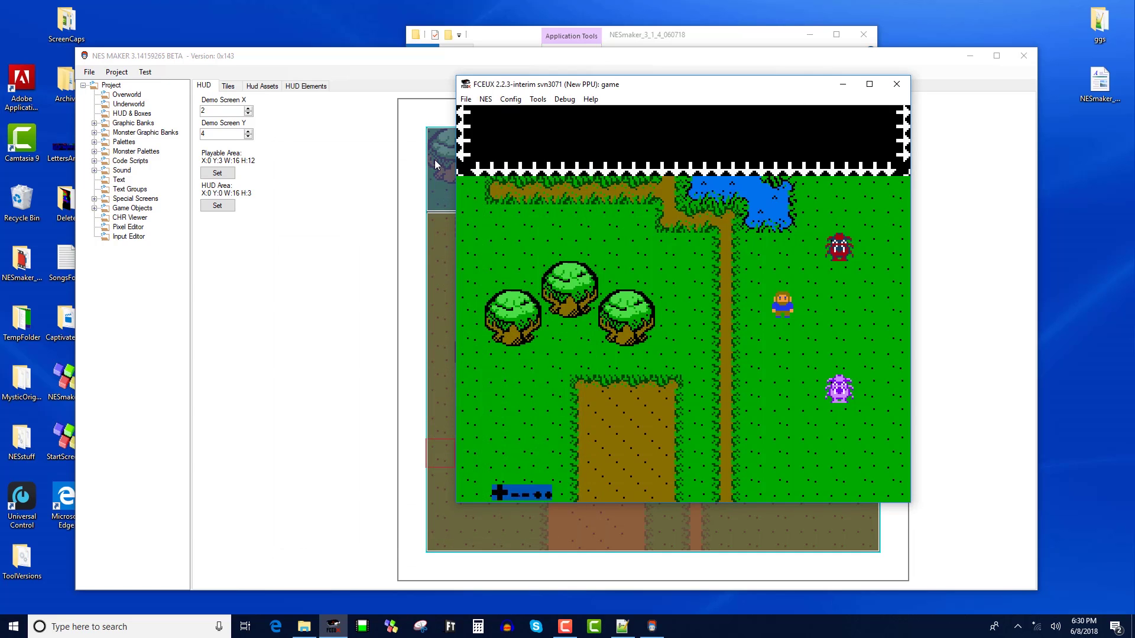
left_click(896, 84)
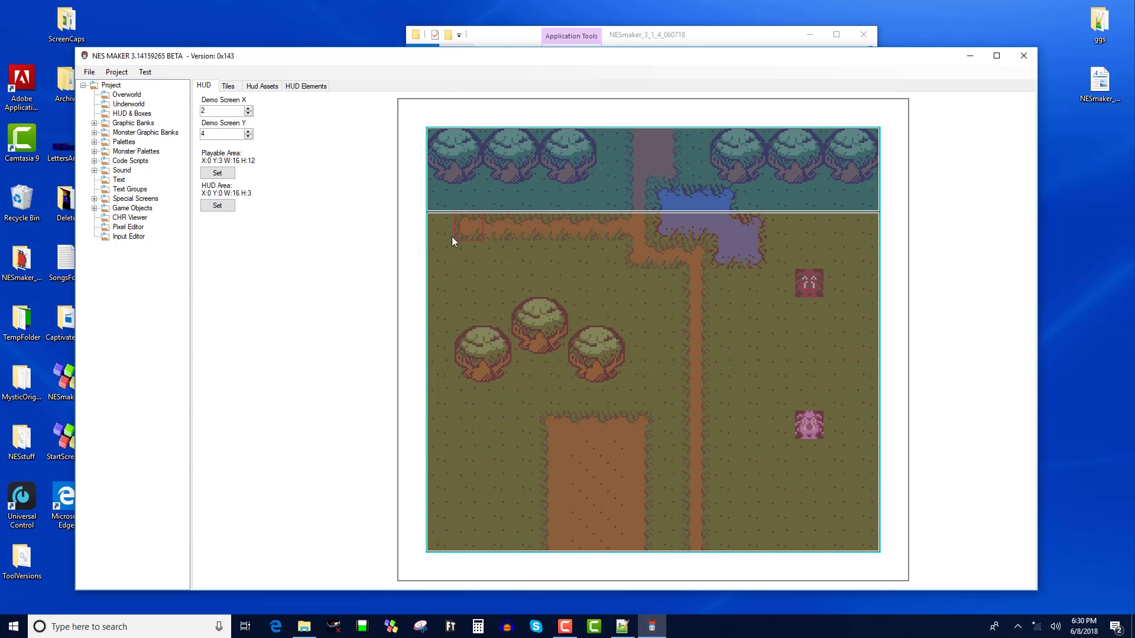
- Set the playable area to X:0 Y:0 W:16 H:12 and the HUD area to the strip below it, X:0 Y:12 W:16 H:3
left_click_drag(431, 140, 859, 453)
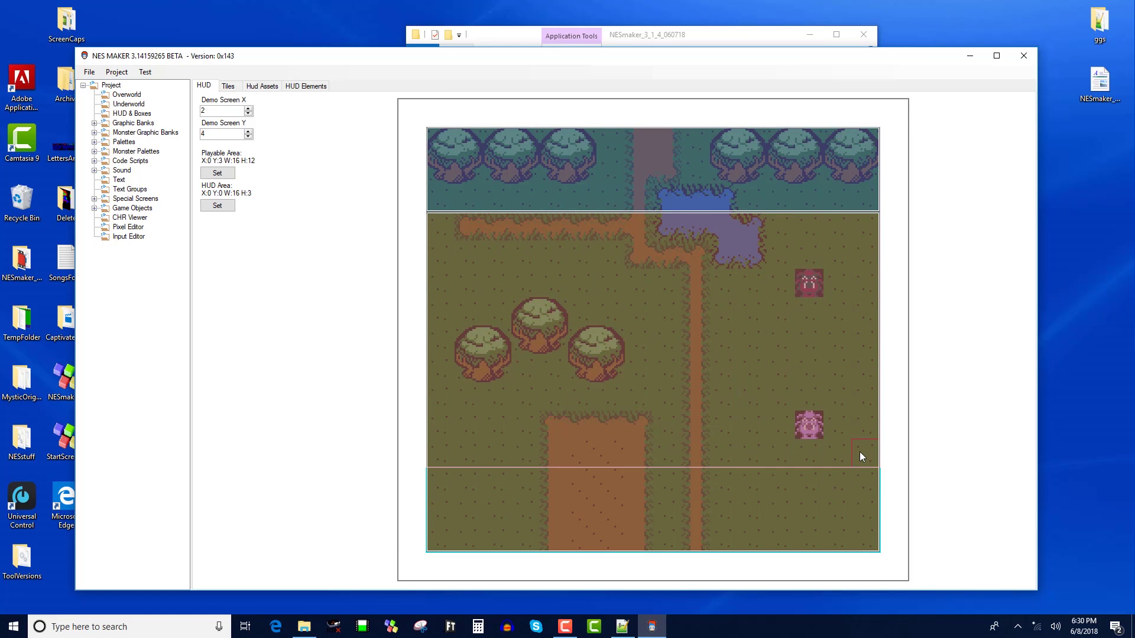
left_click(217, 173)
left_click_drag(433, 481, 869, 538)
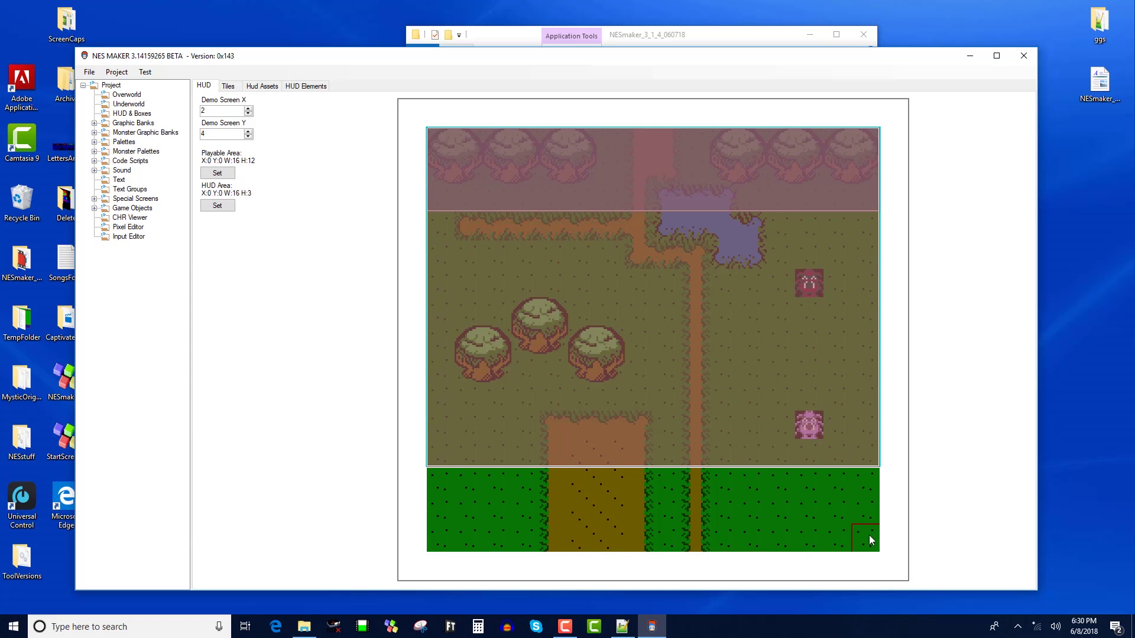
left_click(217, 205)
- Test the game with the HUD at the bottom, walking the player down into the next screen and back up
left_click(144, 72)
left_click(159, 98)
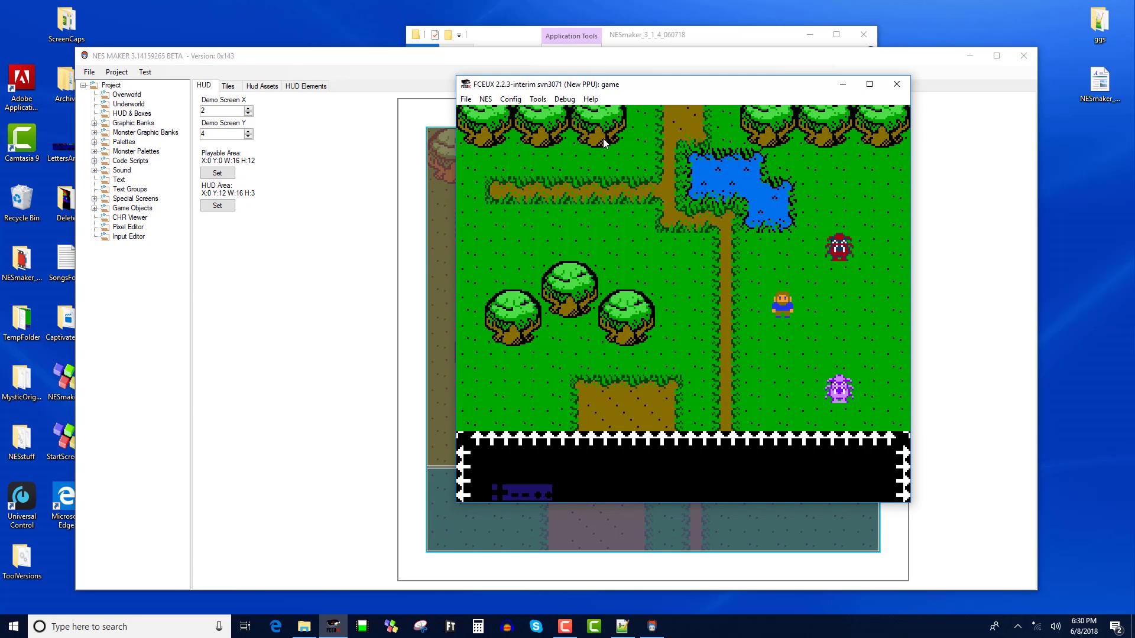
key("Left")
key("Down")
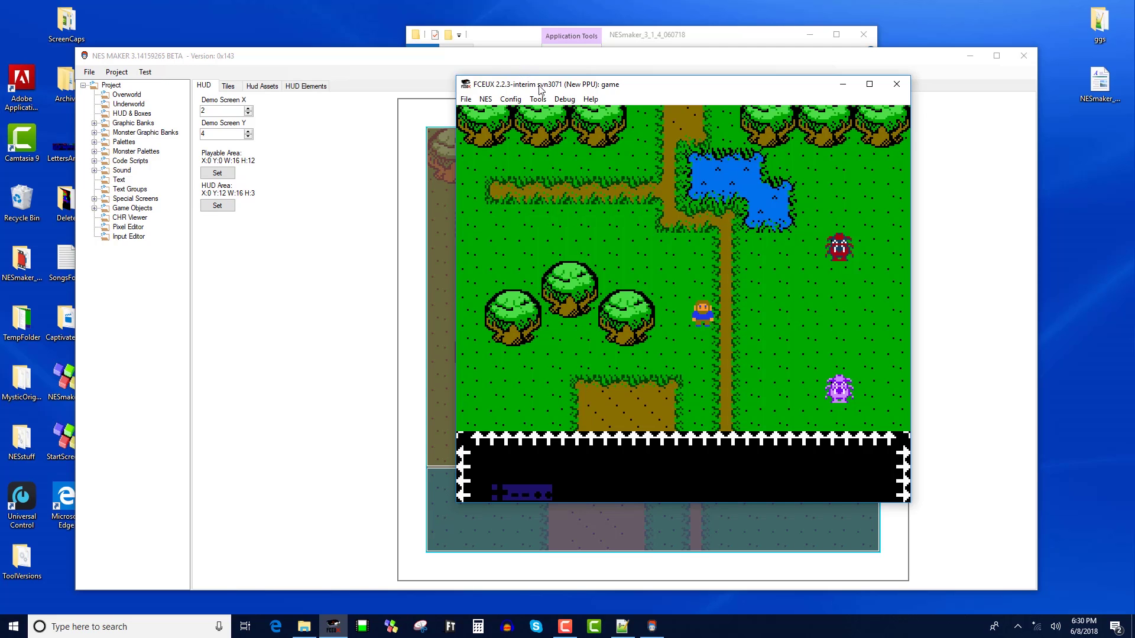
left_click_drag(536, 84, 745, 105)
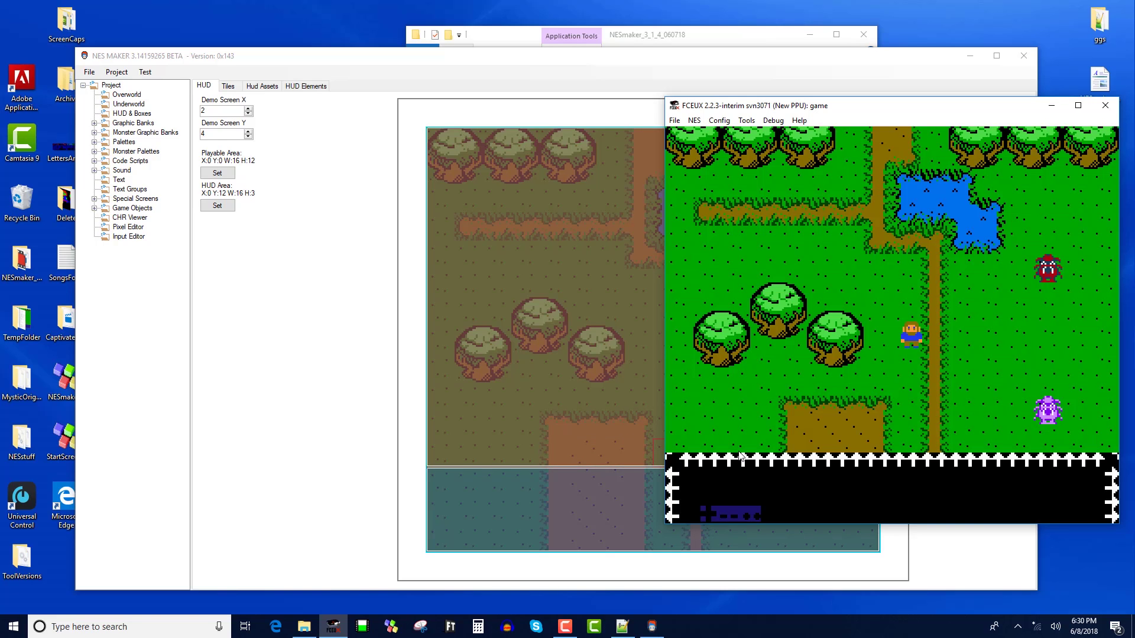
key("Down")
key("Down")
key("Down")
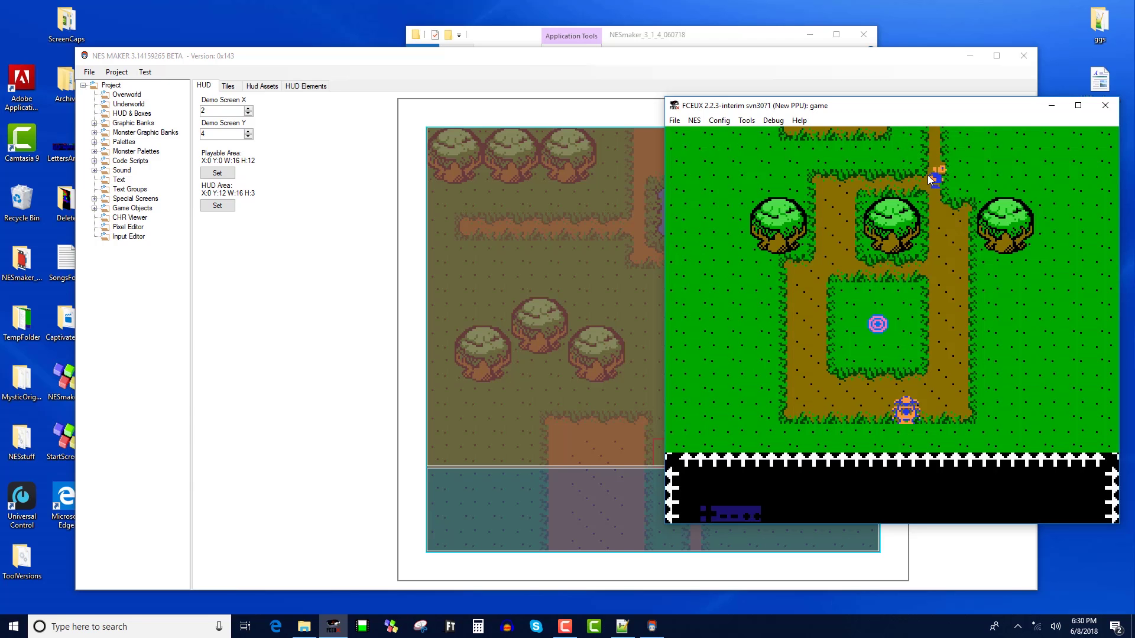
key("Up")
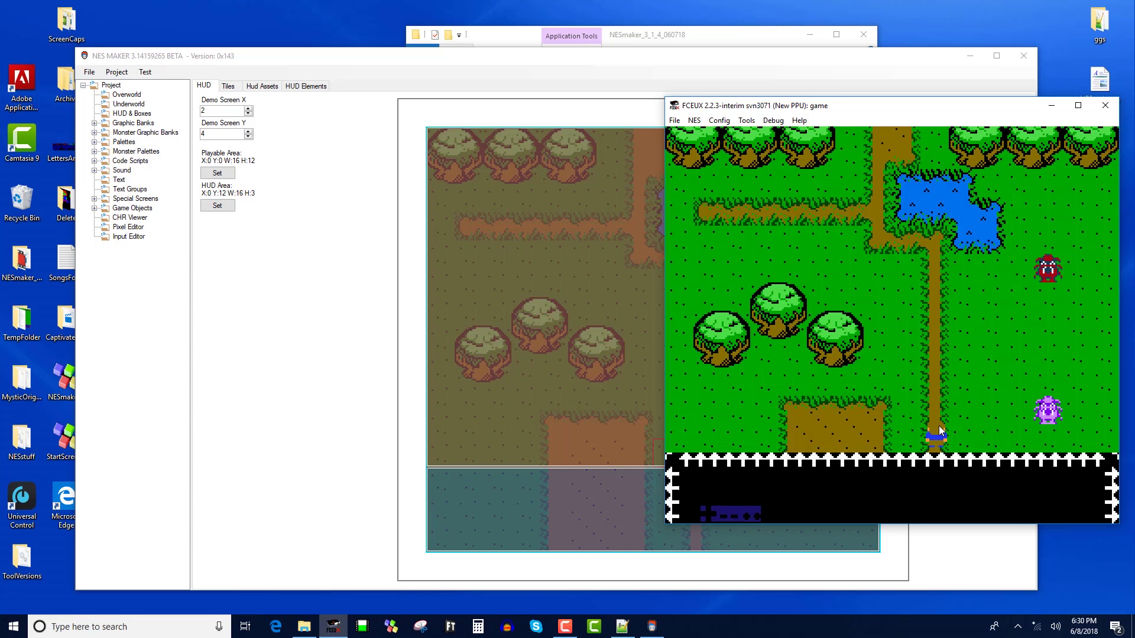
- Walk the player around the upper screen and across its edge to check the bottom HUD, and close the game
key("Up")
key("Left")
key("Right")
key("Up")
key("Right")
key("Right")
key("Left")
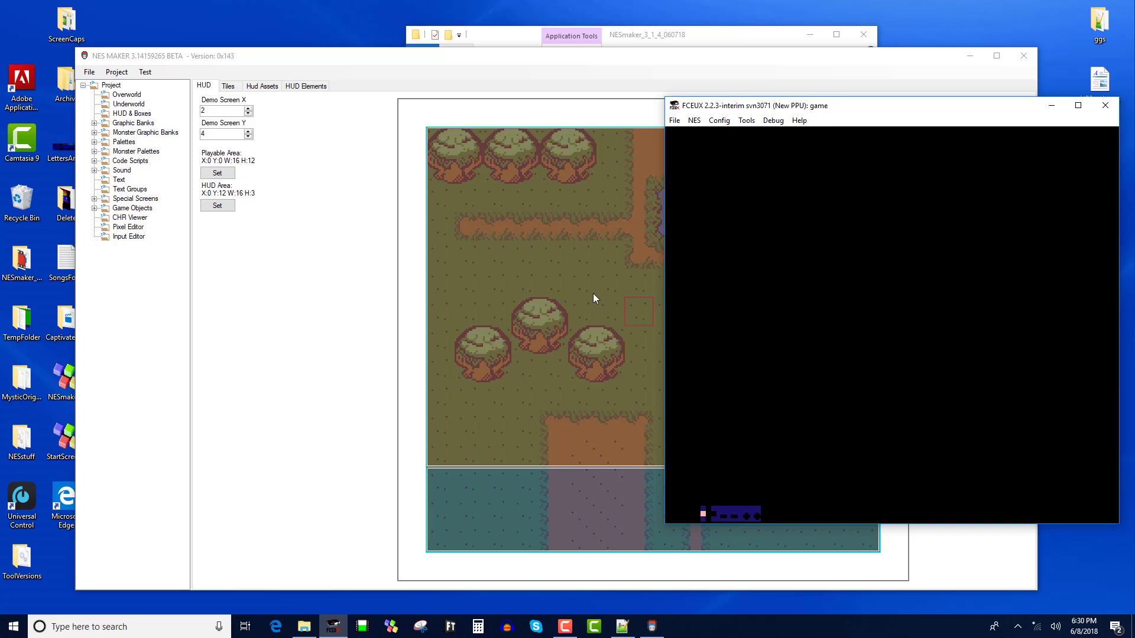
key("Left")
key("alt+F4")
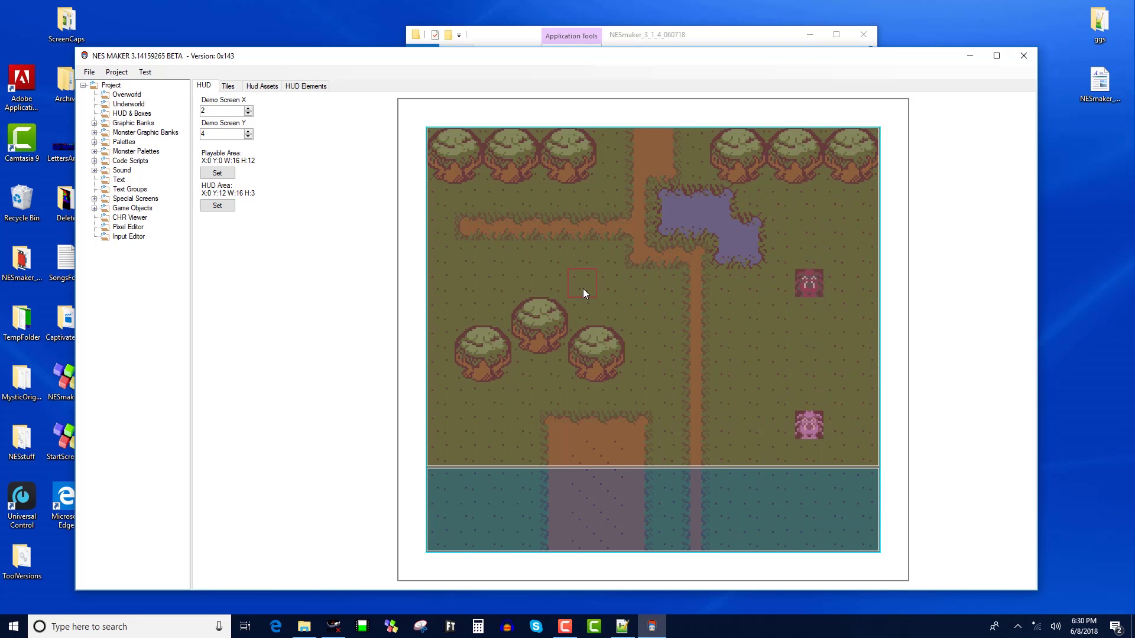
- Set the HUD area to the left strip X:0 Y:0 W:5 H:15 and the playable area to X:5 Y:0 W:11 H:15
left_click_drag(446, 211, 523, 533)
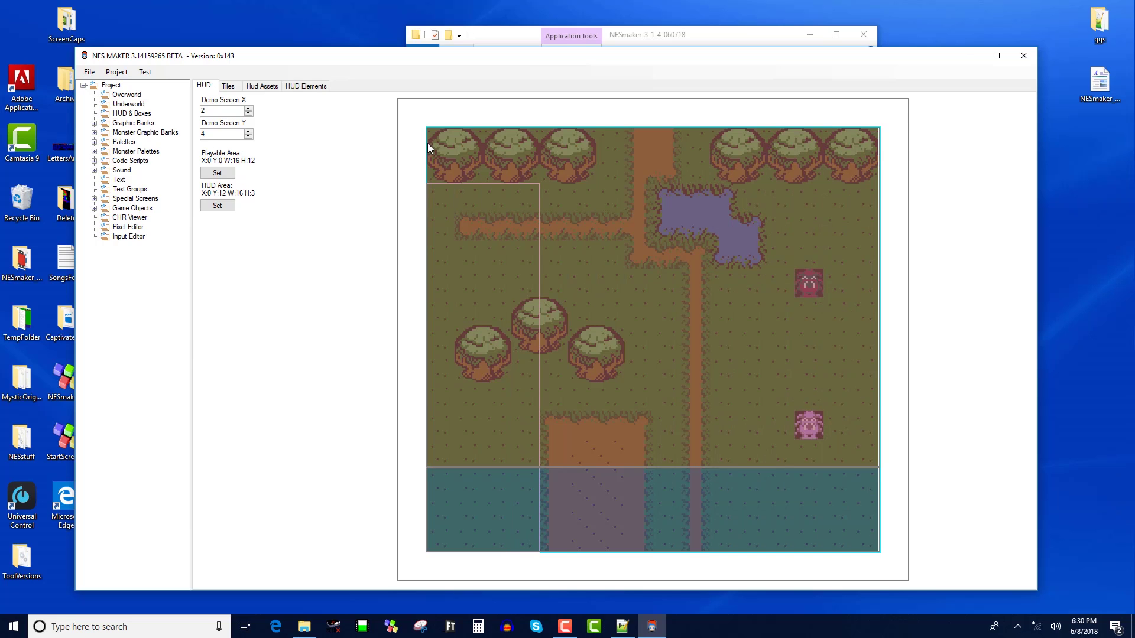
left_click_drag(427, 143, 541, 537)
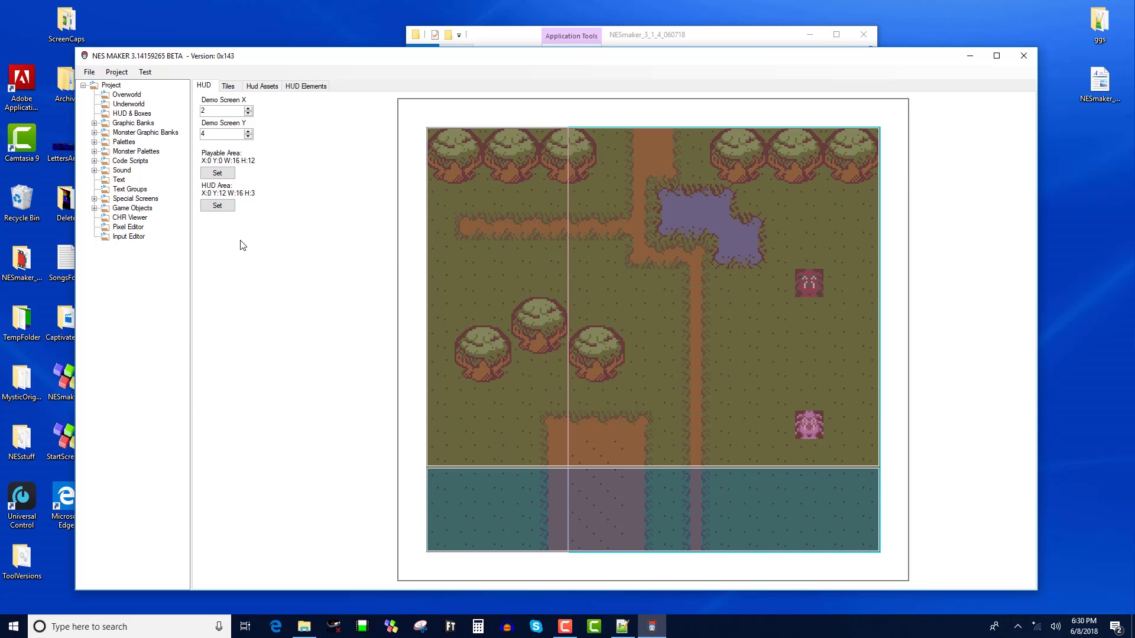
left_click(231, 205)
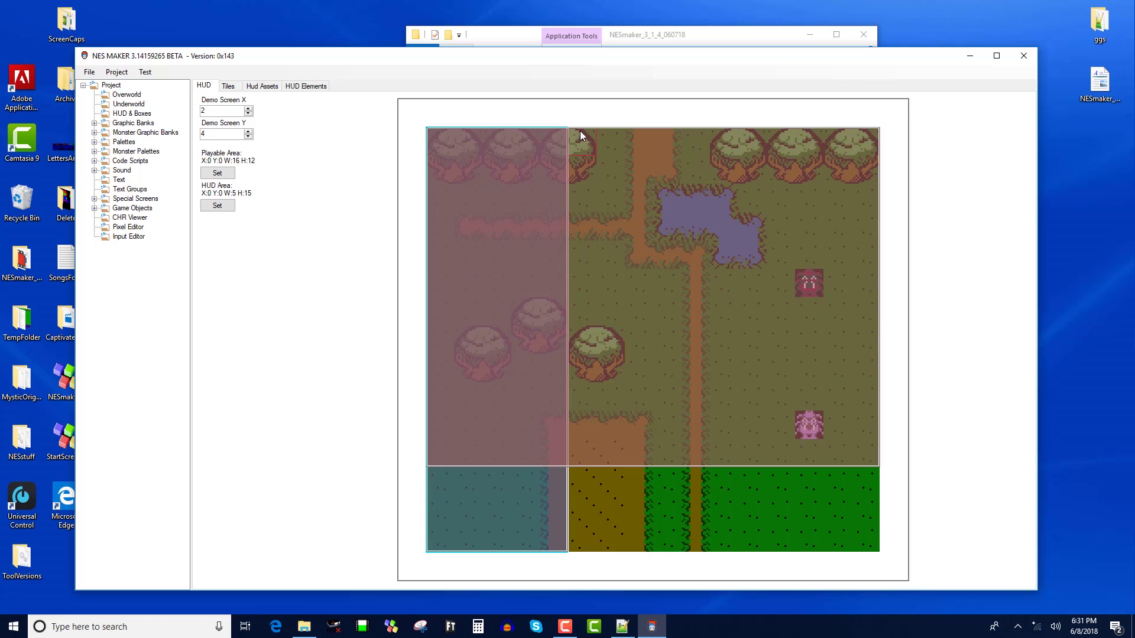
left_click_drag(581, 136, 864, 539)
left_click(217, 173)
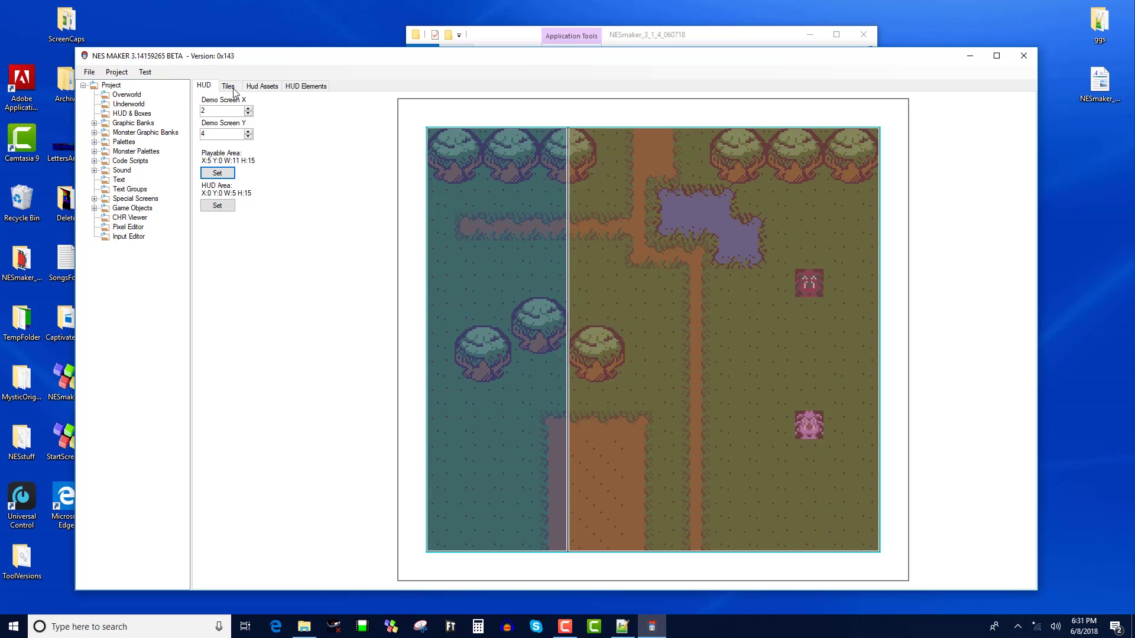
- Test the game with the vertical HUD, walking the player near the HUD border and off the screen, and close the game
left_click(145, 72)
left_click(159, 100)
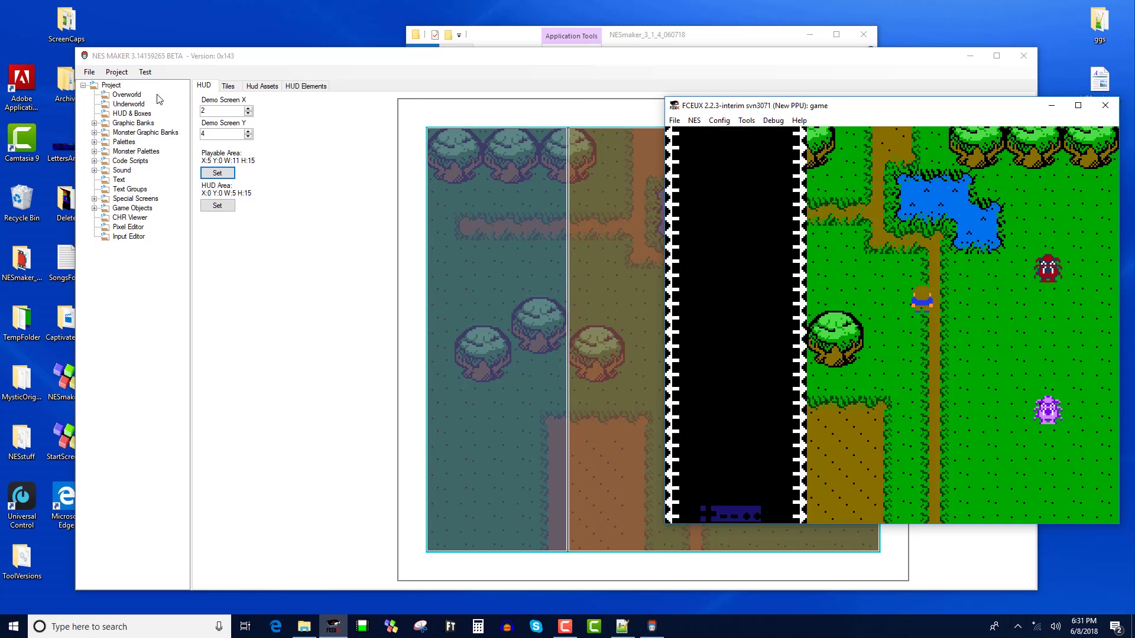
left_click(708, 357)
key("Left")
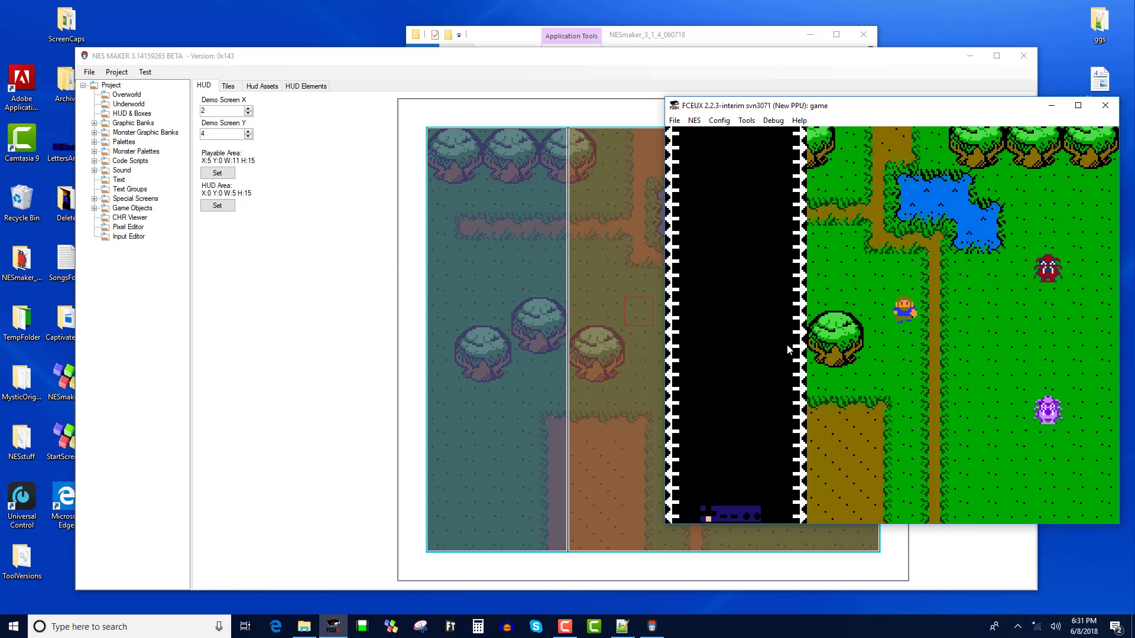
key("Down")
key("Right")
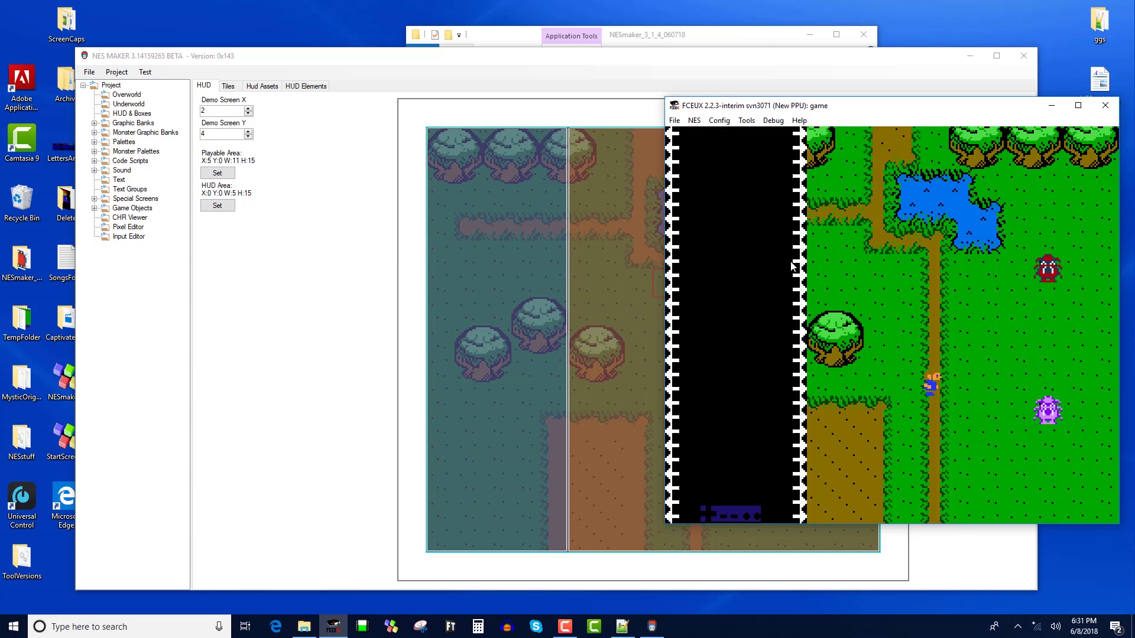
key("Left")
key("Up")
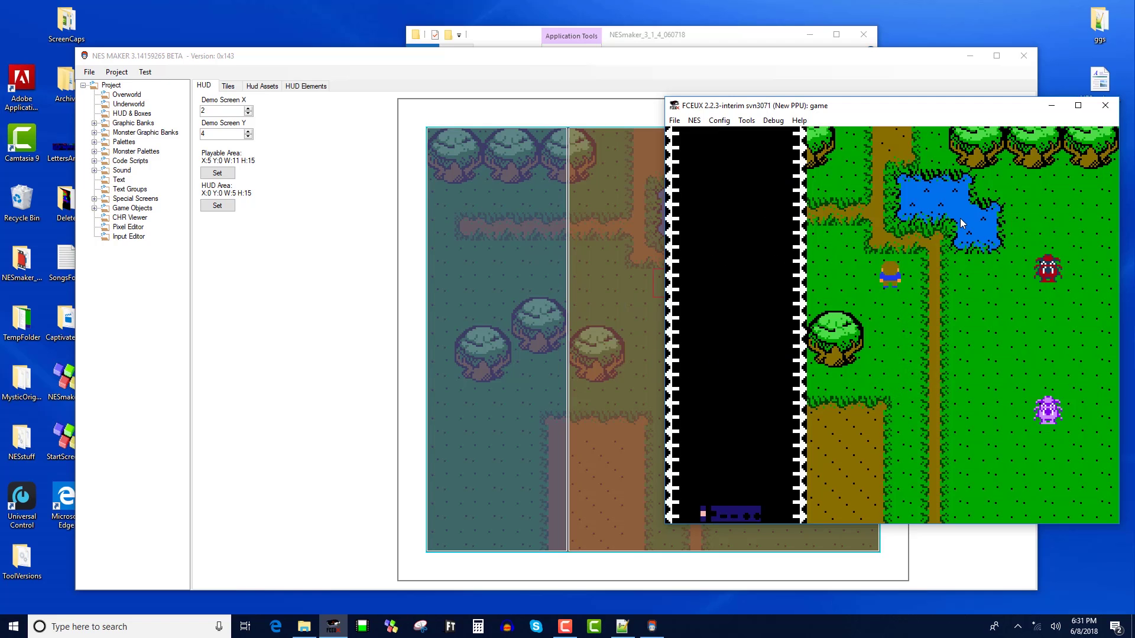
key("Left")
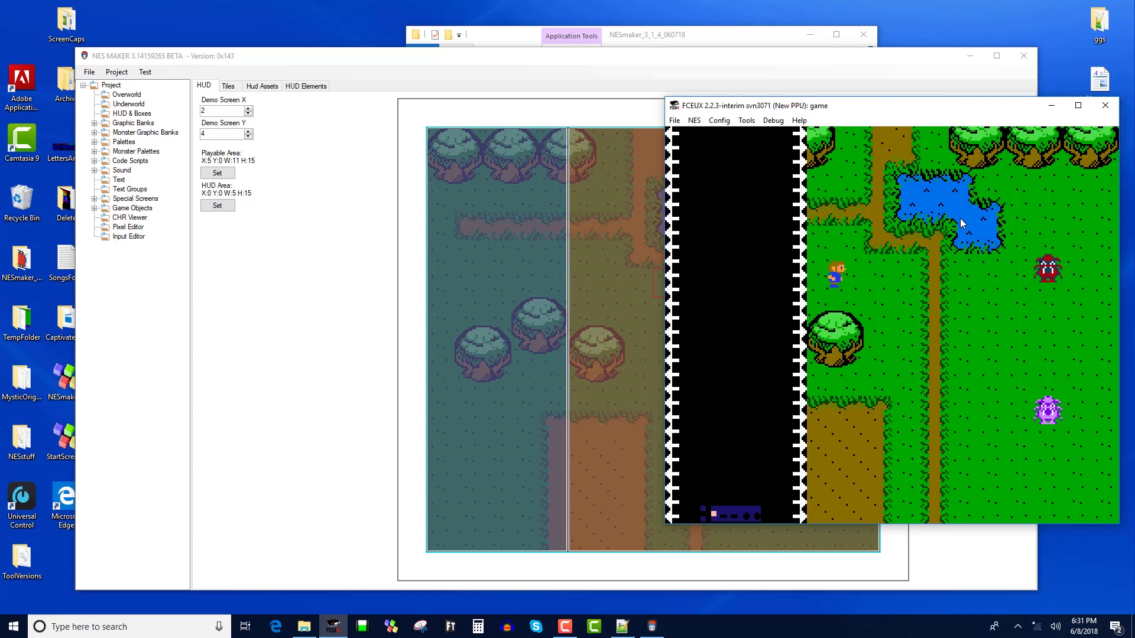
key("Right")
key("Down")
key("Right")
key("Right")
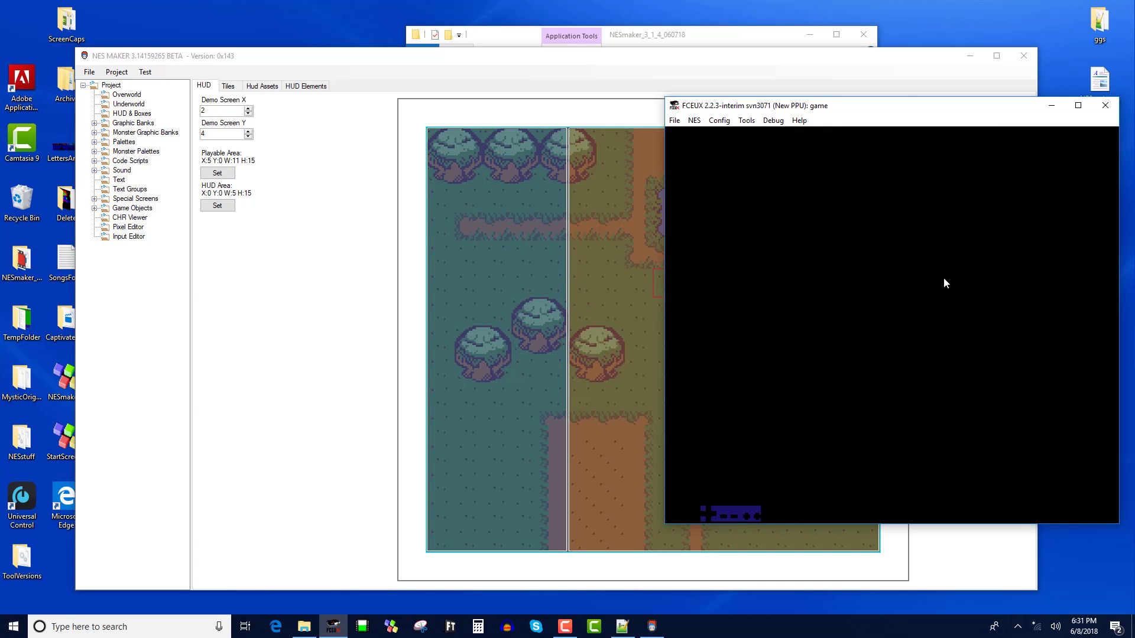
left_click(1105, 105)
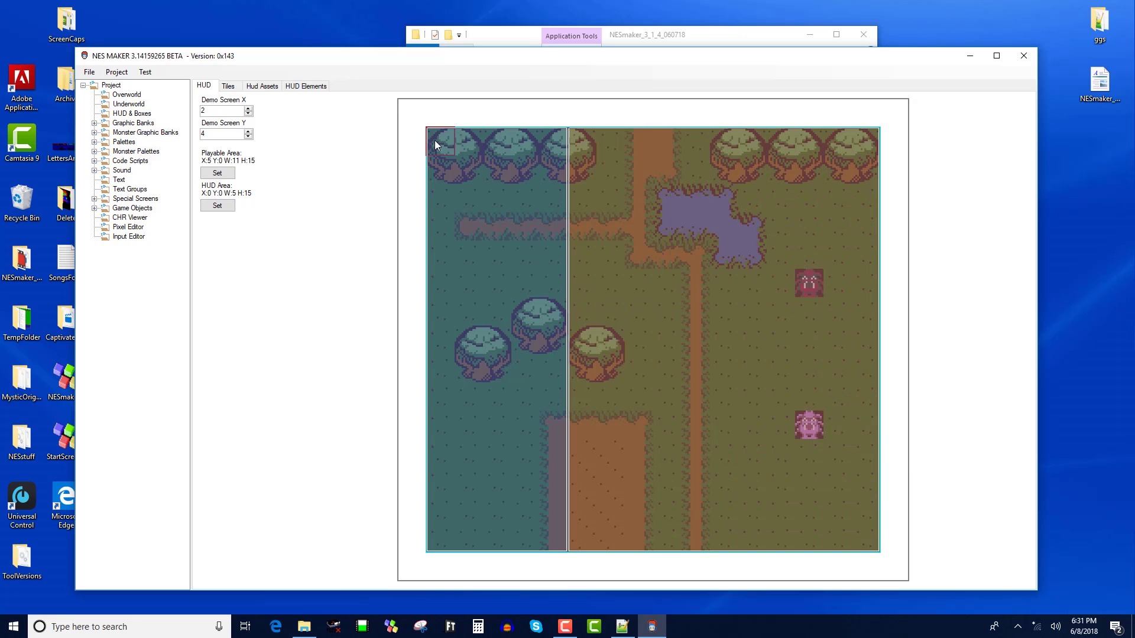
left_click_drag(440, 147, 862, 212)
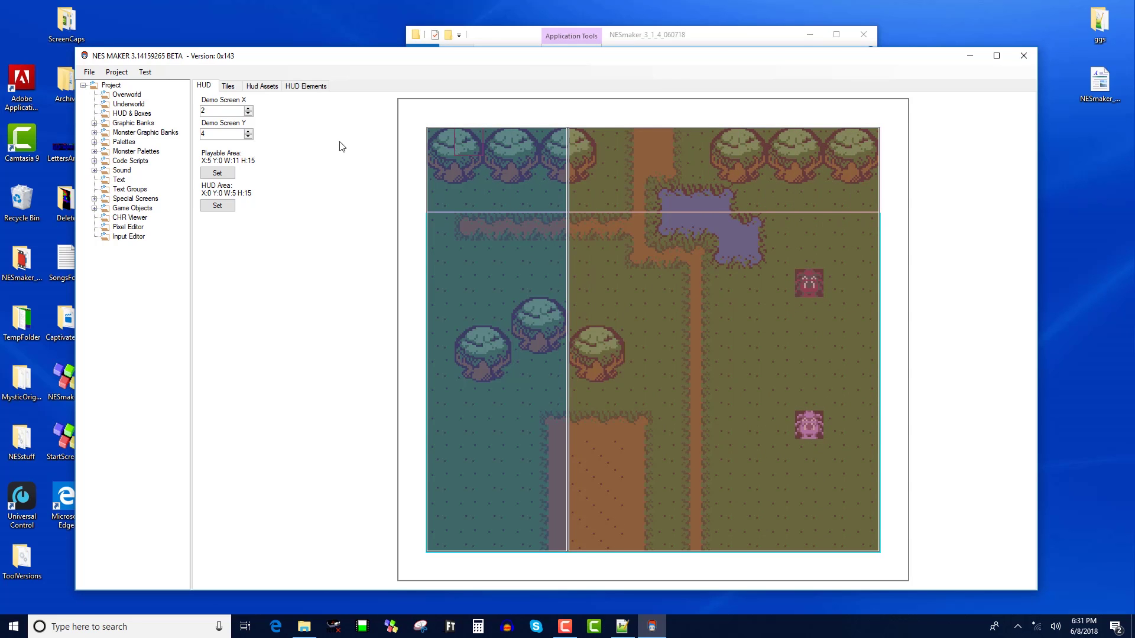
left_click(206, 177)
left_click(216, 205)
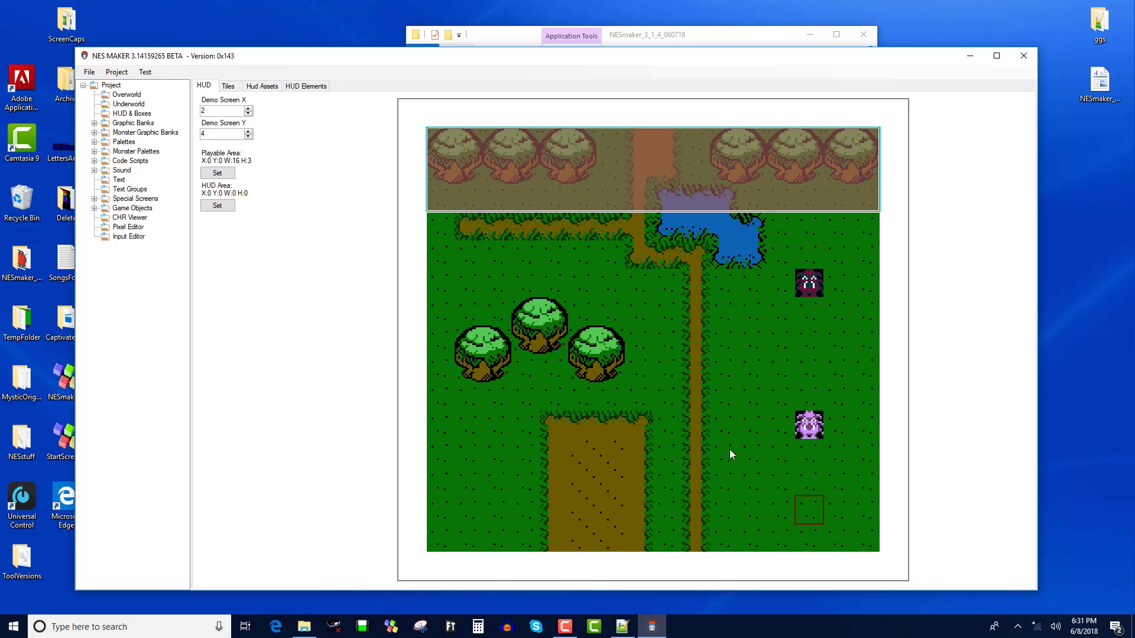
left_click(220, 173)
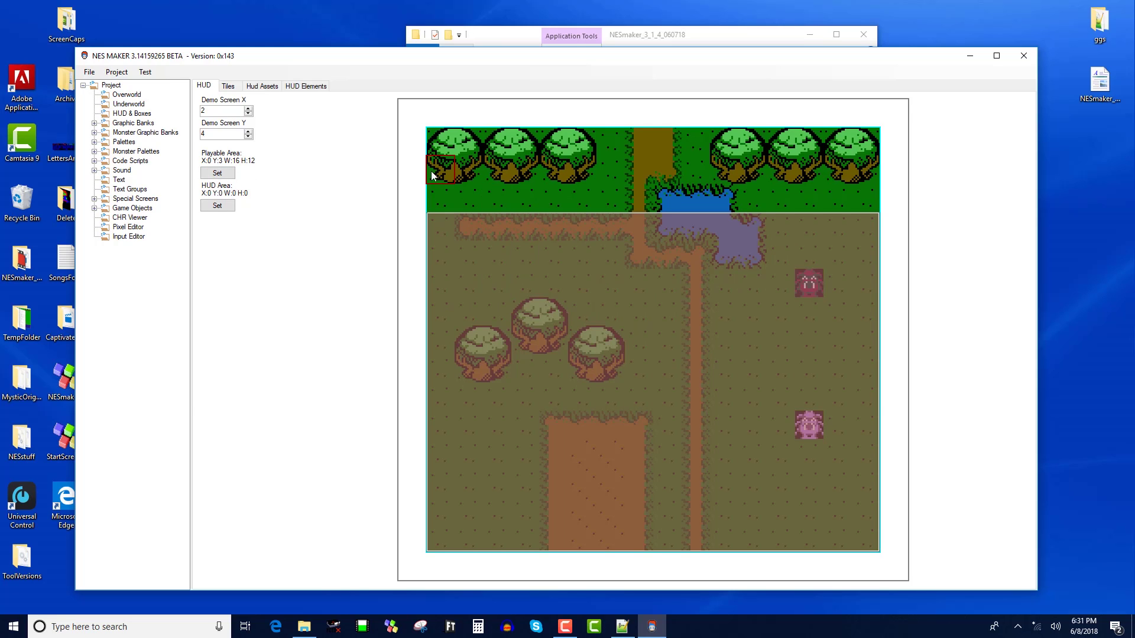
left_click(217, 174)
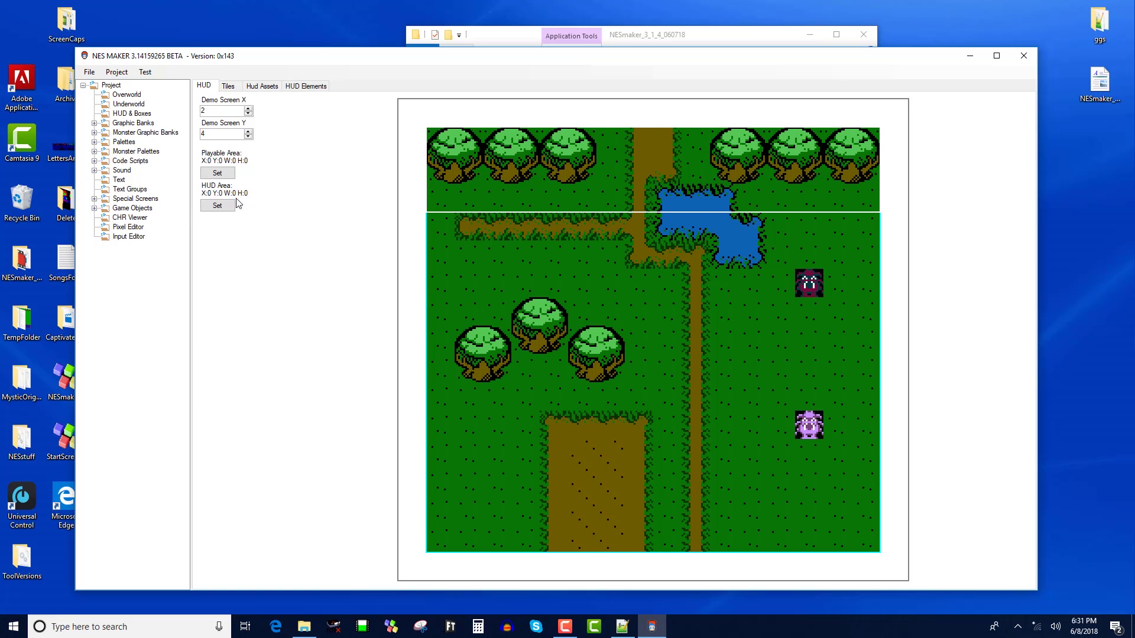
- Set the HUD area to the screen's top rows, X:0 Y:0 W:16 H:3, and the playable area to X:0 Y:3 W:16 H:12
left_click(217, 205)
left_click_drag(440, 232, 868, 534)
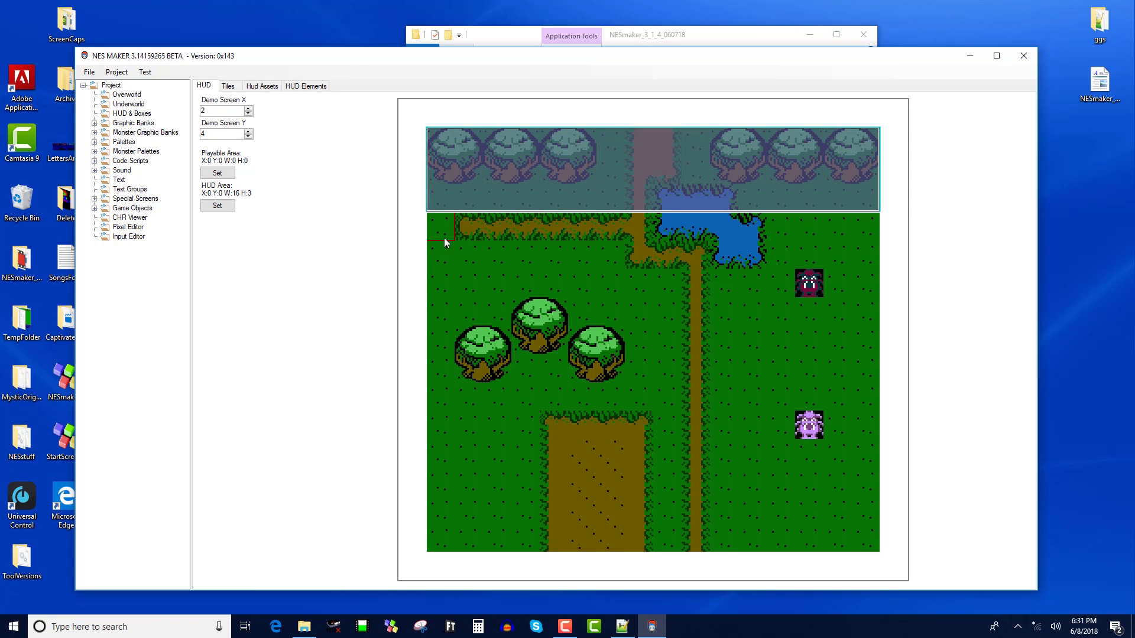
left_click_drag(444, 238, 864, 533)
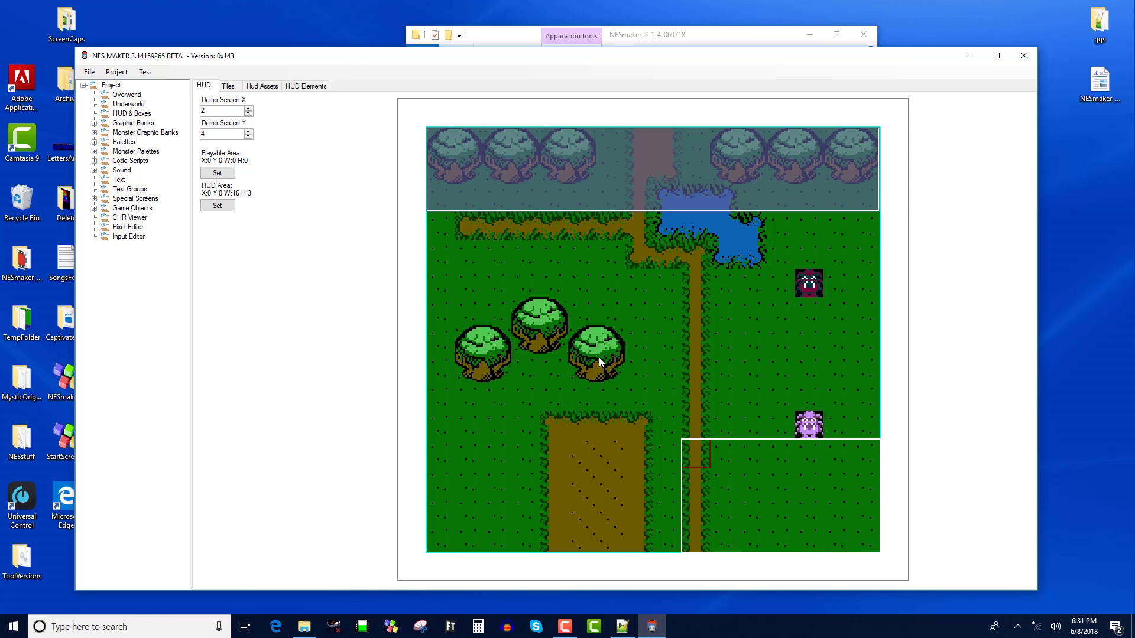
left_click_drag(599, 358, 441, 226)
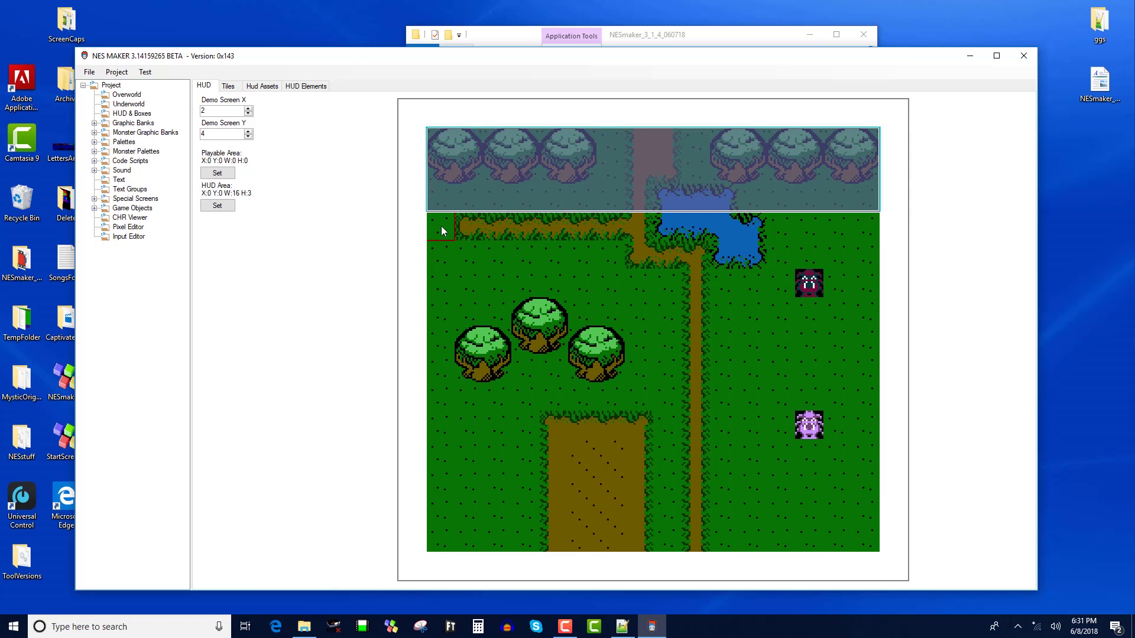
left_click(217, 173)
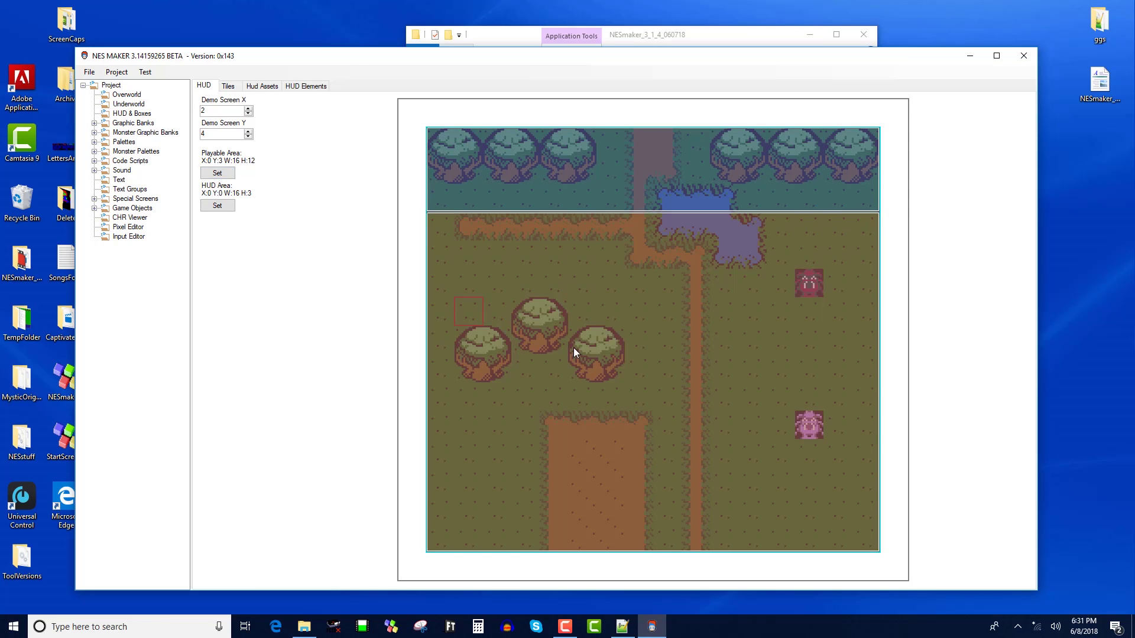
- Review the HUD tile assignments, and set the type of HUD Element 1 to Text
left_click(231, 86)
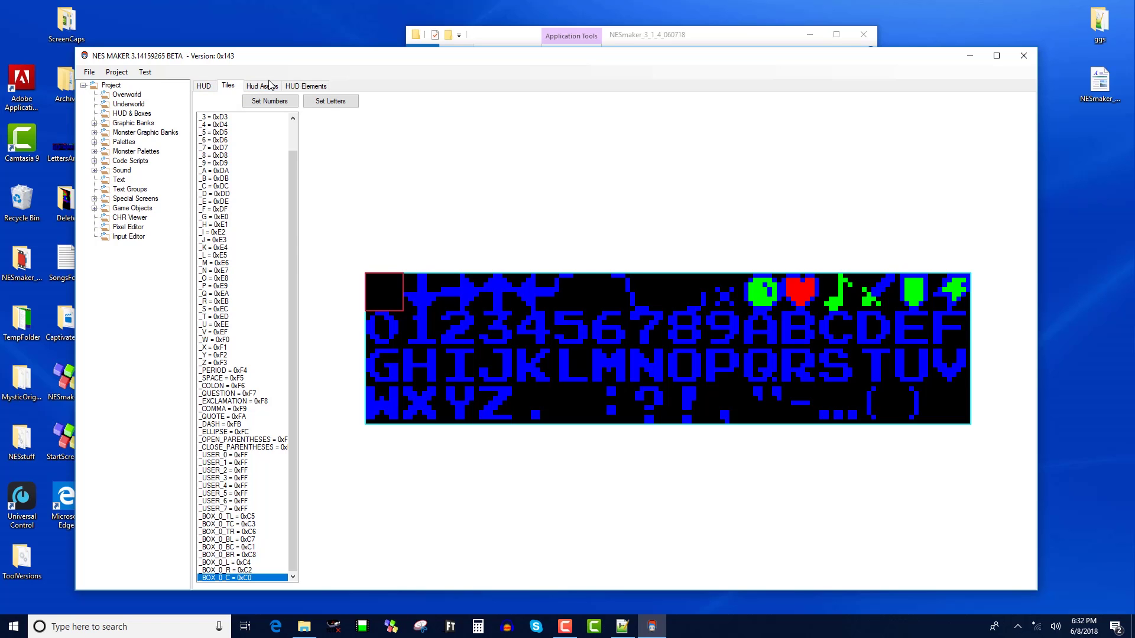
left_click(312, 87)
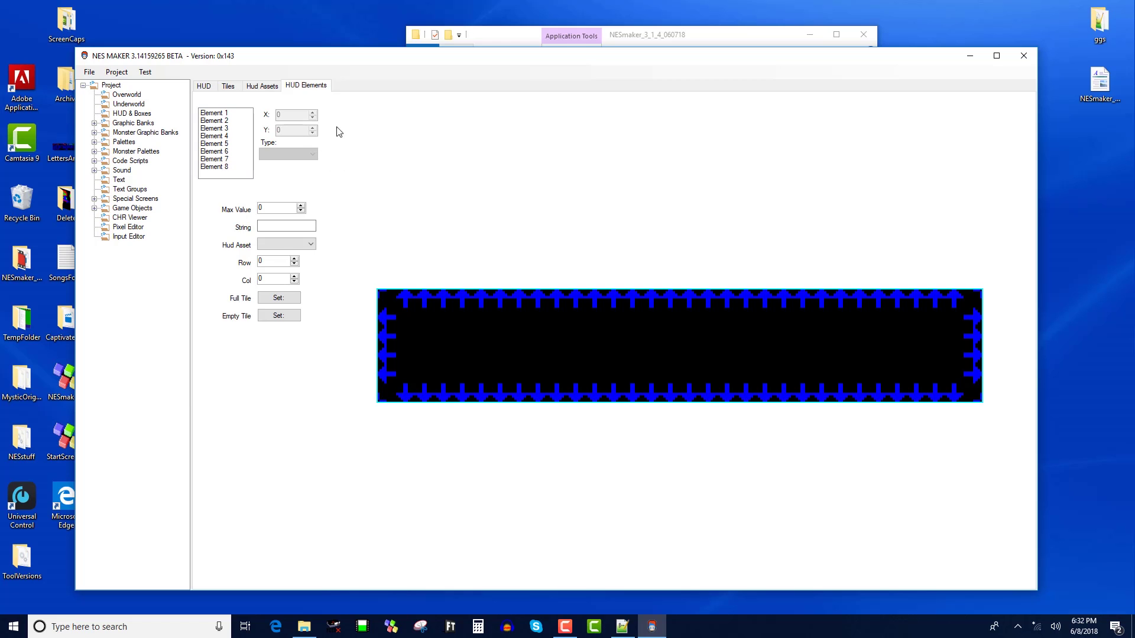
left_click(243, 113)
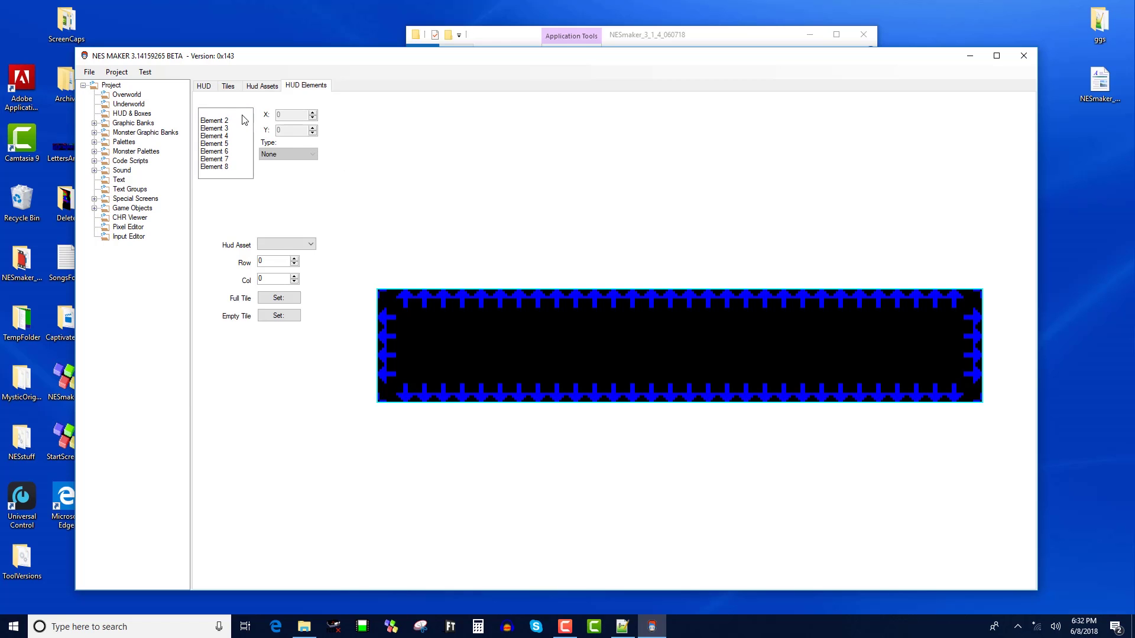
left_click(286, 154)
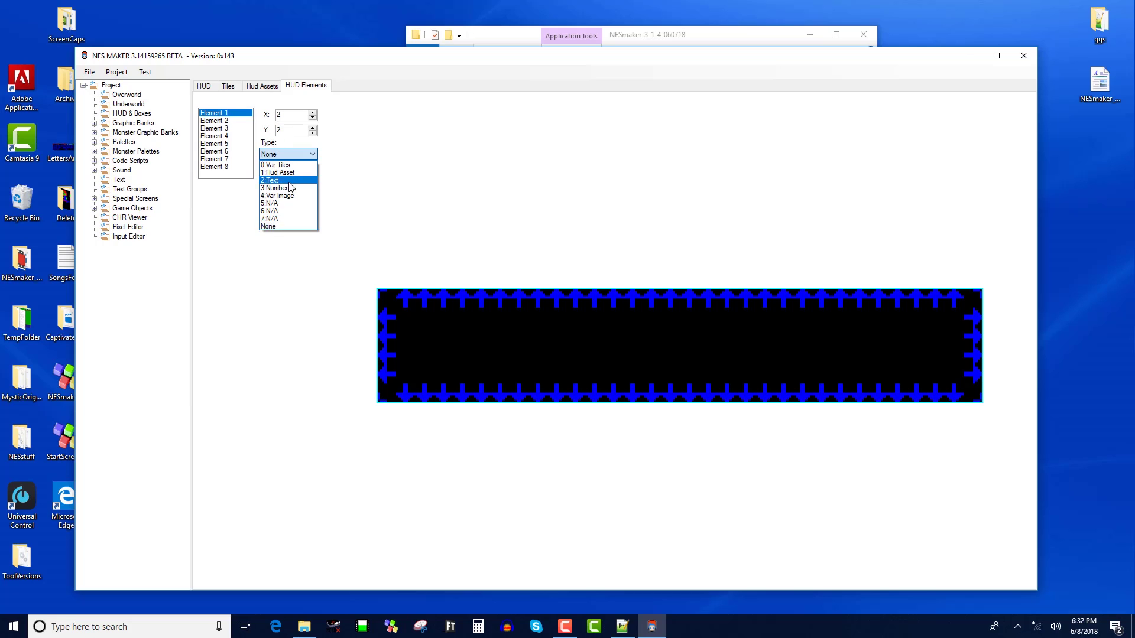
left_click(278, 180)
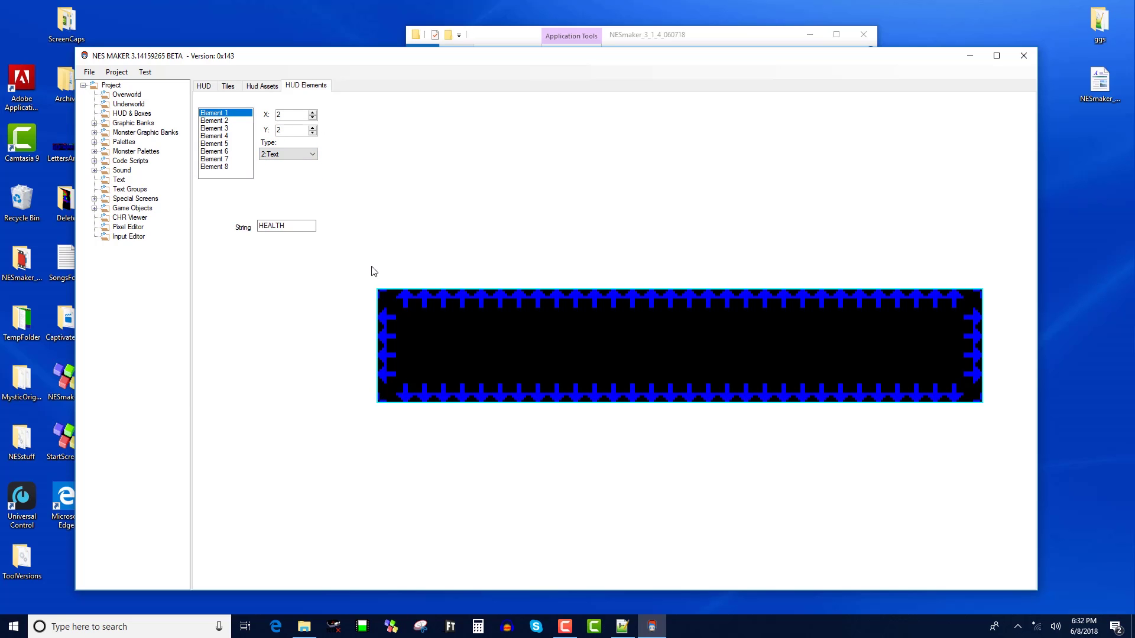
- Set HUD Element 1's string to "Huds are really cool...YES?!"
double_click(277, 225)
type("Hu")
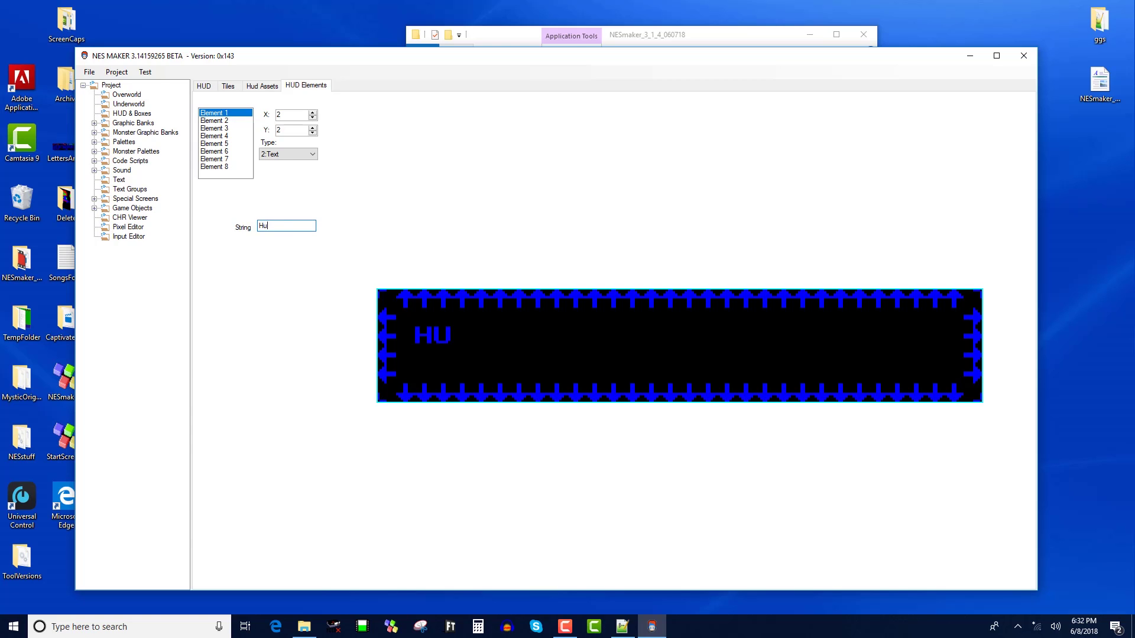
type("ds are really co")
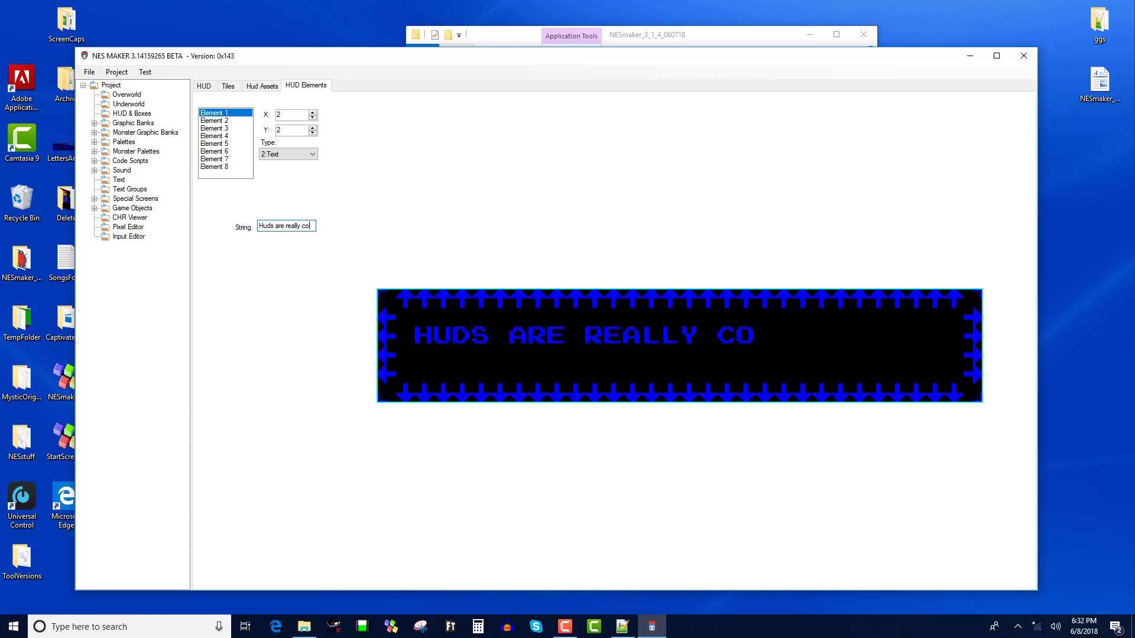
type("ol!")
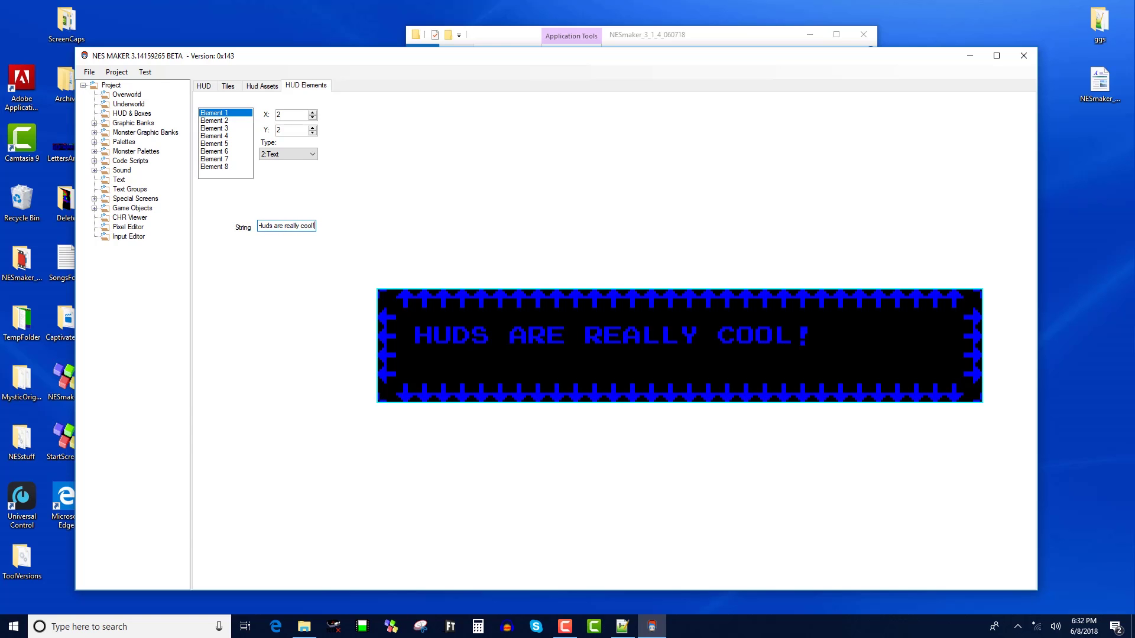
key("BackSpace")
type("...YES!")
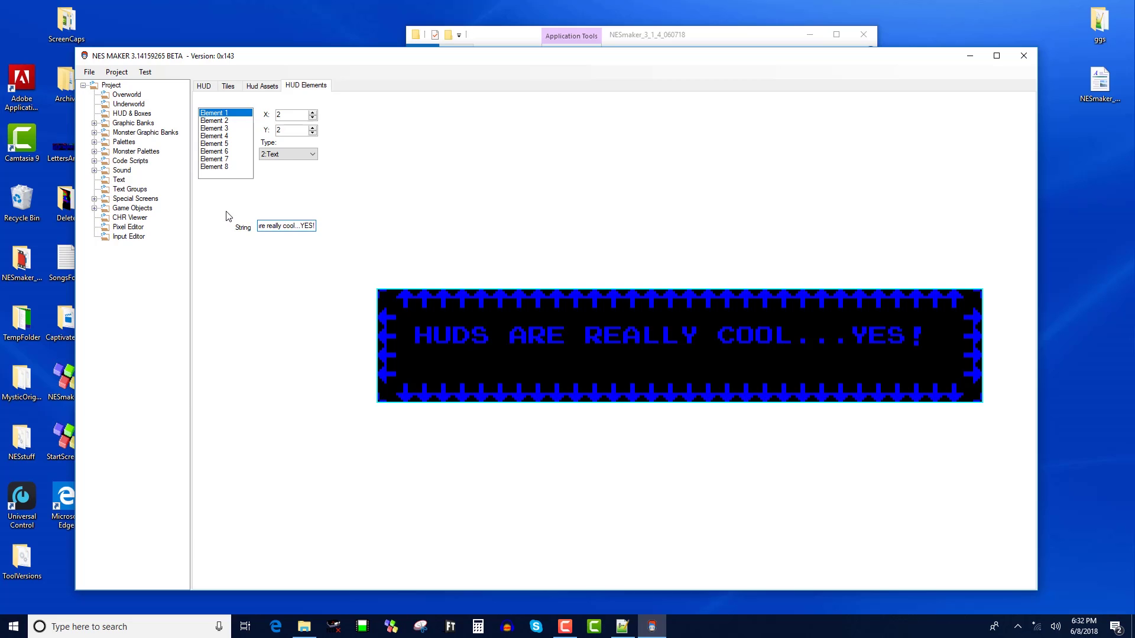
key("BackSpace")
type("?!")
- Lower Element 1's text within the HUD by setting its Y position to 3
left_click(312, 127)
left_click(312, 127)
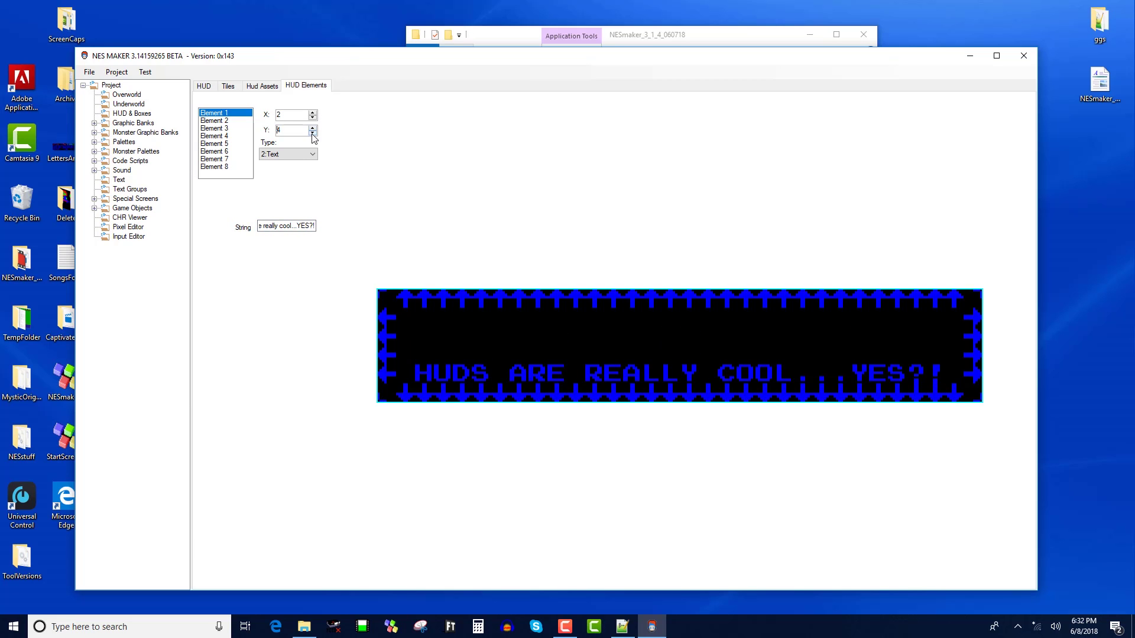
left_click(313, 133)
left_click(312, 112)
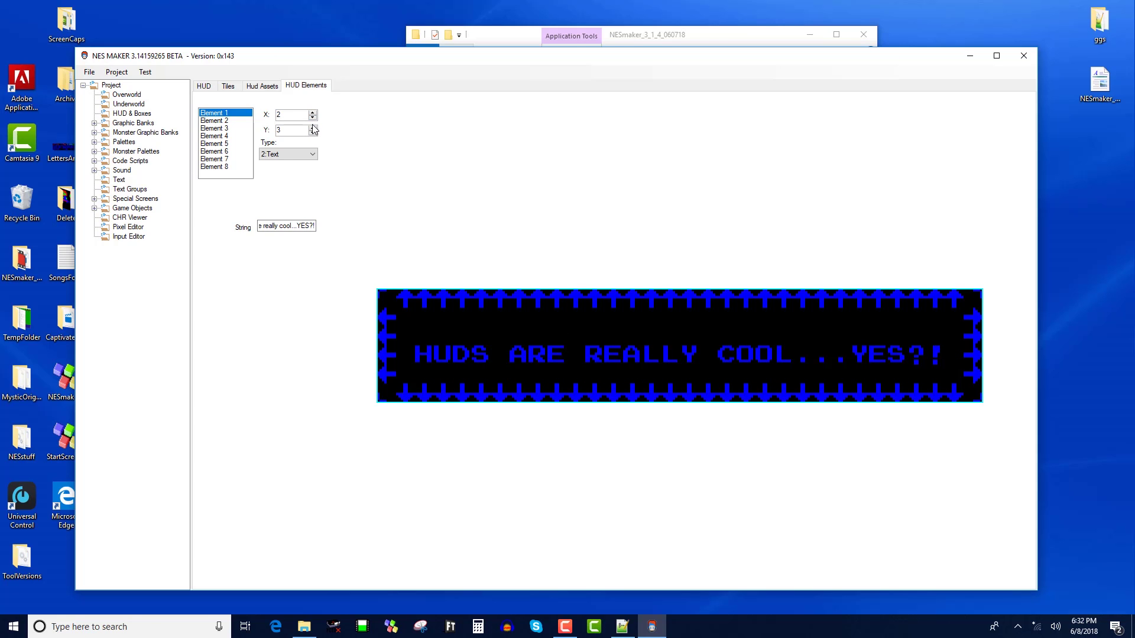
- Test the game with the new HUD text, arranging the game window beside the HUD preview of the narrowed project window
left_click_drag(544, 65, 518, 59)
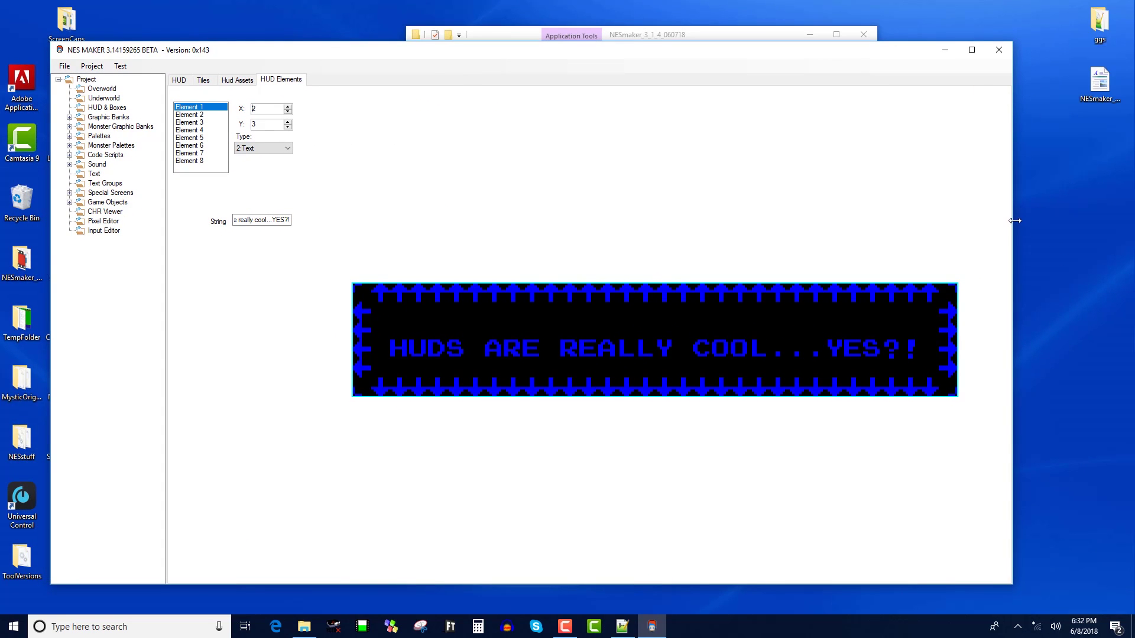
left_click_drag(1015, 221, 750, 221)
left_click_drag(579, 54, 829, 61)
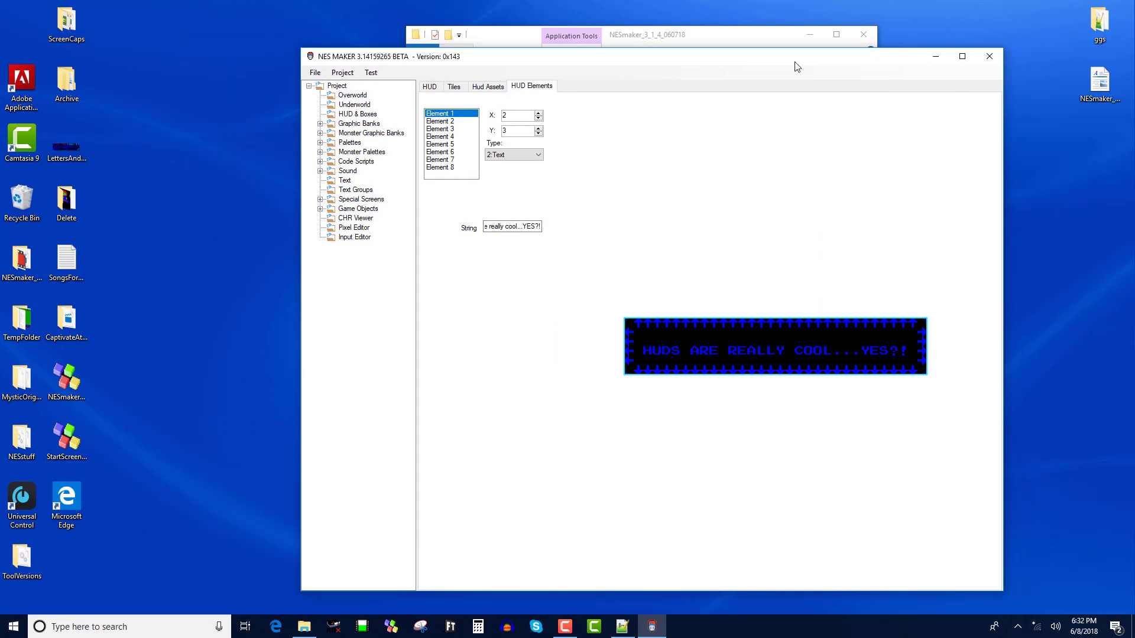
left_click(371, 72)
left_click(658, 201)
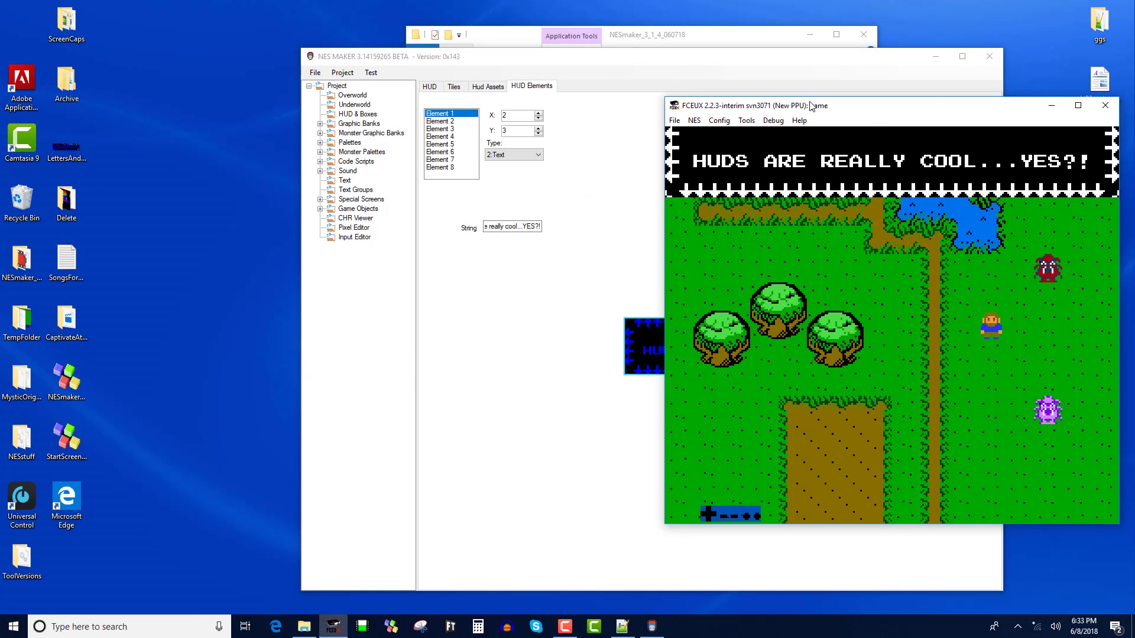
left_click_drag(866, 107, 328, 114)
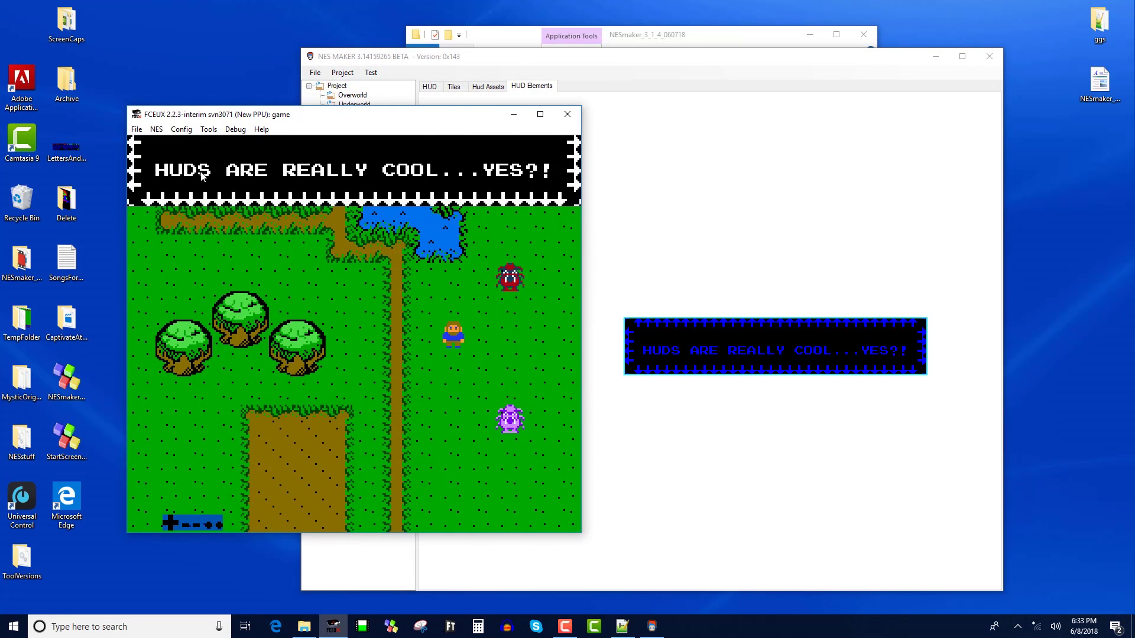
- Inspect the running game's pattern tables and palettes in the PPU Viewer, and close the viewer and the game
left_click(234, 129)
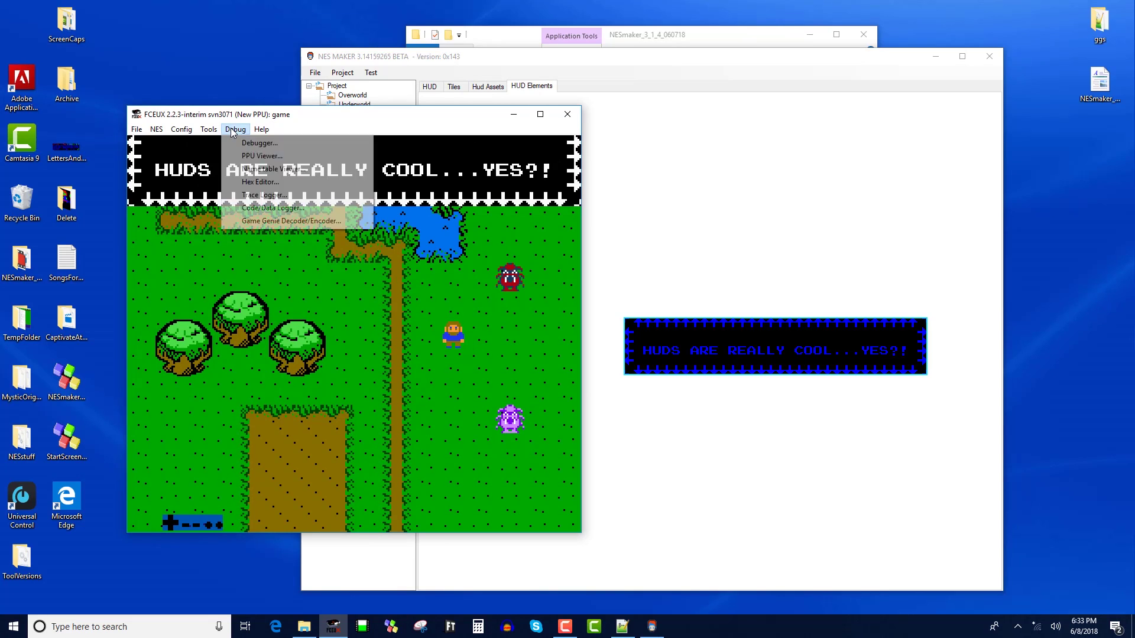
left_click(283, 126)
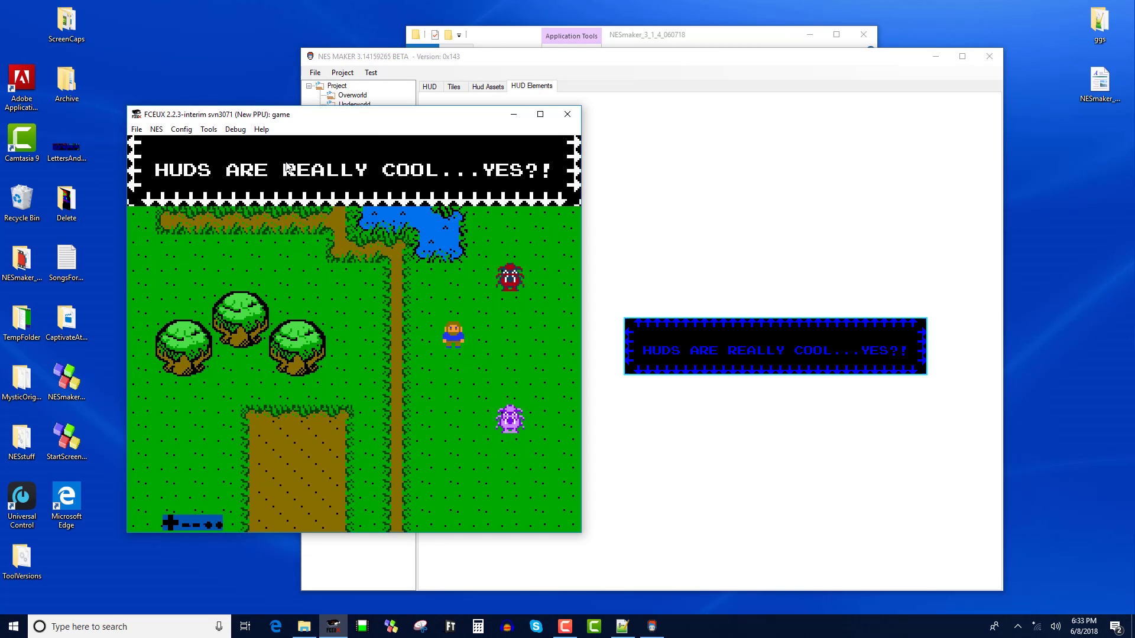
left_click(235, 129)
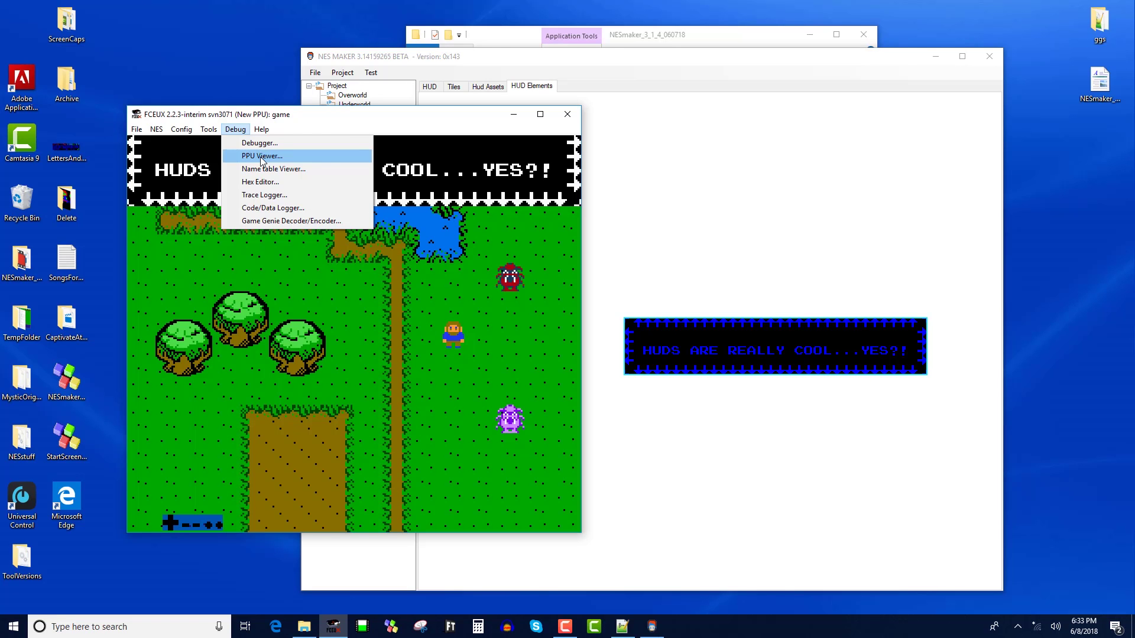
left_click(262, 156)
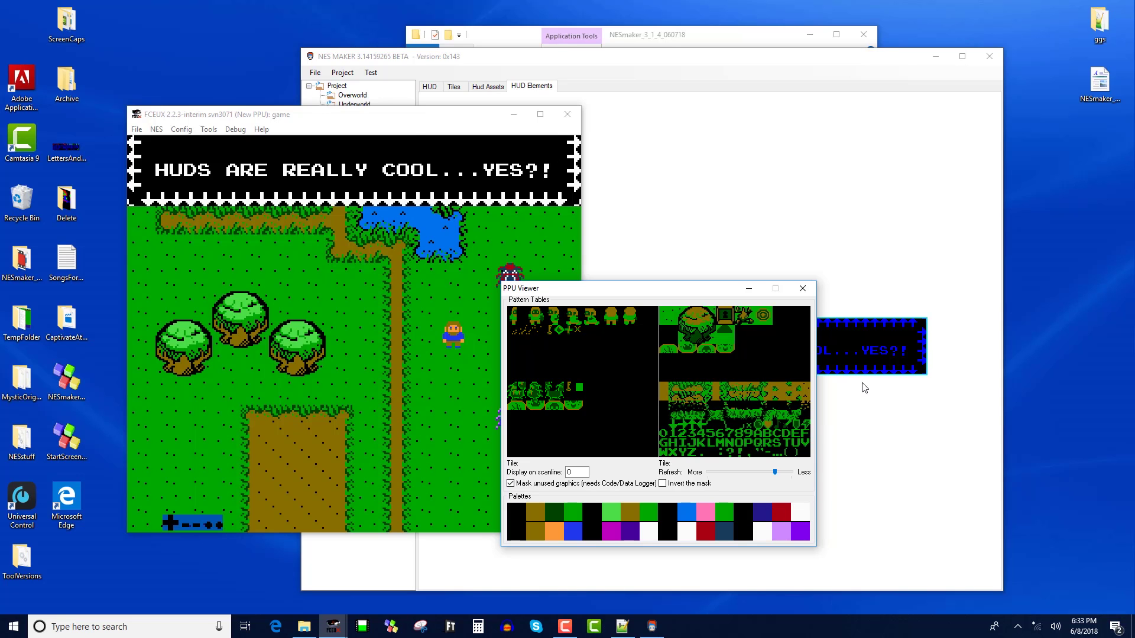
left_click(802, 288)
left_click(568, 114)
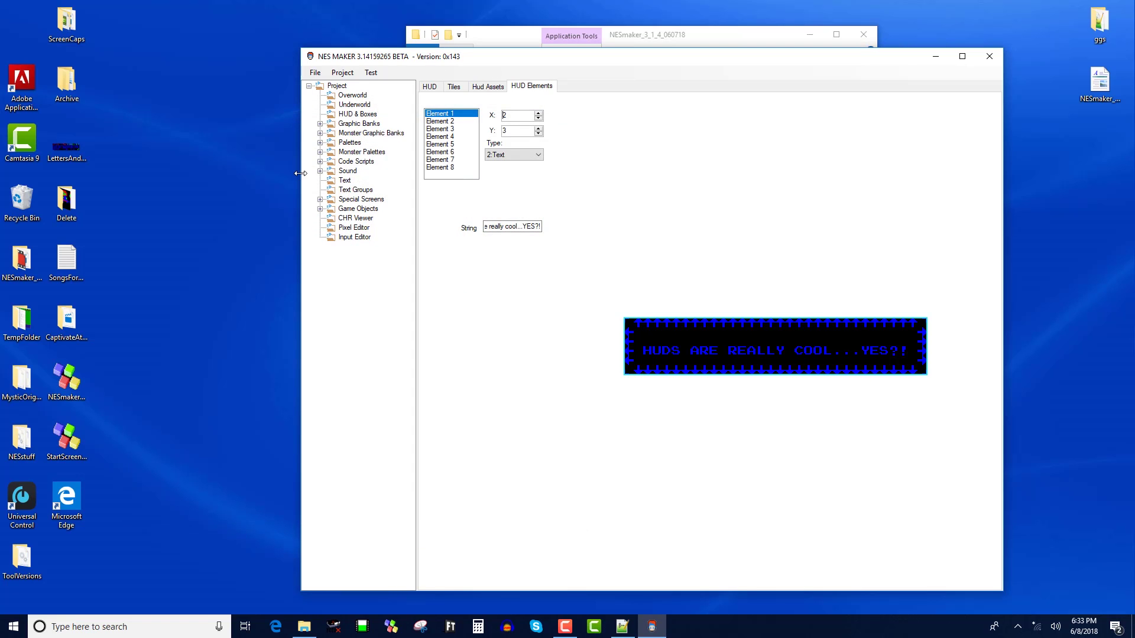
- Widen the project window, and set HUD Element 1's string to HEALTH and its Y position to 2
left_click_drag(301, 173, 147, 174)
left_click(367, 229)
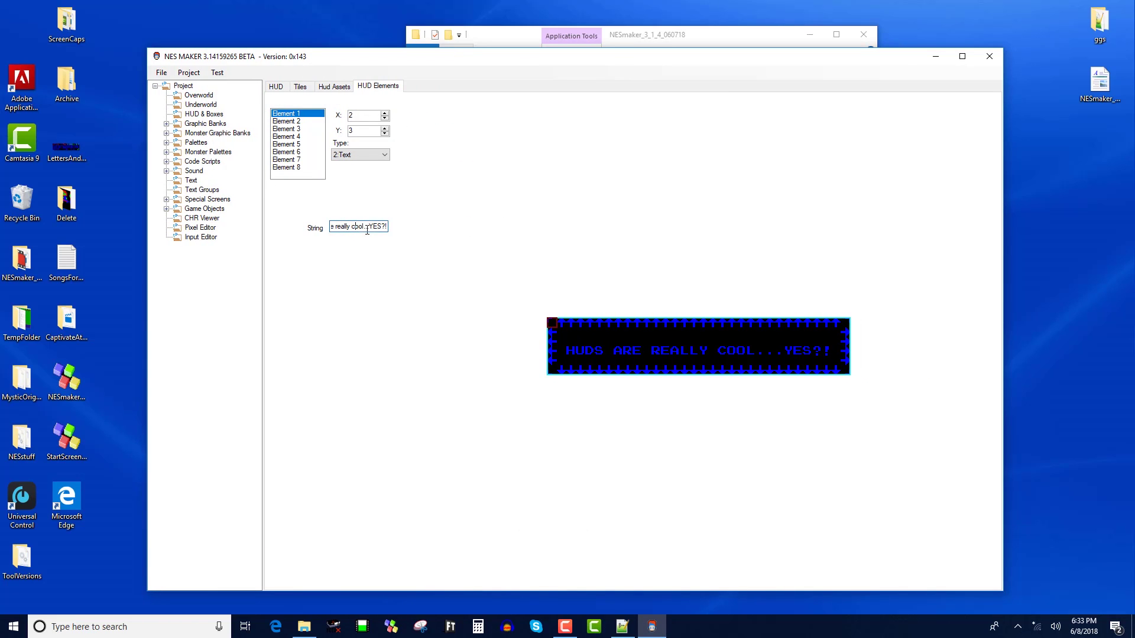
left_click_drag(387, 226, 278, 226)
type("HEALTH")
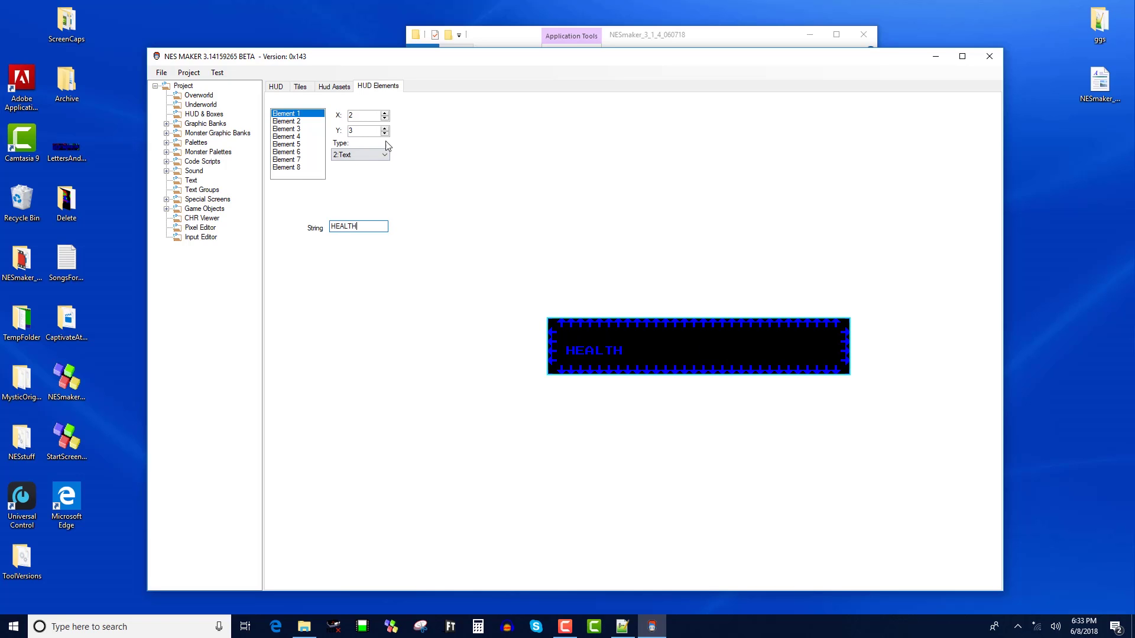
left_click(384, 134)
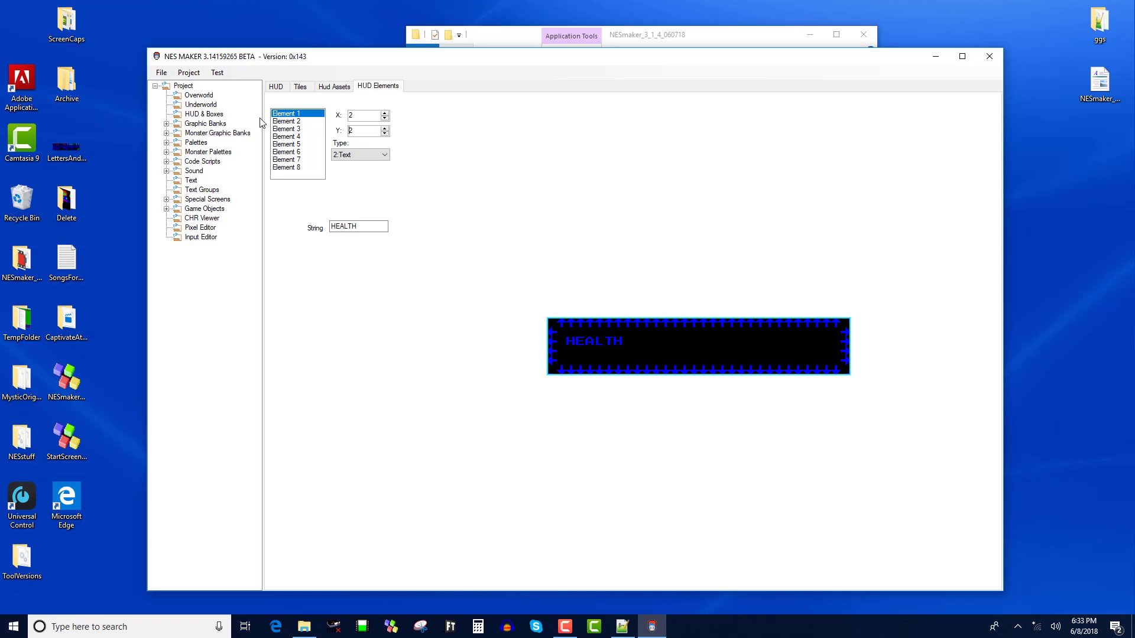
- Set the type of HUD Element 2 to Var Tiles
left_click(284, 122)
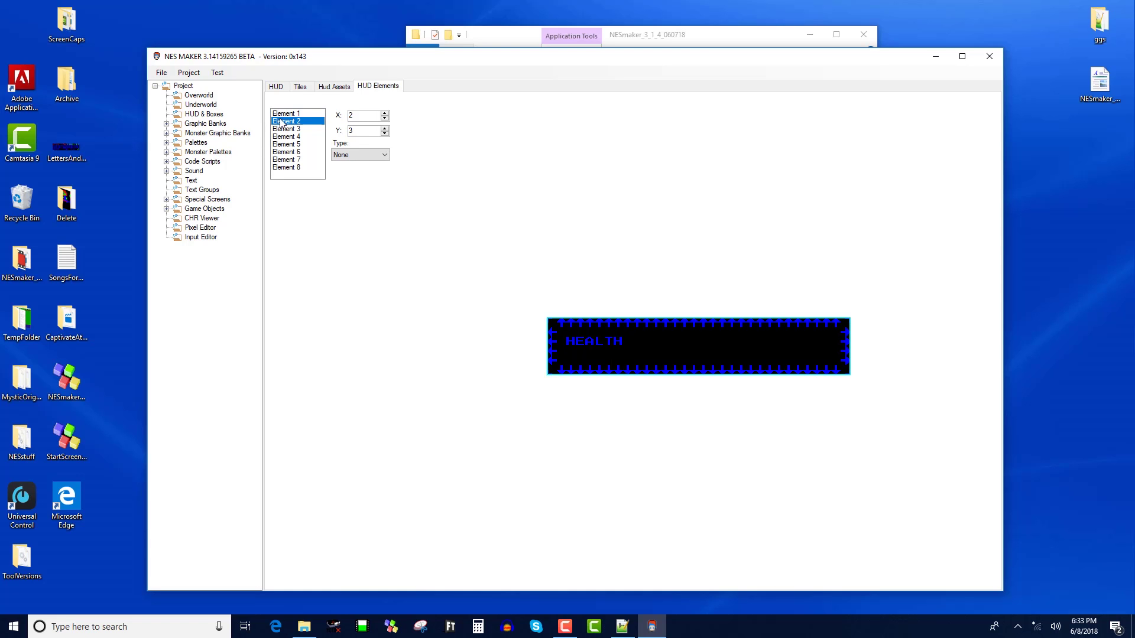
left_click(383, 153)
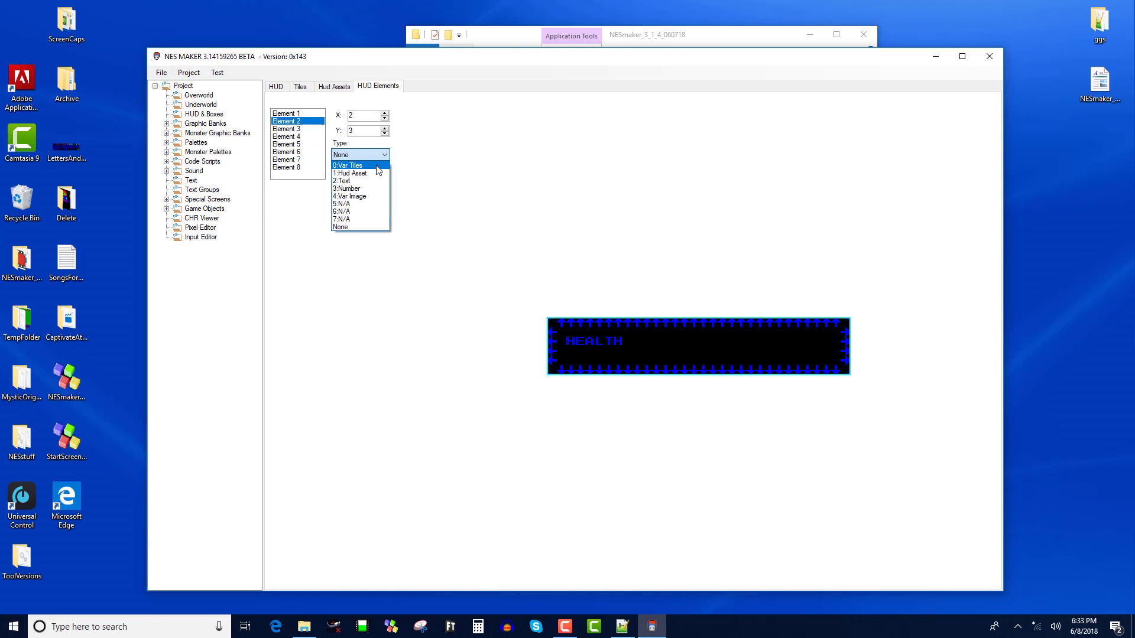
left_click(379, 171)
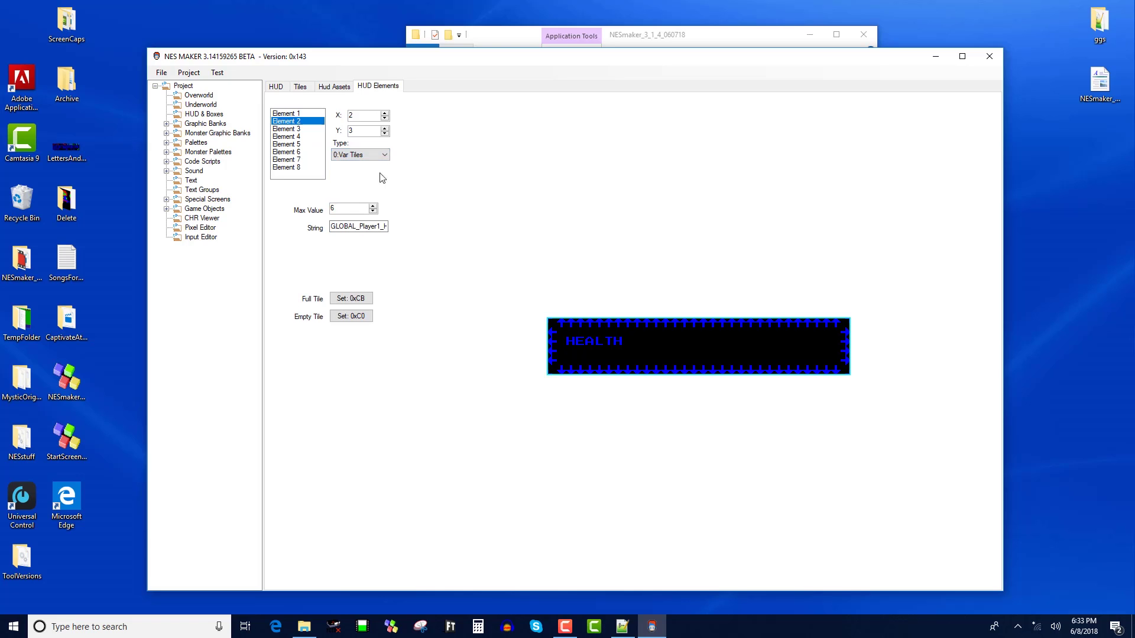
- Set Element 2's empty tile to the letter O (0xE8) and its full tile to the green icon beside the heart (0xCA)
left_click(355, 317)
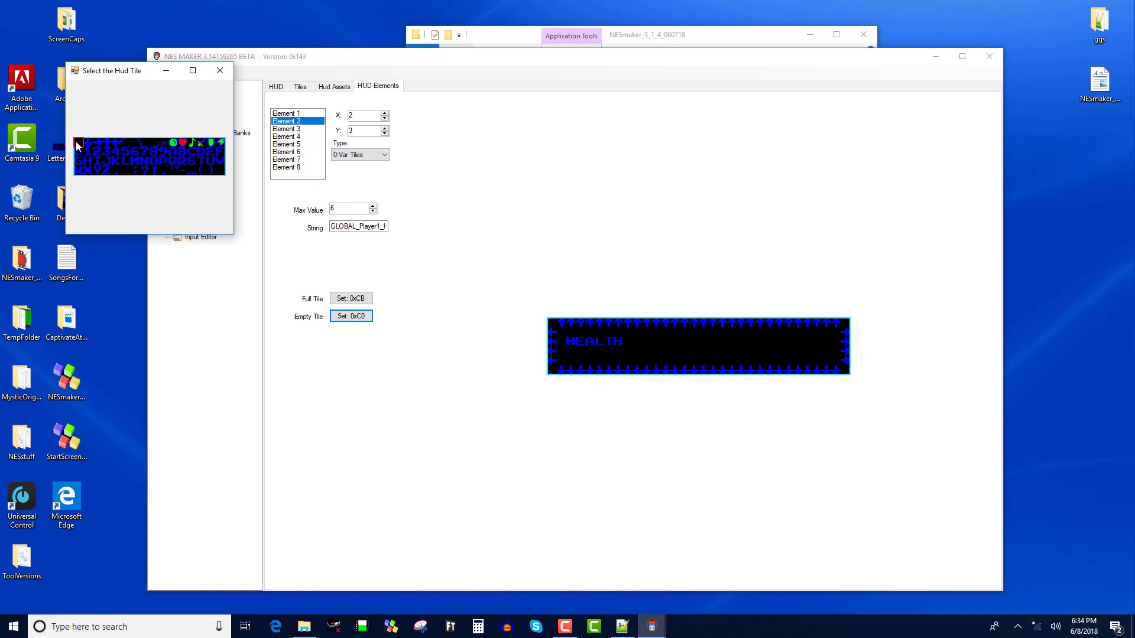
left_click(158, 166)
left_click(349, 299)
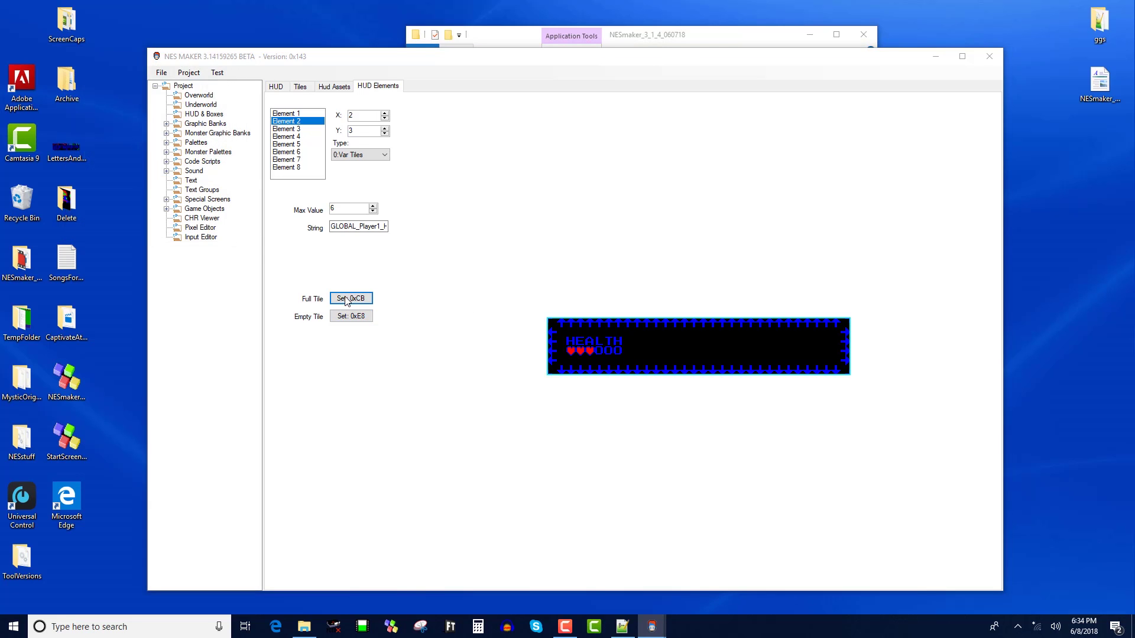
left_click(185, 157)
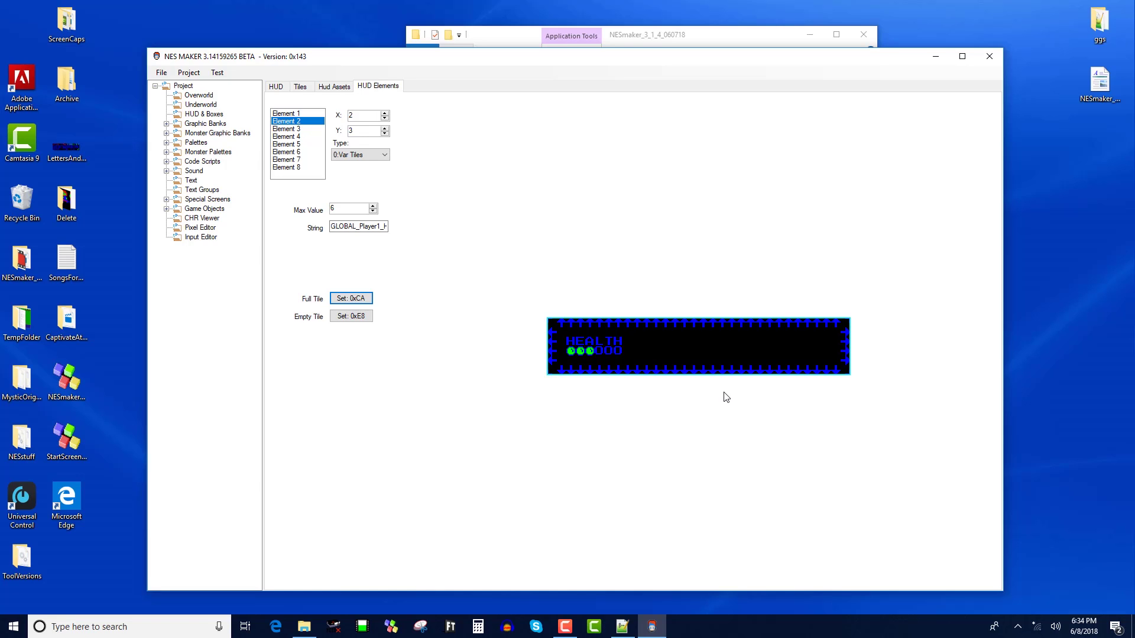
- Try raising and lowering Element 2's Max Value to see the number of tiles change in the HUD preview
double_click(341, 207)
left_click(373, 207)
left_click(372, 206)
left_click(373, 211)
left_click(373, 211)
left_click(373, 211)
left_click(373, 211)
left_click(373, 206)
left_click(373, 207)
left_click(373, 206)
left_click(373, 206)
left_click(373, 211)
left_click(373, 211)
left_click(373, 211)
left_click(373, 211)
left_click(373, 211)
left_click(372, 211)
left_click(373, 207)
left_click(373, 207)
left_click(373, 207)
left_click(373, 207)
left_click_drag(357, 208, 331, 208)
- Examine the full variable name in Element 2's string, including its GLOBAL prefix
left_click_drag(332, 226, 299, 215)
left_click(367, 230)
double_click(366, 230)
left_click(334, 228)
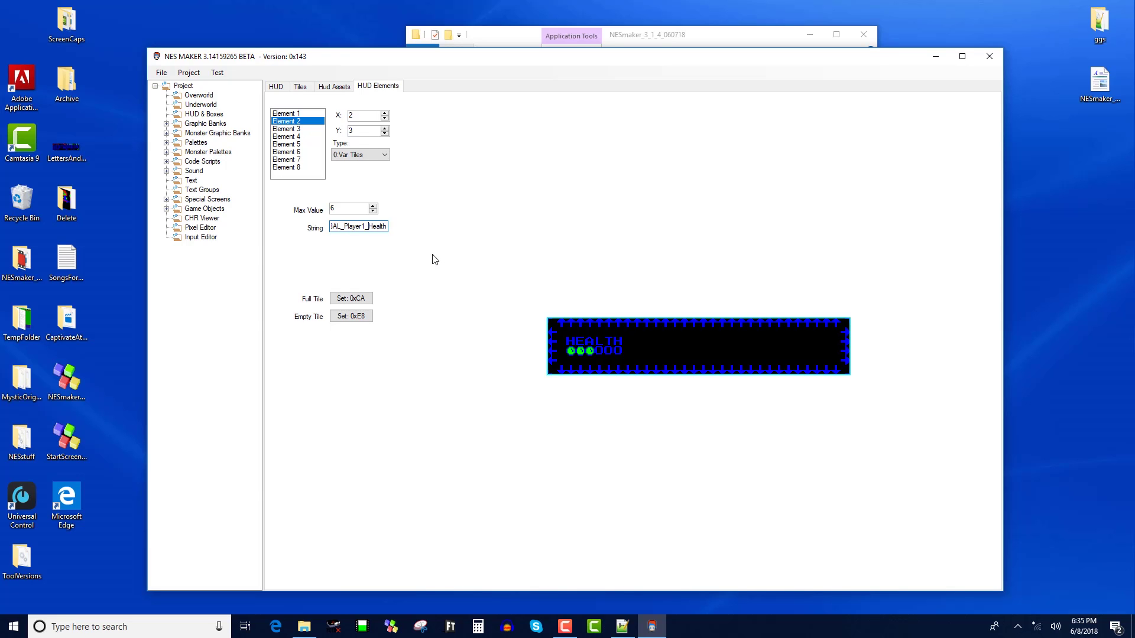
left_click_drag(343, 227, 272, 220)
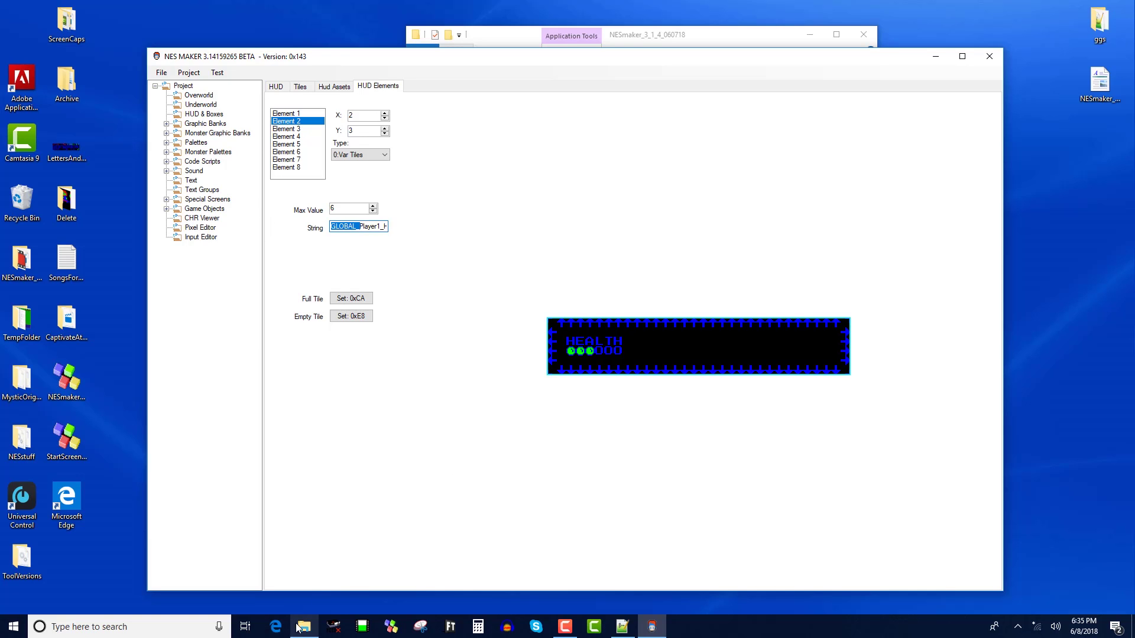
- Switch to Notepad++ and examine the GLOBAL_Player1 health, lives and score variable declarations in UserVariables.asm
left_click(622, 627)
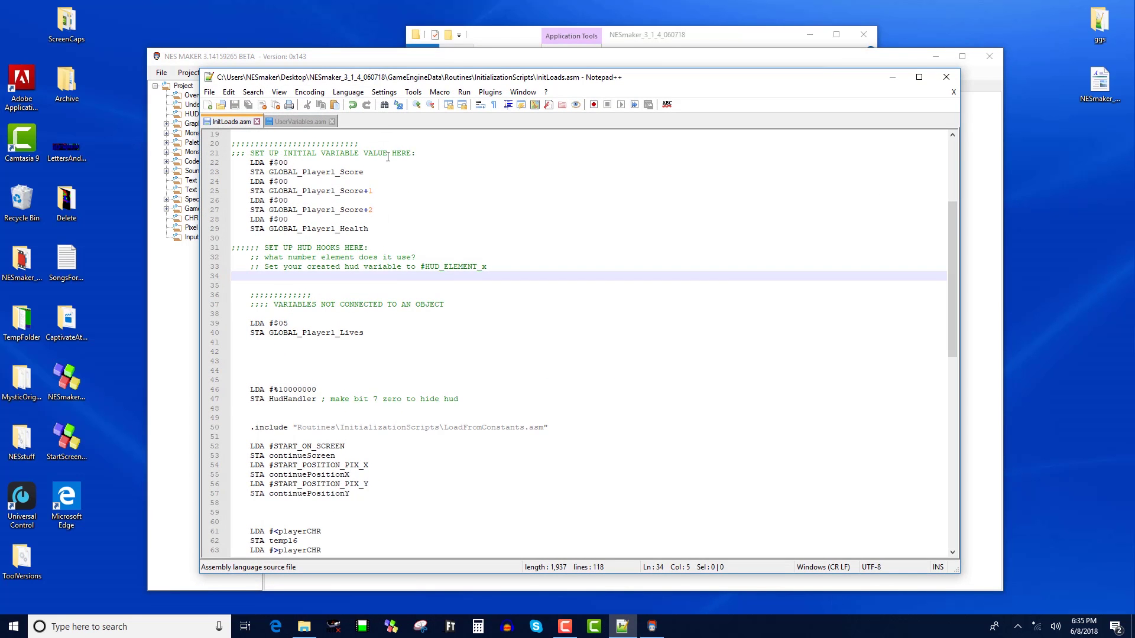
left_click(301, 121)
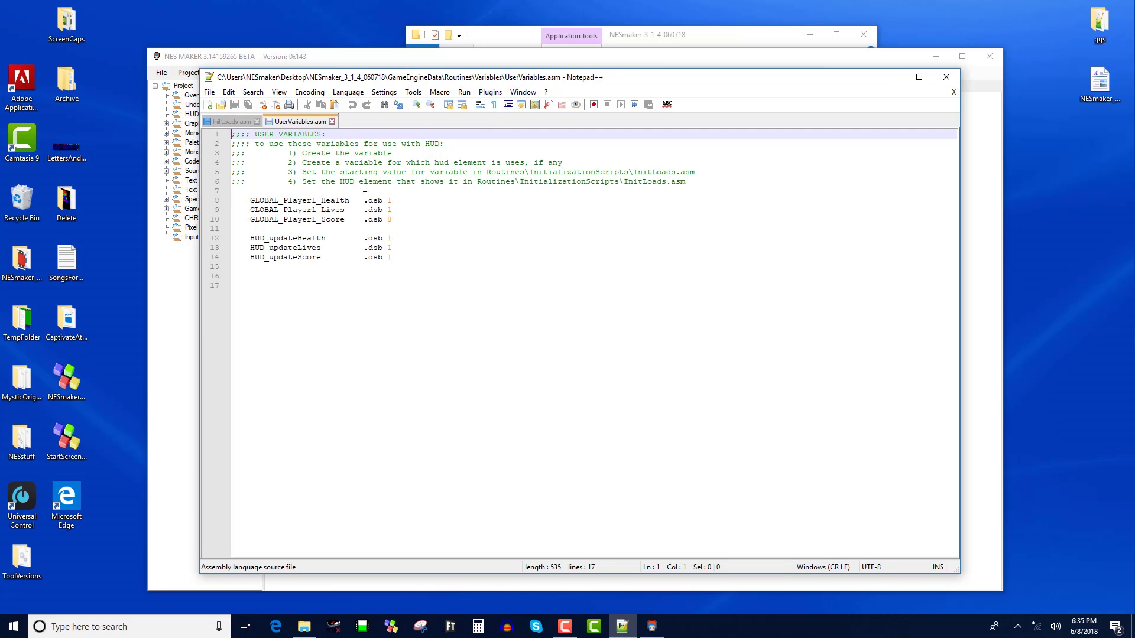
left_click_drag(250, 201, 350, 200)
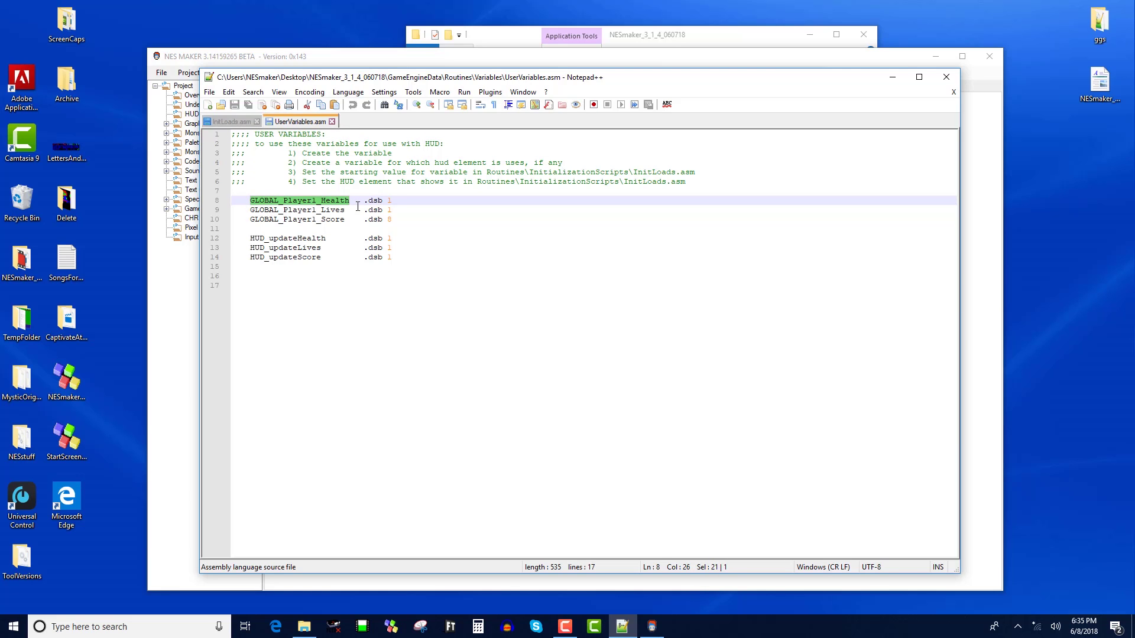
left_click_drag(391, 200, 375, 201)
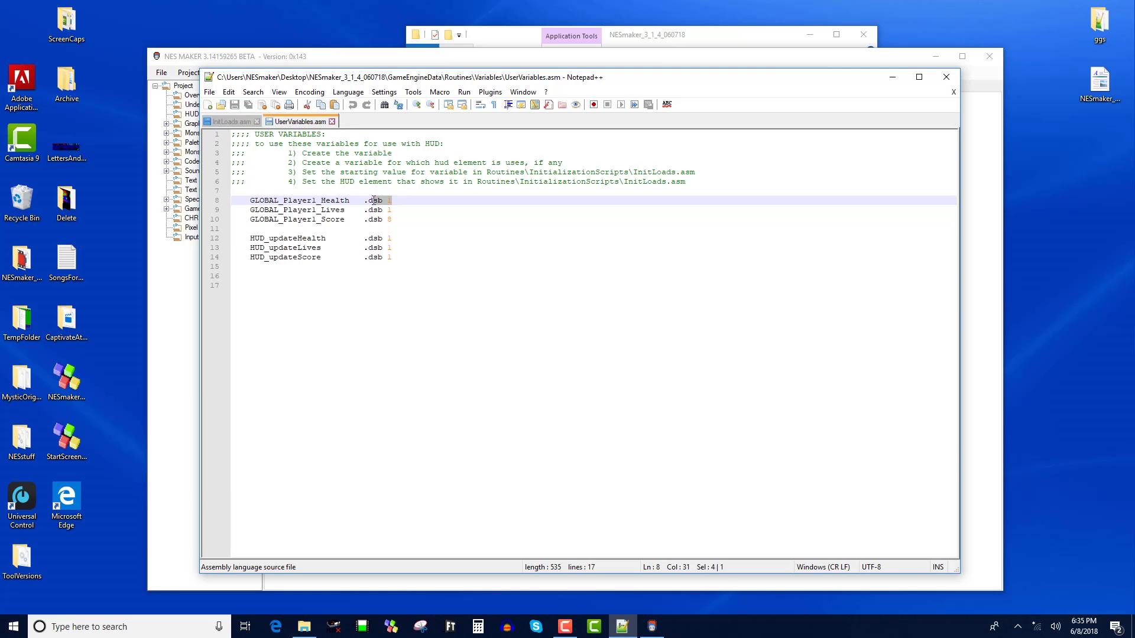
left_click_drag(253, 211, 294, 211)
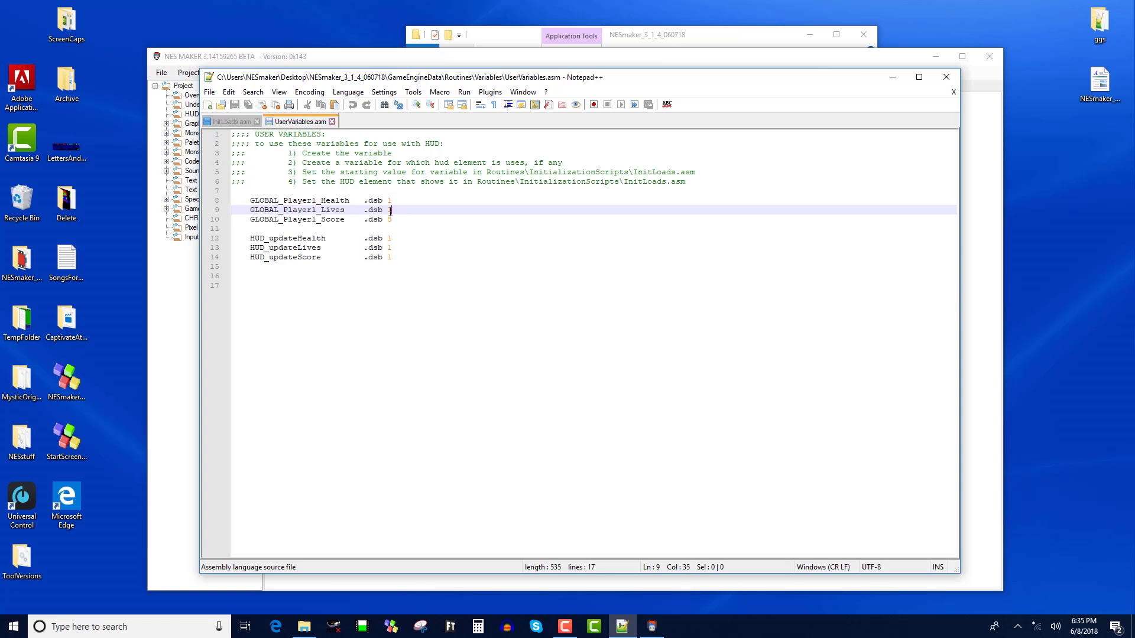
left_click_drag(391, 210, 378, 209)
left_click_drag(247, 220, 372, 219)
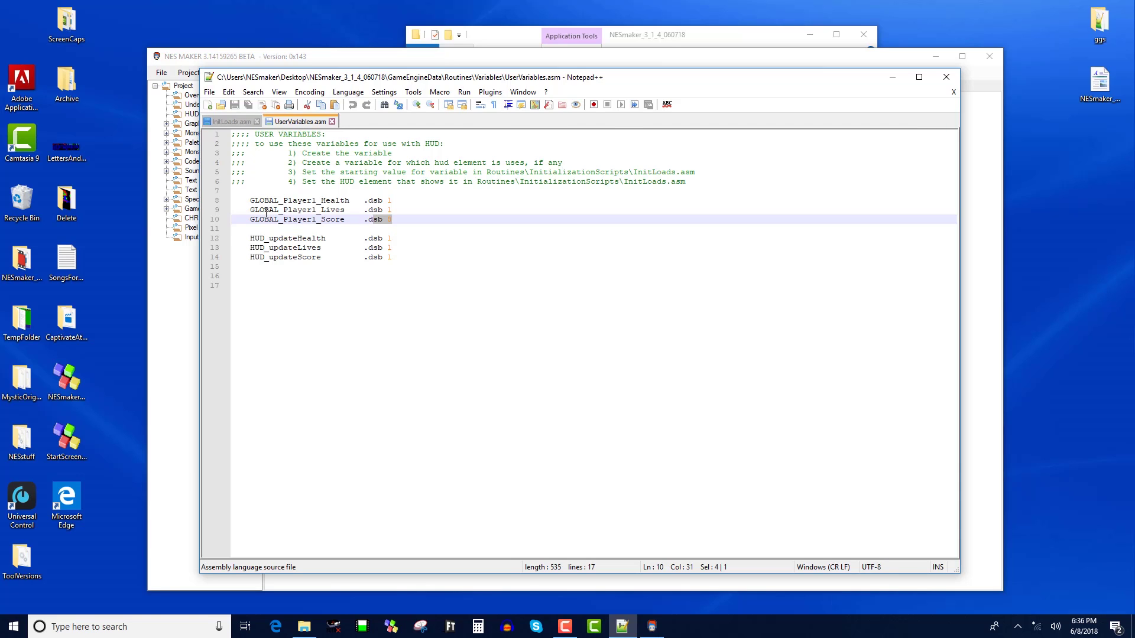
- Compare the GLOBAL_Player1_Health variable with its matching HUD_updateHealth variable in UserVariables.asm
left_click_drag(250, 200, 352, 197)
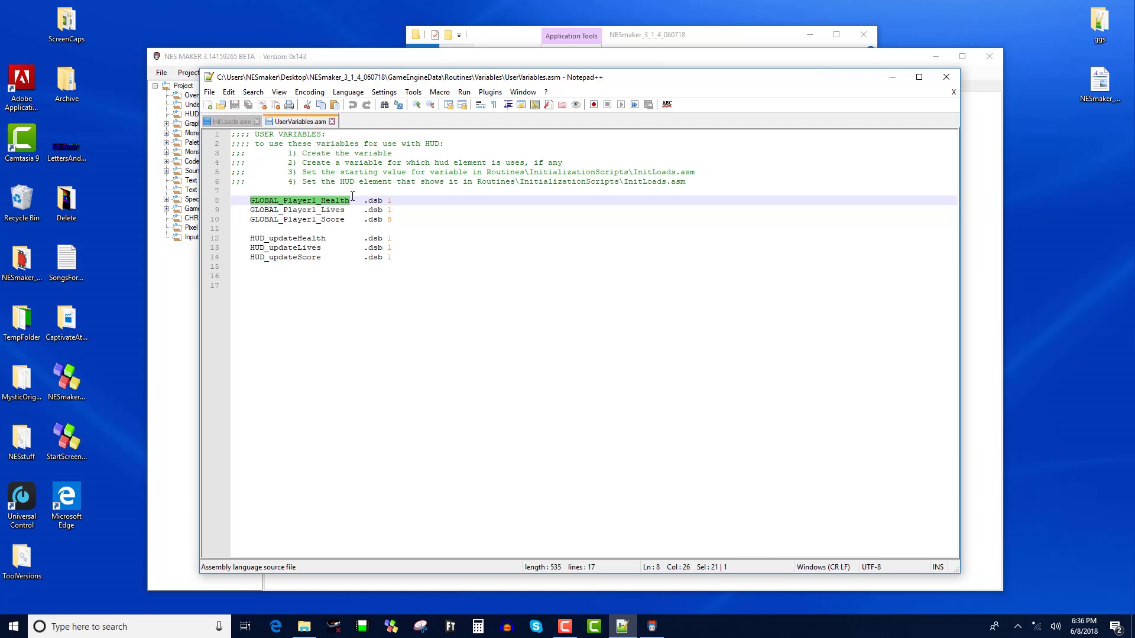
left_click_drag(250, 238, 326, 238)
left_click(248, 238)
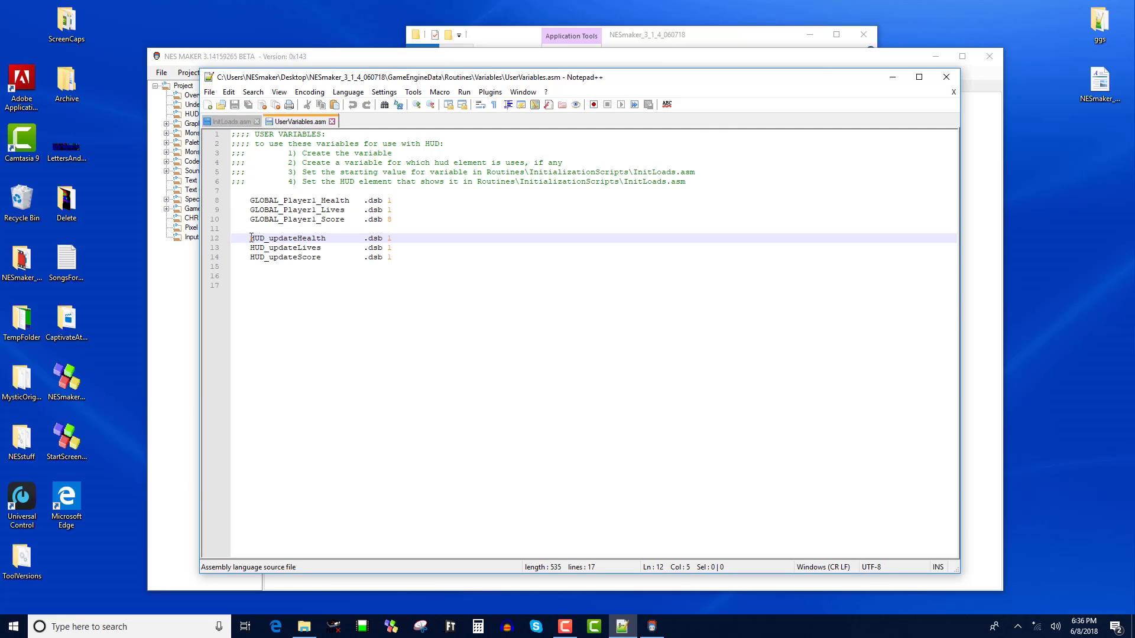
left_click_drag(268, 238, 326, 241)
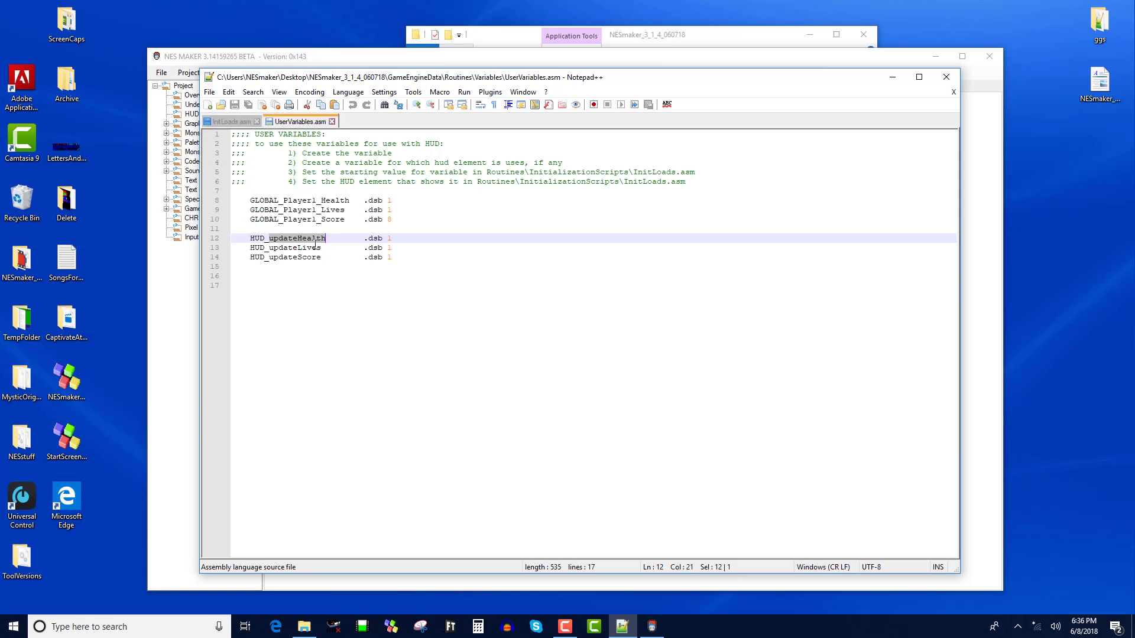
- Examine HUD_updateHealth in UserVariables.asm and the initial score and health assignments in InitLoads.asm
left_click_drag(246, 240, 323, 237)
double_click(329, 237)
left_click(230, 122)
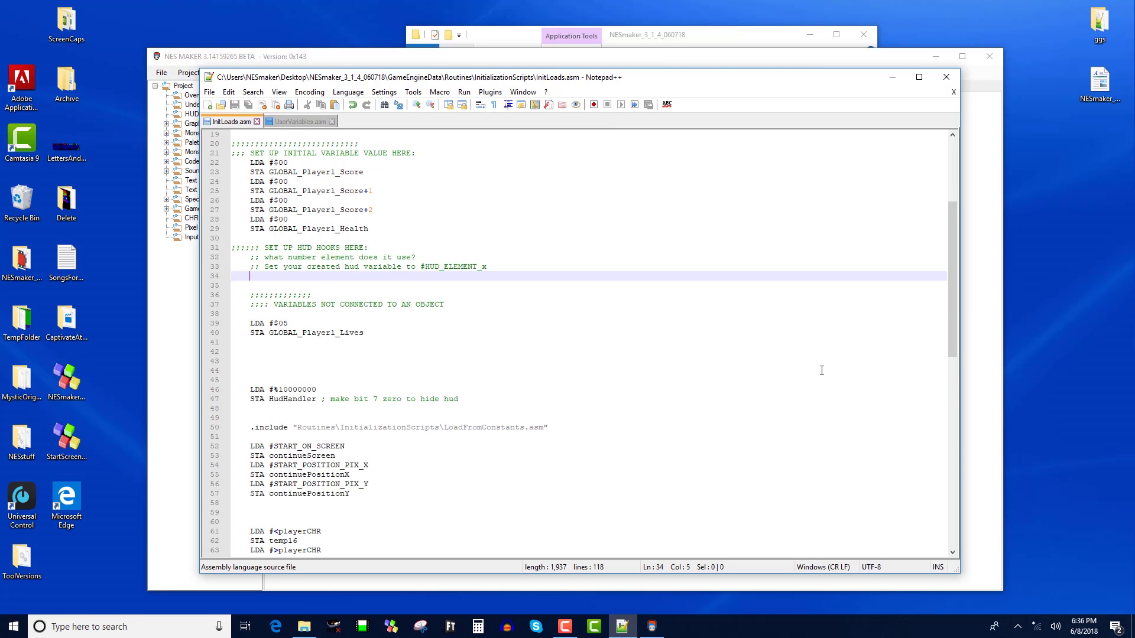
scroll(718, 335, "up", 2)
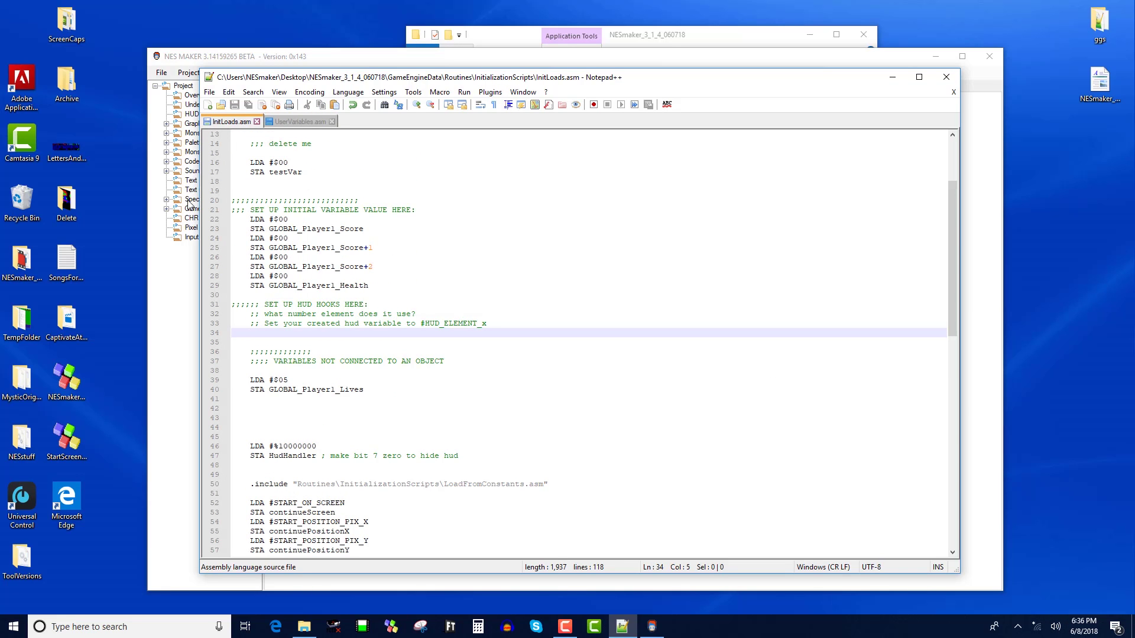
left_click(260, 200)
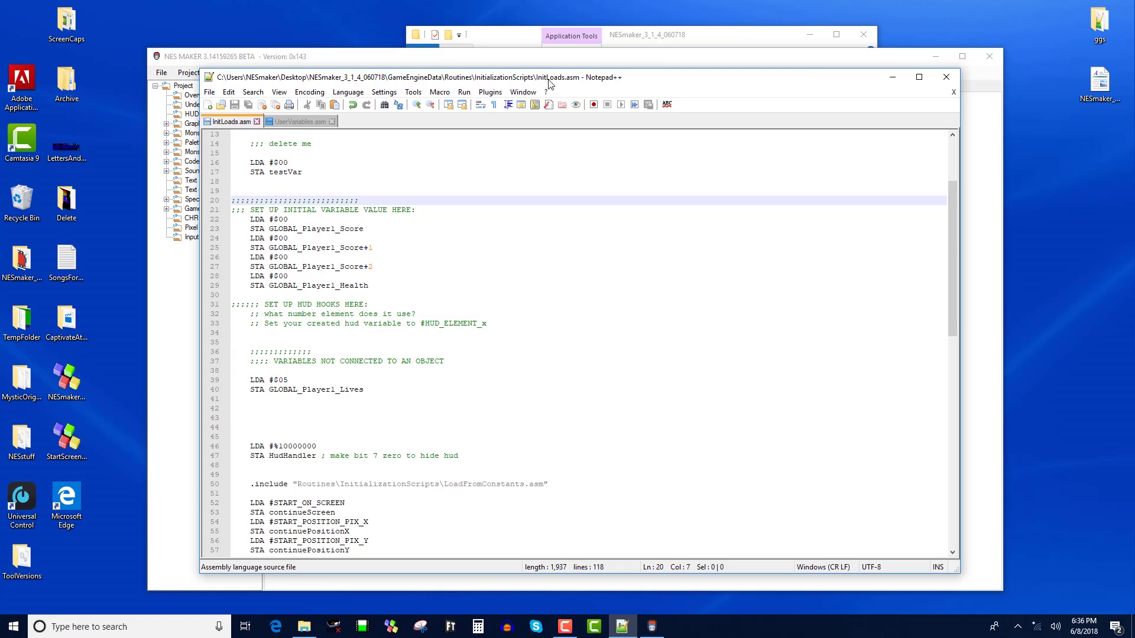
left_click_drag(260, 210, 390, 291)
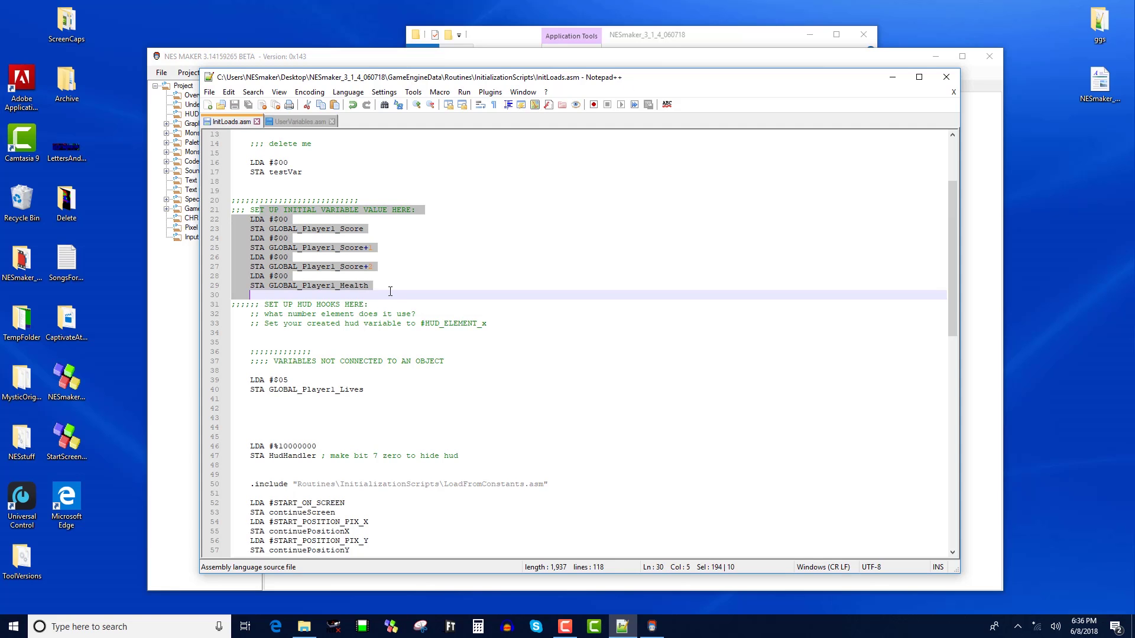
left_click_drag(290, 220, 249, 219)
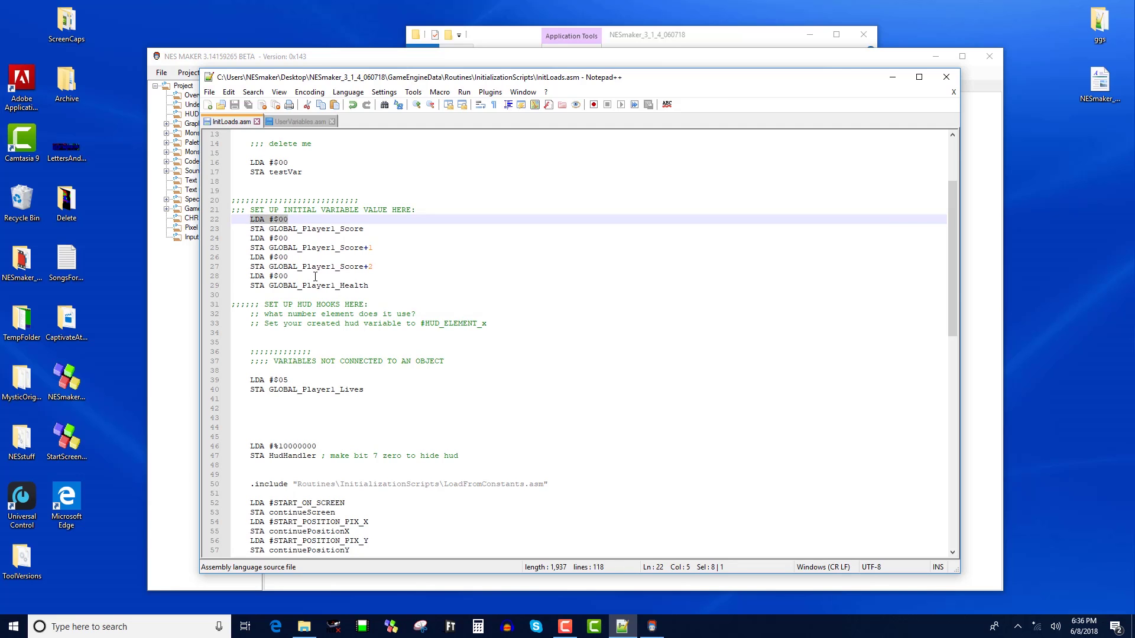
left_click_drag(315, 276, 250, 277)
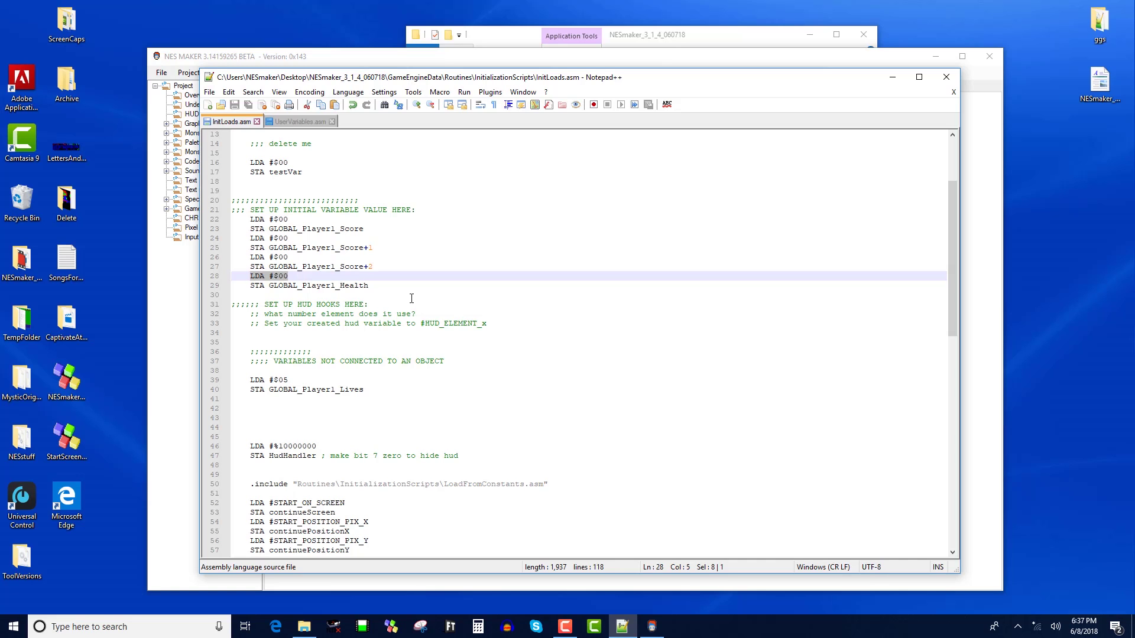
- Compare the initial GLOBAL_Player1_Lives assignment, listed as not connected to an object, with the GLOBAL_Player1_Health assignment
left_click_drag(250, 380, 377, 390)
left_click(355, 392)
left_click_drag(250, 380, 323, 384)
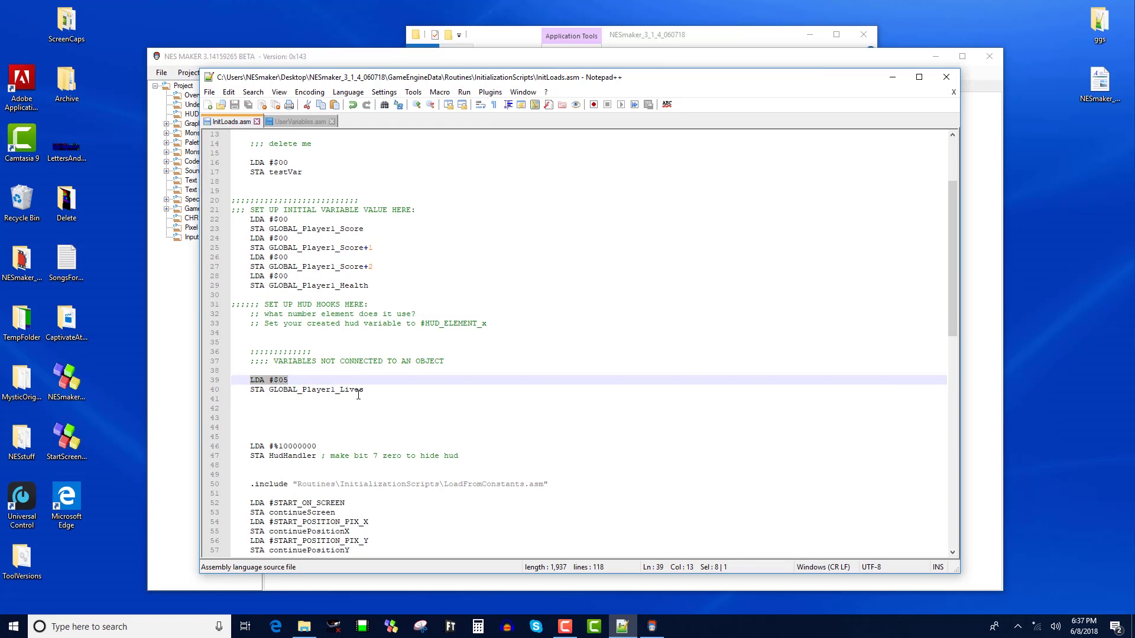
left_click_drag(351, 291, 250, 276)
- Switch to NES Maker and check the Health setting in the Player game object's details
left_click(463, 57)
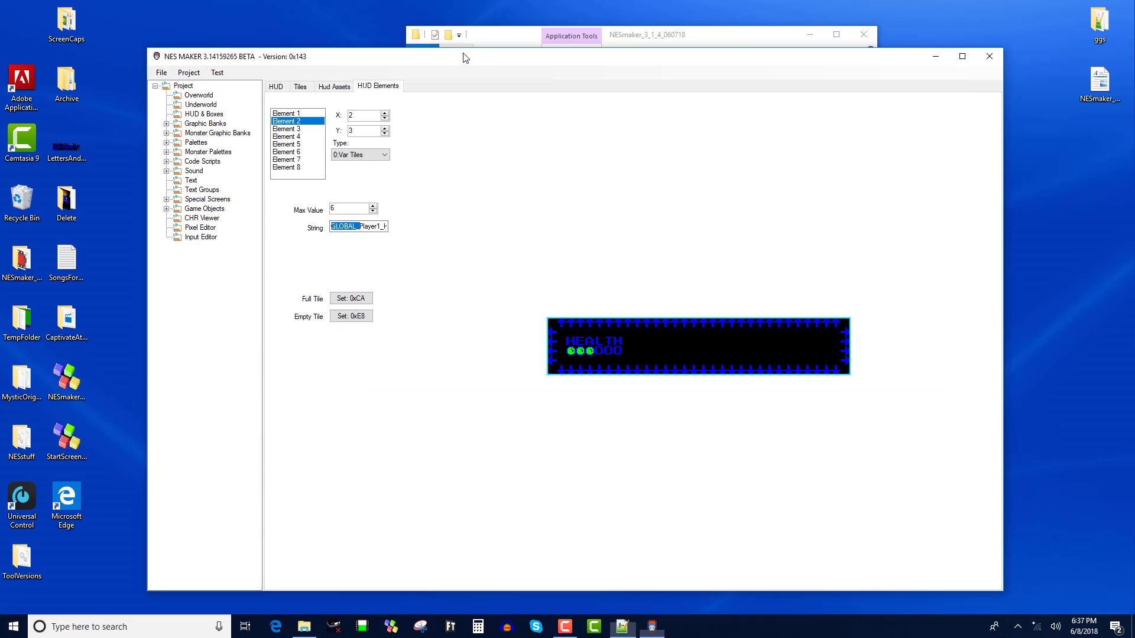
left_click(521, 37)
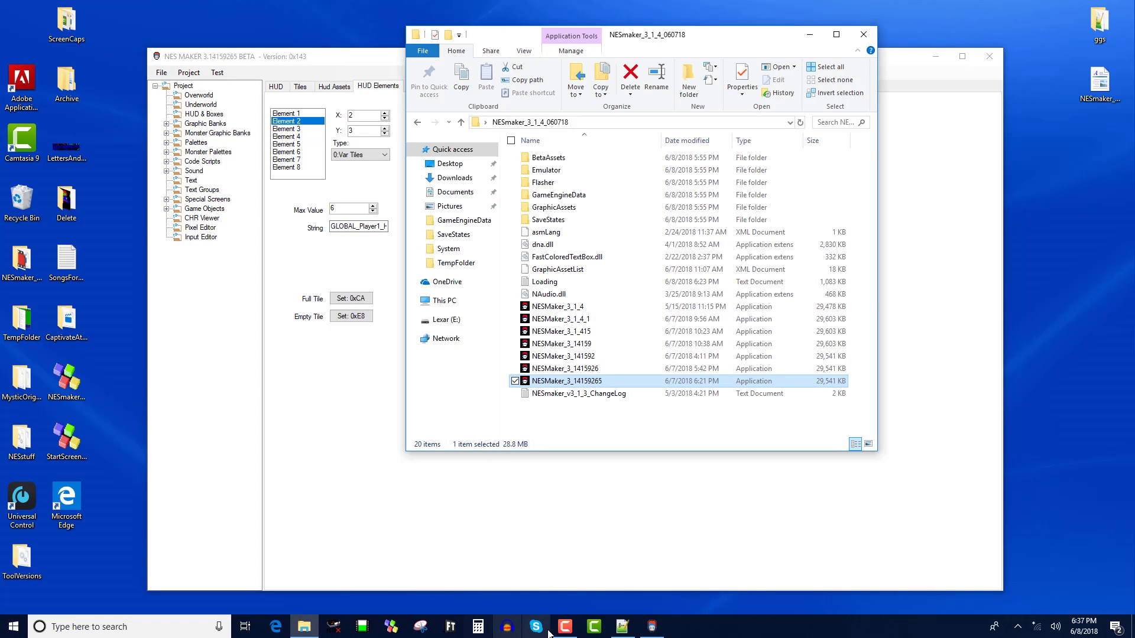
left_click(652, 627)
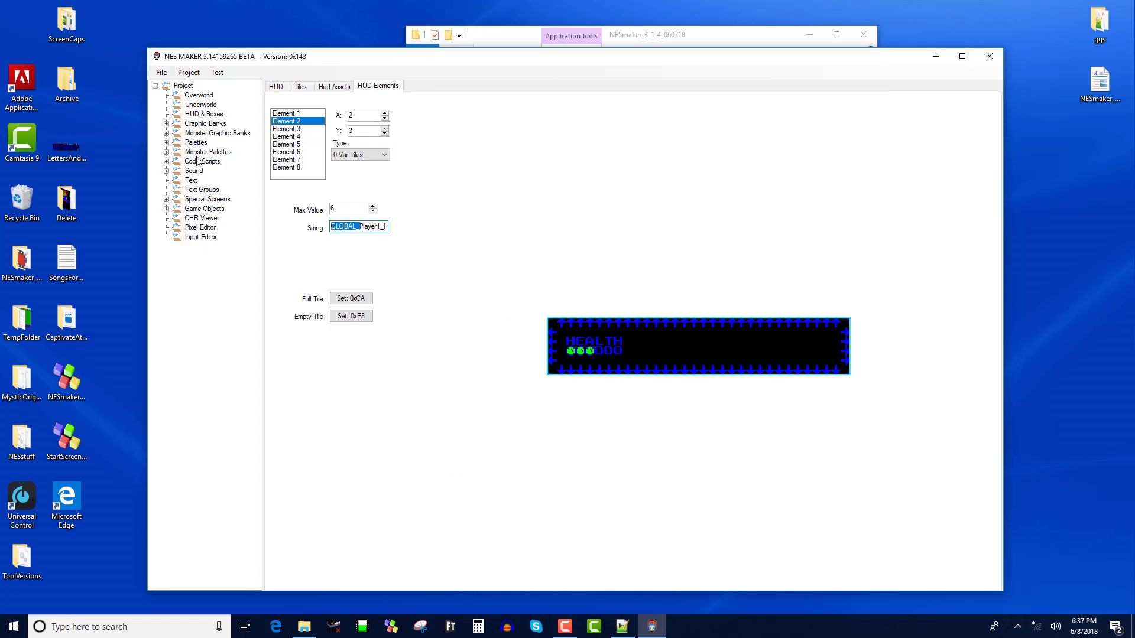
left_click(167, 209)
left_click(205, 219)
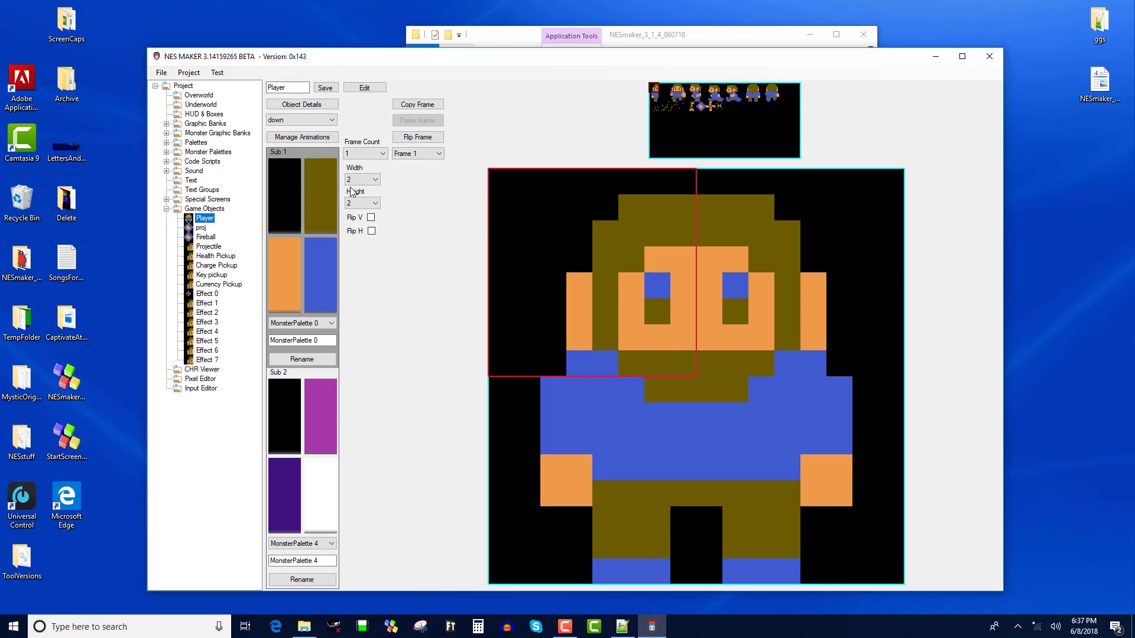
left_click(301, 104)
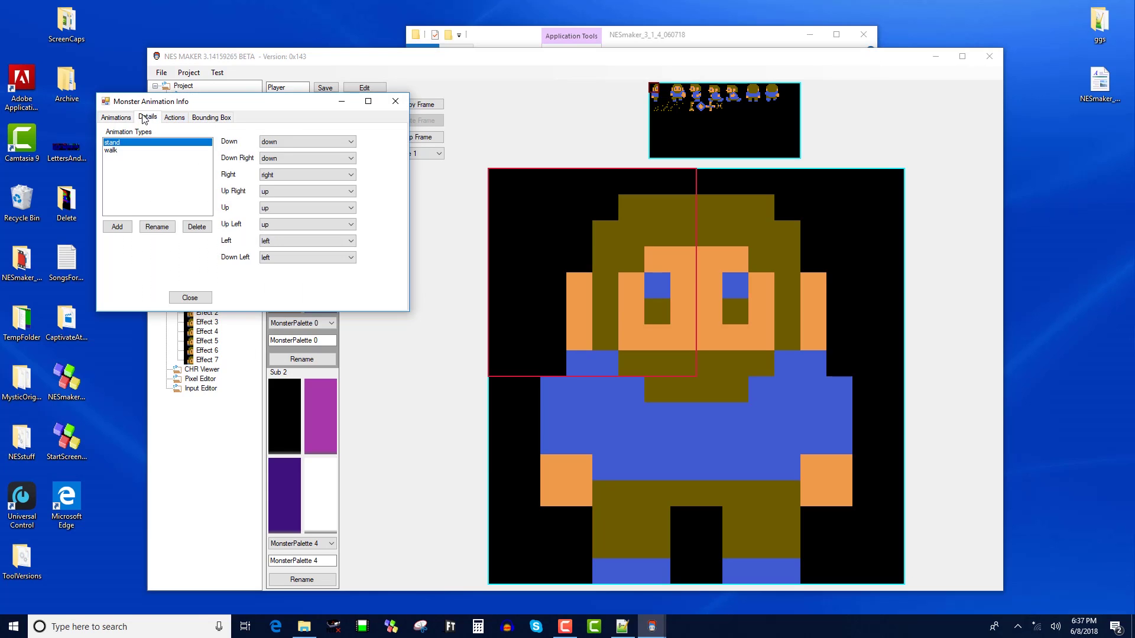
left_click(146, 118)
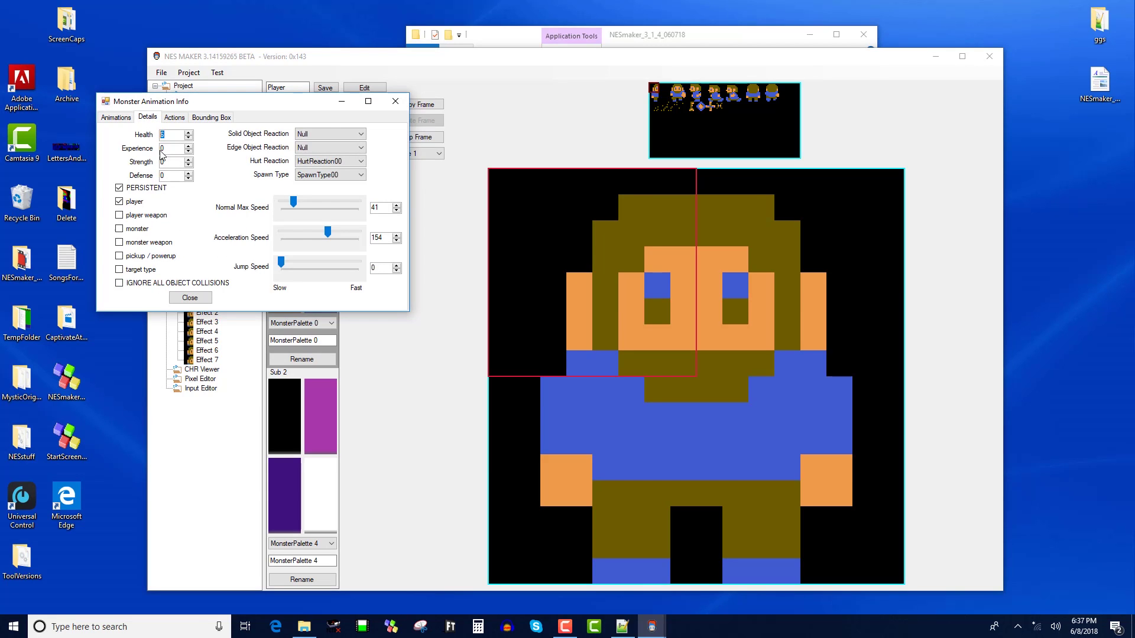
left_click(190, 298)
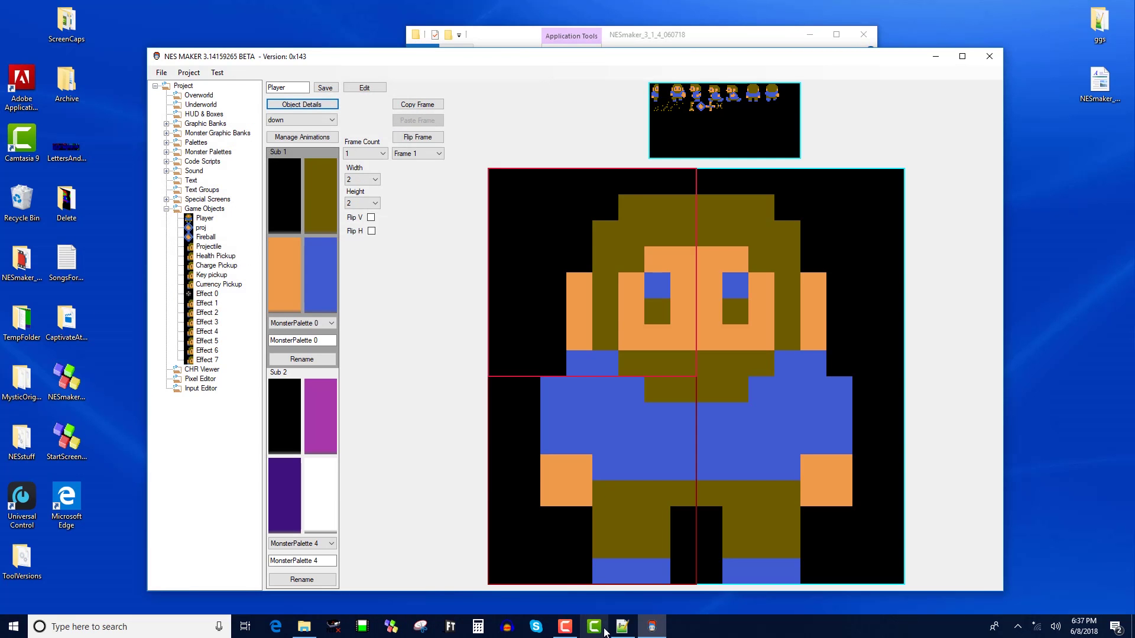
- Switch to Notepad++ and review the HUD hooks section of InitLoads.asm against the HUD_updateHealth declaration in UserVariables.asm
left_click(622, 627)
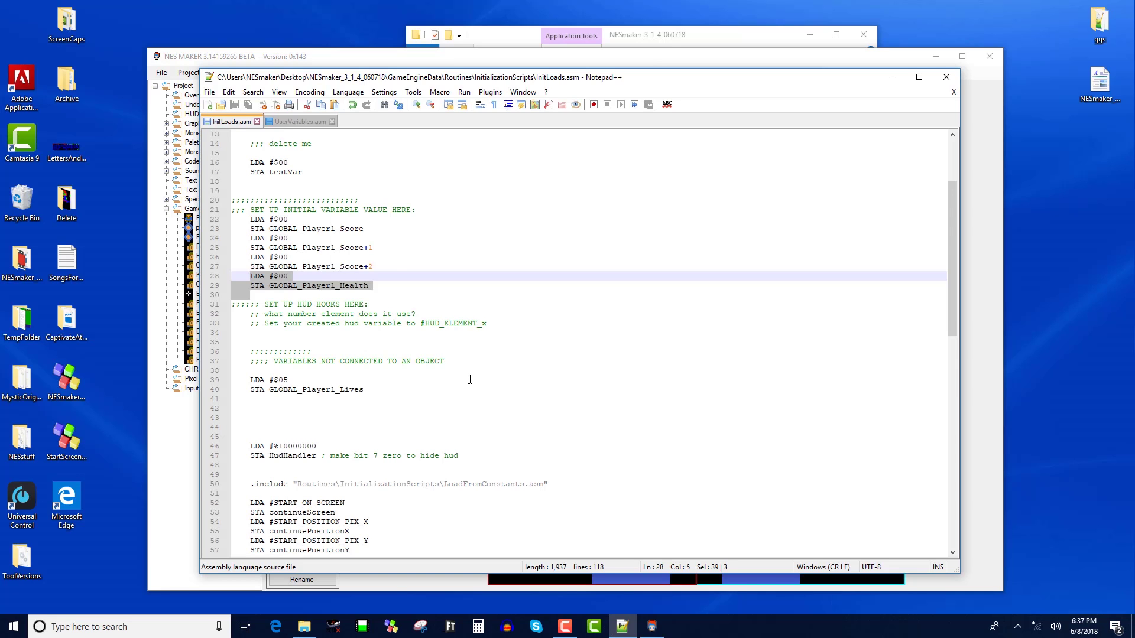
scroll(470, 380, "up", 1)
scroll(470, 380, "down", 3)
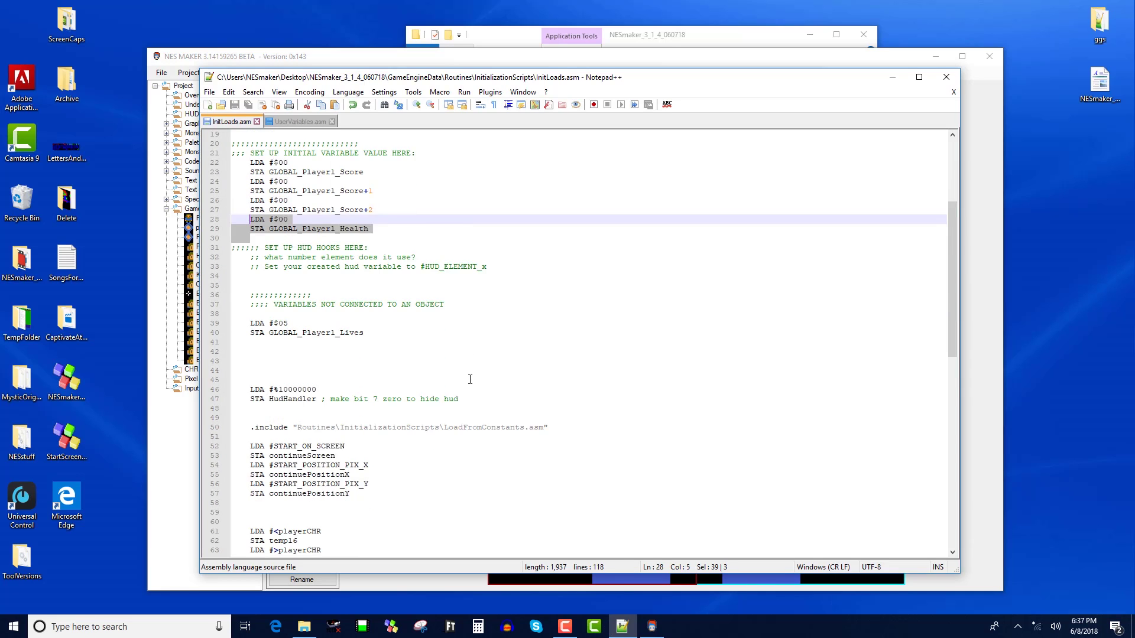
scroll(470, 379, "up", 1)
scroll(470, 380, "up", 2)
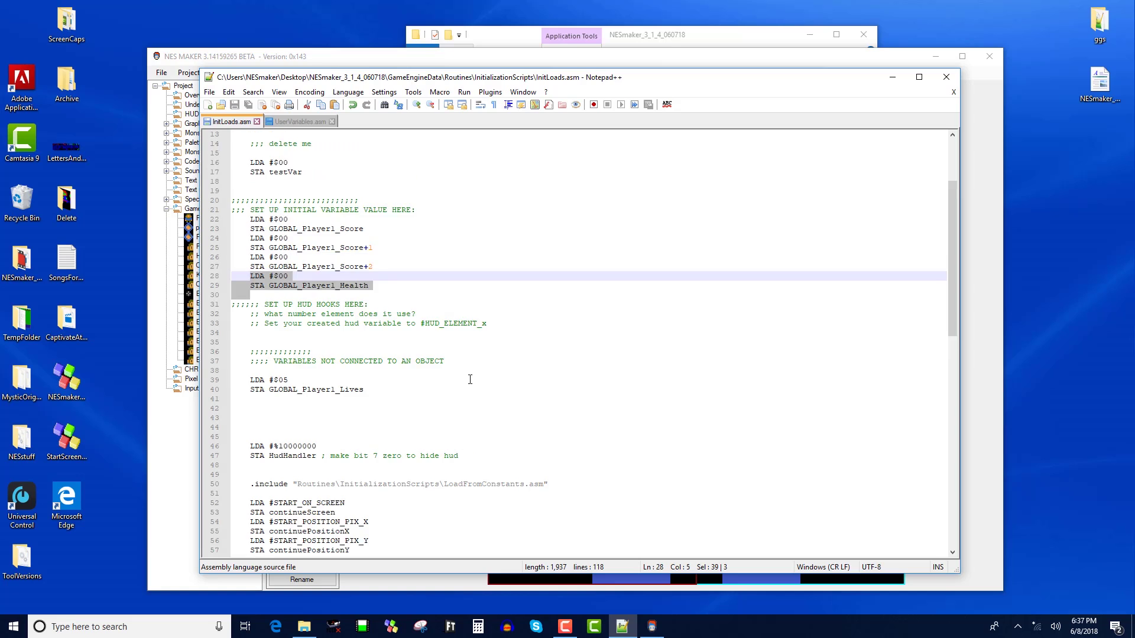
left_click(292, 360)
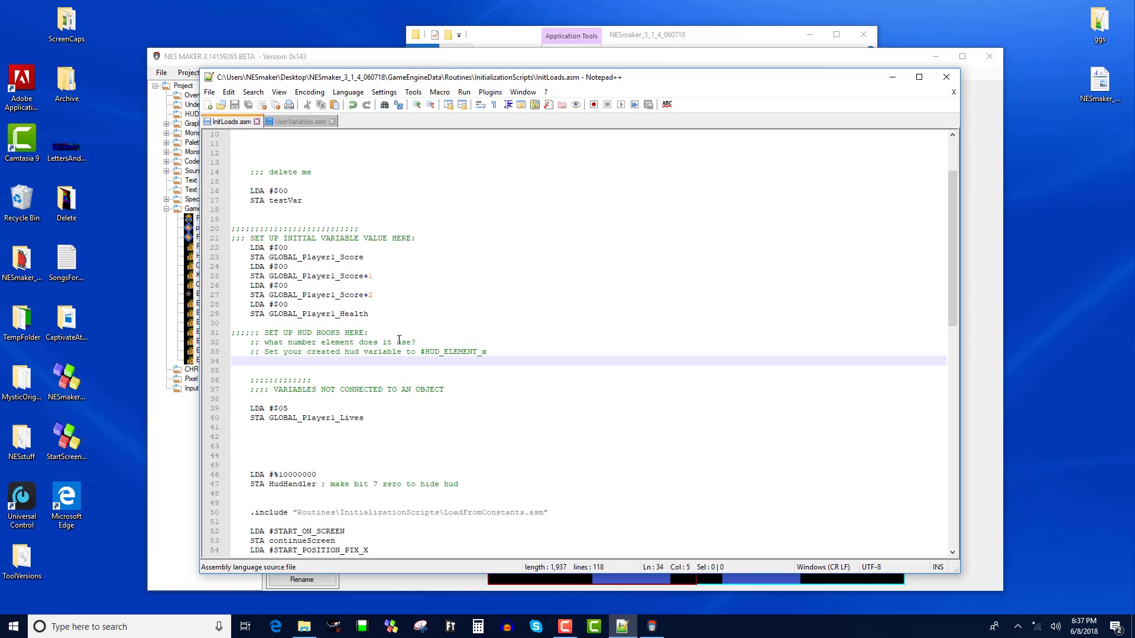
left_click(281, 122)
left_click_drag(330, 237, 251, 237)
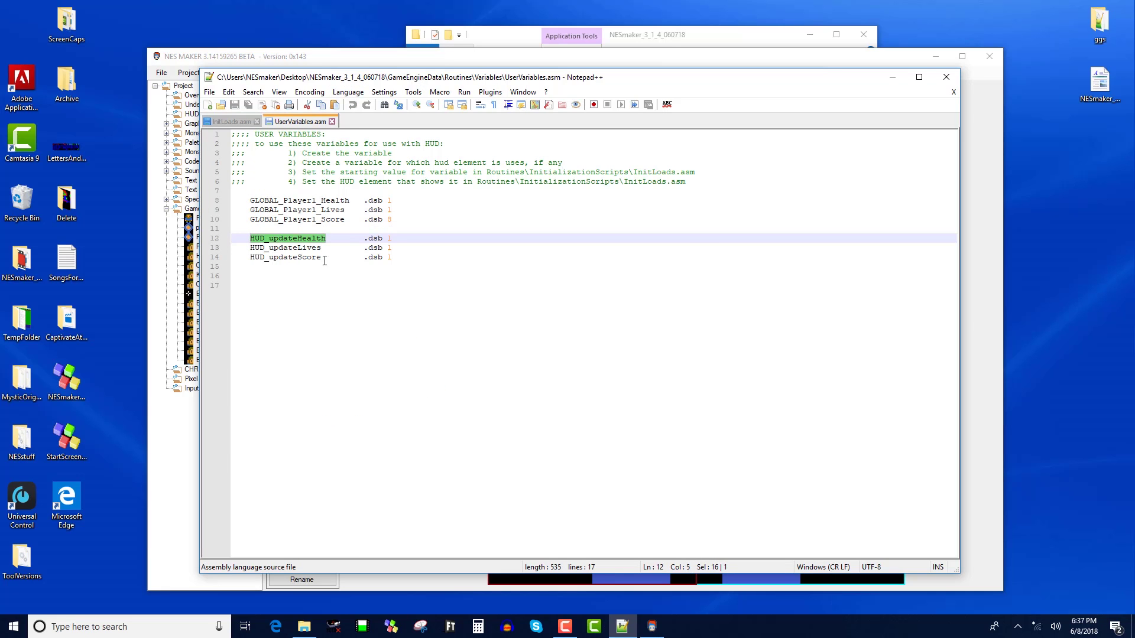
left_click(237, 121)
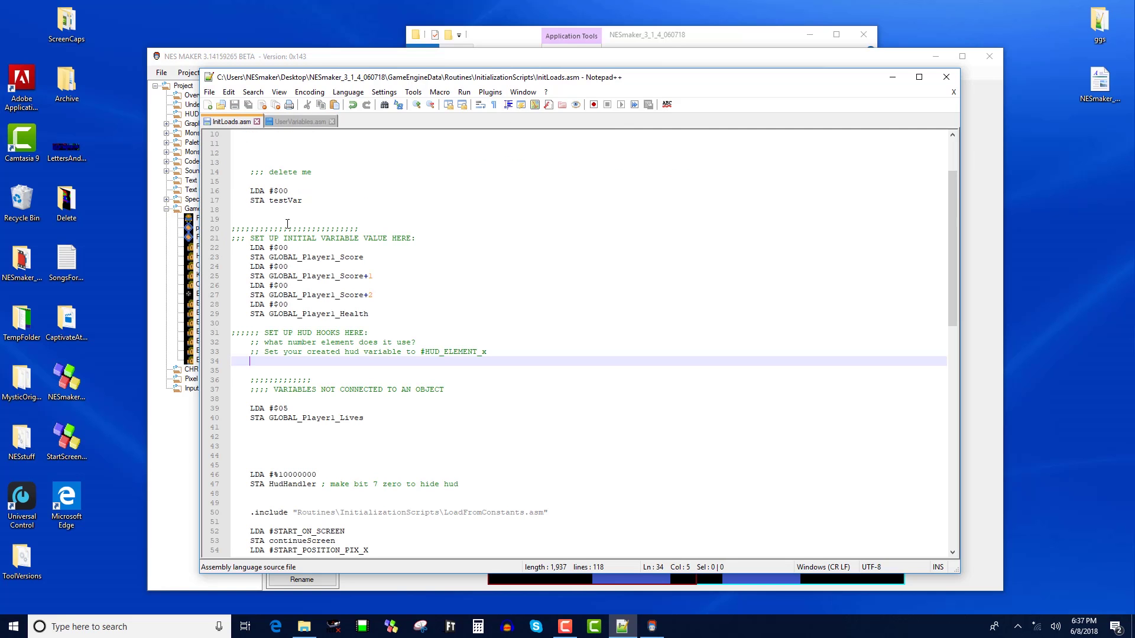
- Start an LDA instruction under the HUD hooks comments and bring up Element 2's HUD settings in NES Maker alongside
type("LDA")
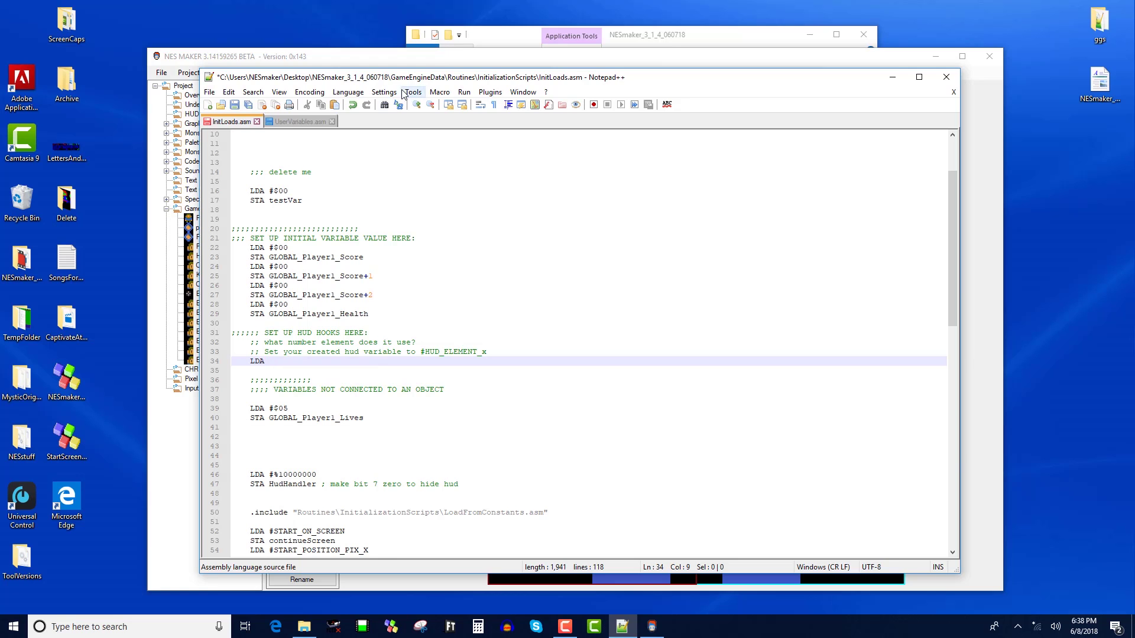
left_click_drag(396, 83, 677, 167)
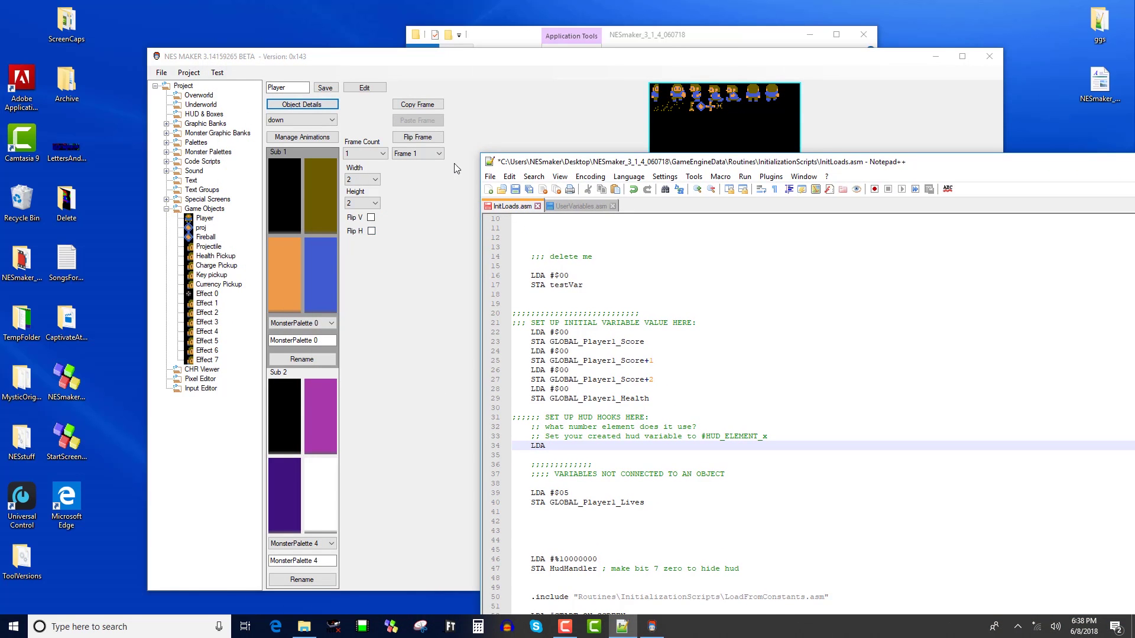
left_click(205, 113)
left_click(324, 88)
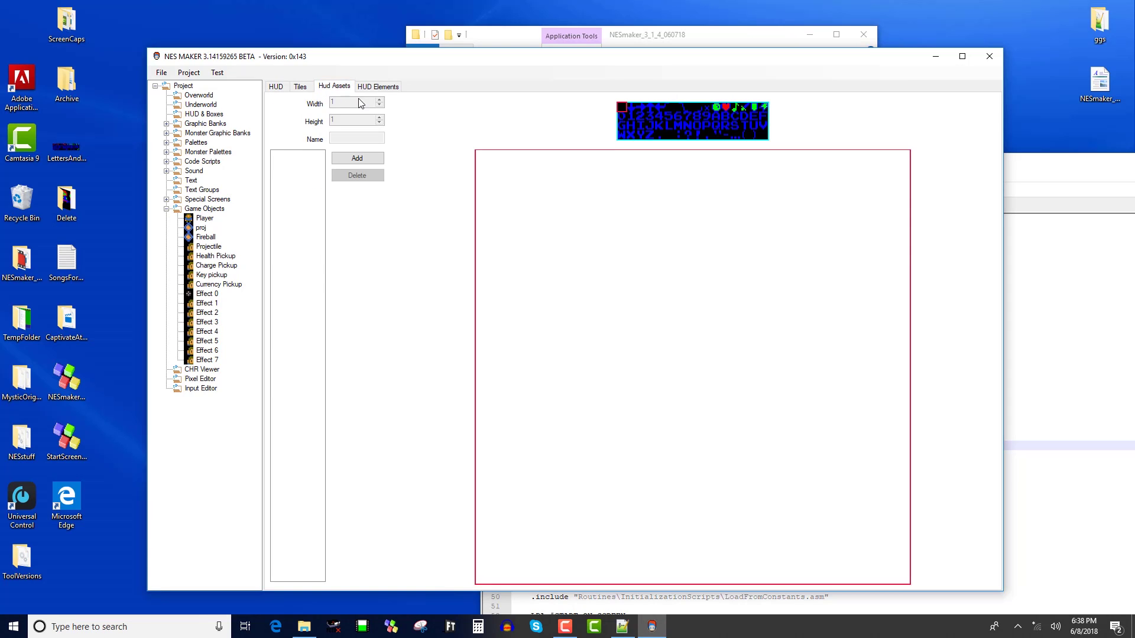
left_click(378, 87)
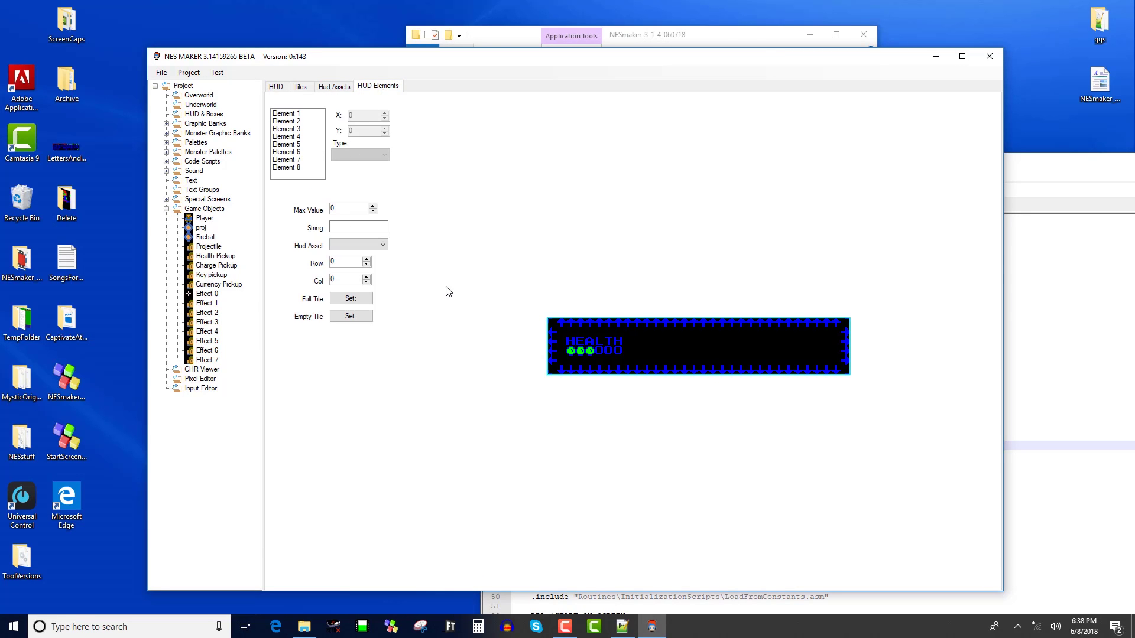
left_click(285, 121)
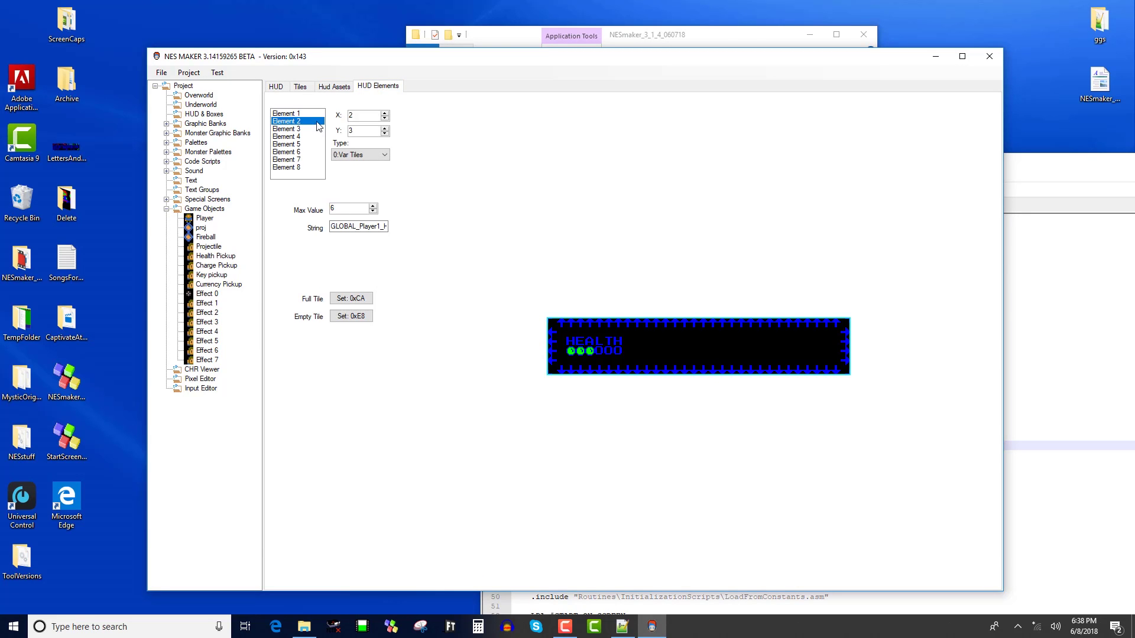
- Return to InitLoads.asm in Notepad++ and complete the HUD hook's load instruction as LDA #HUD_ELEMENT_2
key("alt+Tab")
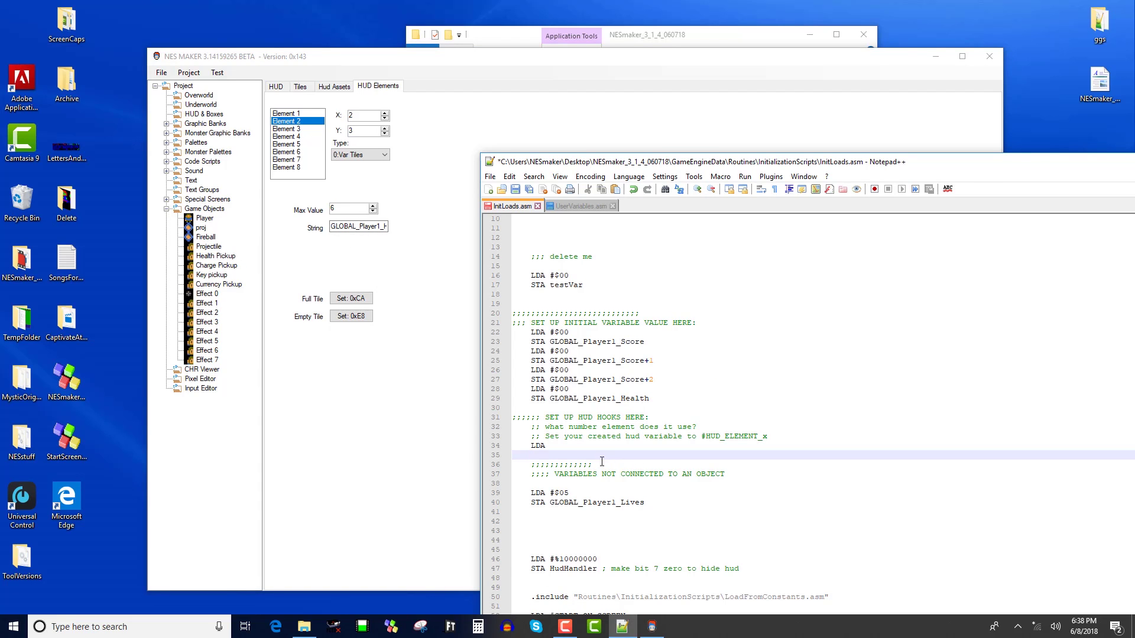
left_click(585, 445)
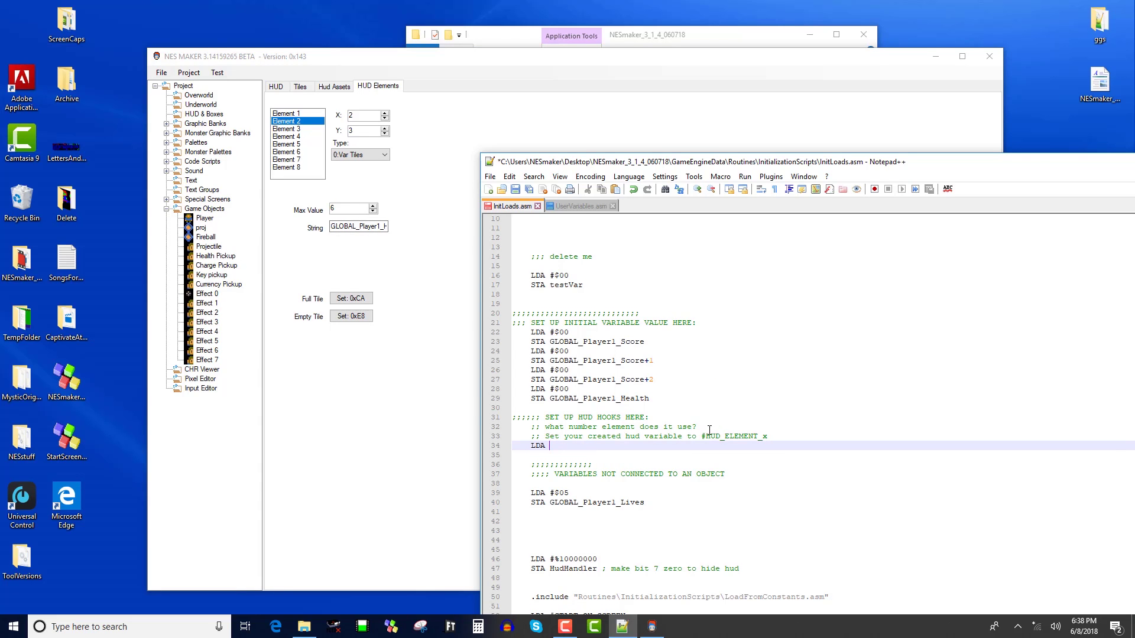
type("#Hud")
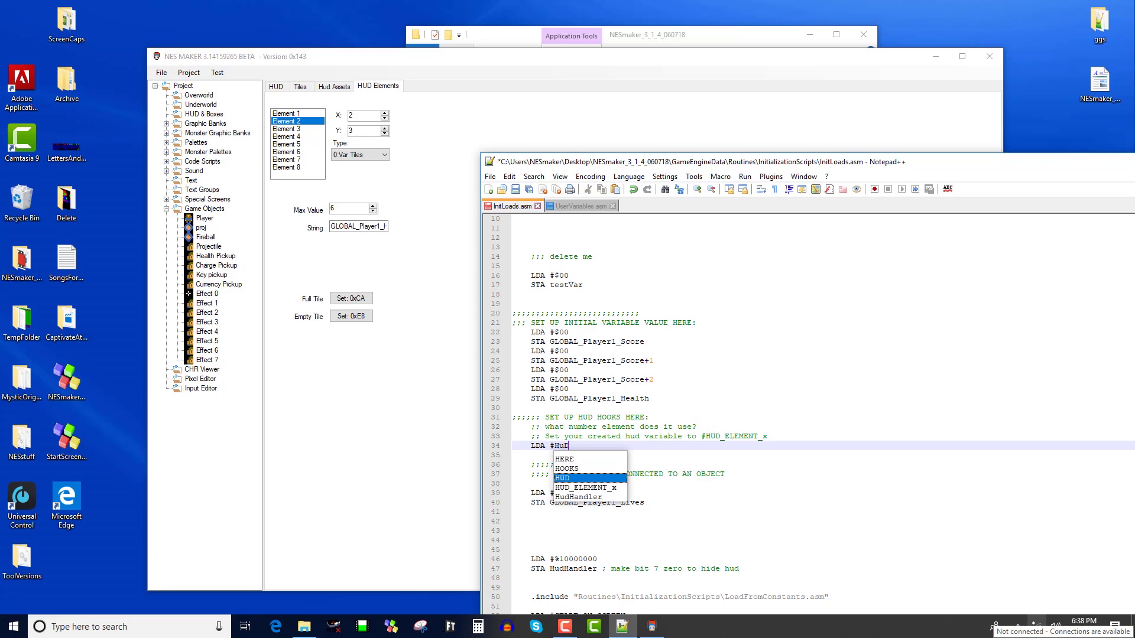
key("Return")
type("_E:LE")
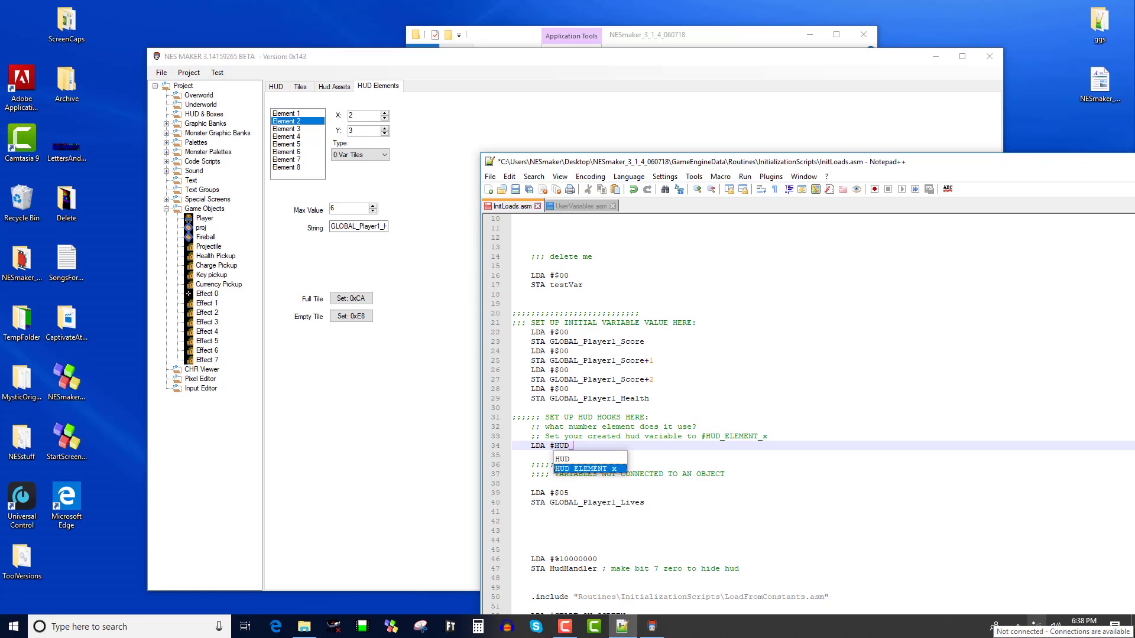
key("BackSpace")
key("BackSpace")
key("BackSpace")
type("LEMENT")
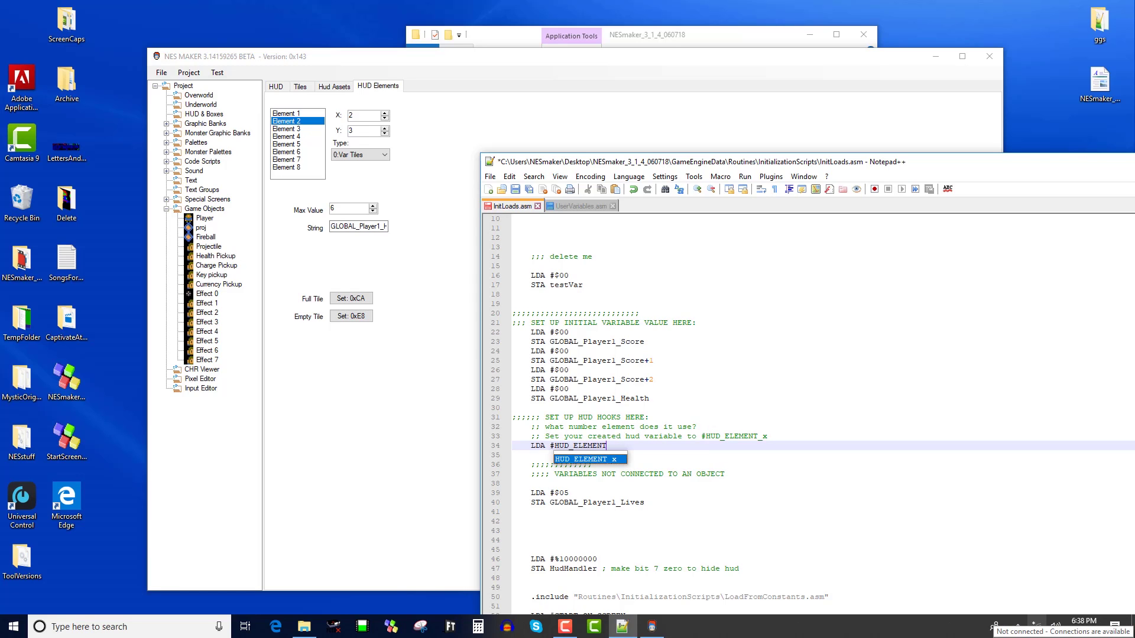
type("_2")
- Add the line STA HUD_updateHealth below the load instruction, copying the variable name from UserVariables.asm
key("Return")
type("S")
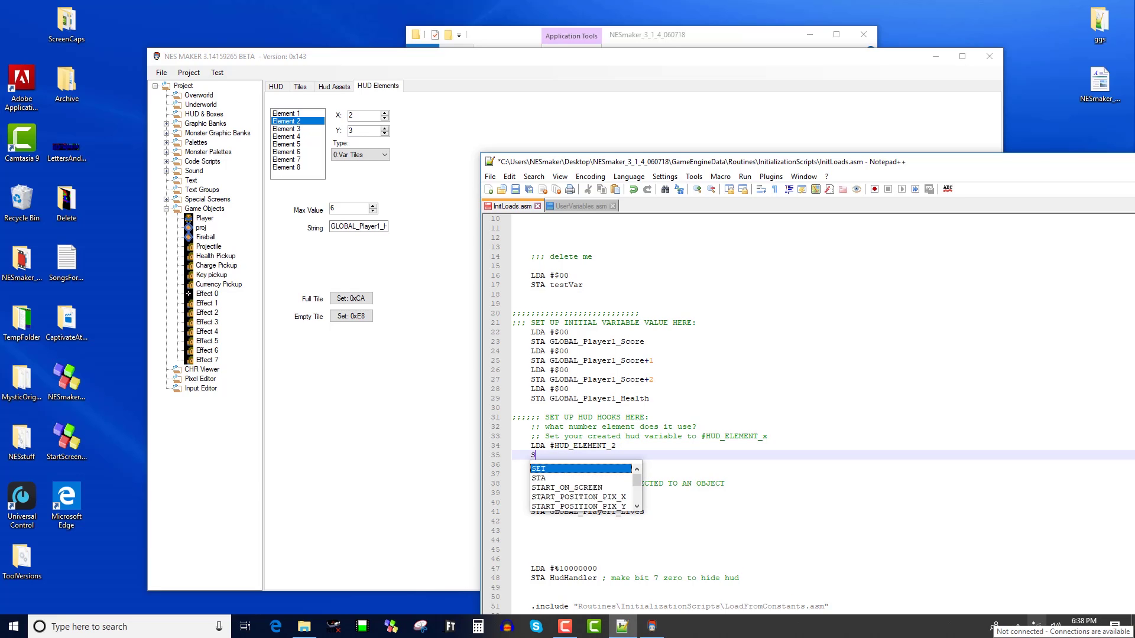
type("TA")
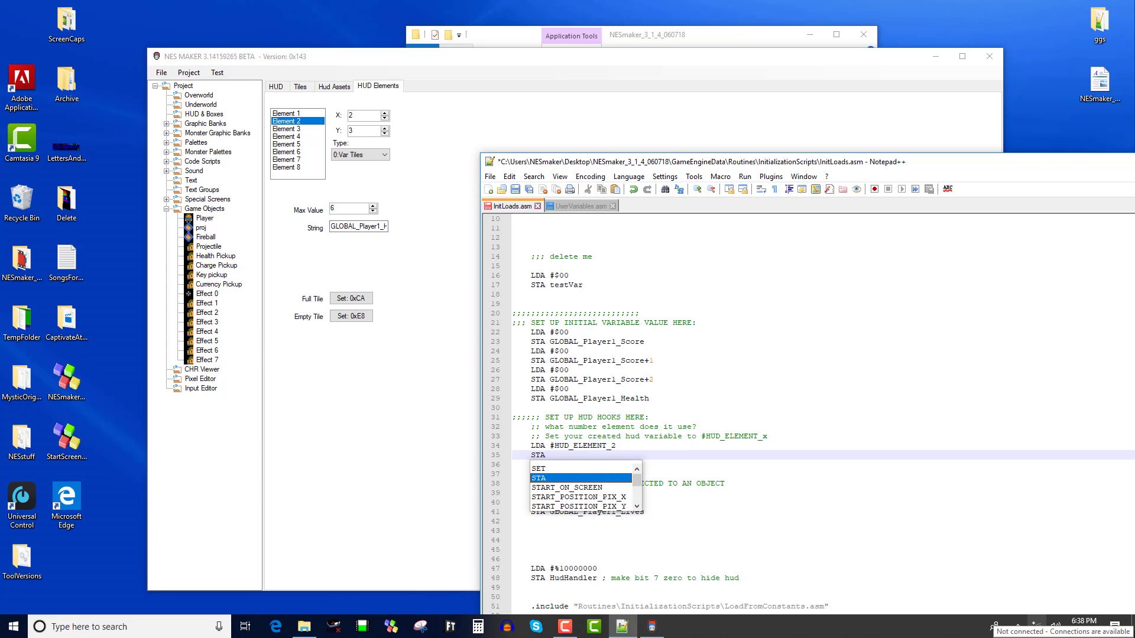
left_click(565, 206)
double_click(546, 323)
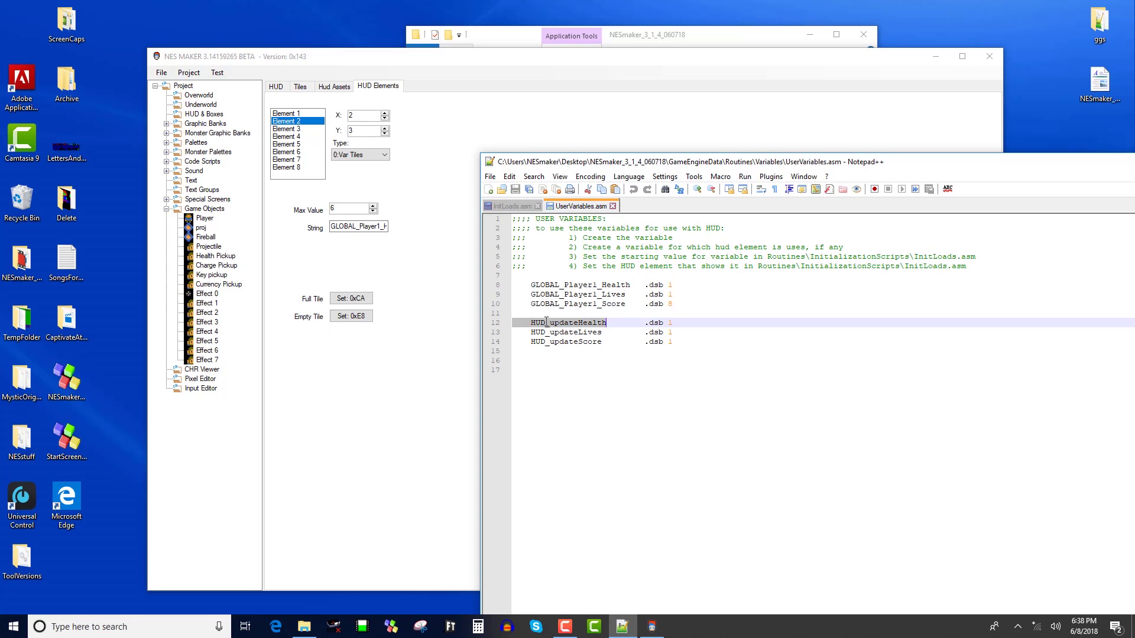
key("ctrl+c")
left_click(514, 206)
key("ctrl+v")
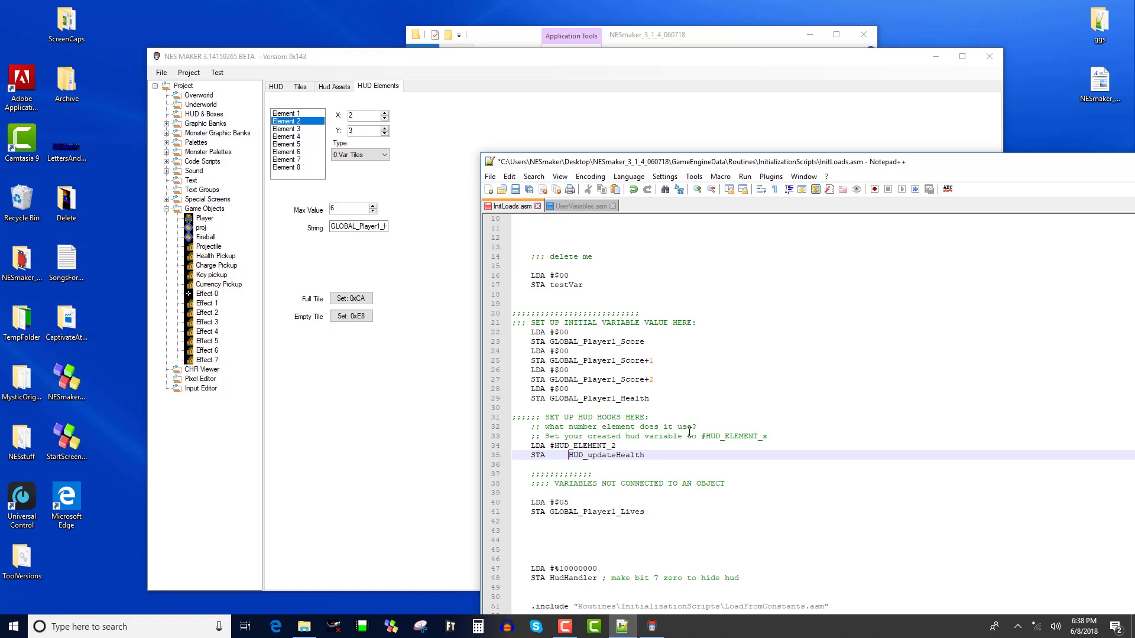
key("BackSpace")
left_click_drag(615, 446, 670, 457)
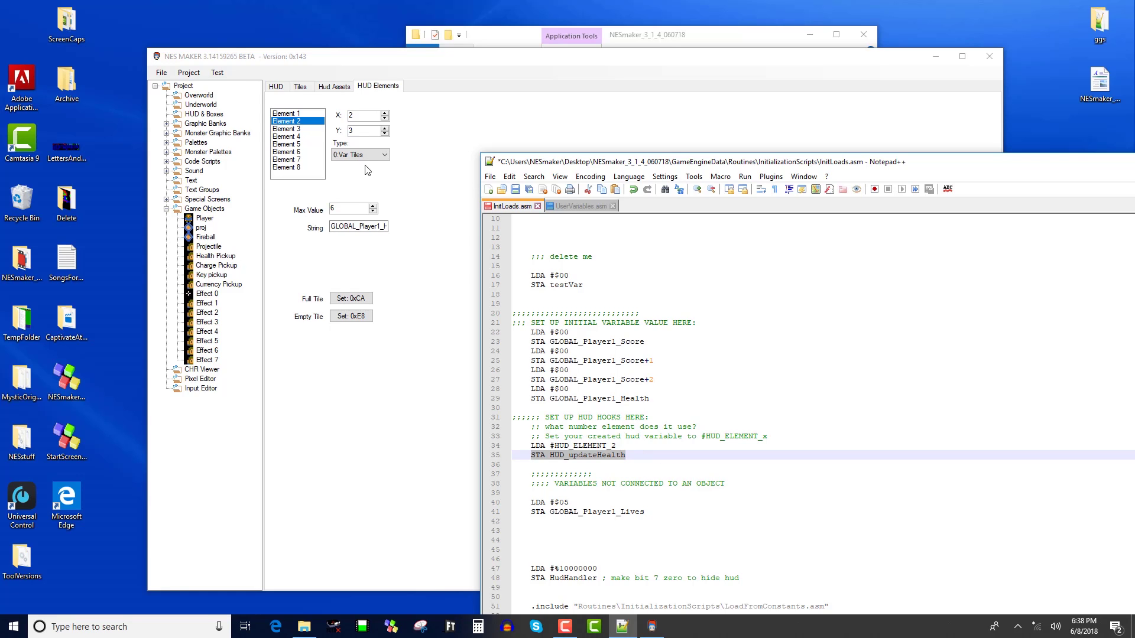
- Save InitLoads.asm and review the variable setup and HUD hook lines from GLOBAL_Player1_Score to HUD_updateHealth
key("ctrl+s")
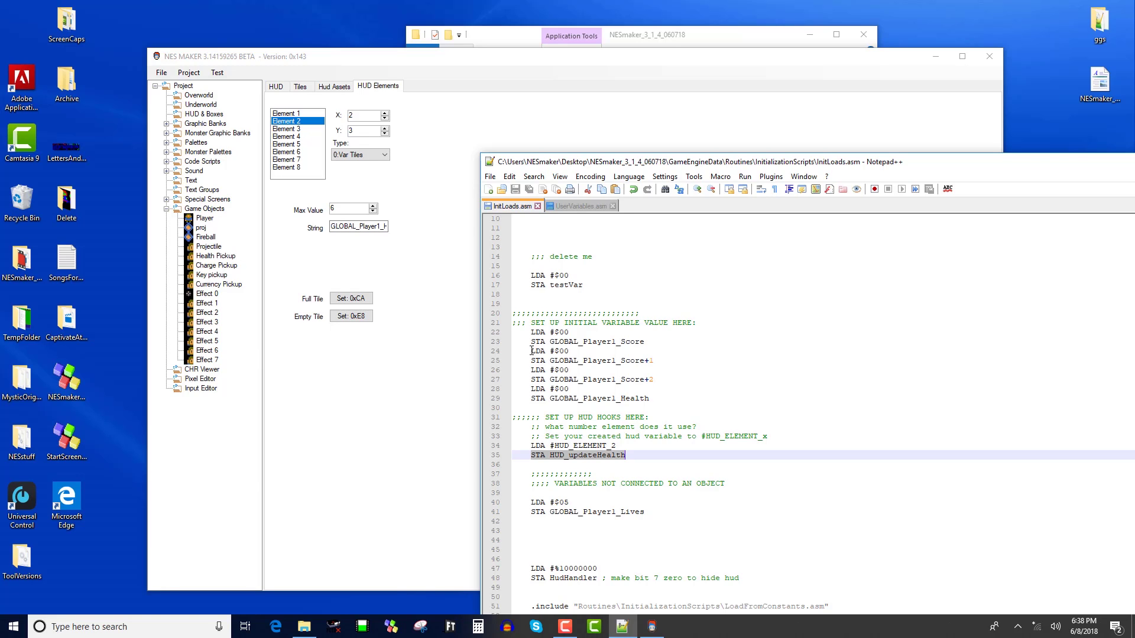
left_click_drag(639, 452, 479, 344)
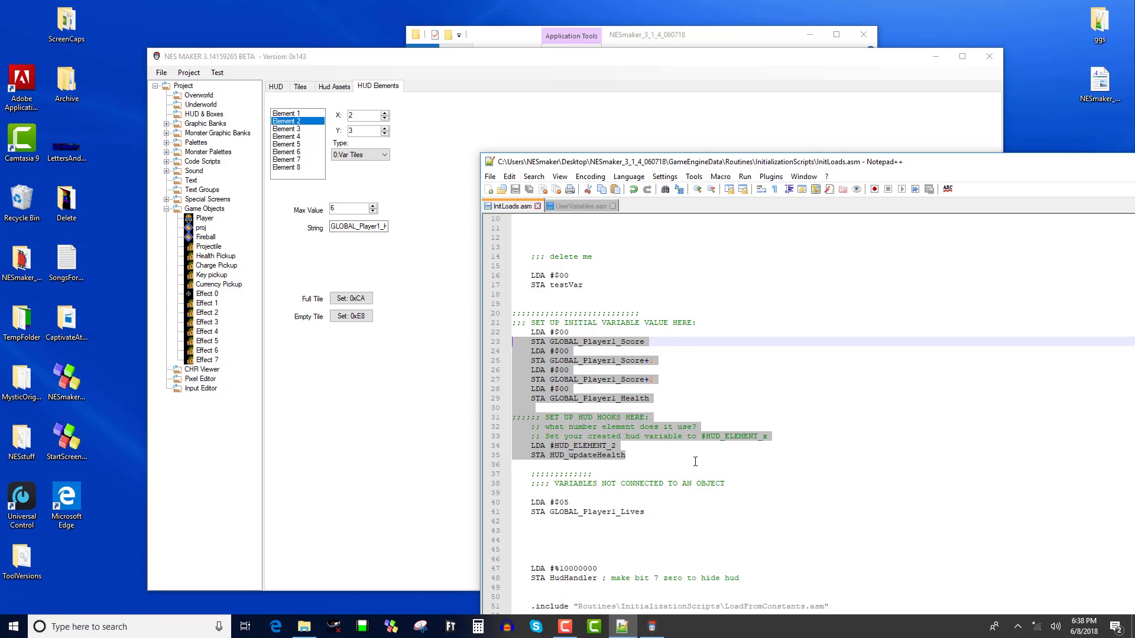
left_click(666, 467)
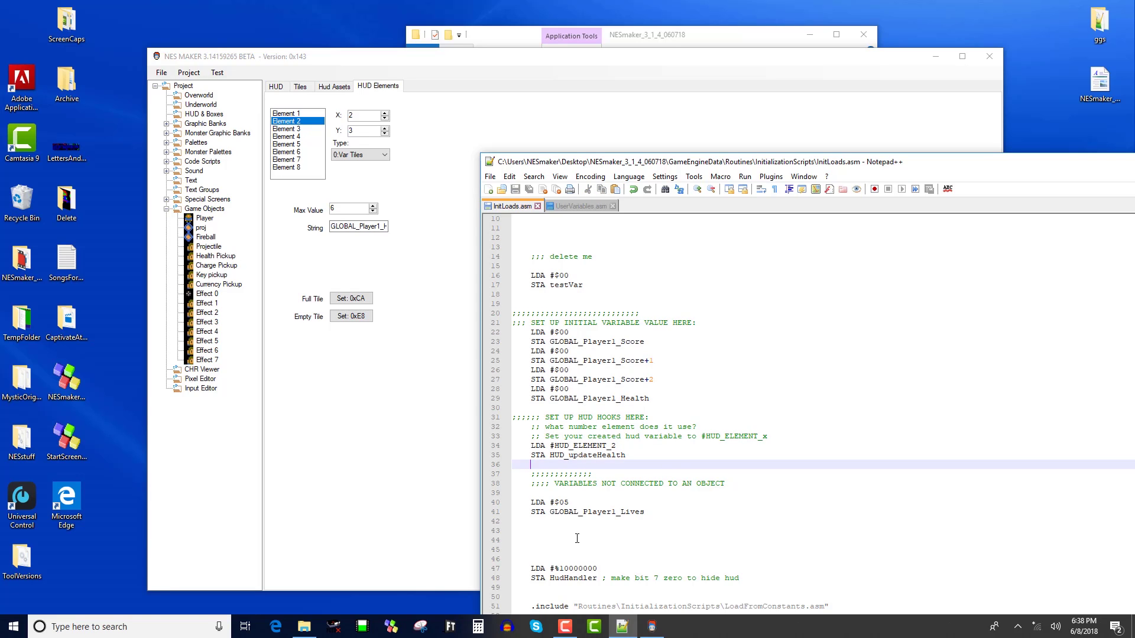
- Switch to NES Maker, compile the game and launch the test in the FCEUX emulator
left_click(403, 430)
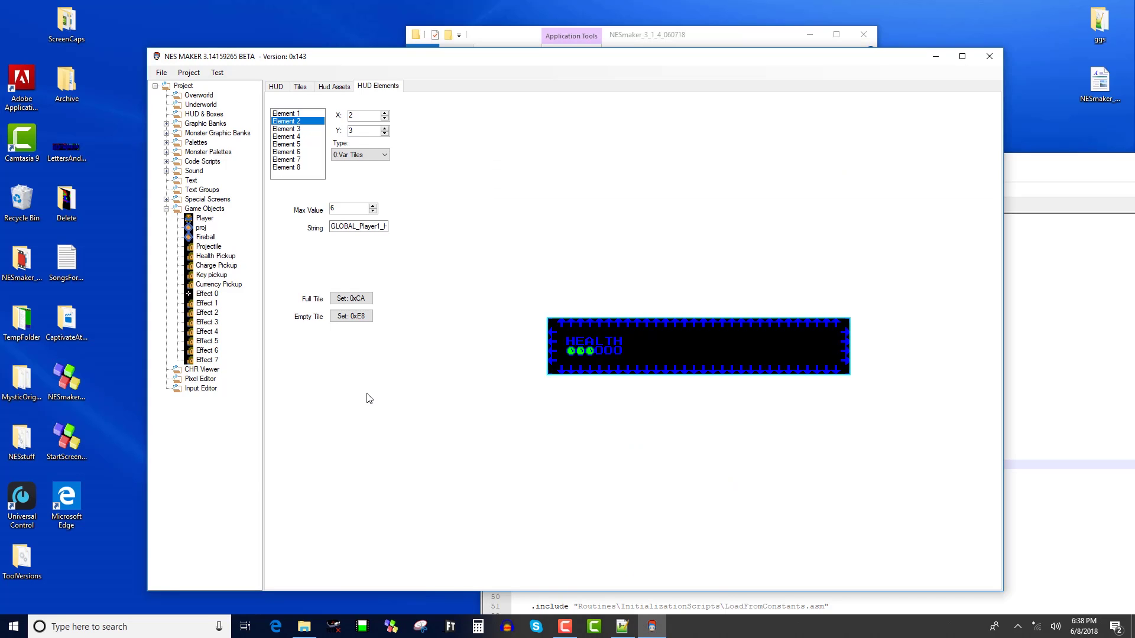
left_click(217, 72)
left_click(221, 99)
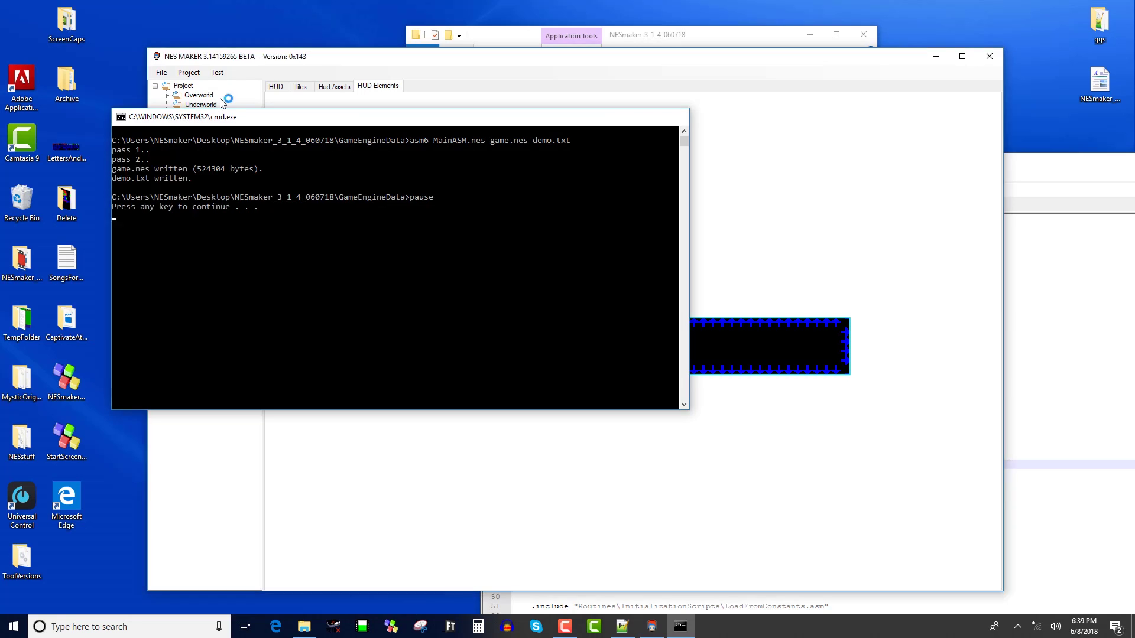
key("Return")
- Move the player into the monsters until death to check how the HUD health tiles update, and close the emulator
key("Left")
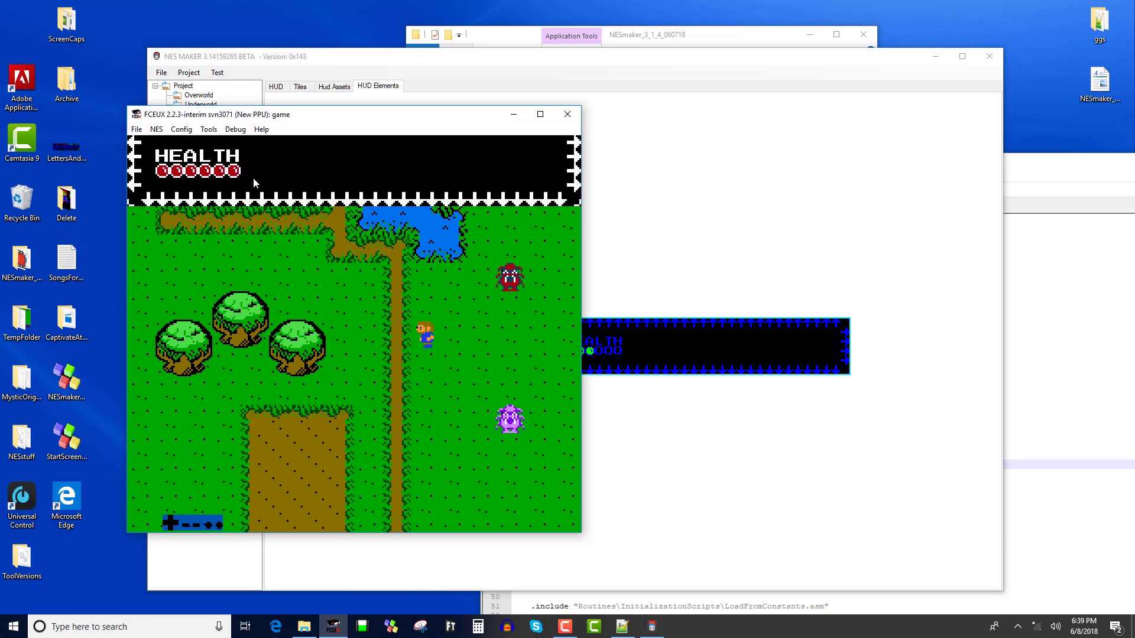
key("Up")
key("Right")
key("Left")
key("Down")
key("Up")
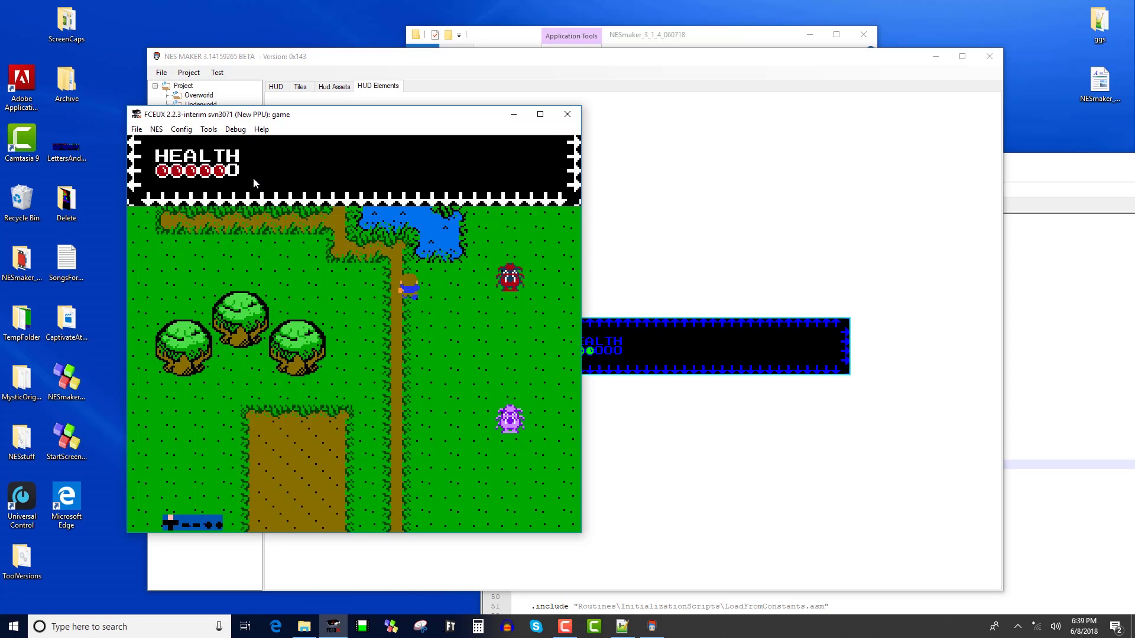
key("Right")
key("Right")
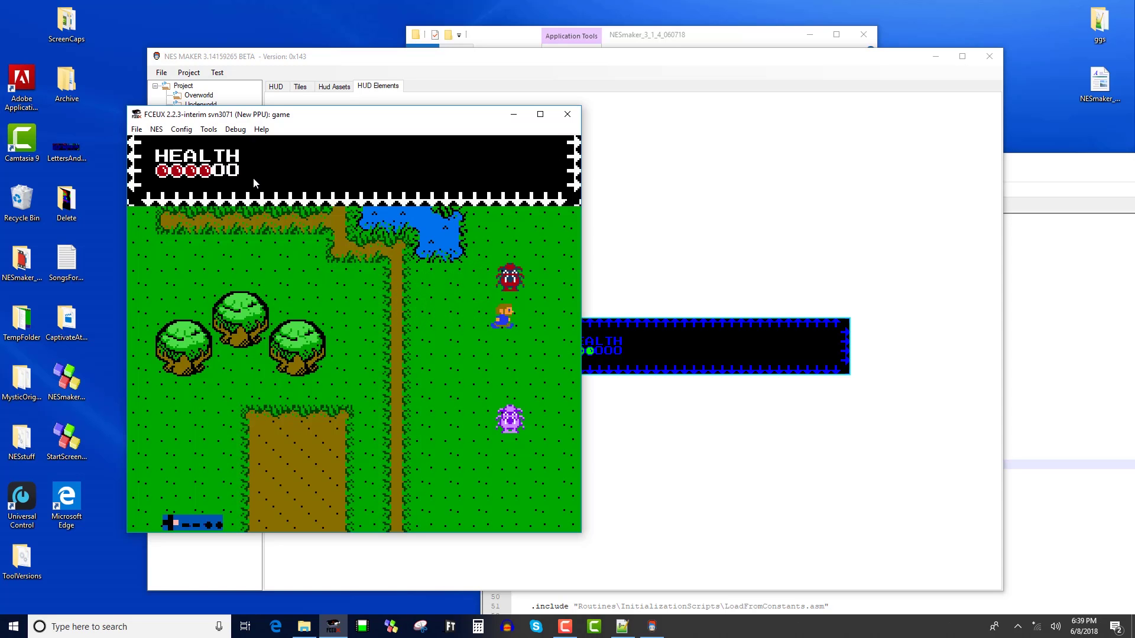
key("Right")
key("Left")
key("Left")
key("Down")
key("Left")
key("Up")
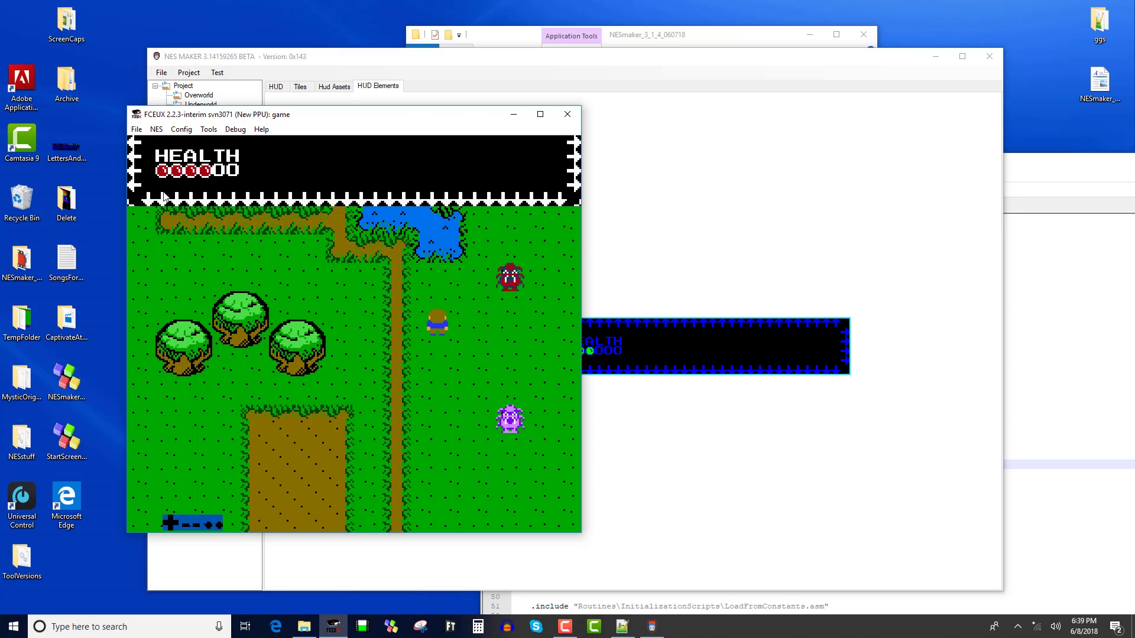
key("Right")
key("Up")
key("Right")
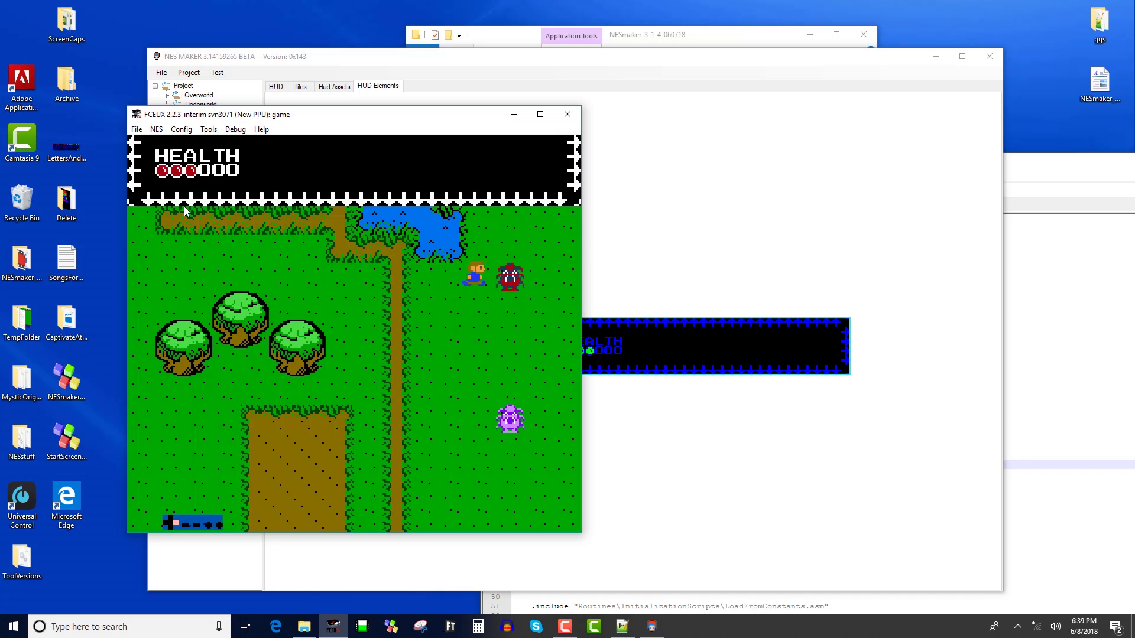
key("Right")
key("Right")
key("Right")
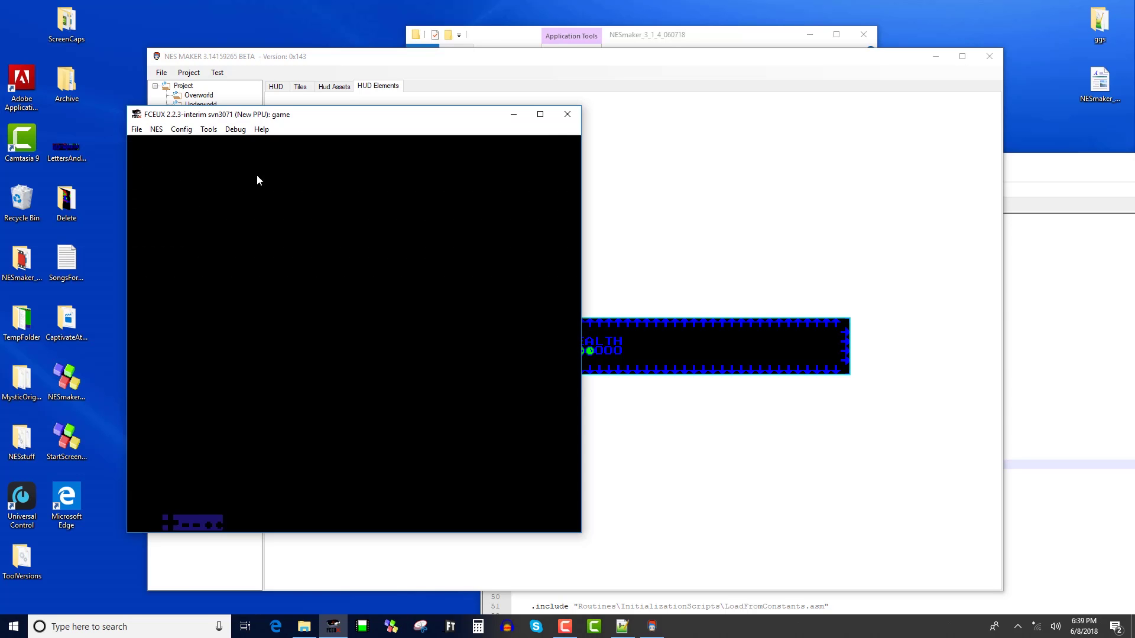
key("Down")
key("Left")
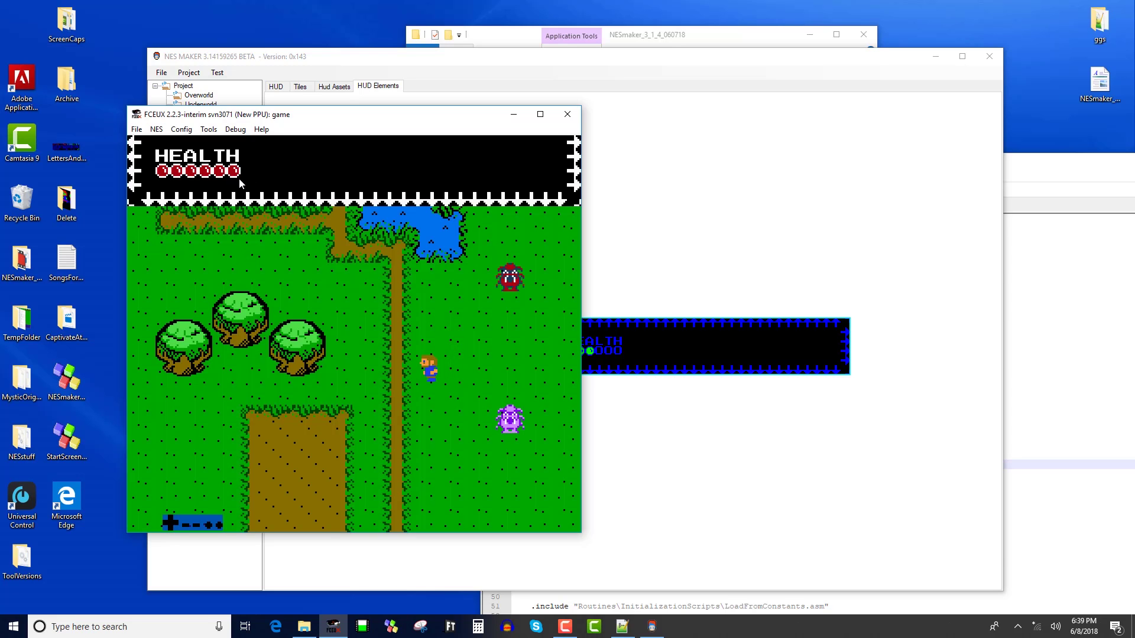
key("Right")
left_click(568, 114)
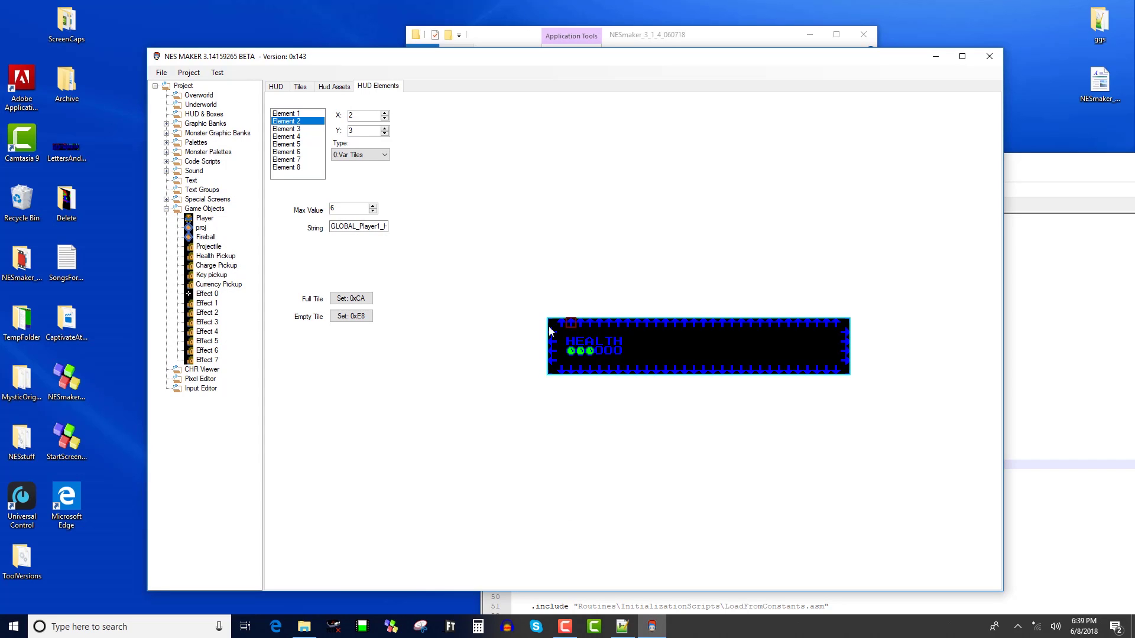
- Reposition HUD Element 2's health tiles beside the HEALTH label at X 9, Y 2
left_click(384, 113)
left_click(385, 114)
left_click(385, 113)
left_click(385, 113)
left_click(385, 114)
left_click(385, 113)
left_click(385, 114)
left_click(385, 129)
left_click(385, 133)
left_click(385, 133)
- Change Element 1's text string to HEALTH: and set Element 2's X position to 10
left_click(312, 113)
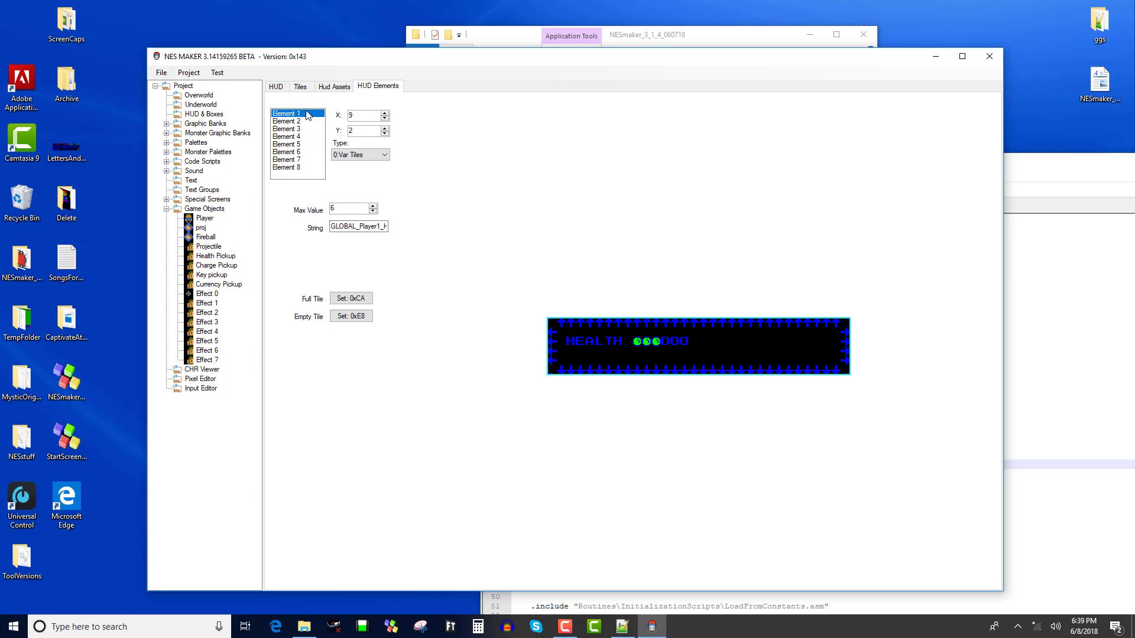
left_click(366, 227)
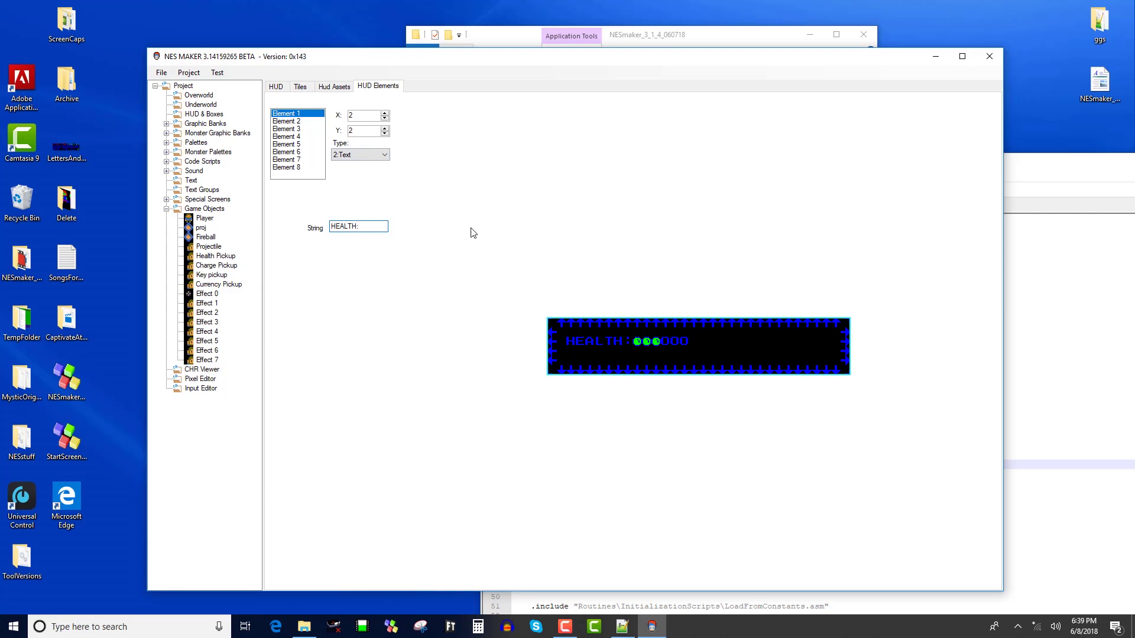
left_click(310, 121)
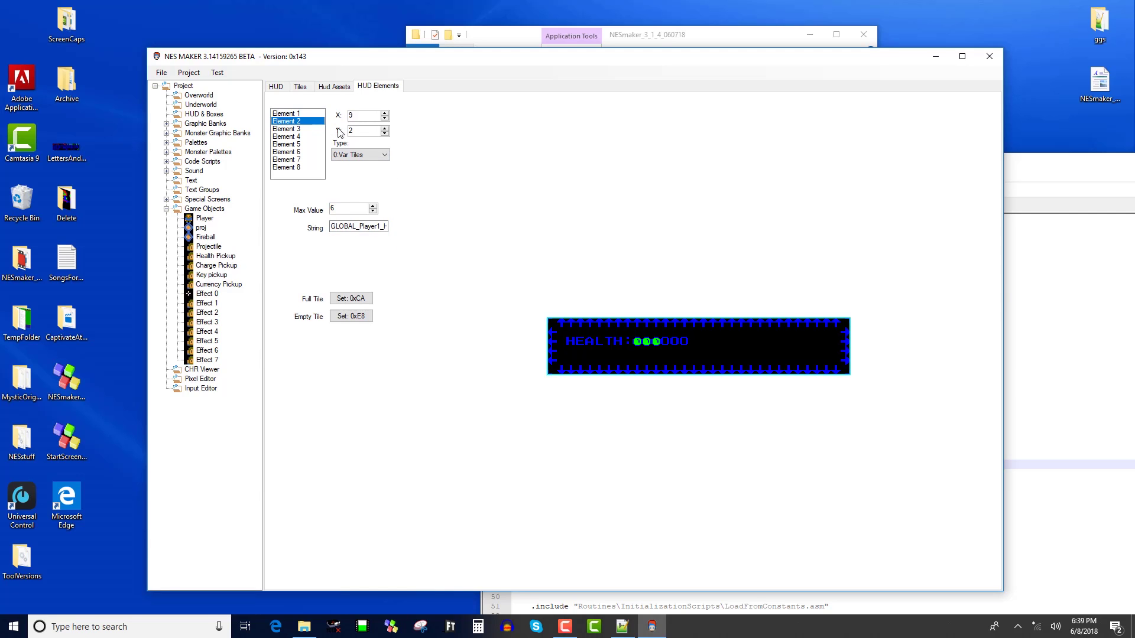
left_click(384, 113)
- Compile and run the game, walk the player into monsters to check the repositioned health display, and close the emulator
left_click(217, 72)
left_click(222, 101)
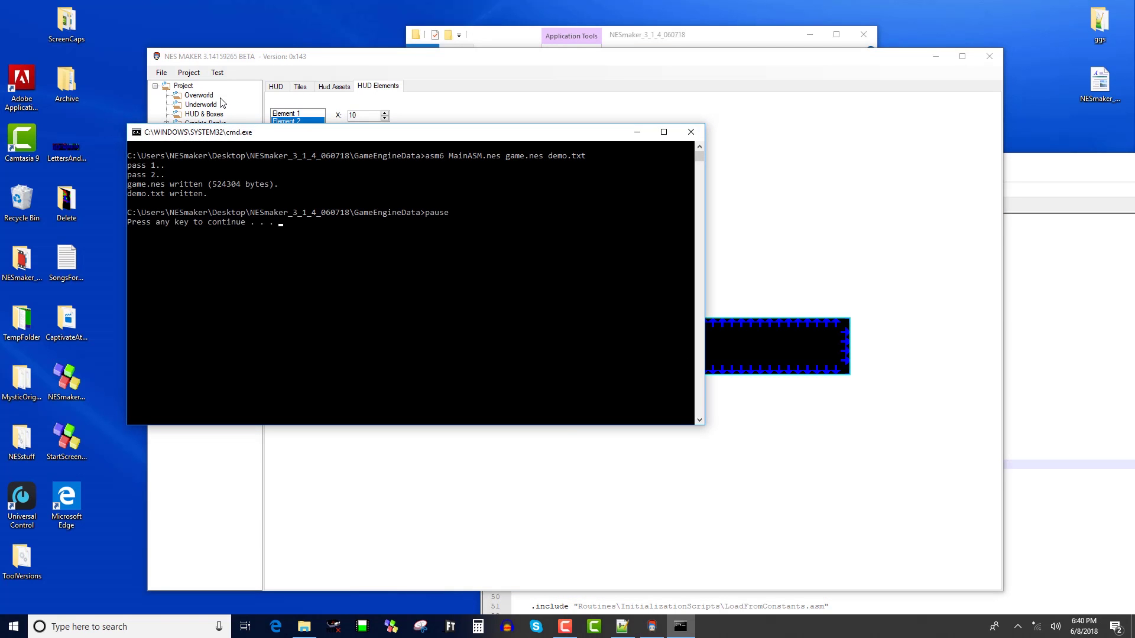
key("Right")
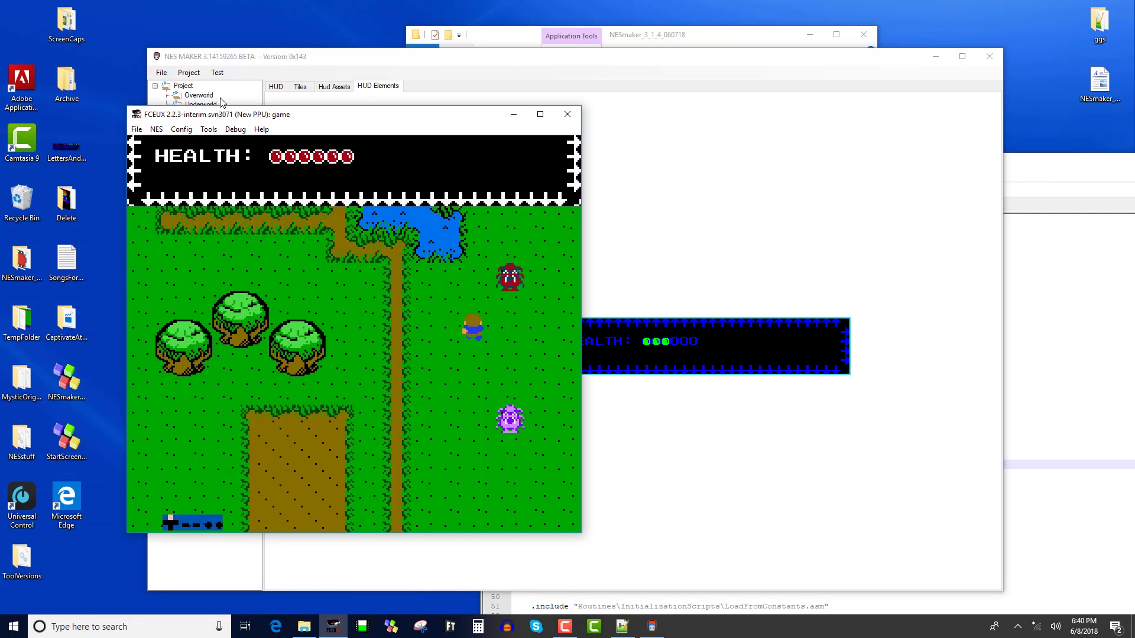
key("Up")
key("Up")
key("Left")
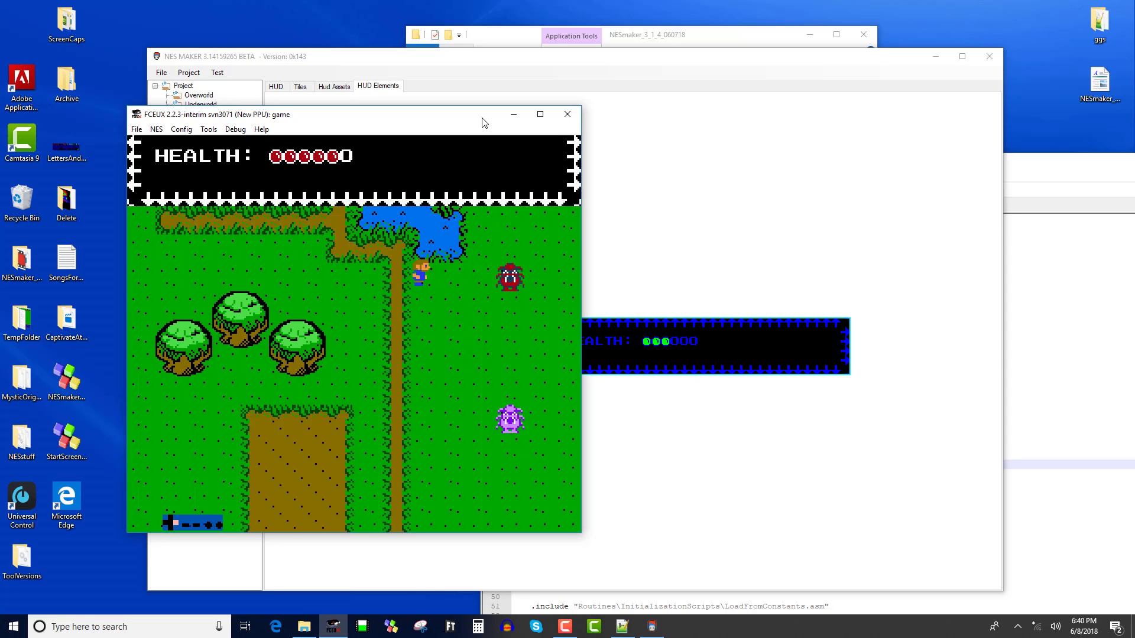
key("Down")
key("Right")
key("Down")
key("Right")
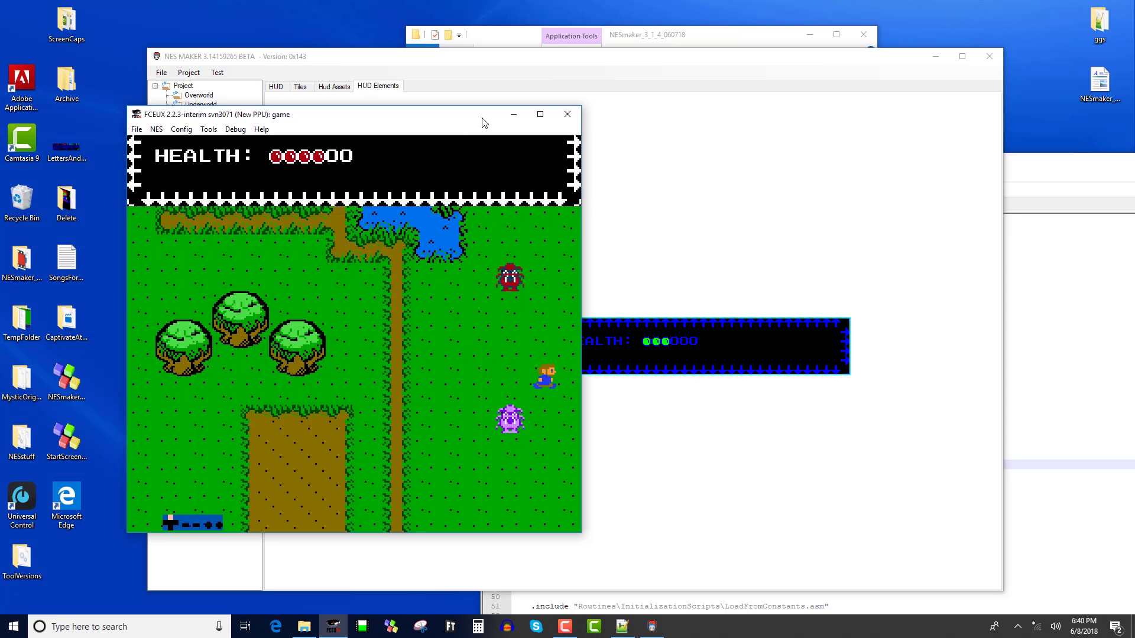
key("Up")
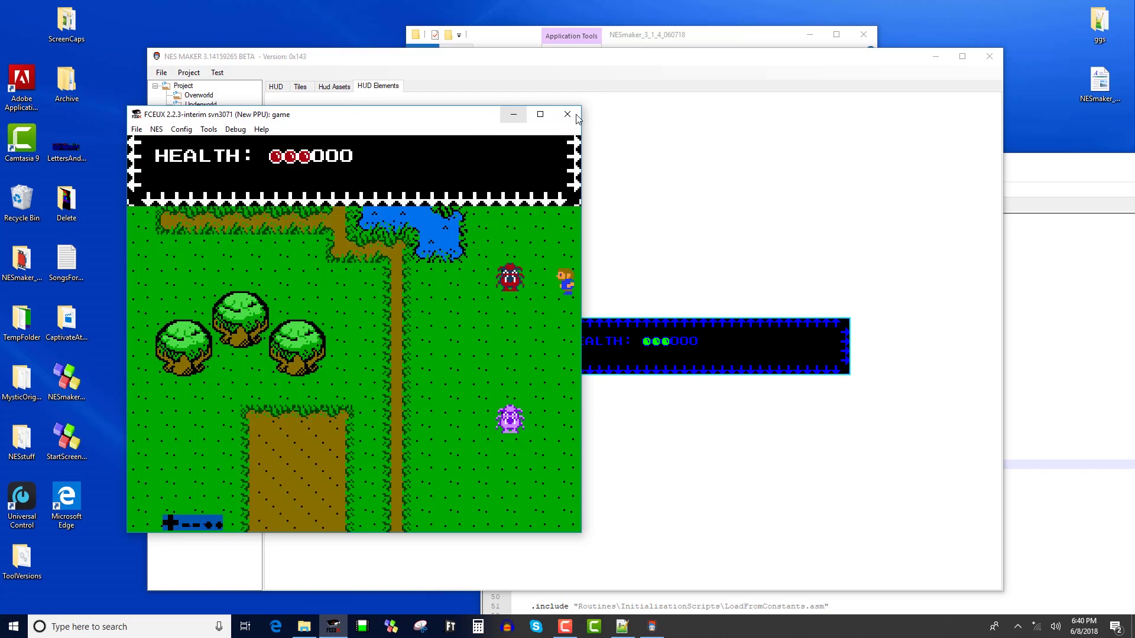
left_click(569, 116)
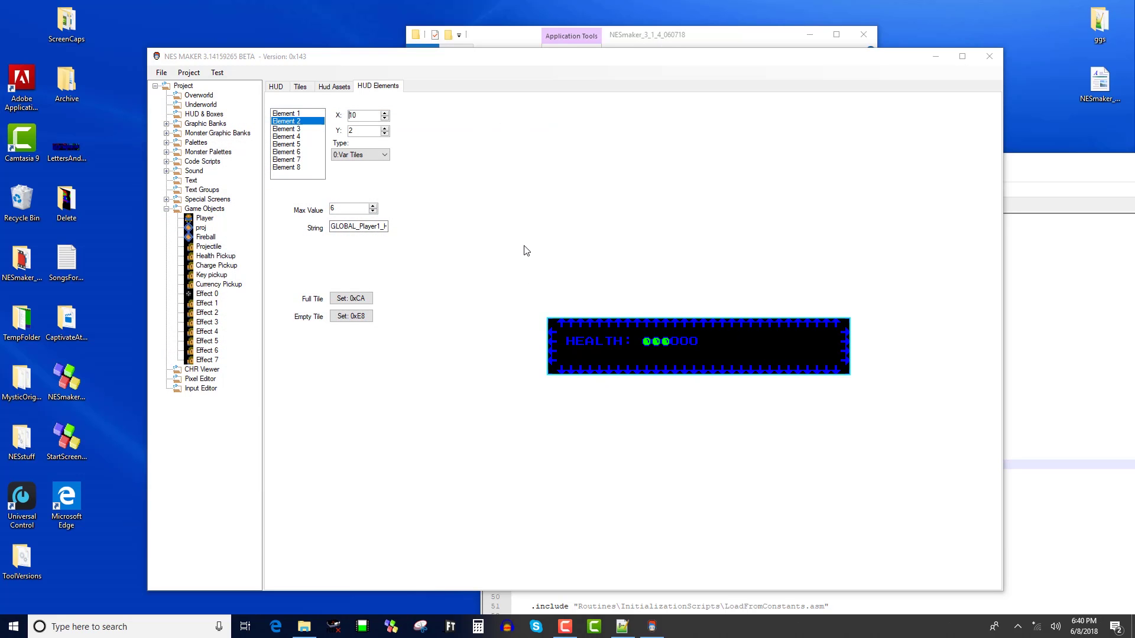
- Set HUD Element 3's type to 2:Text and its string to SCORE
left_click(312, 129)
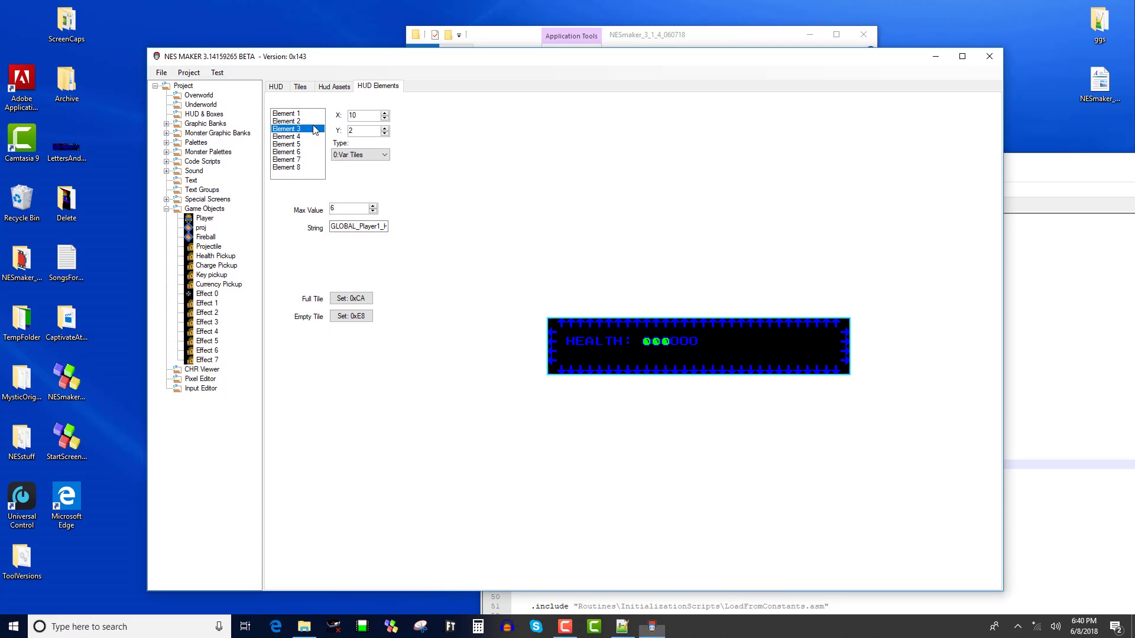
left_click(370, 155)
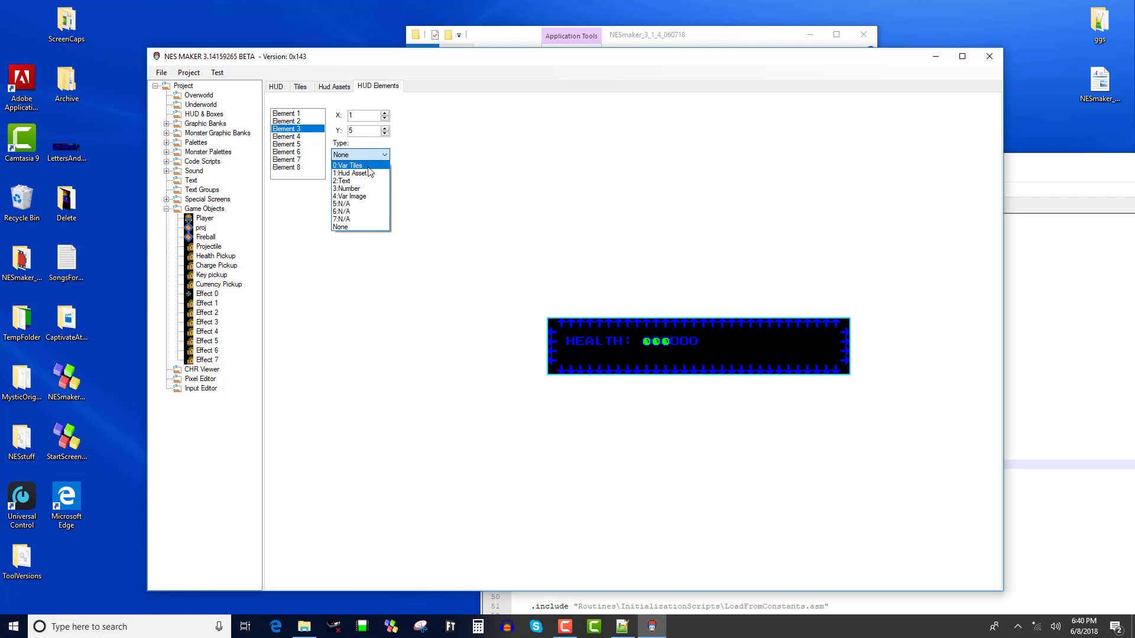
left_click(348, 181)
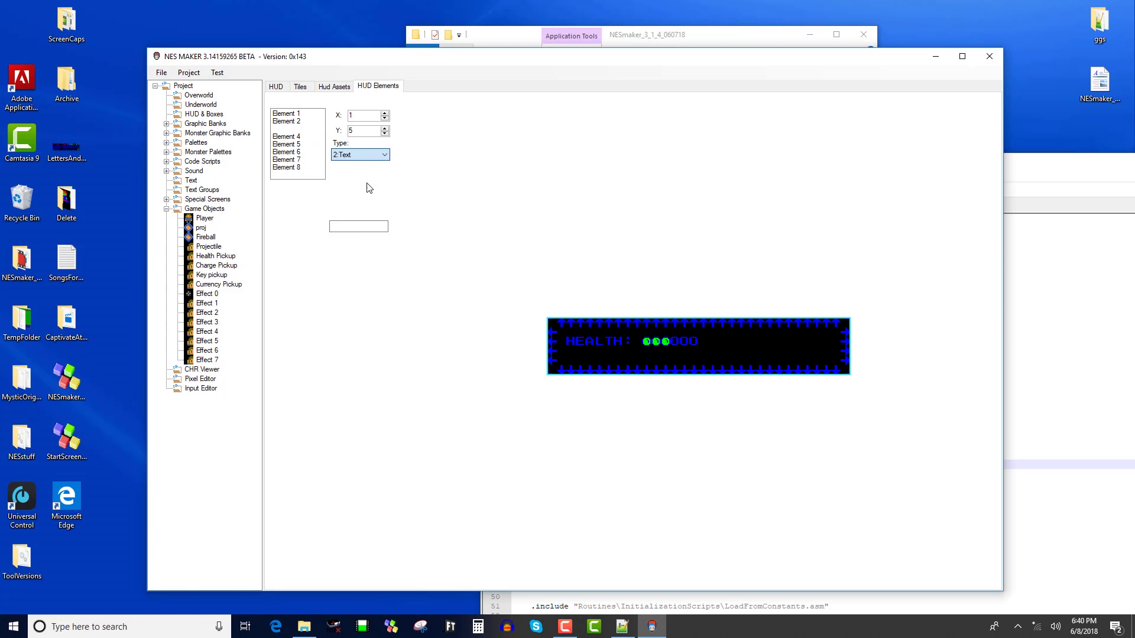
key("Tab")
type("SCORE")
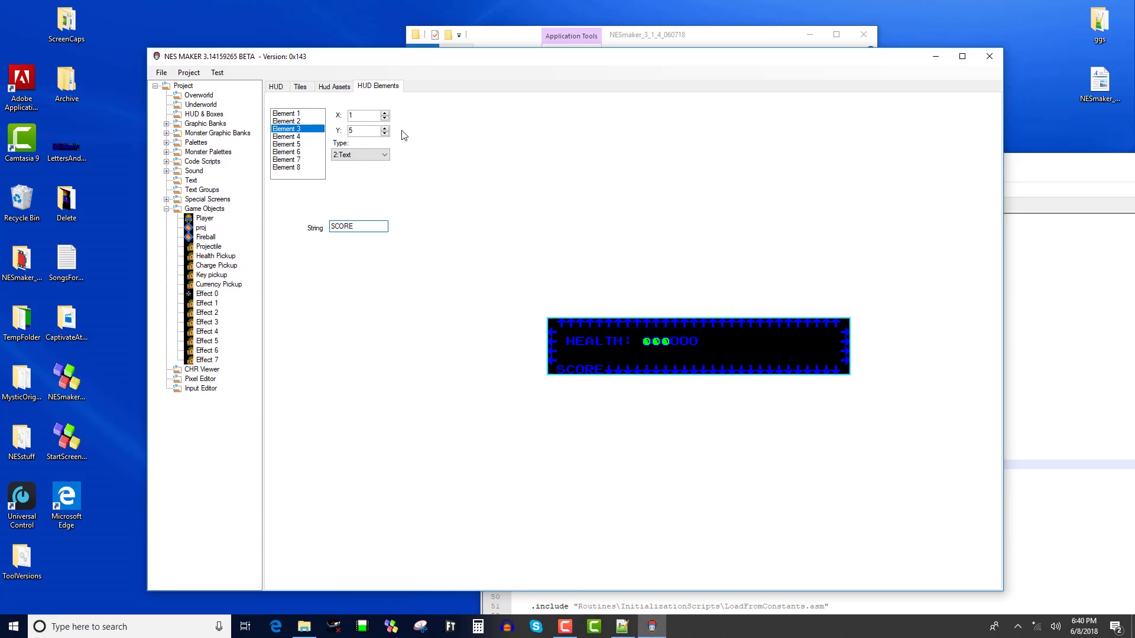
- Position Element 3 under the health label at X 2, Y 3 and add a colon so its string reads SCORE:
left_click(384, 133)
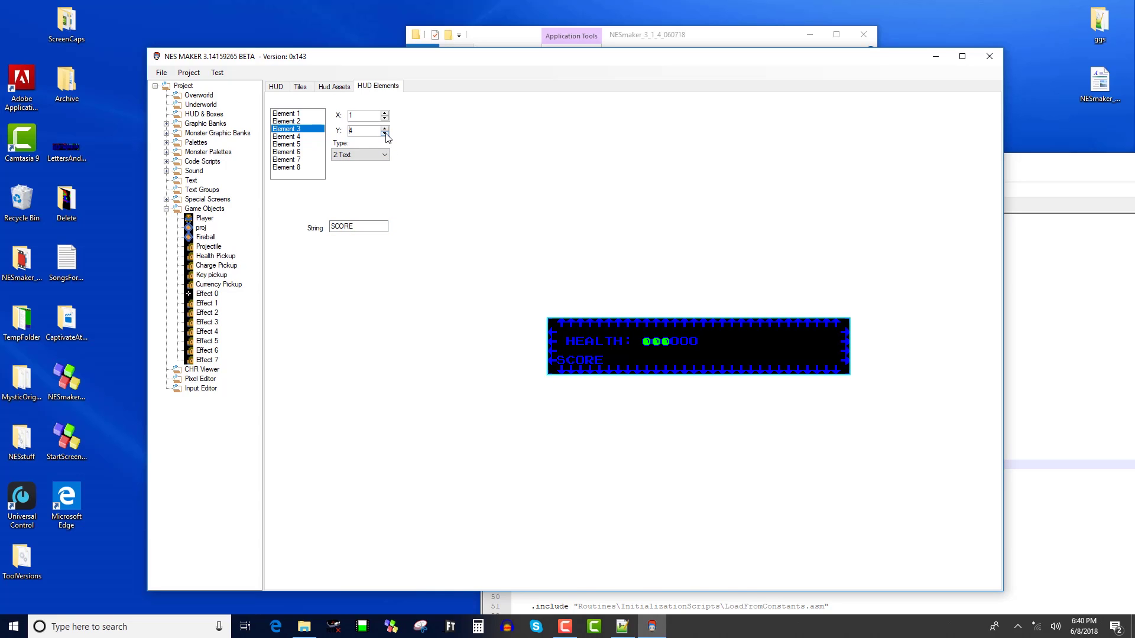
left_click(385, 133)
left_click(384, 114)
left_click(385, 114)
left_click(385, 113)
left_click(385, 114)
left_click(384, 113)
left_click(385, 118)
left_click(385, 118)
left_click(385, 118)
left_click(385, 118)
left_click(355, 227)
type(":")
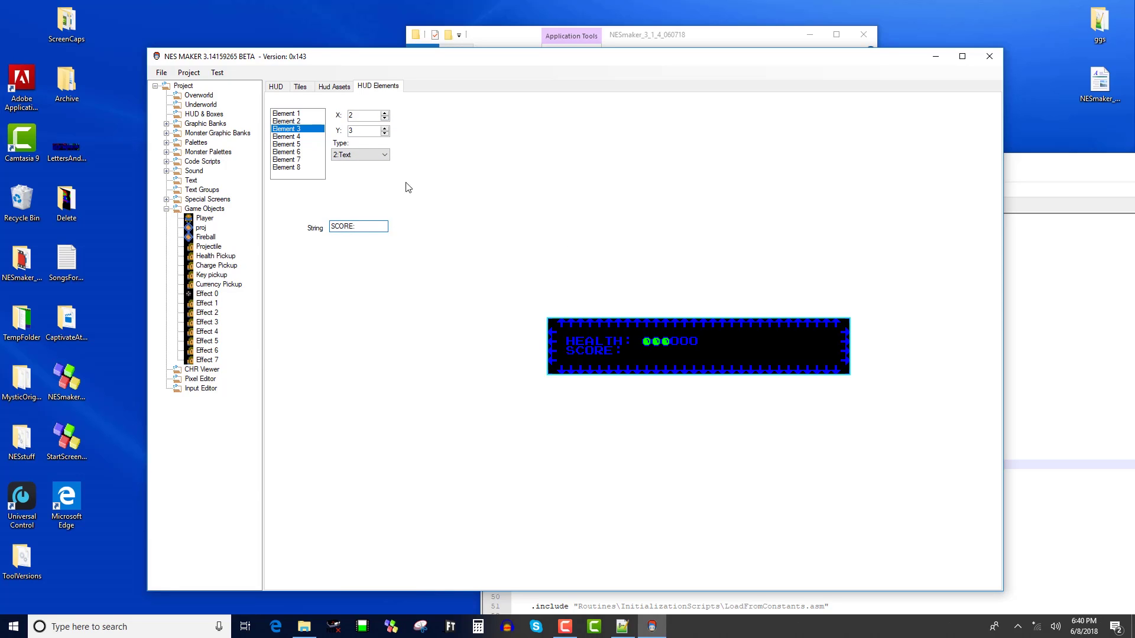
- Compile and run the game, move the player around the monsters to check the HUD with the score label, and close the emulator
left_click(217, 72)
left_click(233, 98)
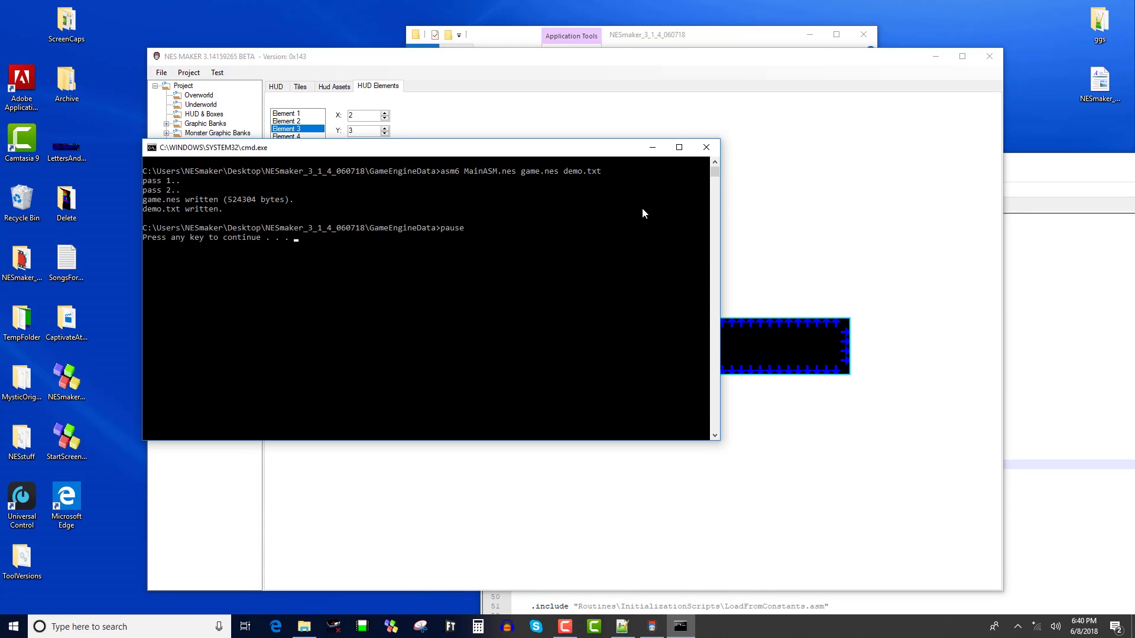
key("Return")
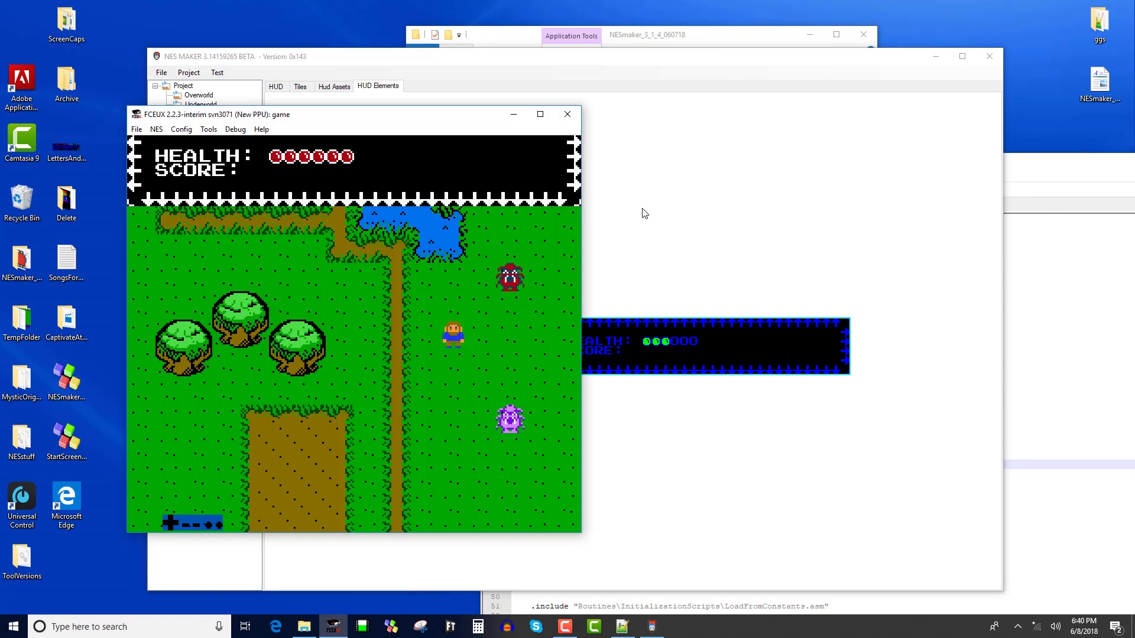
key("Right")
key("Up")
key("Left")
key("Down")
key("Right")
key("Left")
key("Up")
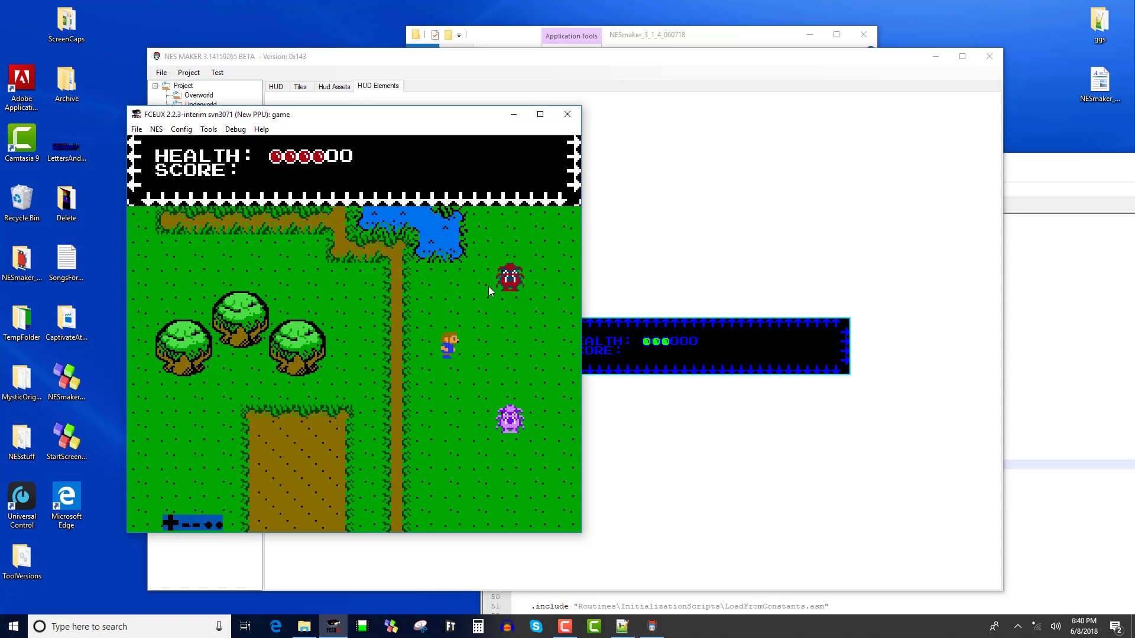
key("Right")
left_click(567, 114)
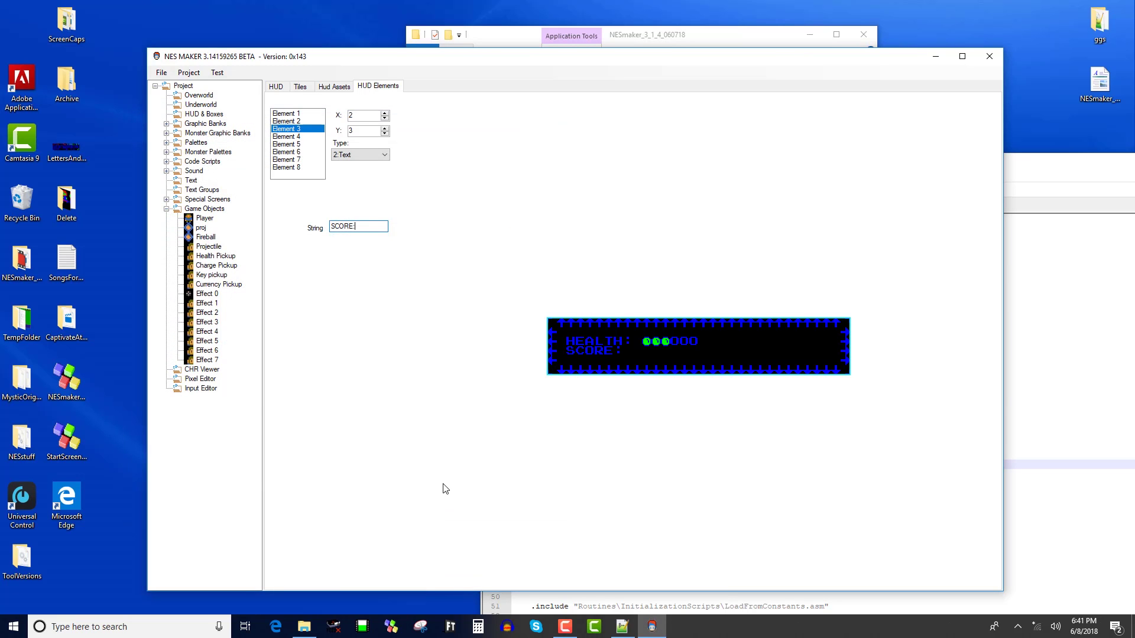
- Set HUD Element 4's type to 3:Number, its max value to 6 and its string to GLOBAL_Player1_Score
left_click(310, 137)
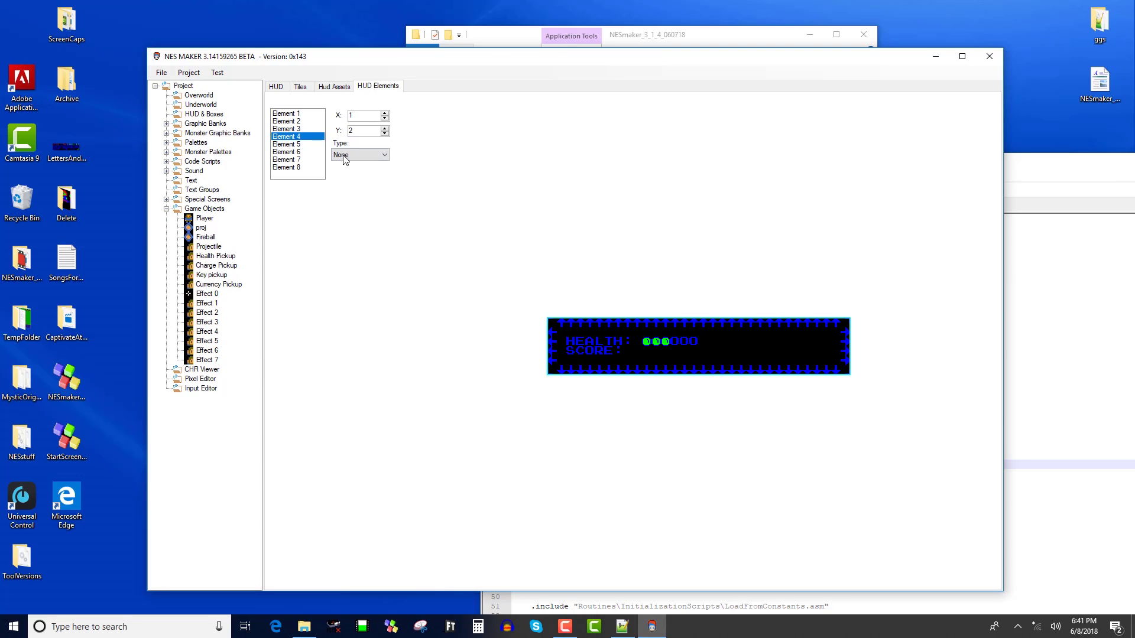
left_click(373, 155)
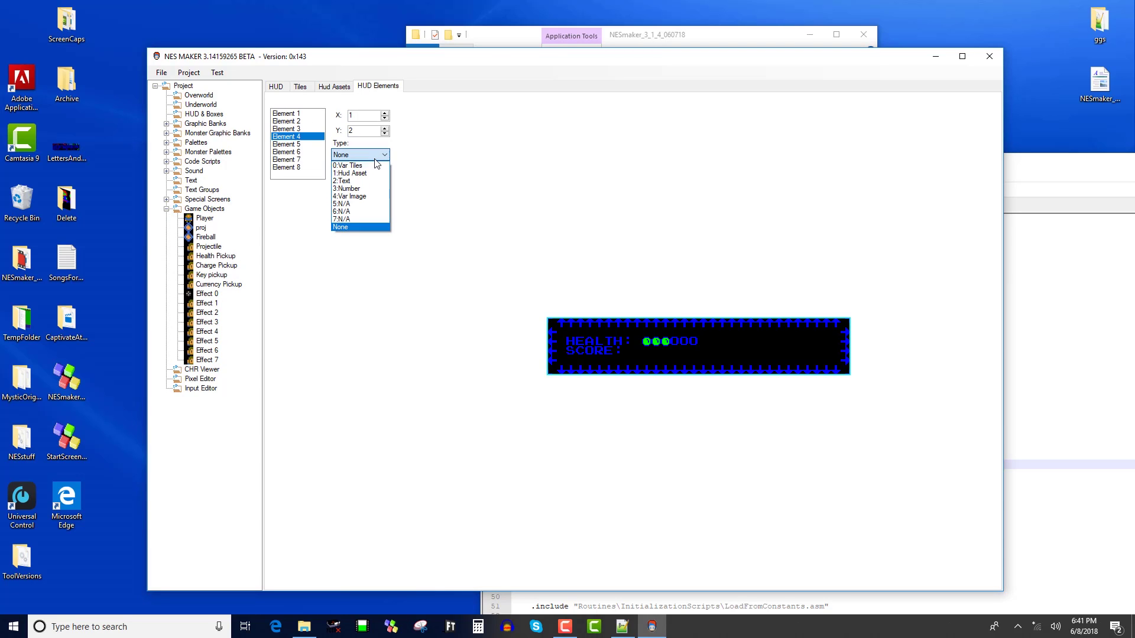
left_click(382, 188)
left_click(347, 209)
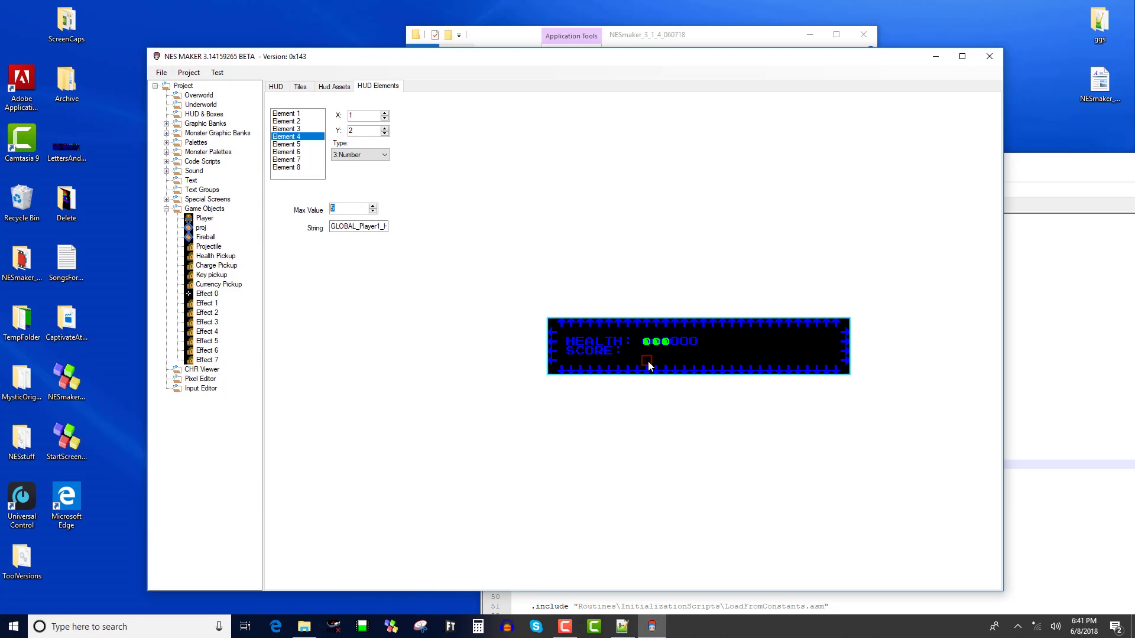
type("6")
key("Tab")
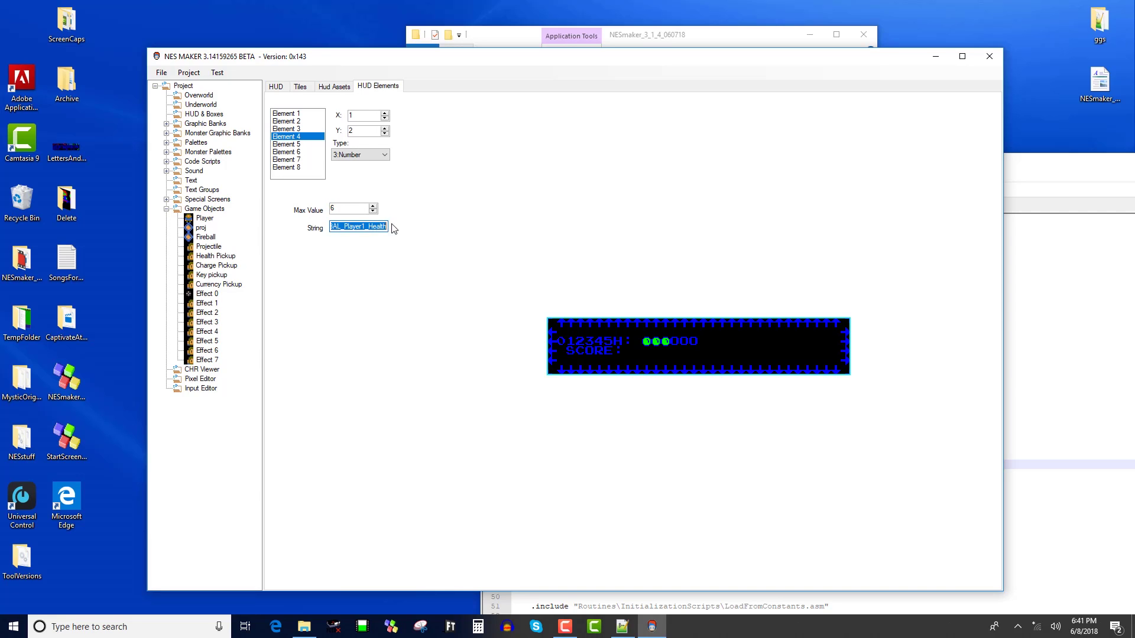
left_click_drag(382, 226, 427, 229)
type("Score")
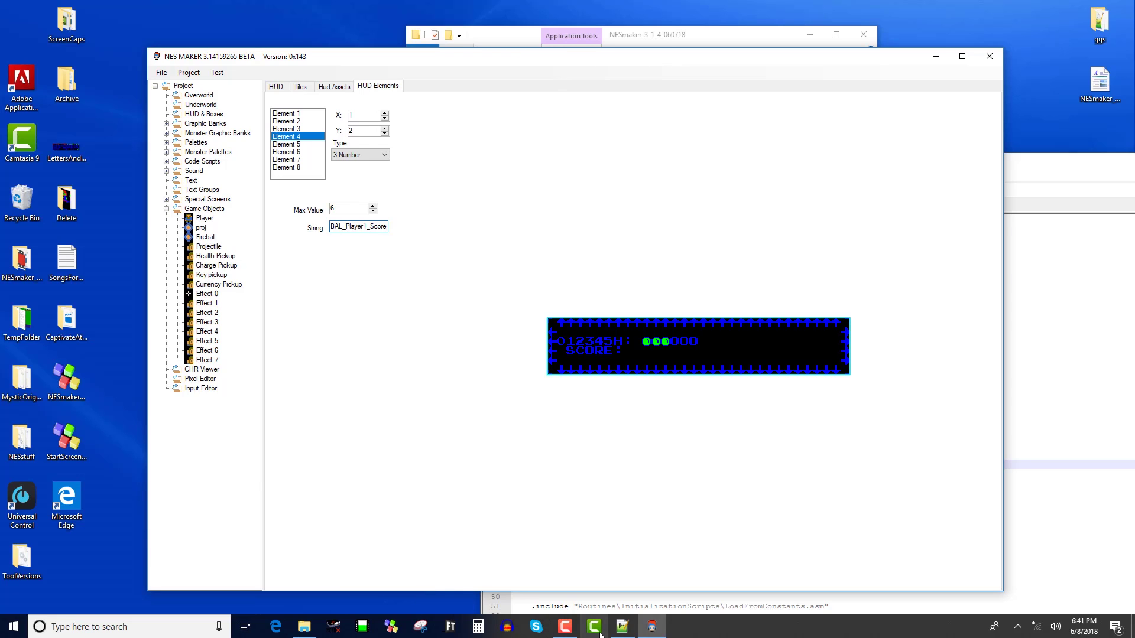
- Switch to Notepad++ and check the GLOBAL_Player1_Score declaration in UserVariables.asm, returning to NES Maker
left_click(622, 627)
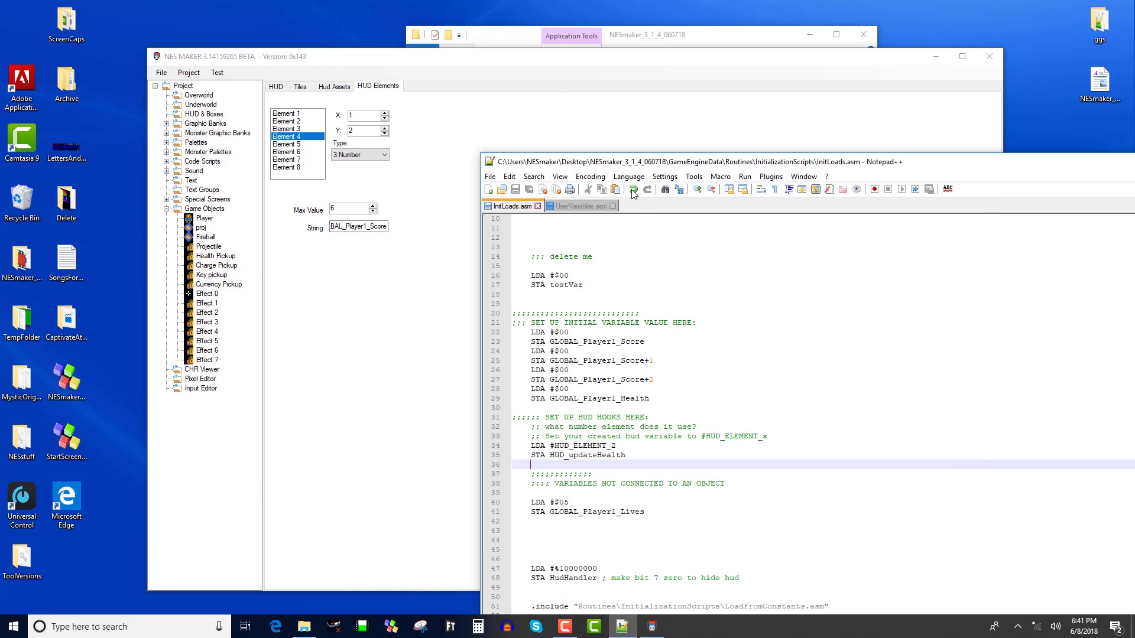
left_click(585, 206)
left_click_drag(525, 302, 624, 304)
left_click_drag(696, 304, 632, 306)
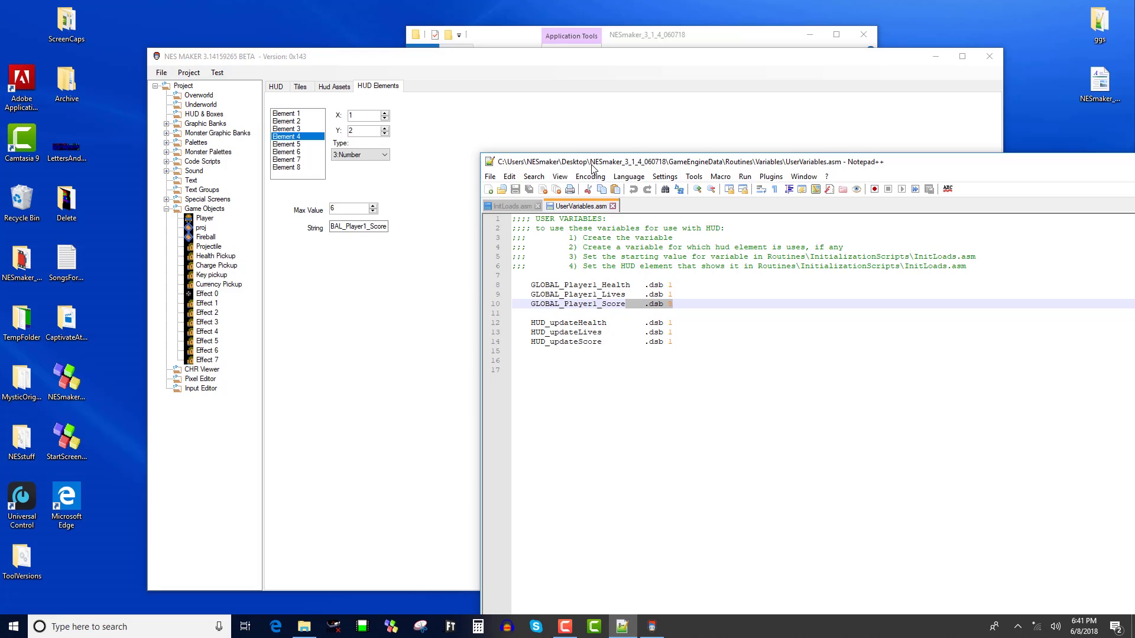
left_click(320, 215)
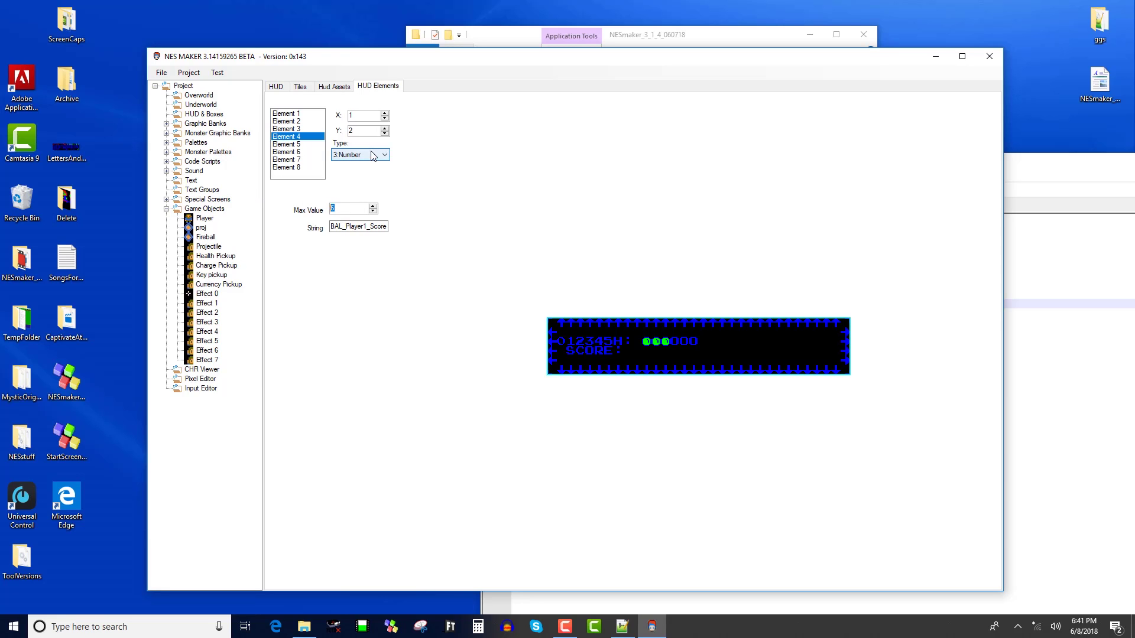
- Position Element 4 beside the score label at X 10, Y 3 and select its string for checking
left_click(384, 113)
left_click(384, 112)
left_click(384, 113)
left_click(384, 113)
left_click(384, 113)
left_click(384, 112)
left_click(385, 112)
left_click(384, 113)
left_click(384, 112)
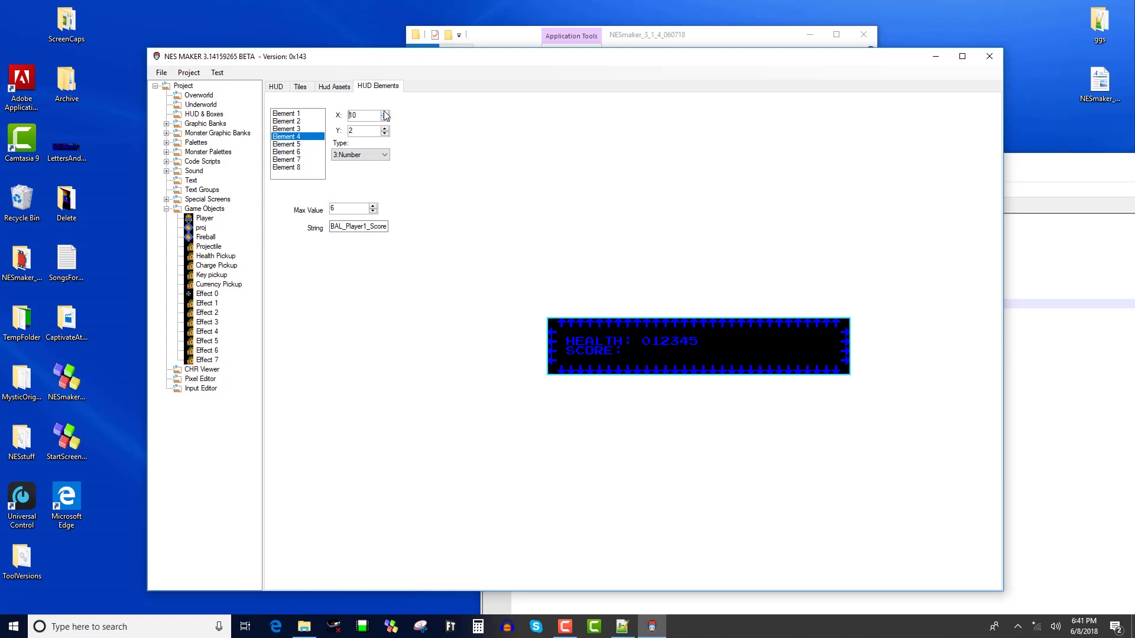
left_click(385, 128)
left_click(384, 227)
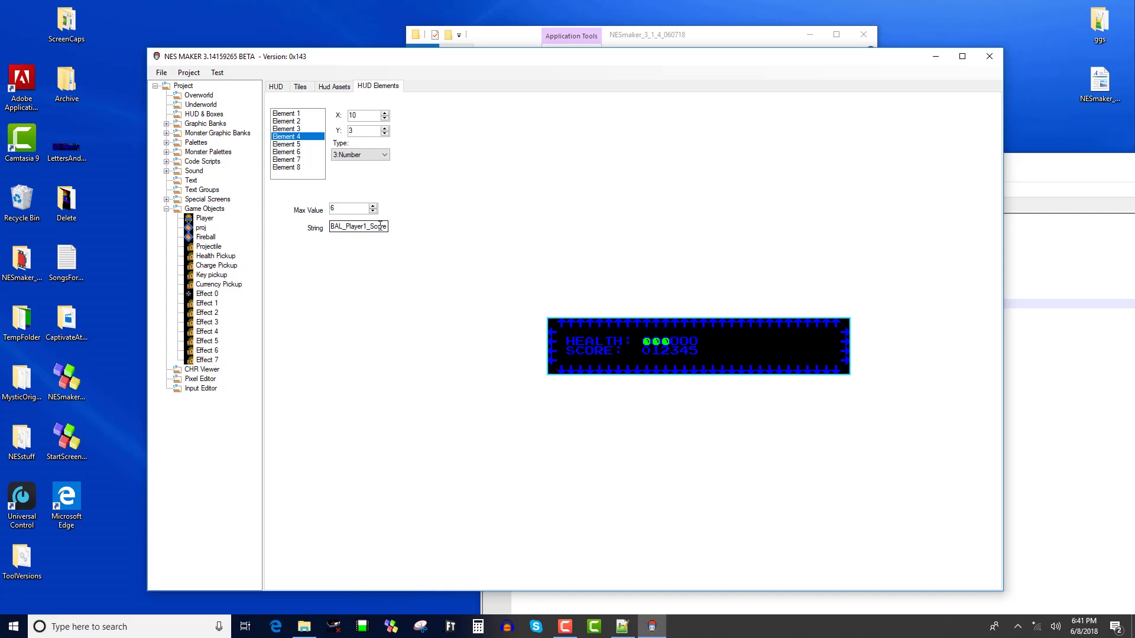
left_click_drag(387, 226, 278, 213)
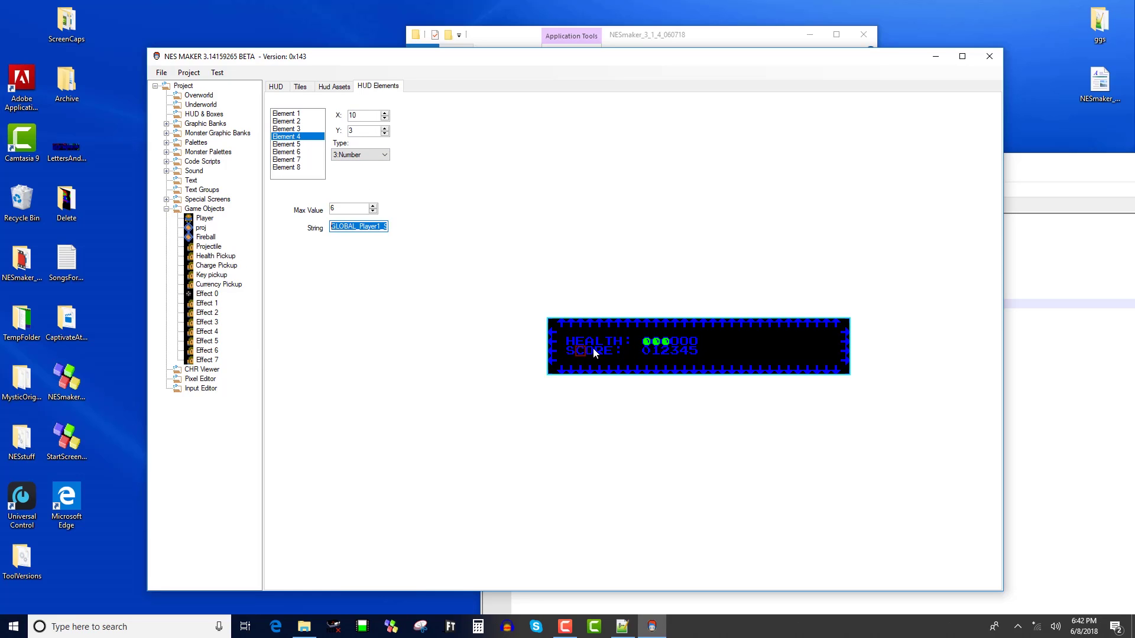
- In InitLoads.asm in Notepad++, add LDA #HUD_ELEMENT_4 and STA HUD_updateScore below the health hook, and save the file
left_click(623, 628)
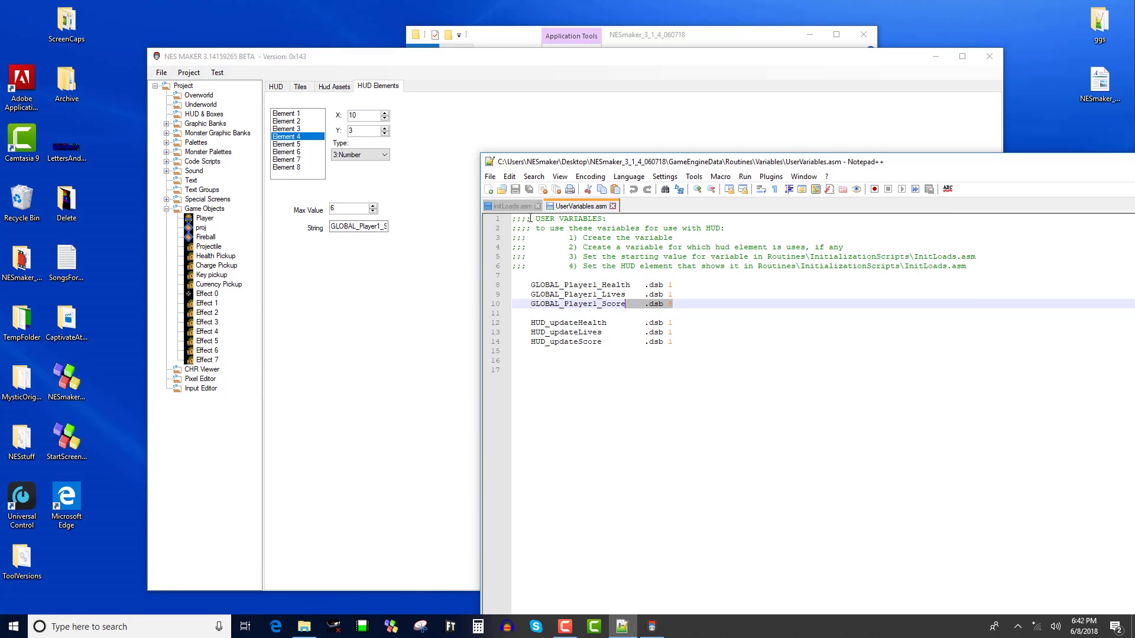
left_click(511, 206)
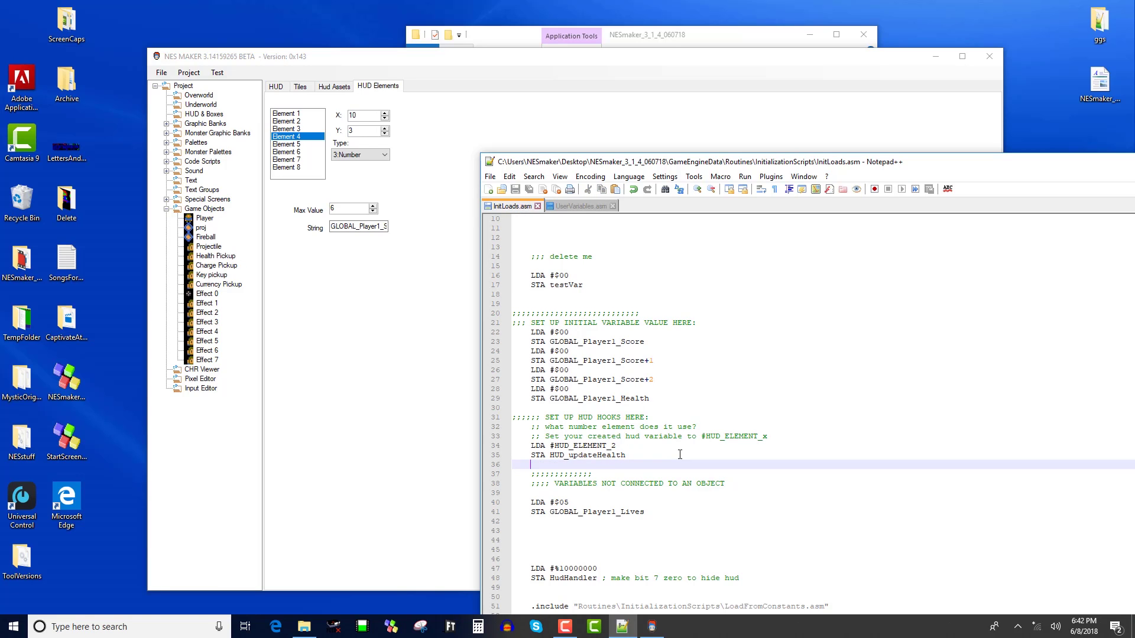
key("Return")
type("LDA")
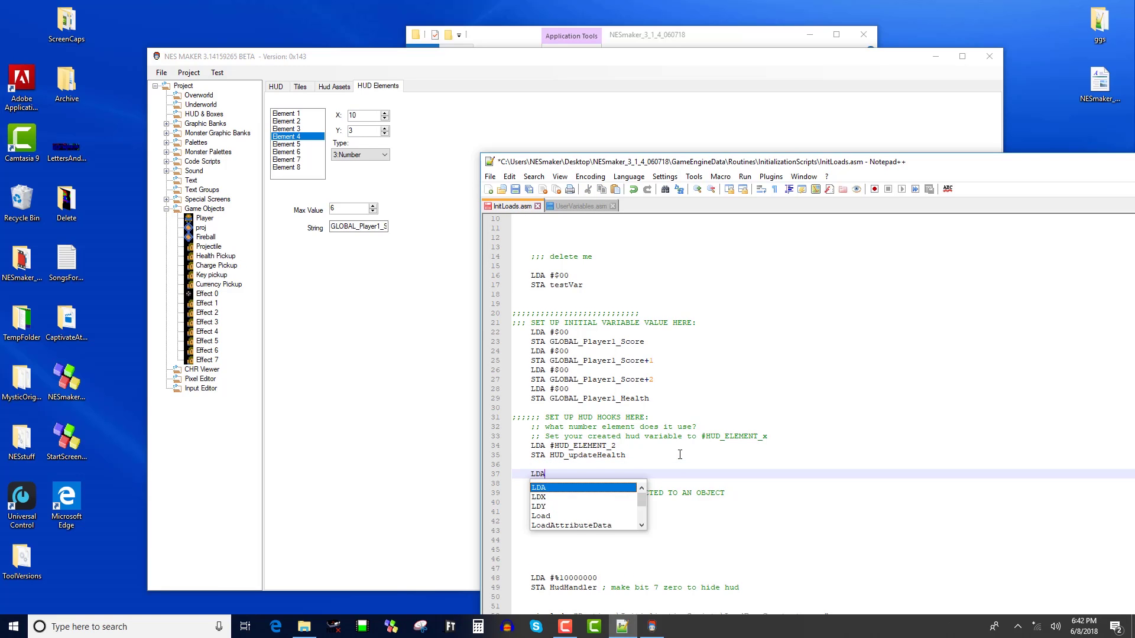
type(" @HUD")
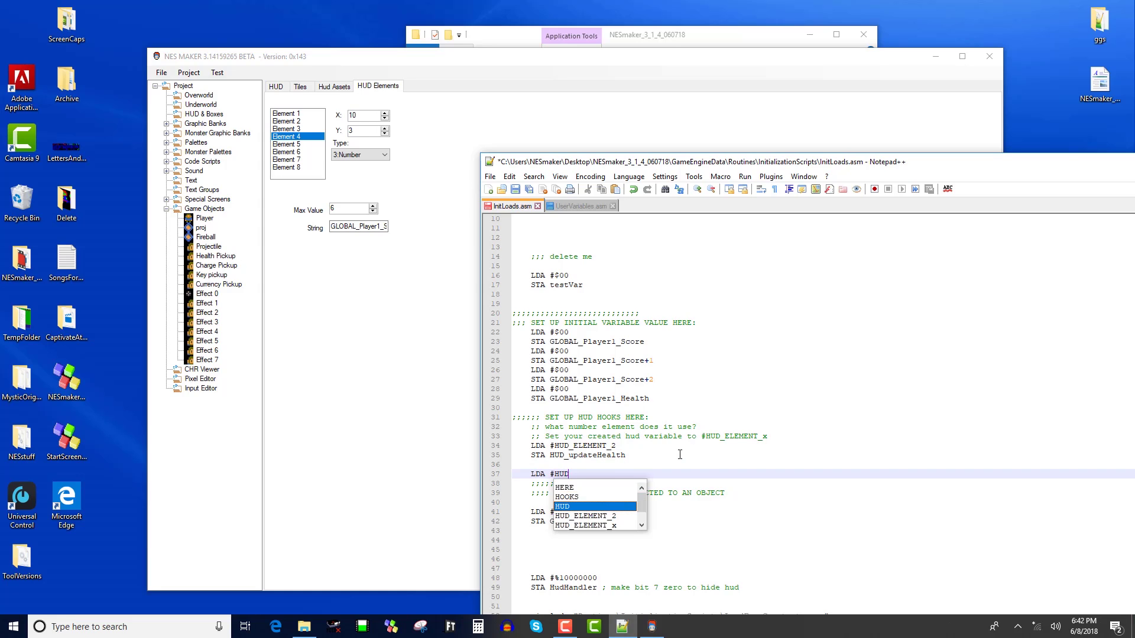
type("_ELEMENT_3")
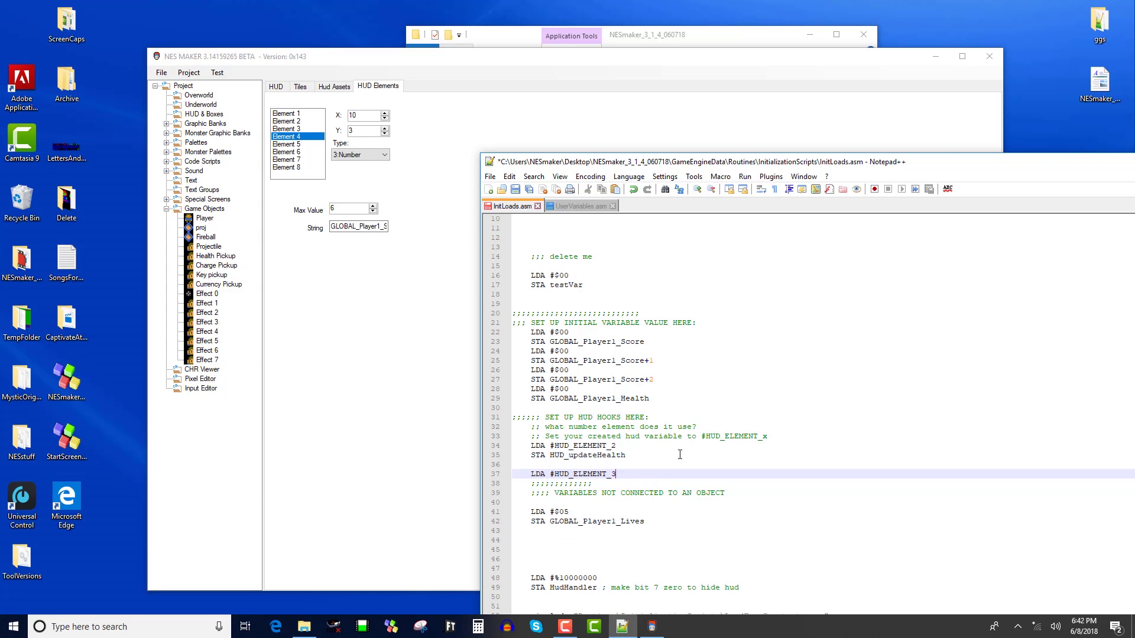
key("Return")
type("STA H")
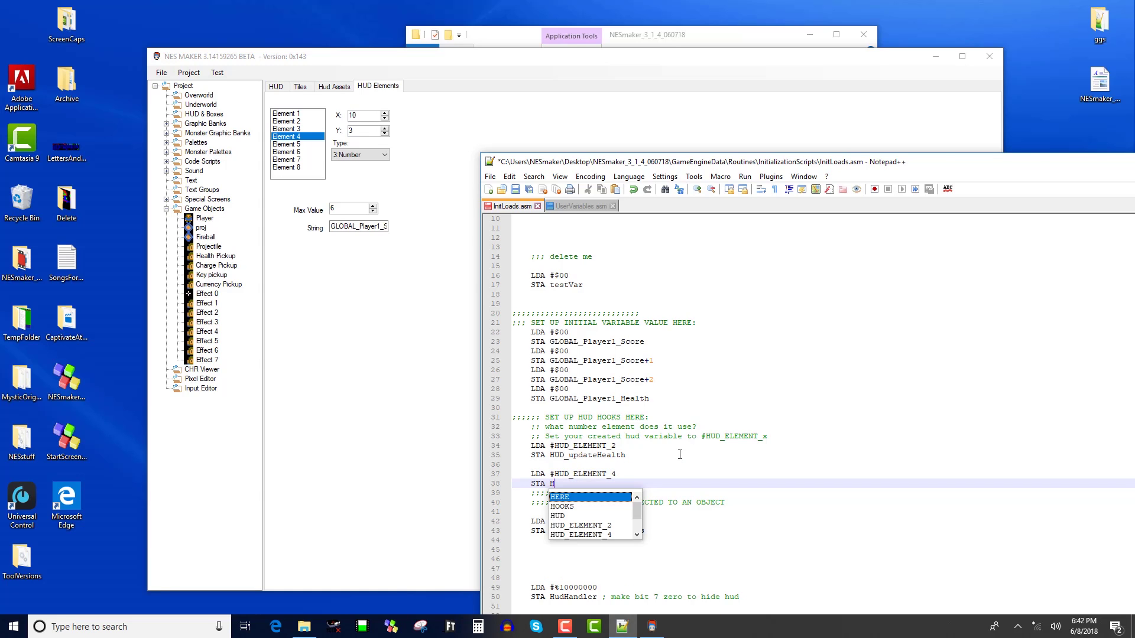
type("UD_update")
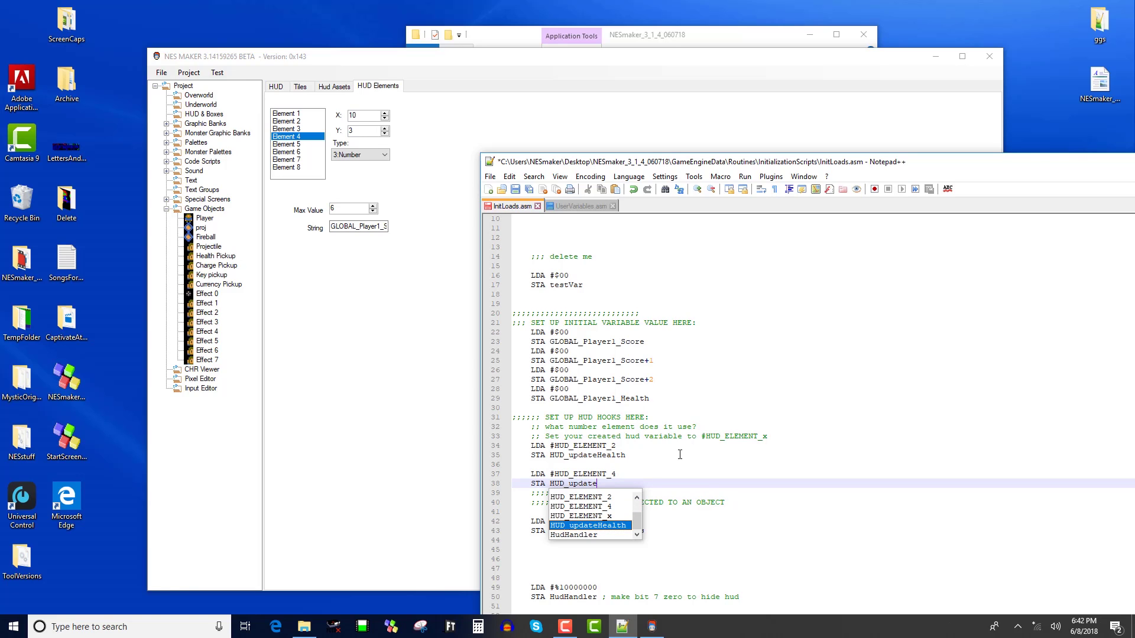
type("S")
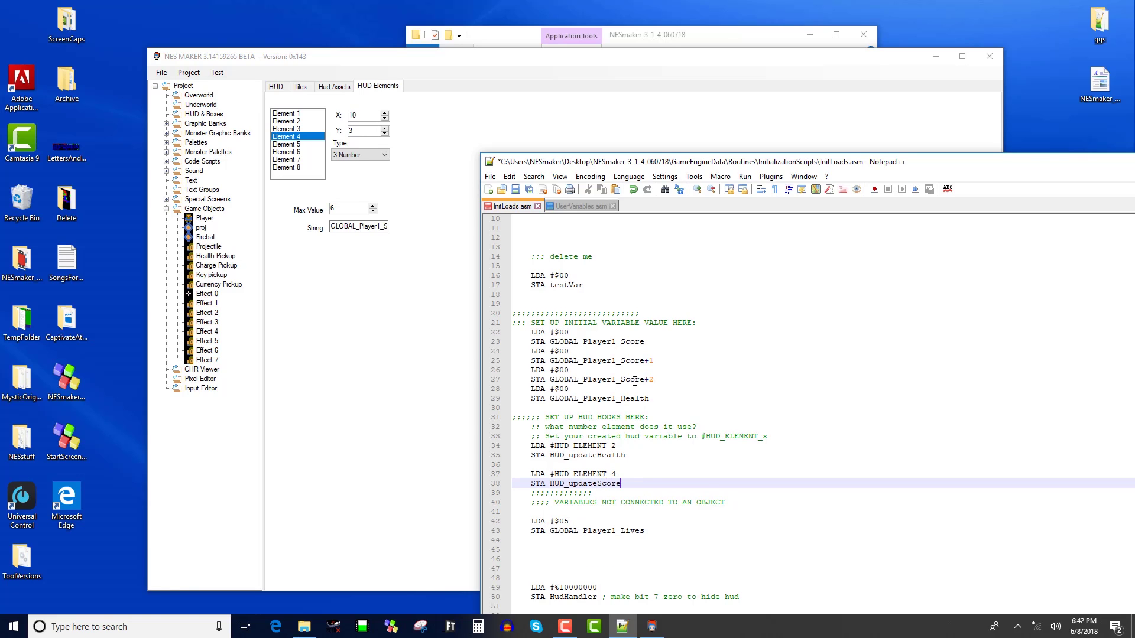
type("core")
key("ctrl+s")
- Review the player and HUD update variable declarations in UserVariables.asm and return to NES Maker
left_click(580, 206)
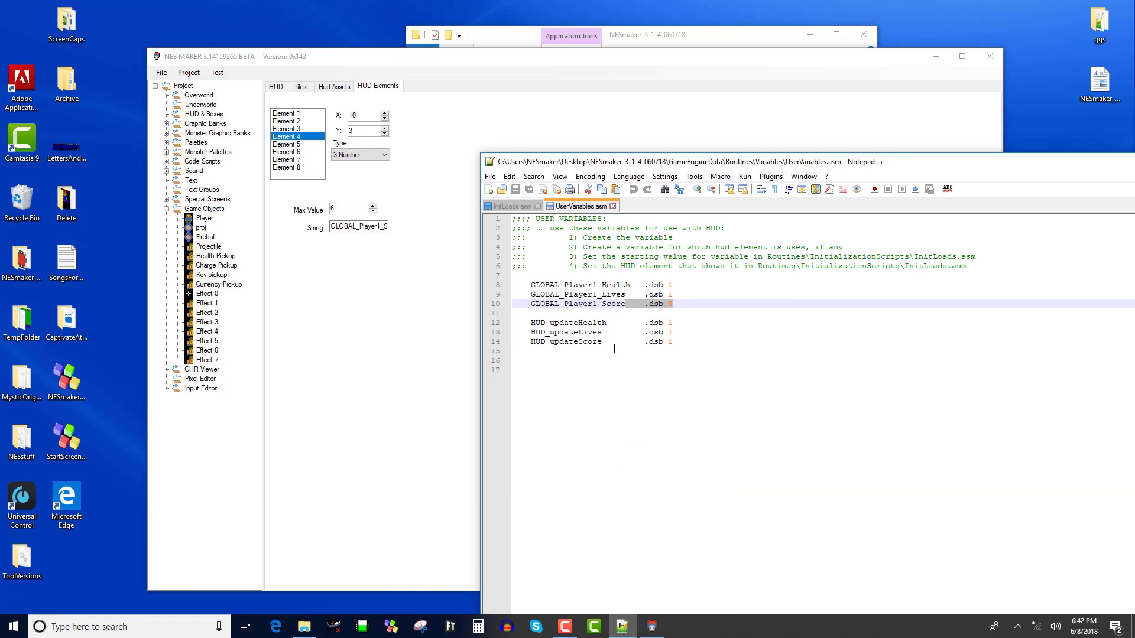
left_click_drag(715, 361, 513, 285)
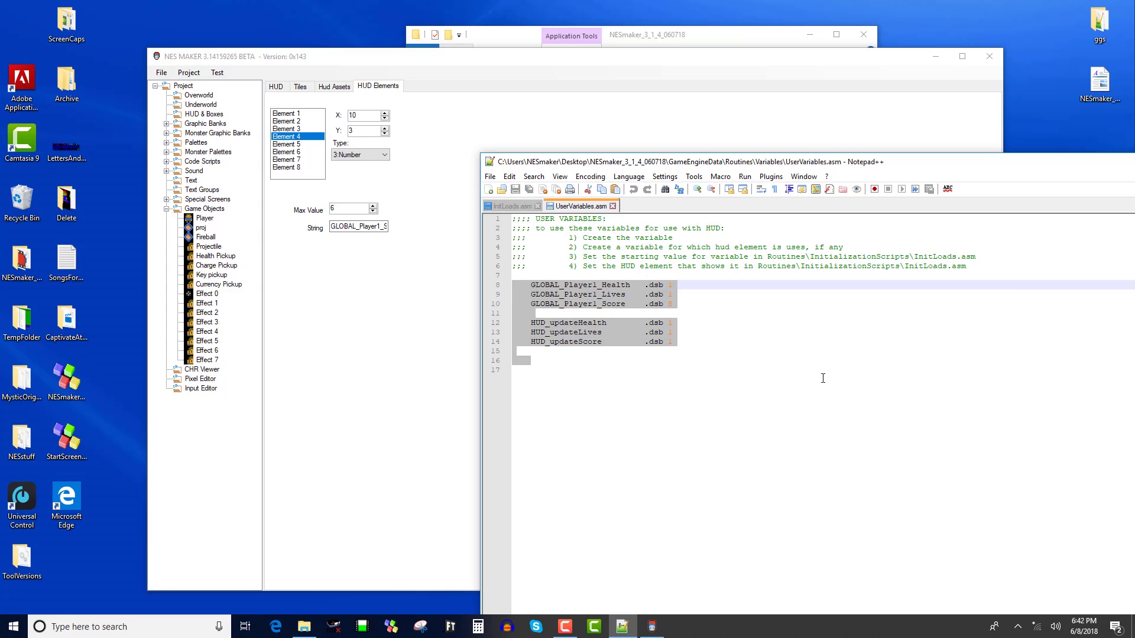
left_click(397, 299)
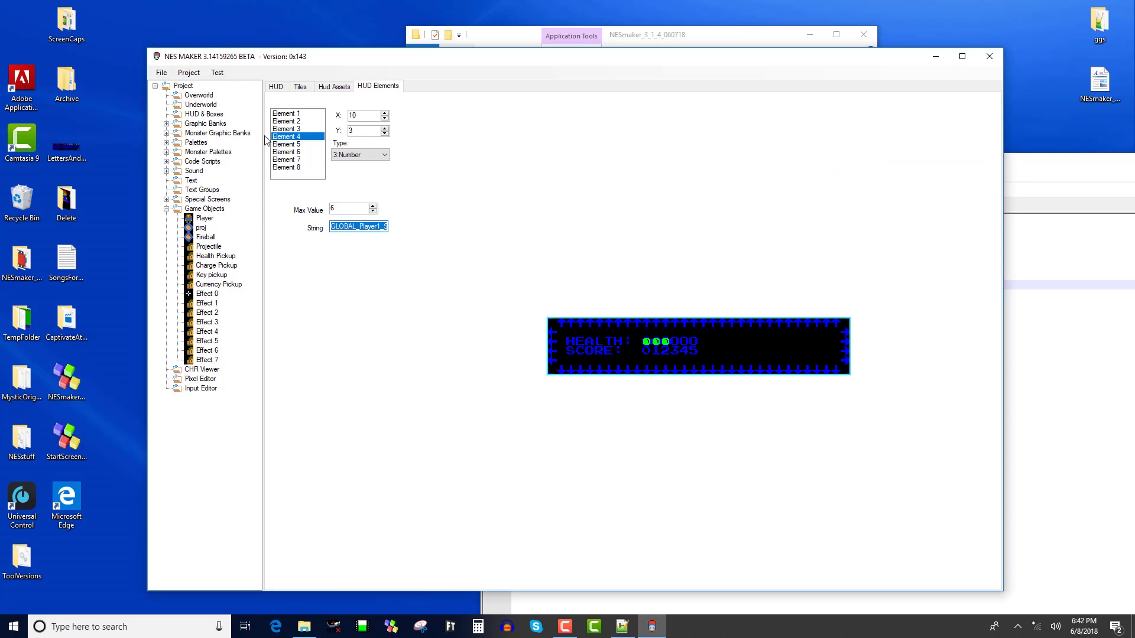
- Export and test the game, moving the player around and shooting the red monster to check the score display
left_click(217, 72)
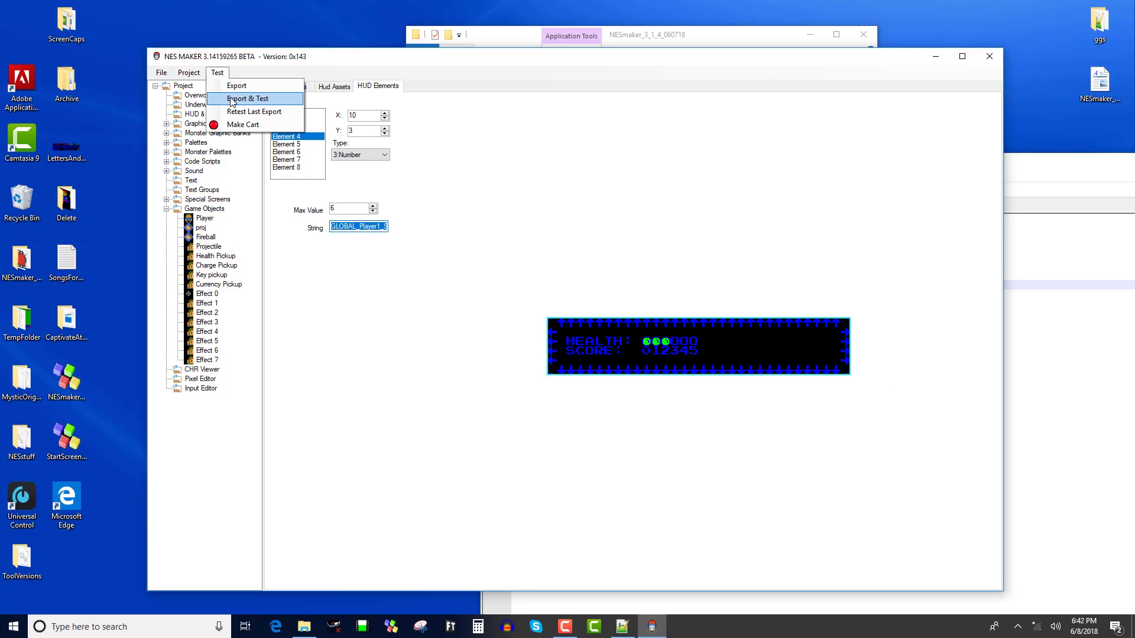
left_click(231, 100)
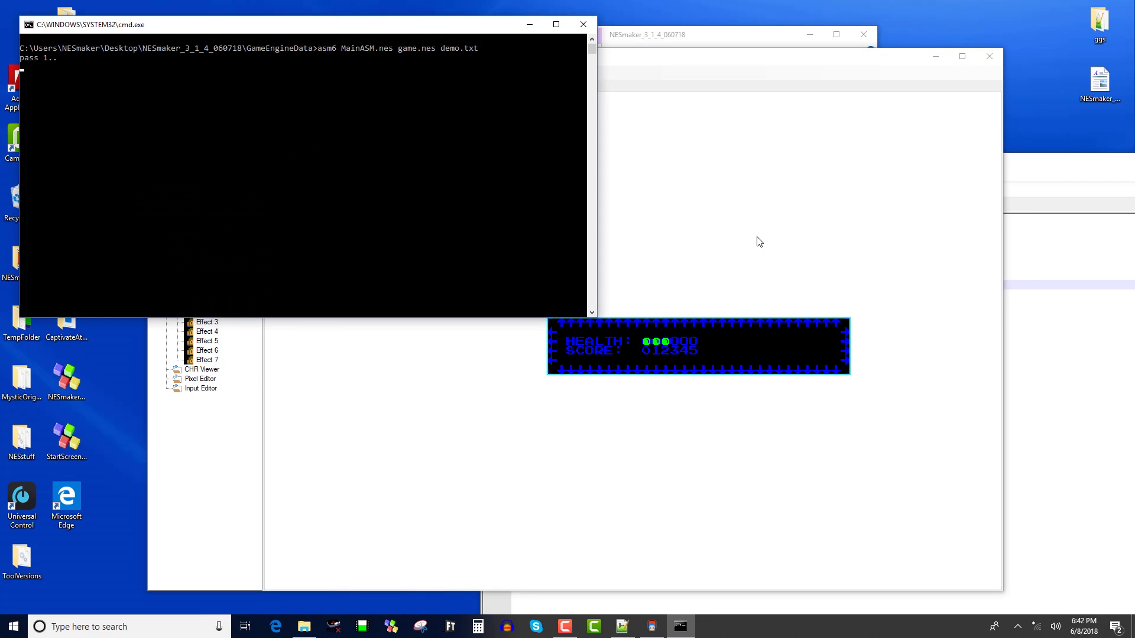
key("space")
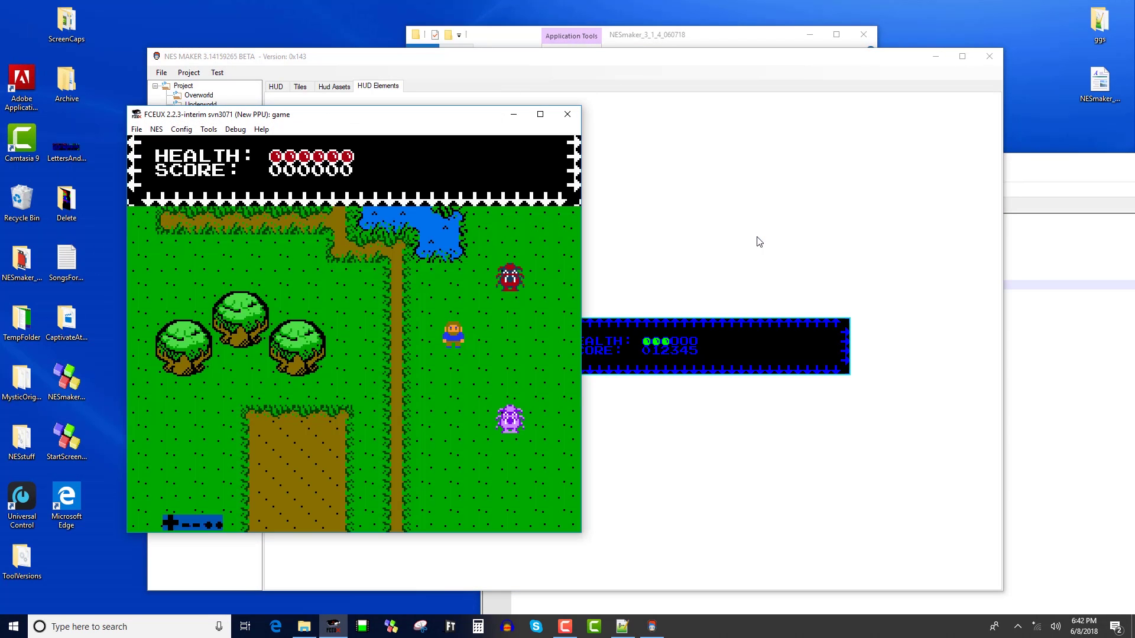
key("Right")
key("Up")
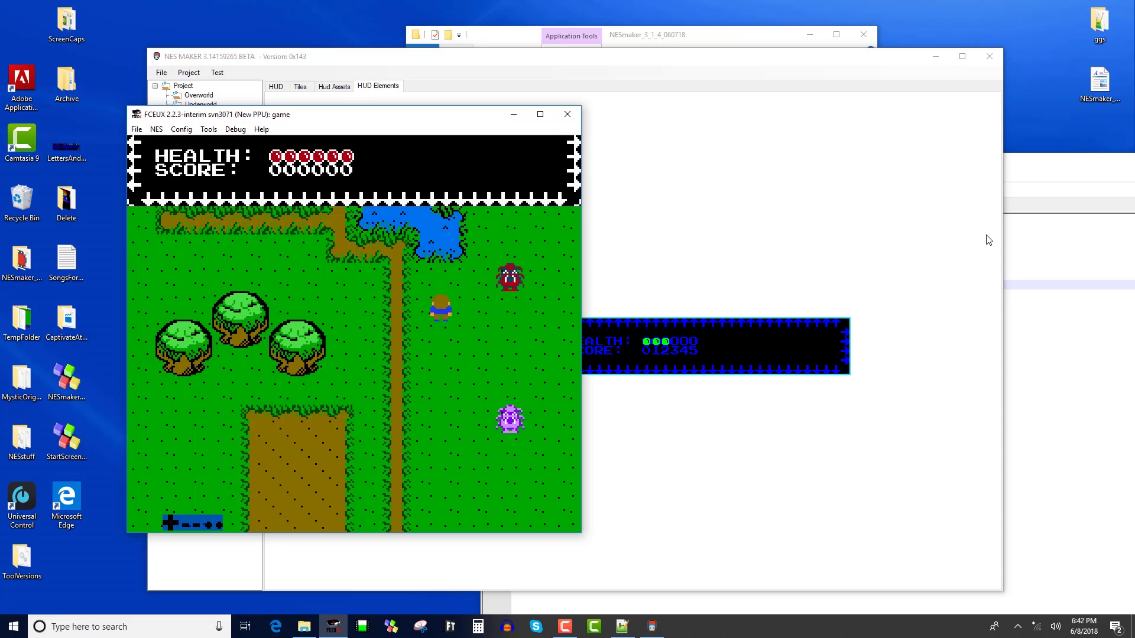
key("Left")
key("Up")
key("Right")
key("Down")
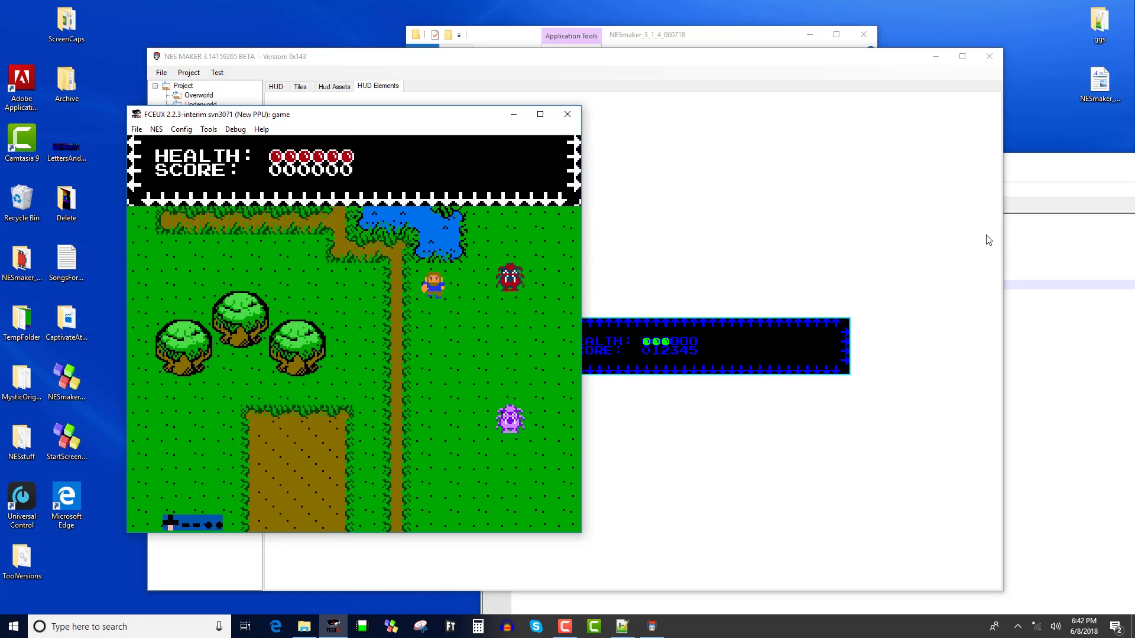
key("Right")
key("Right")
key("Up")
key("f")
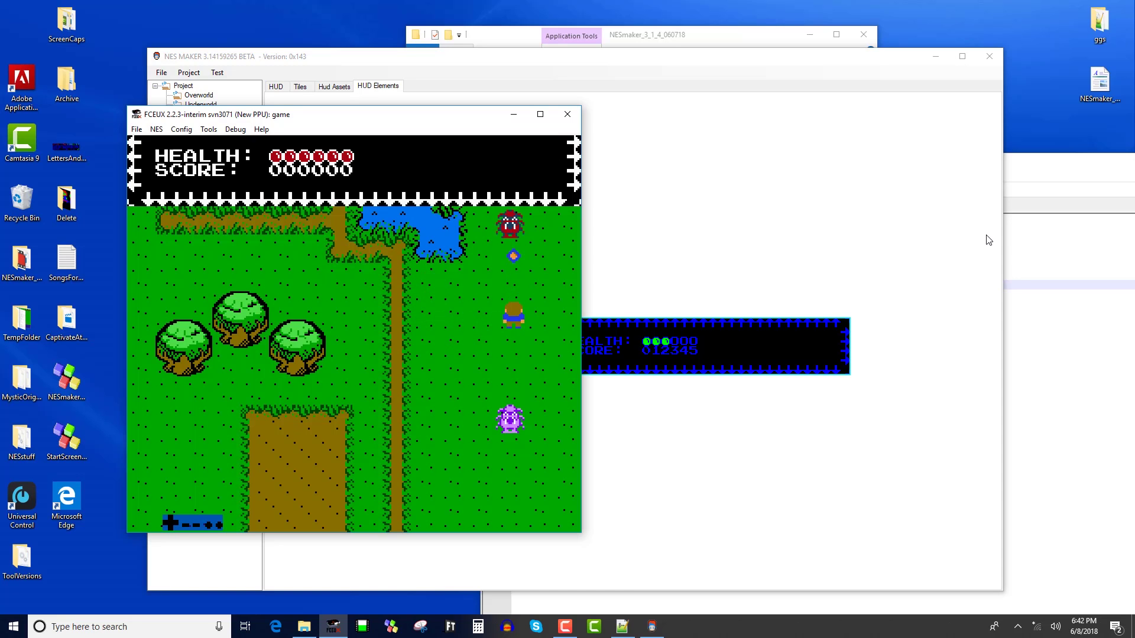
key("Left")
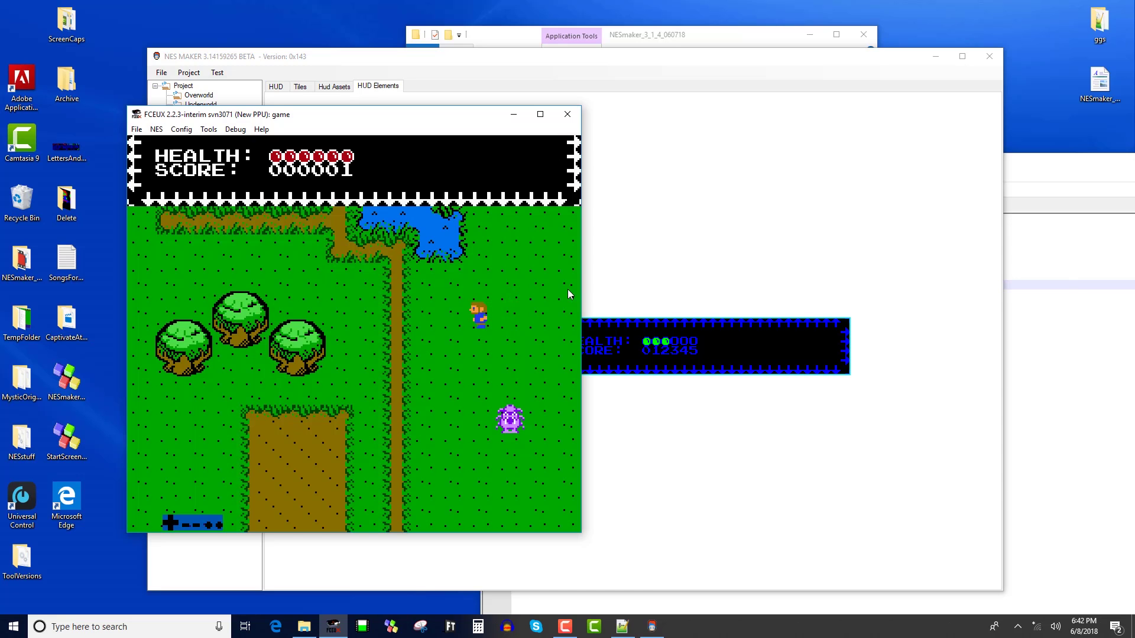
- Shoot the purple monster to check its score increase, and walk the player right and back left
key("Right")
key("Down")
key("f")
key("f")
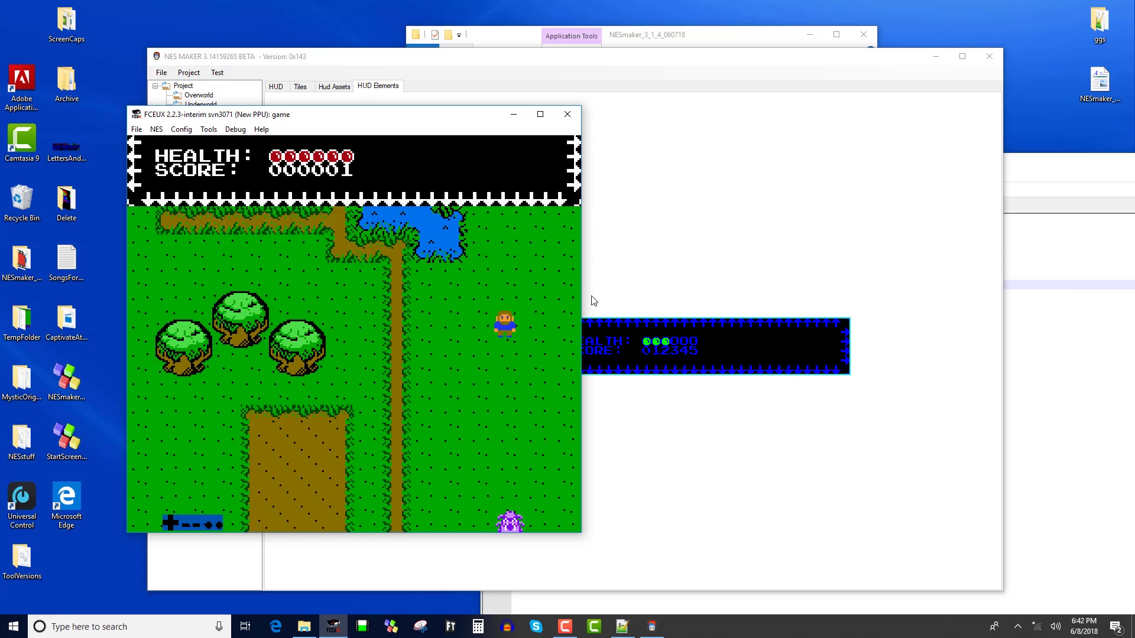
key("f")
key("Right")
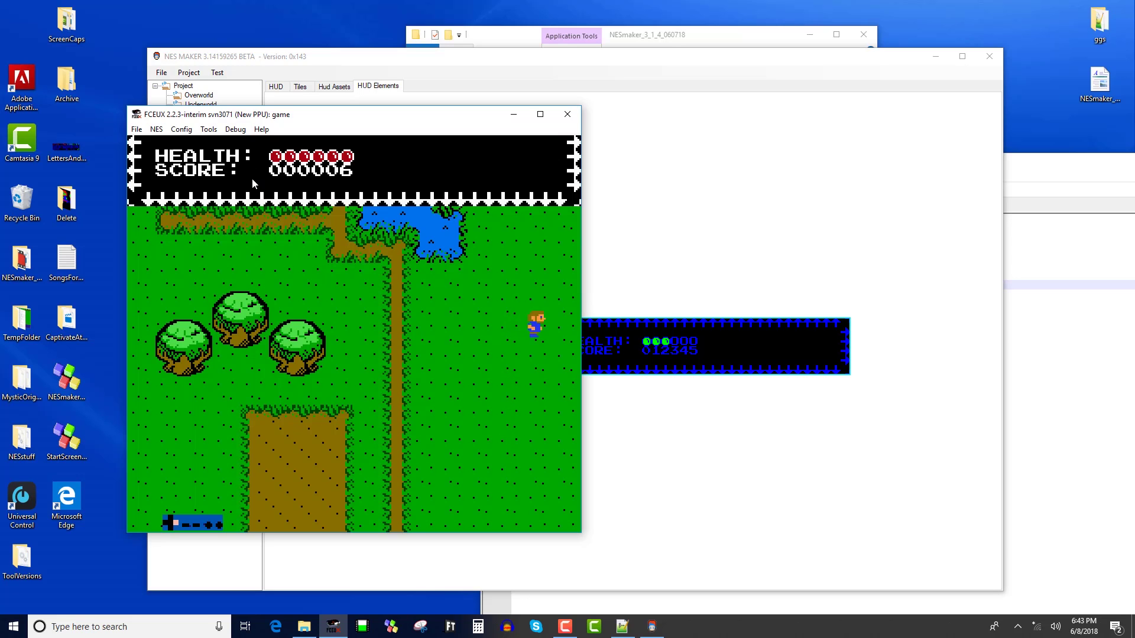
key("Left")
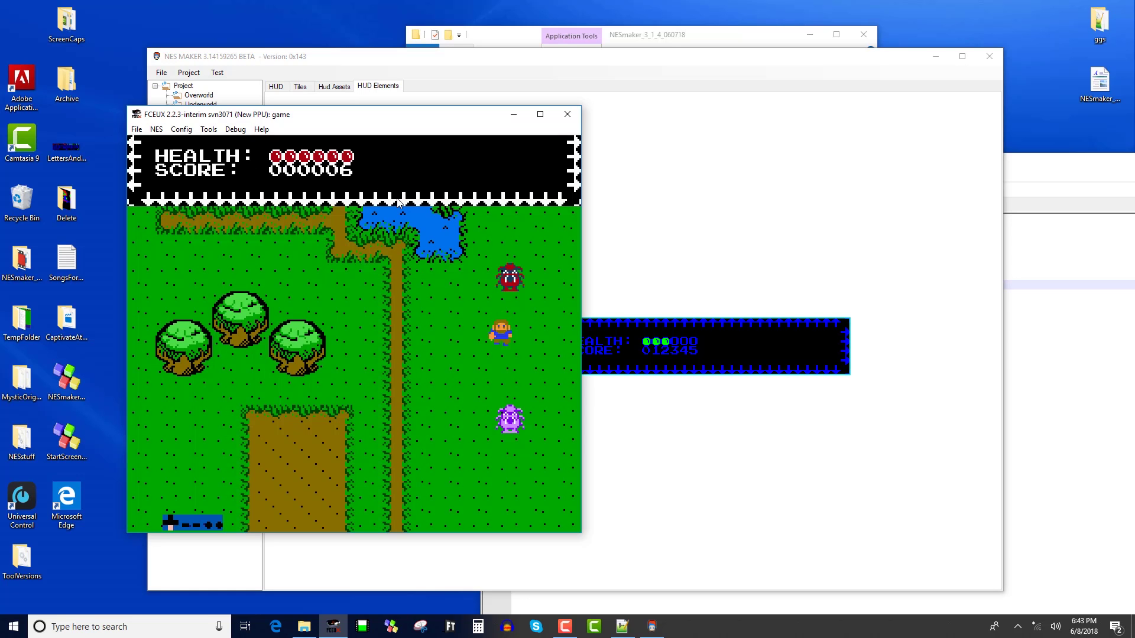
- Turn the player downward and shoot the purple monster to check the score display
key("Down")
key("f")
key("Down")
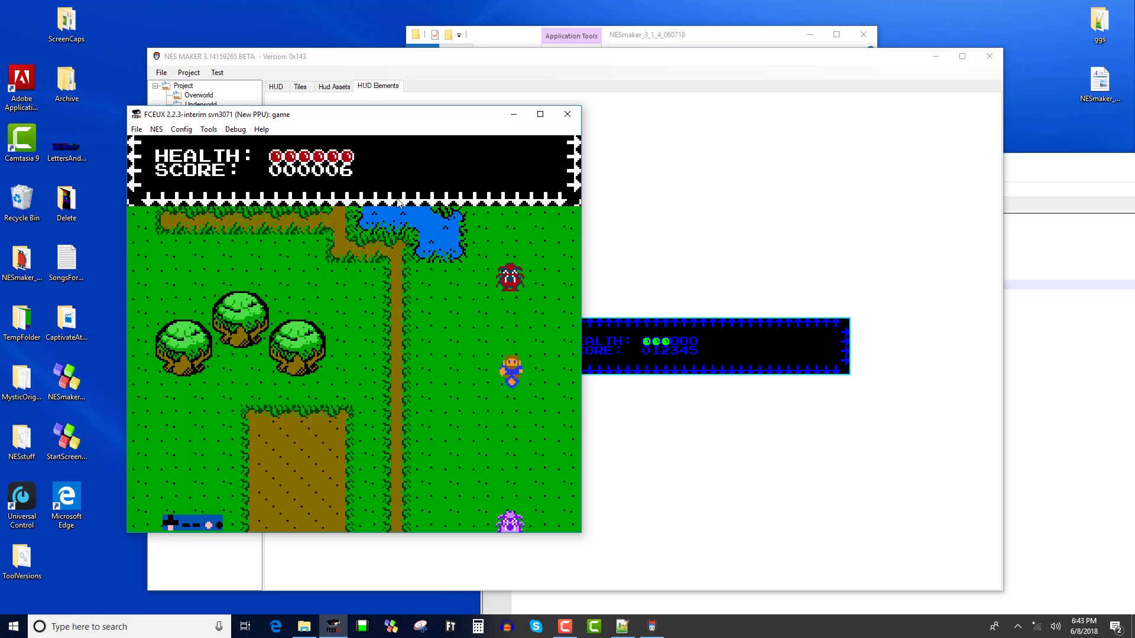
key("f")
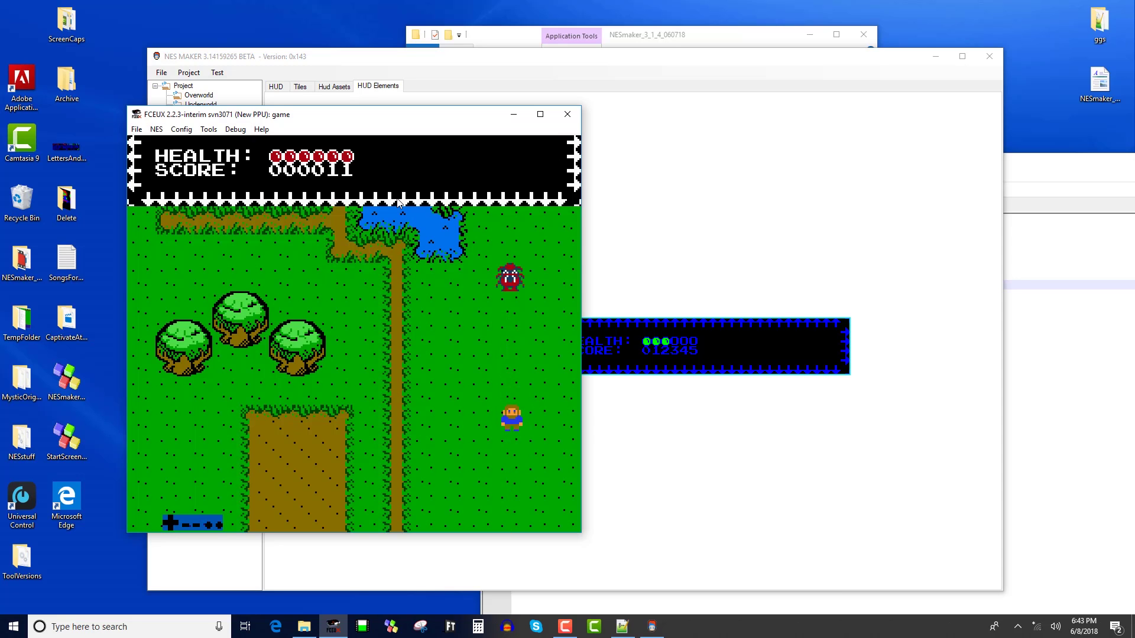
- Walk the player up and around the red monster and shoot it to check the score display
key("Up")
key("f")
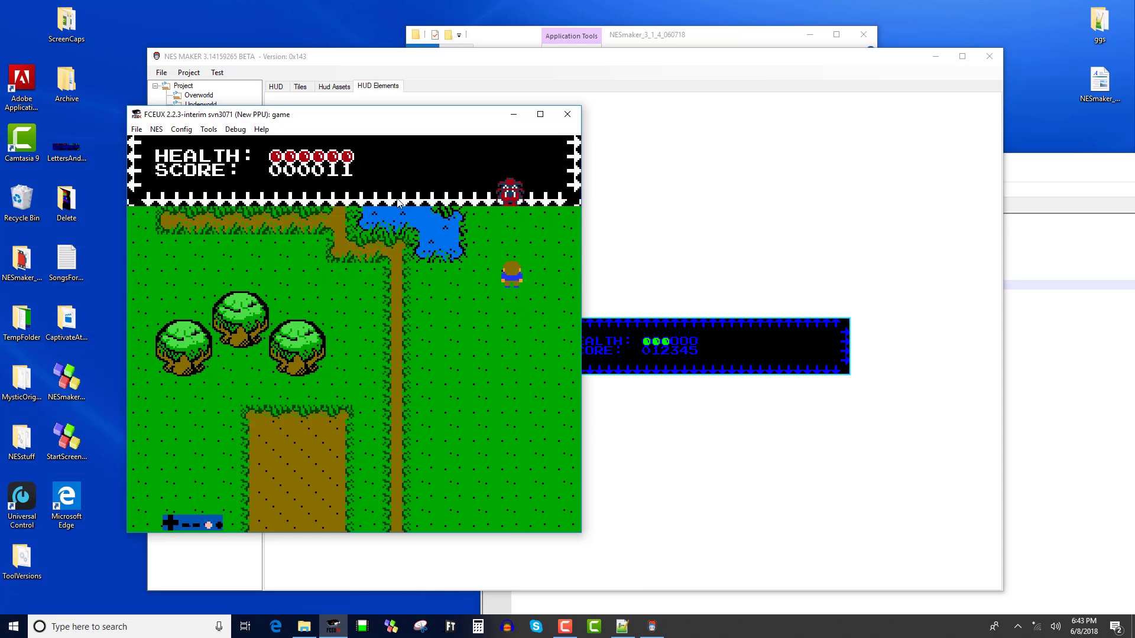
key("Right")
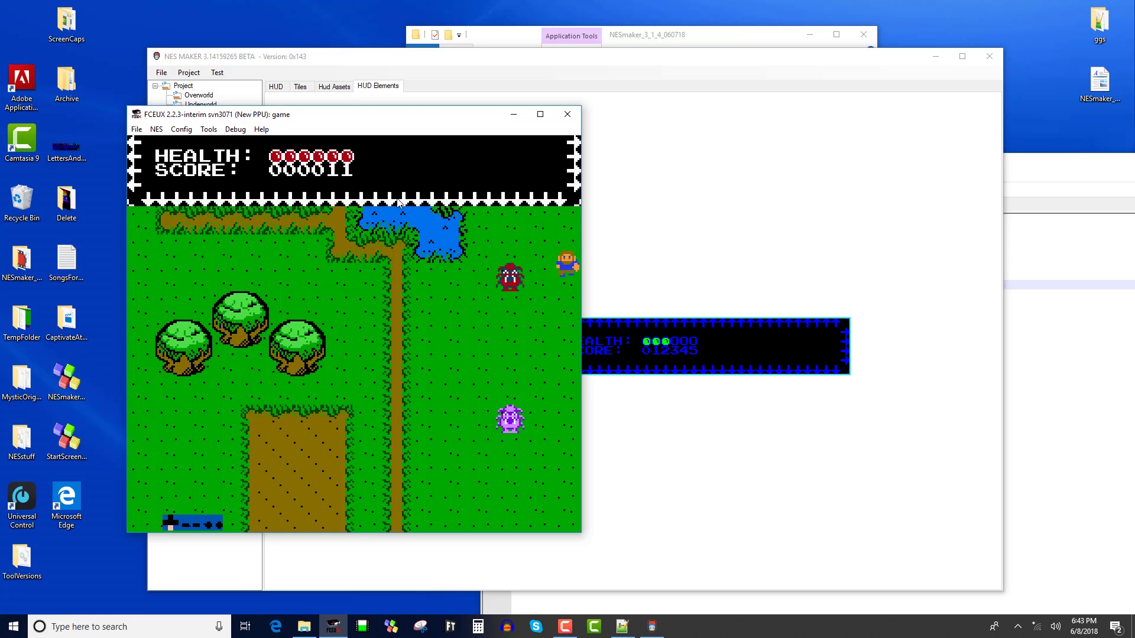
key("Left")
key("Down")
key("Up")
key("f")
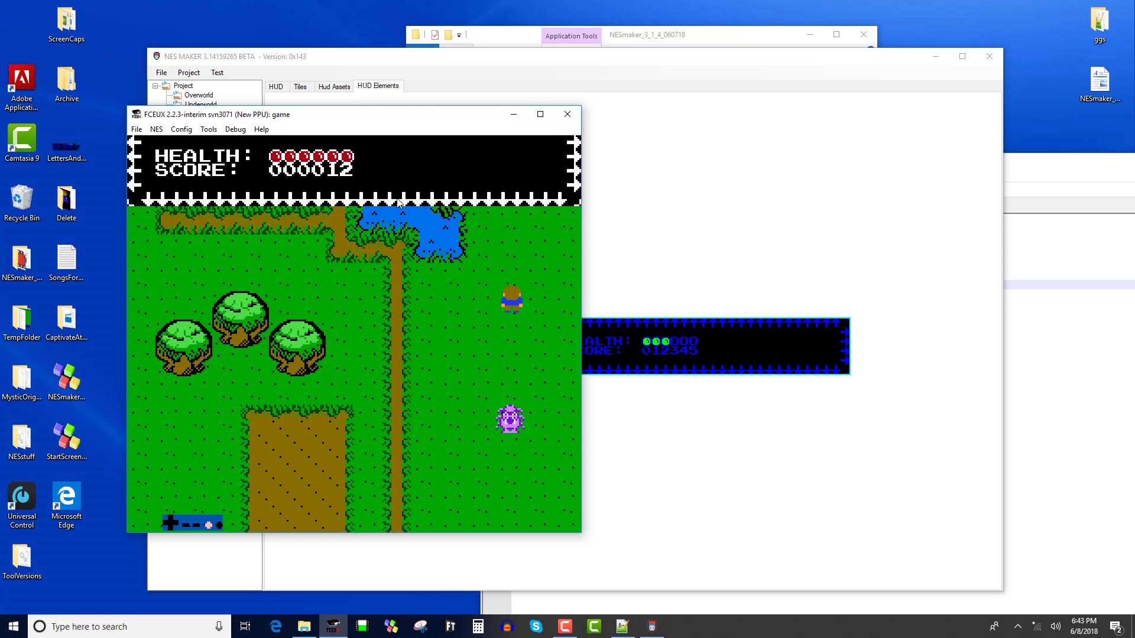
- Walk the player around between the monsters to check the health display, and close the emulator
key("Down")
key("Left")
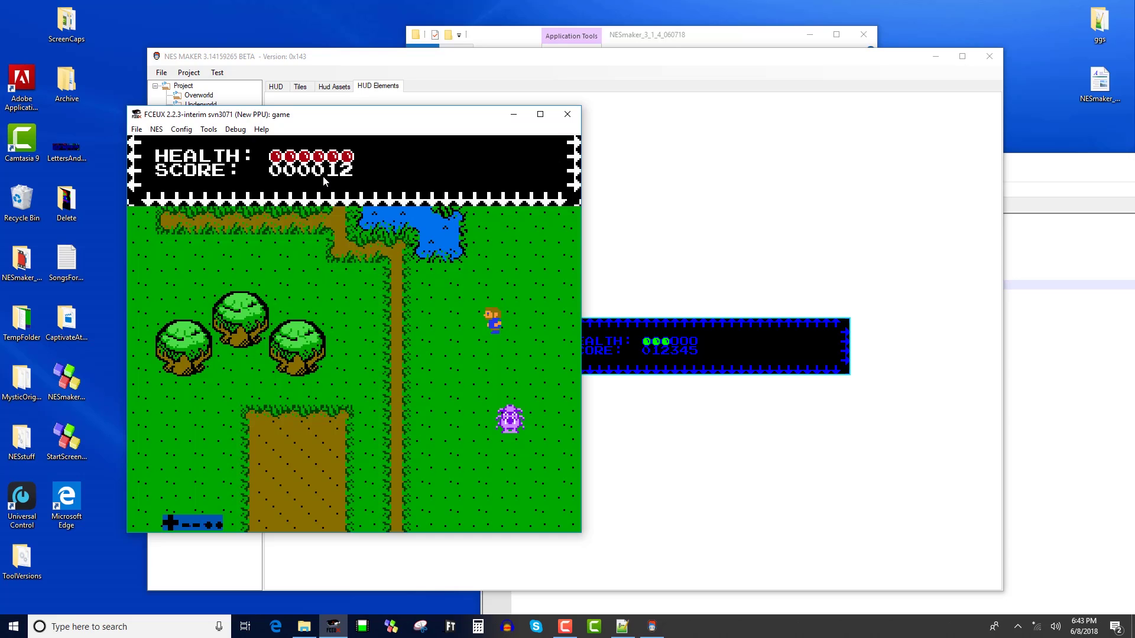
key("Right")
key("Left")
key("Left")
key("Down")
key("Right")
key("Right")
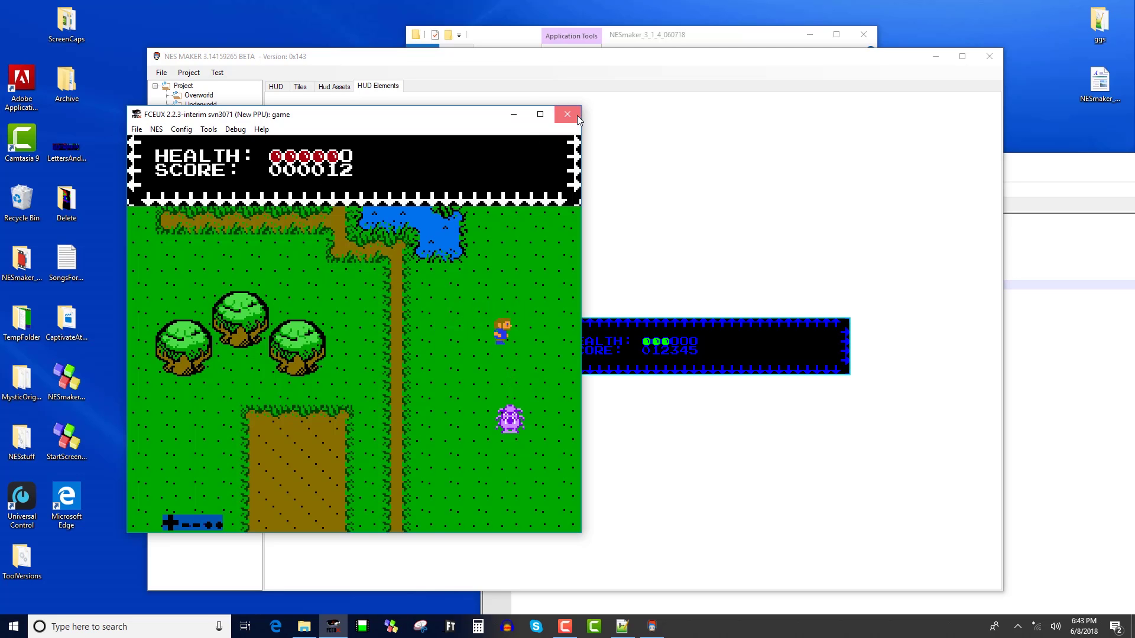
left_click(567, 114)
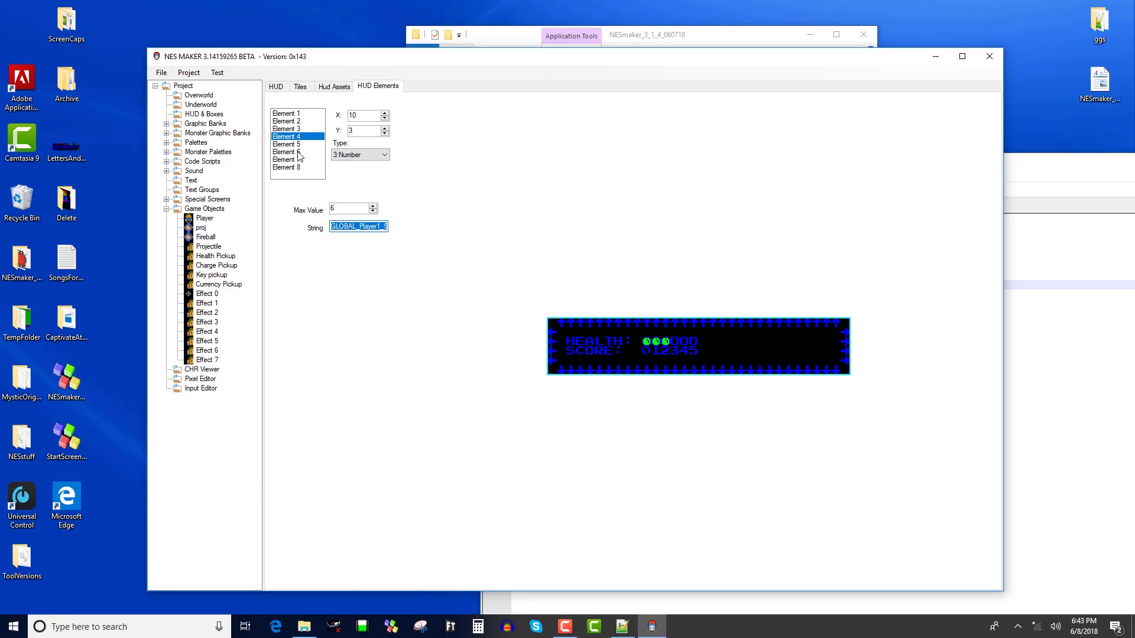
- Add a new HUD asset with width 2 and height 2, and name it Arrows
left_click(346, 89)
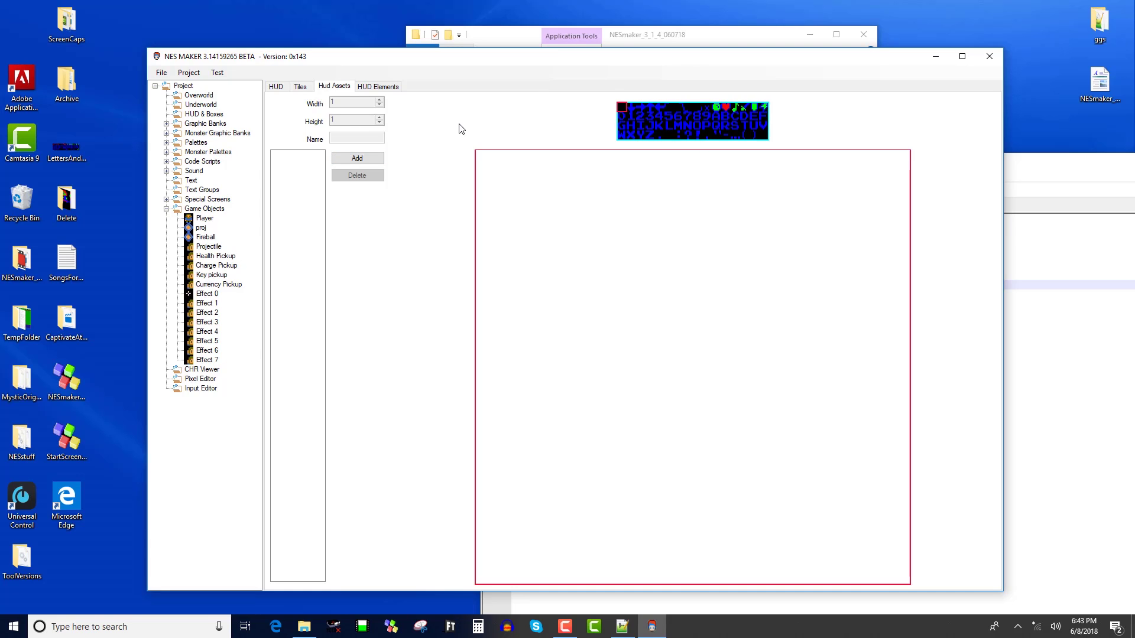
left_click(367, 159)
left_click(305, 155)
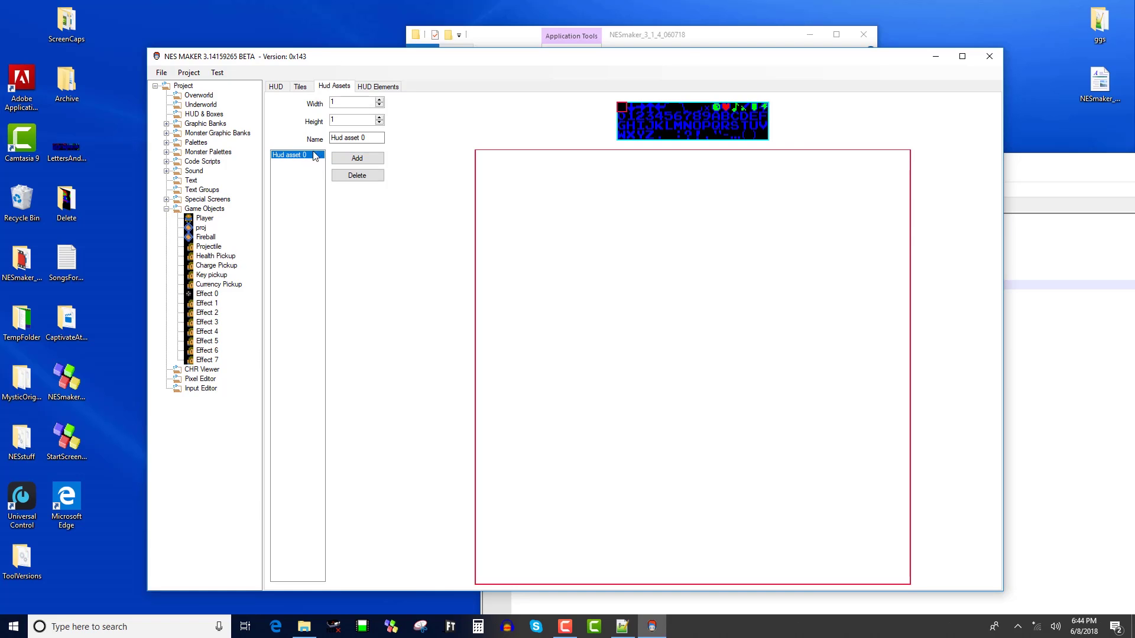
left_click(379, 100)
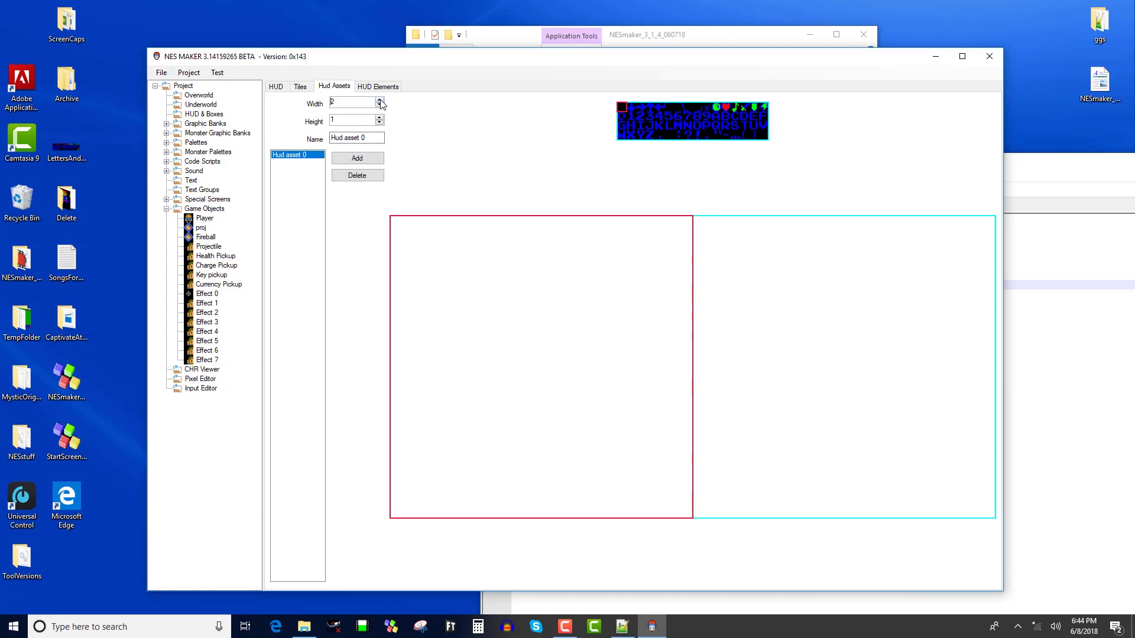
left_click(380, 116)
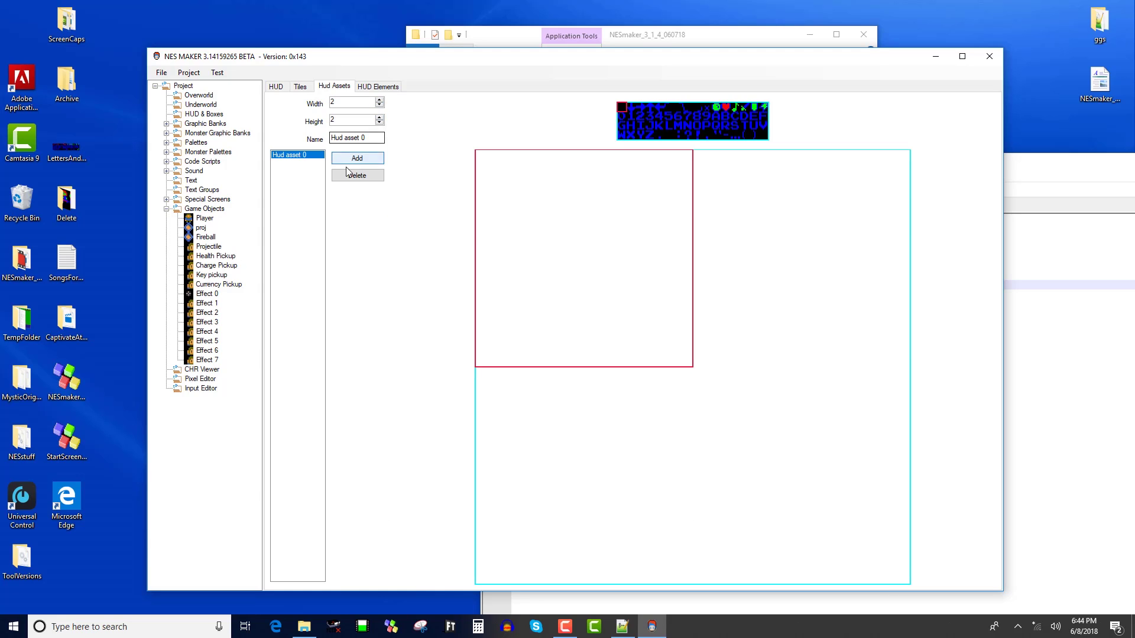
key("Tab")
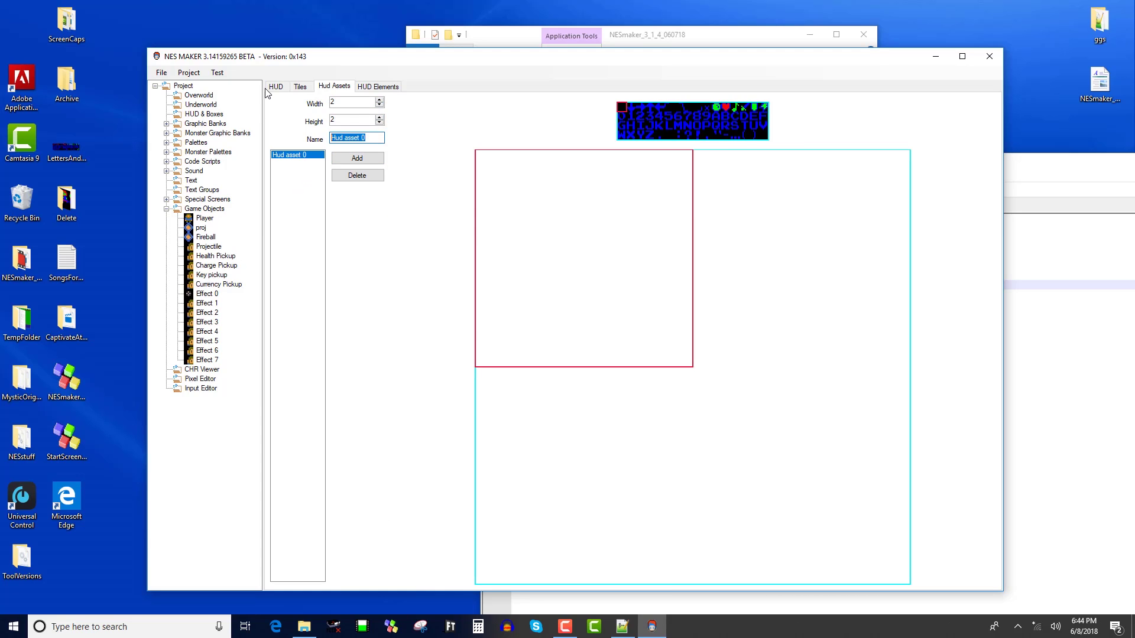
type("Arrows")
key("Return")
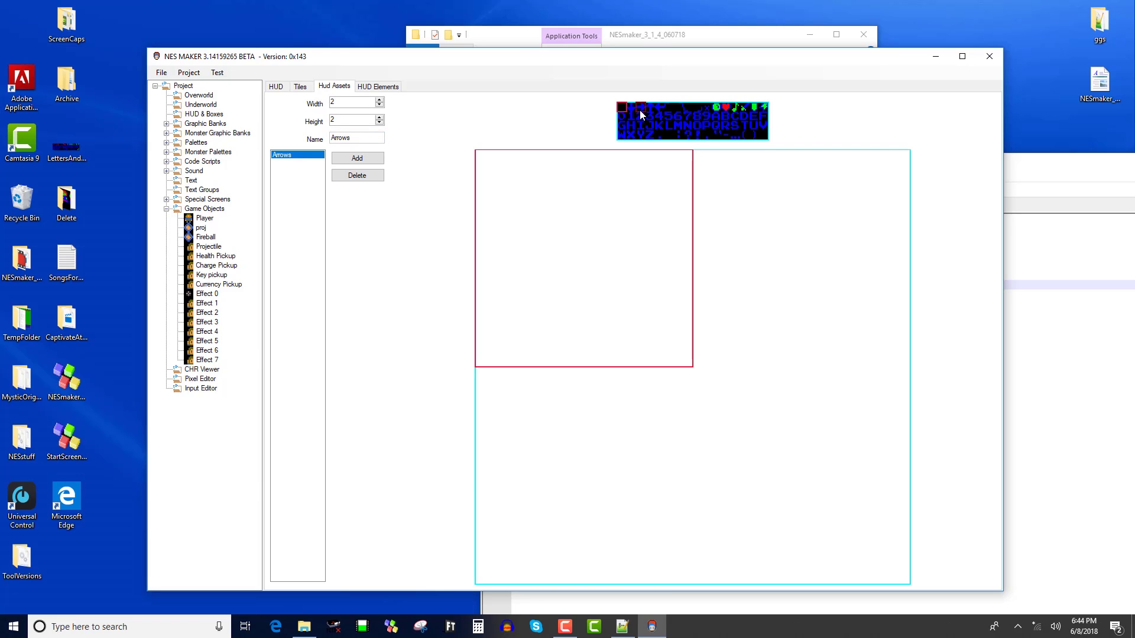
- Fill the four cells of the Arrows asset with the up, left, down and right arrow tiles
left_click(647, 109)
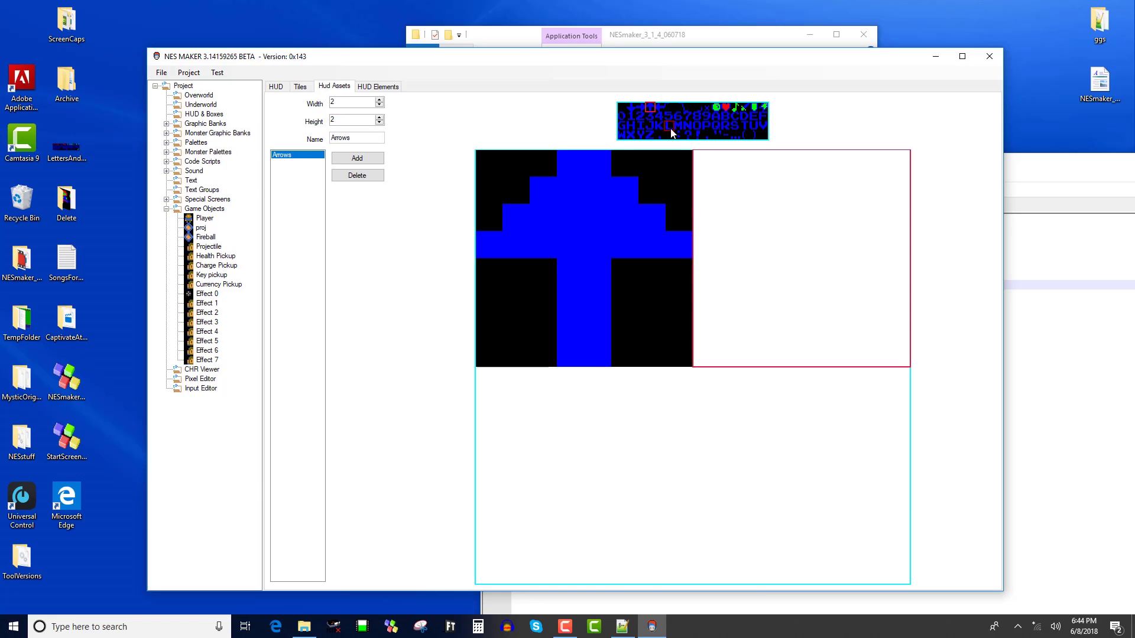
left_click(658, 104)
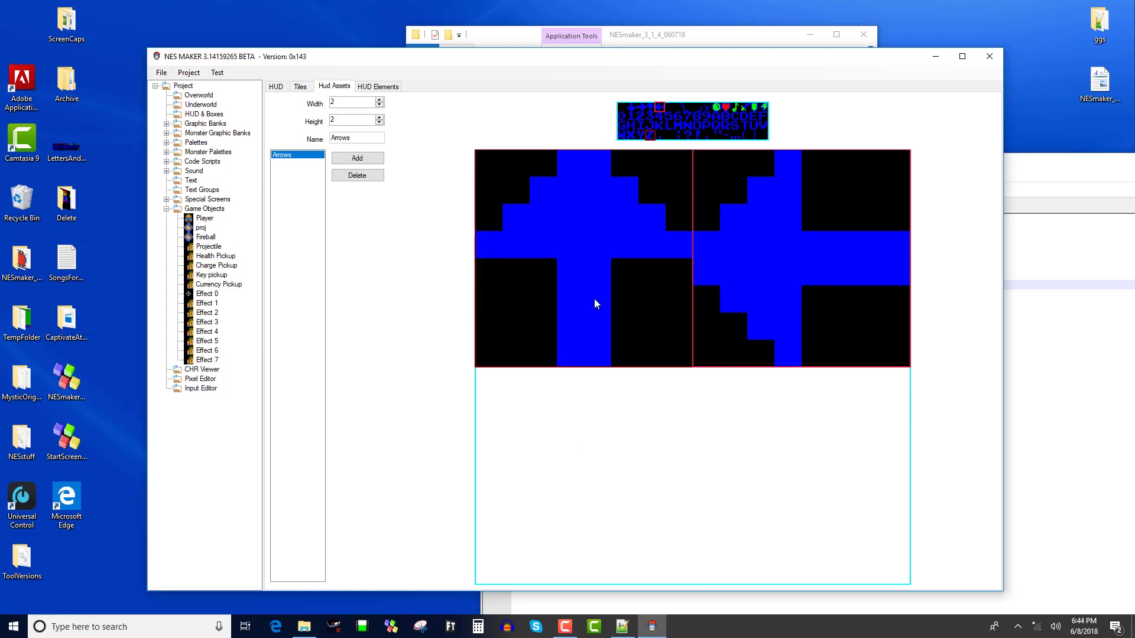
left_click(632, 107)
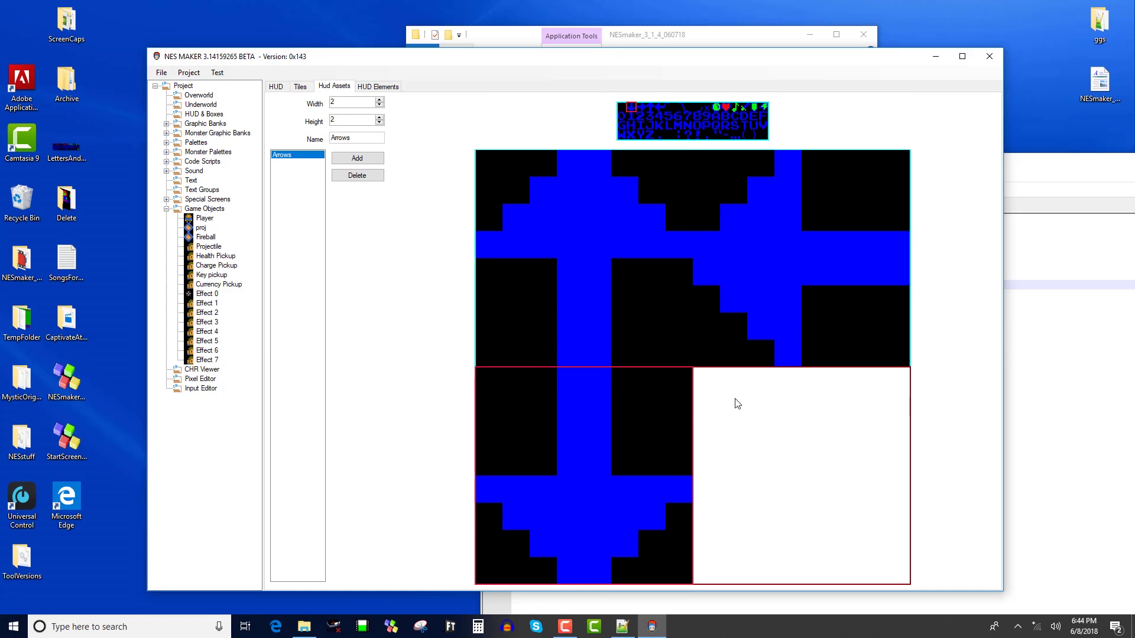
left_click(643, 109)
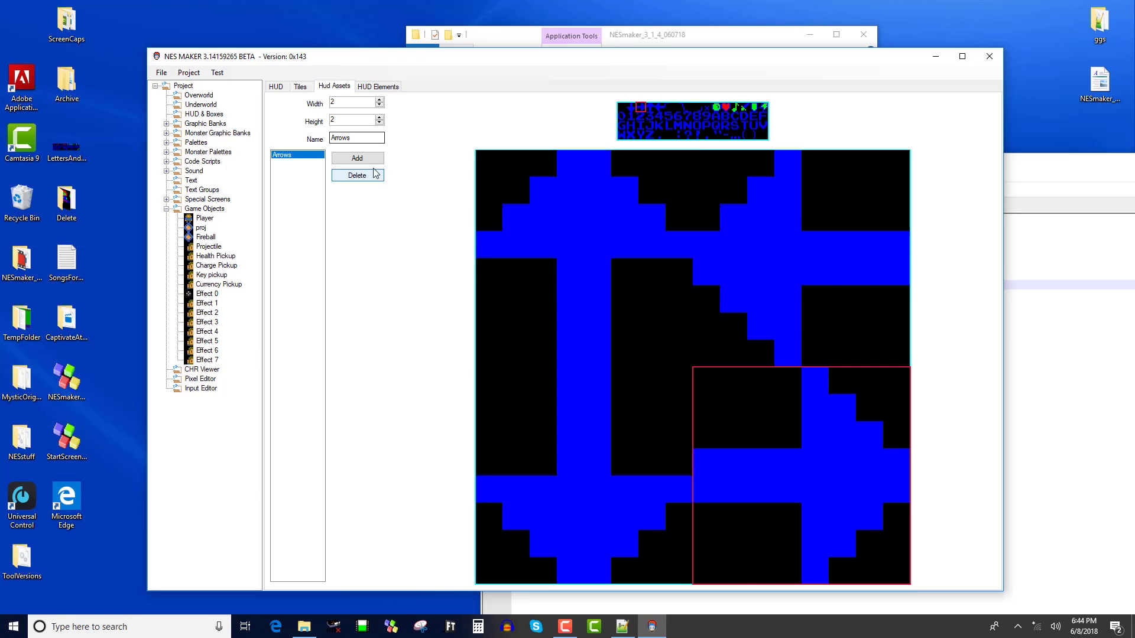
- Add a second HUD asset with width 2 and height 2, and name it Stuff
left_click(357, 158)
left_click(318, 162)
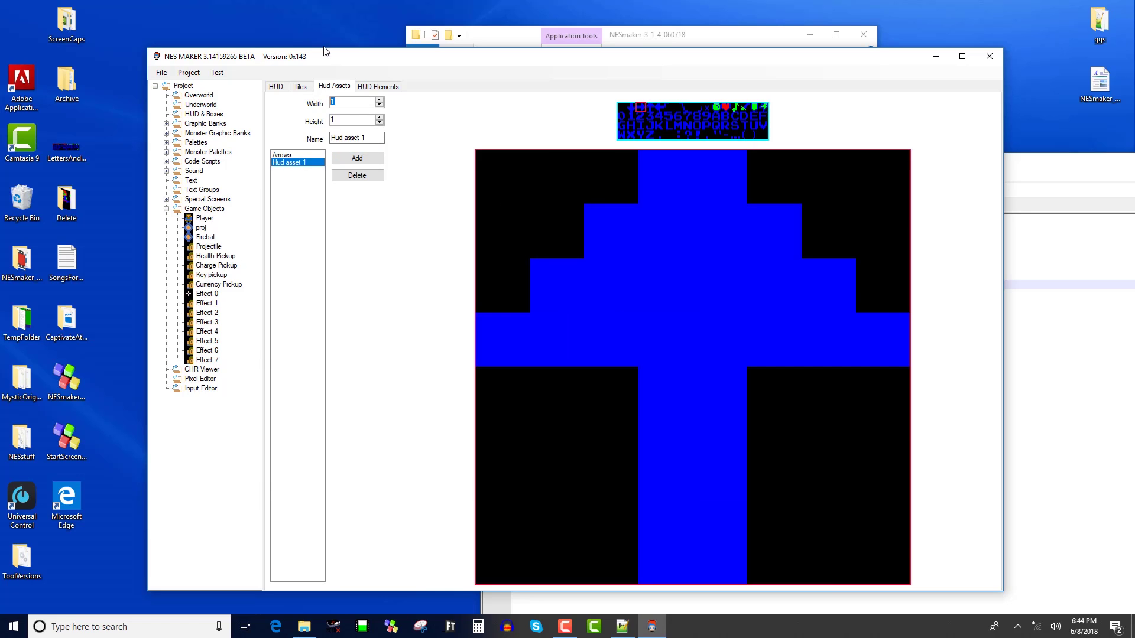
left_click(379, 100)
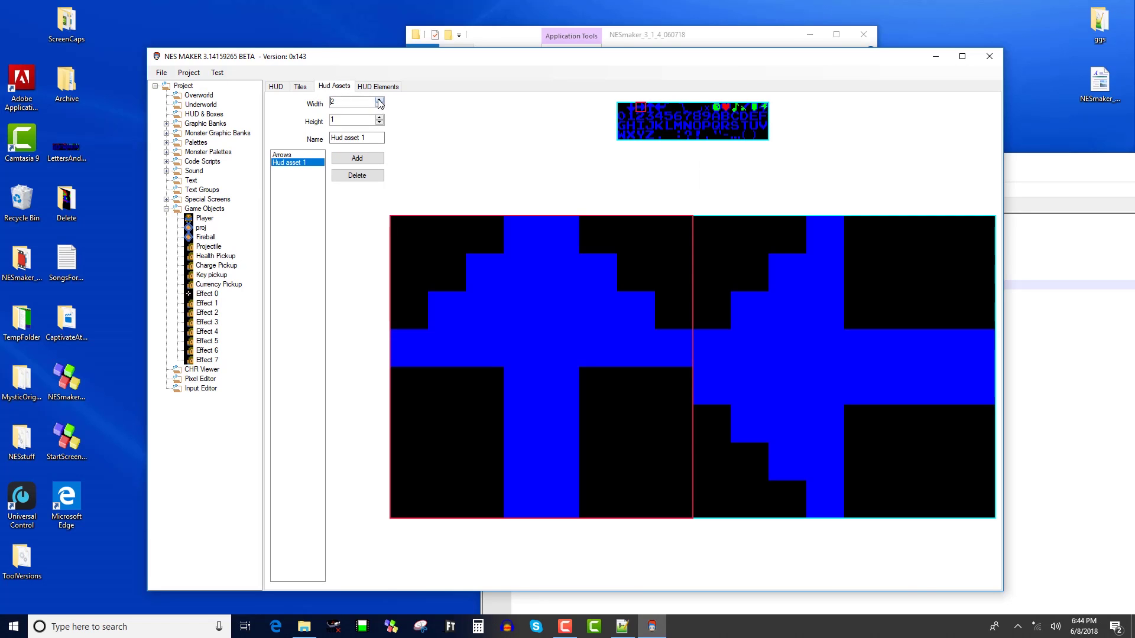
left_click(379, 117)
left_click_drag(372, 137, 328, 137)
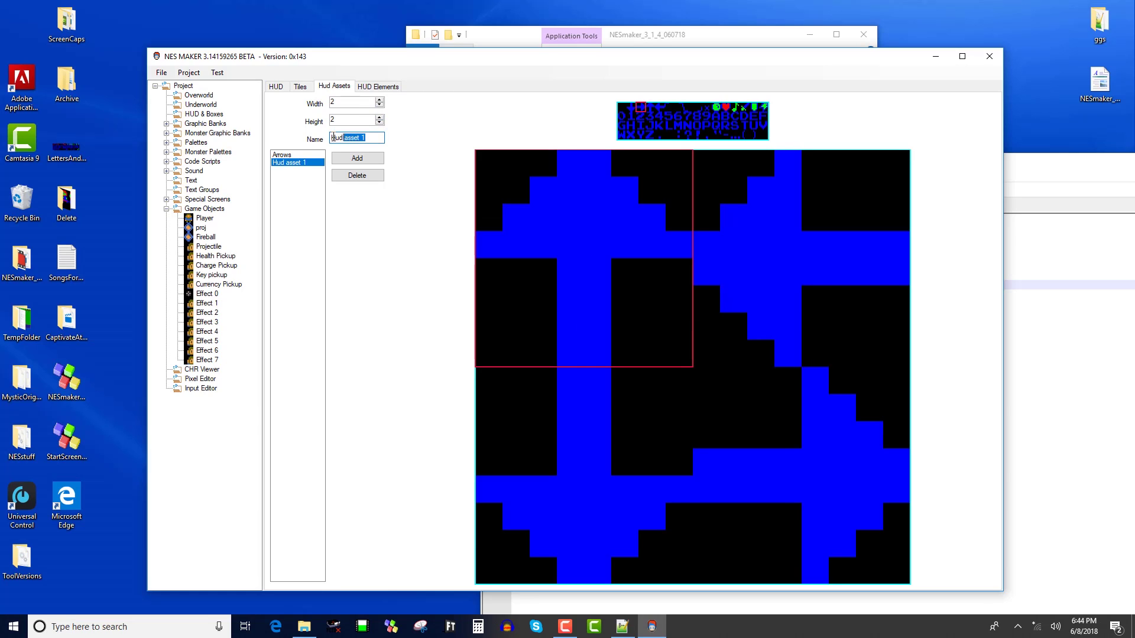
type("Stuff")
left_click(318, 166)
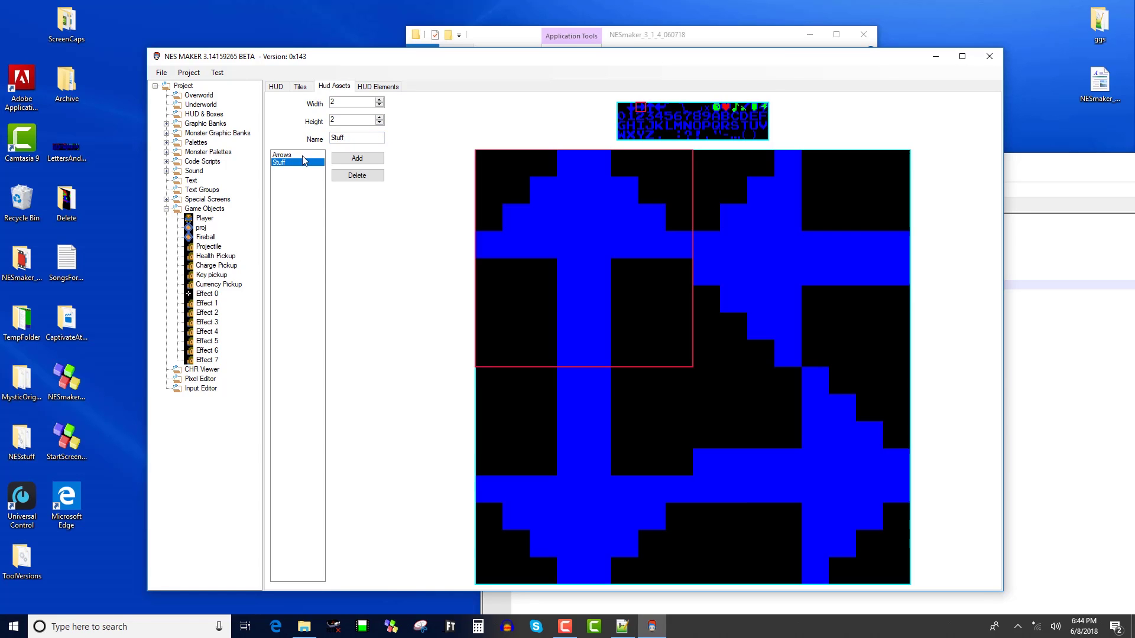
- Try the green orb and red heart tiles in the upper two cells of the Stuff asset
left_click(717, 109)
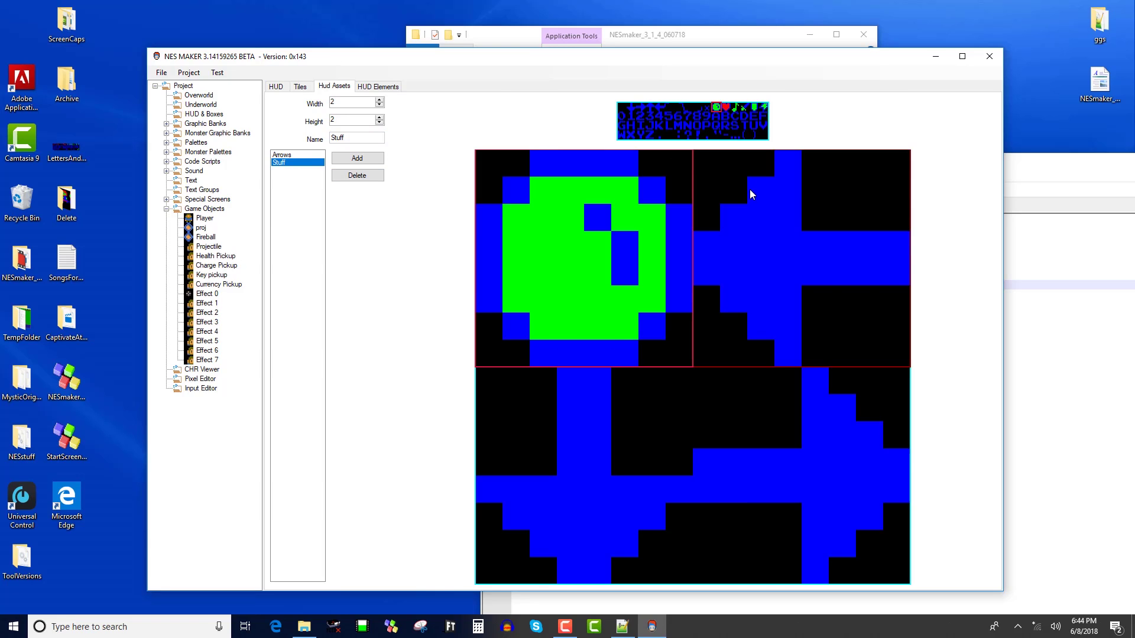
left_click(750, 190)
left_click(725, 107)
- Fill the four cells of the Stuff asset with the music note, sword, shield and lightning bolt tiles
left_click(673, 231)
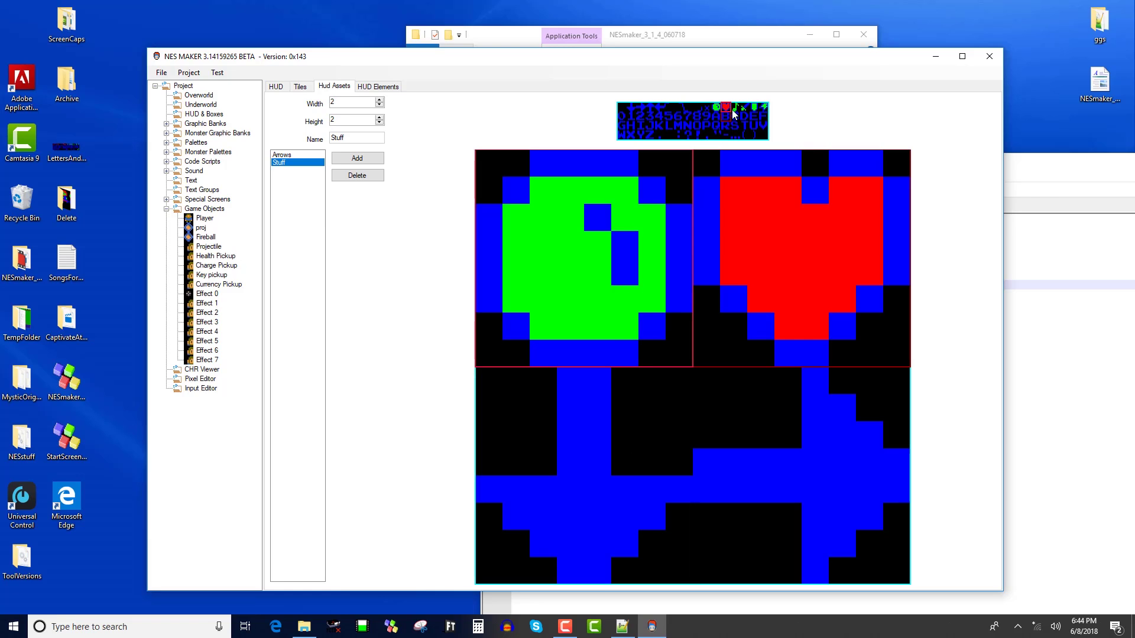
left_click(734, 107)
left_click(744, 109)
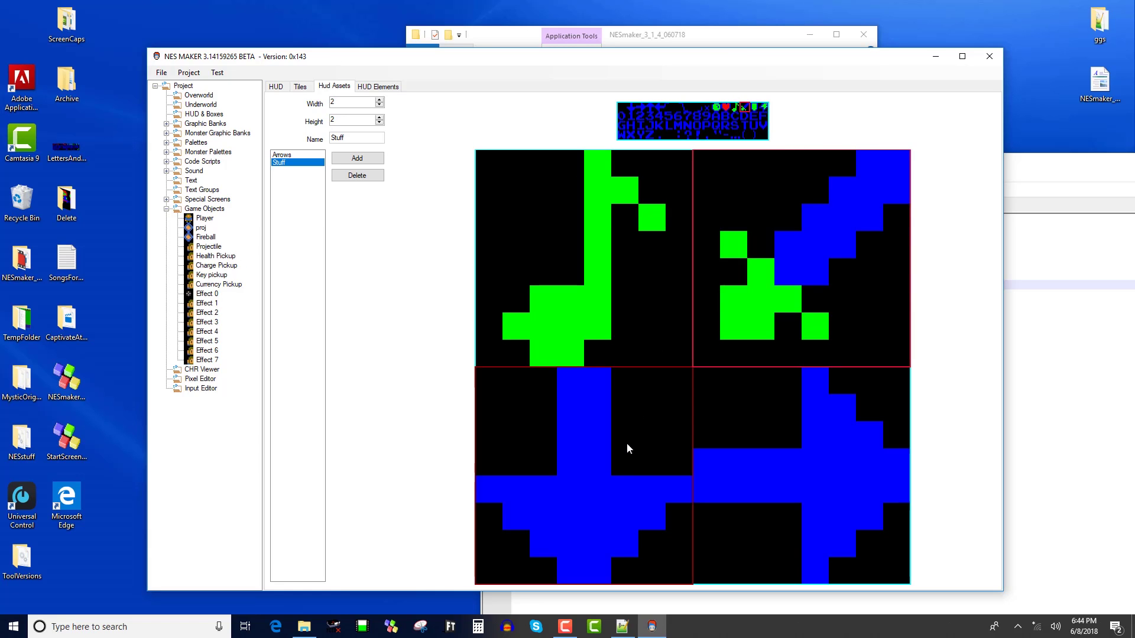
left_click(625, 451)
left_click(754, 106)
left_click(746, 526)
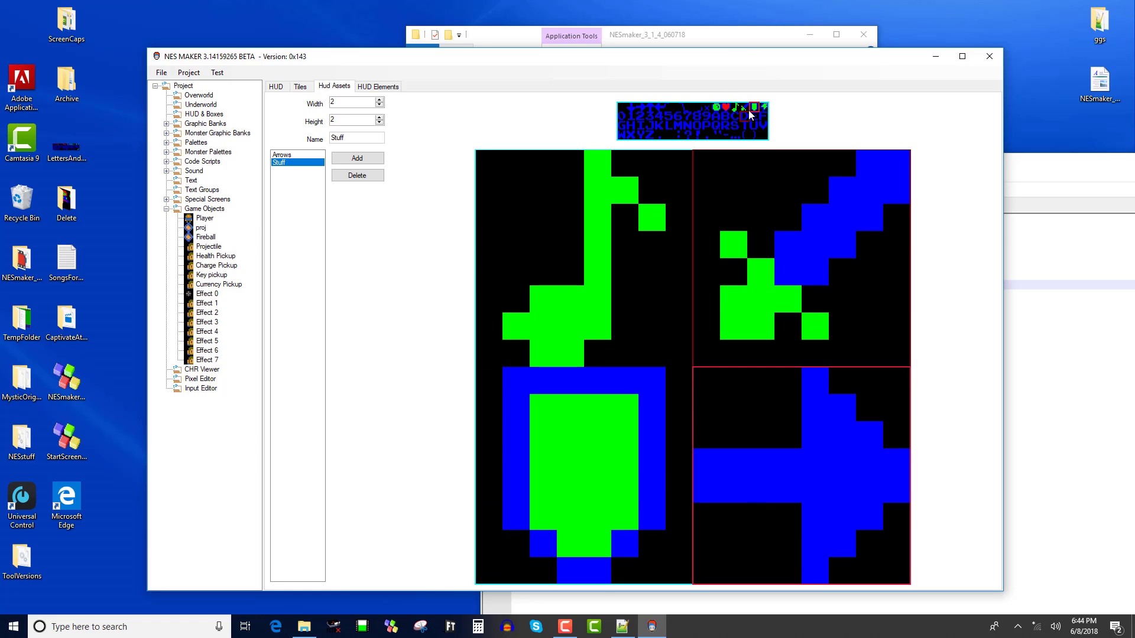
left_click(766, 107)
left_click(766, 107)
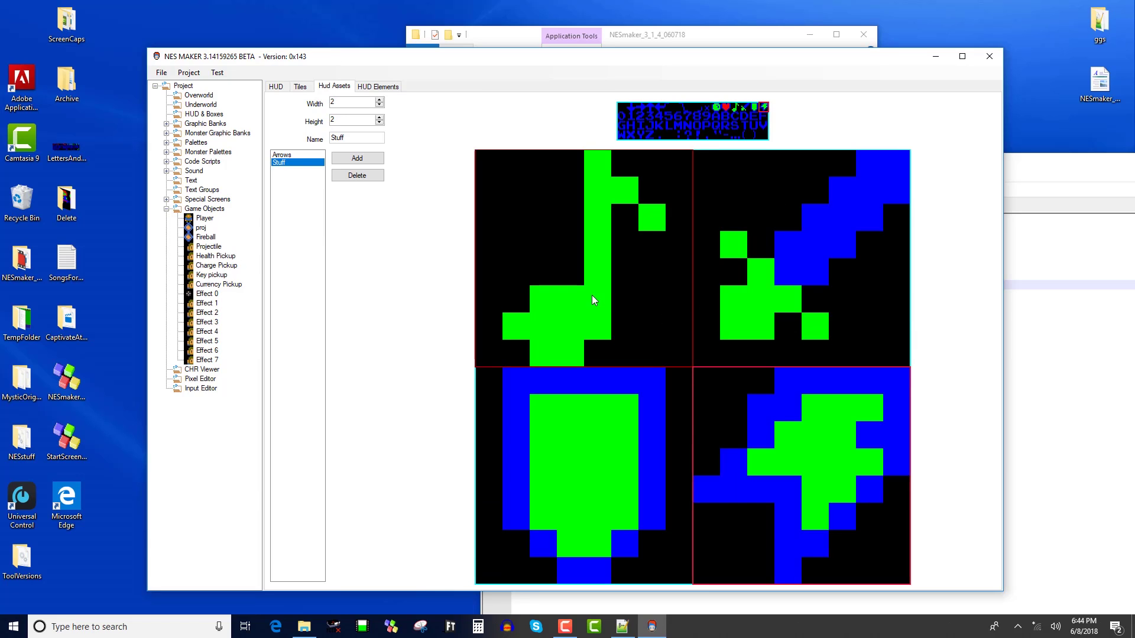
- Set HUD Element 5's type to Hud Asset and assign the Arrows asset to it
left_click(390, 86)
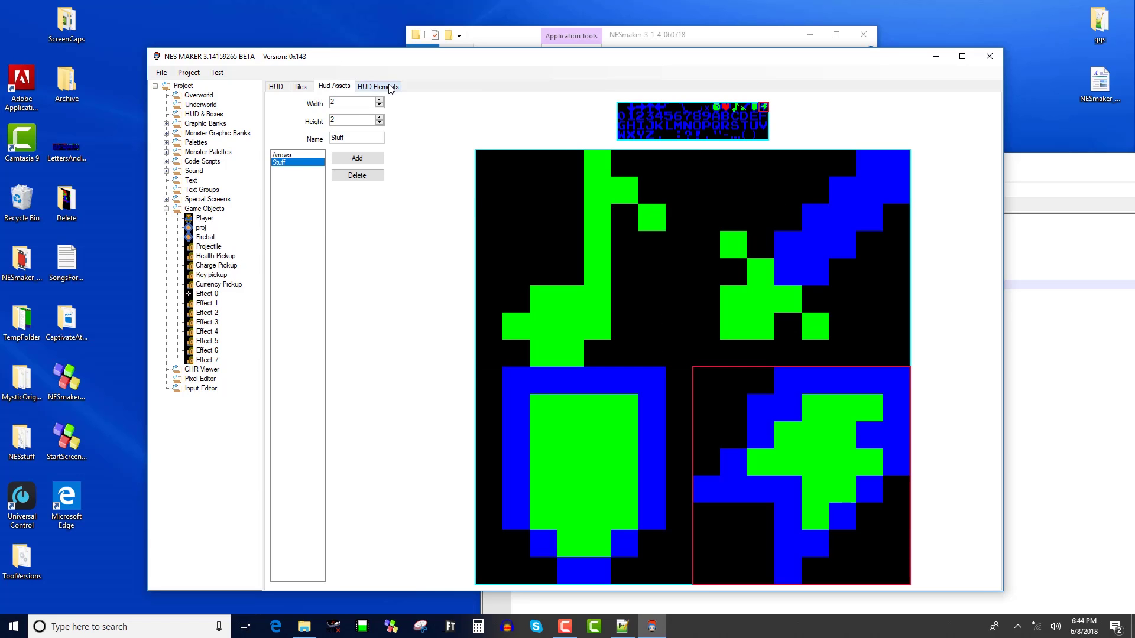
left_click(306, 144)
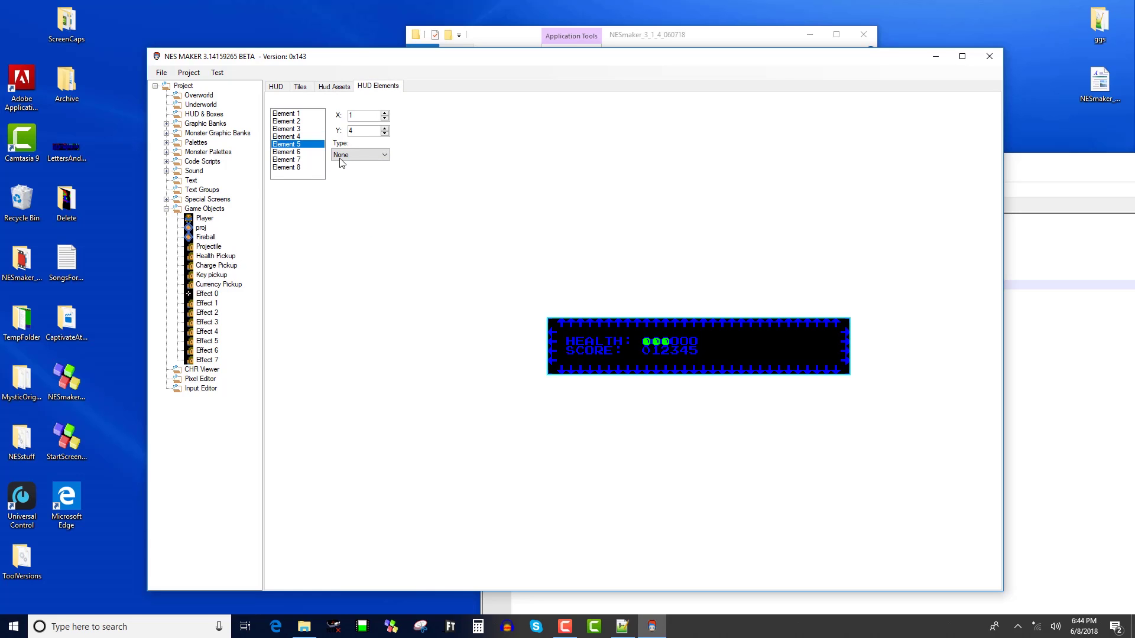
left_click(341, 155)
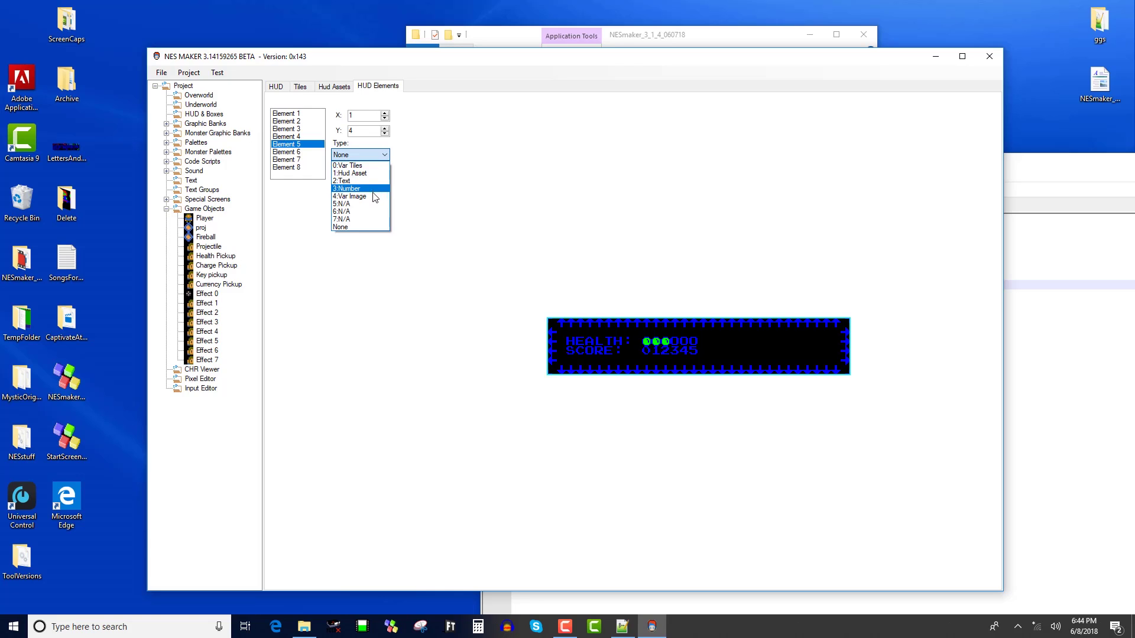
left_click(378, 174)
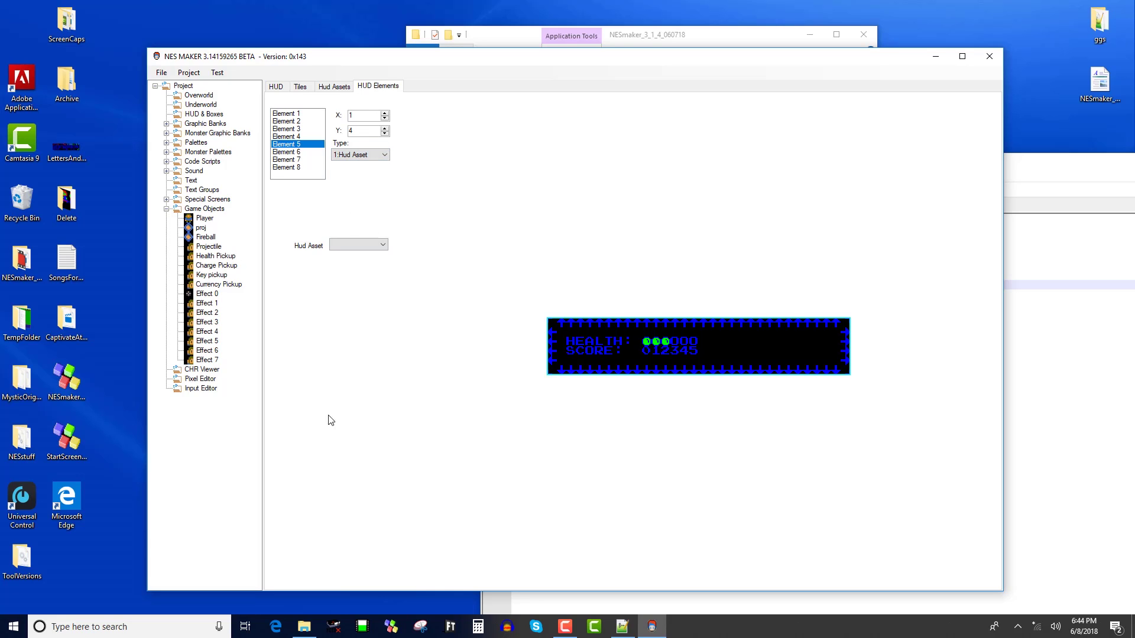
left_click(369, 245)
left_click(368, 255)
- Adjust Element 5's X and Y so the arrows sit just right of the health and score values
left_click(384, 115)
left_click(385, 114)
left_click(385, 115)
left_click(385, 114)
left_click(384, 114)
left_click(385, 115)
left_click(385, 115)
left_click(385, 114)
left_click(385, 114)
left_click(384, 114)
left_click(384, 115)
left_click(384, 114)
left_click(385, 114)
left_click(385, 114)
left_click(385, 114)
left_click(385, 130)
left_click(385, 129)
left_click(384, 133)
left_click(385, 133)
left_click(385, 133)
left_click(385, 133)
- Set HUD Element 6's type to Hud Asset and choose the second HUD asset for it
left_click(301, 153)
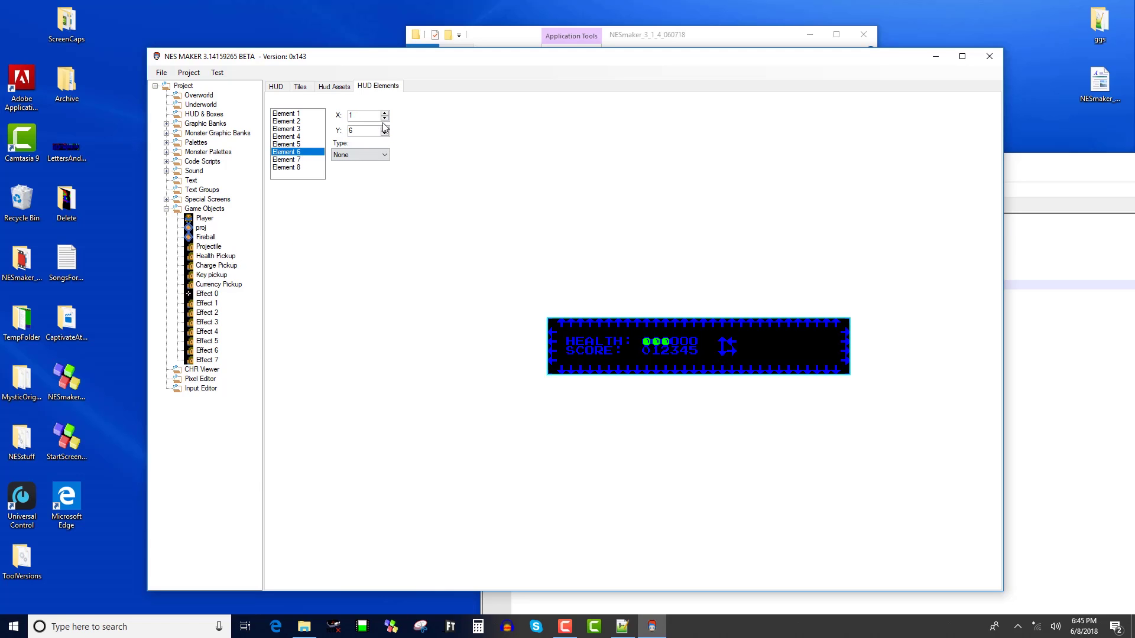
left_click(360, 155)
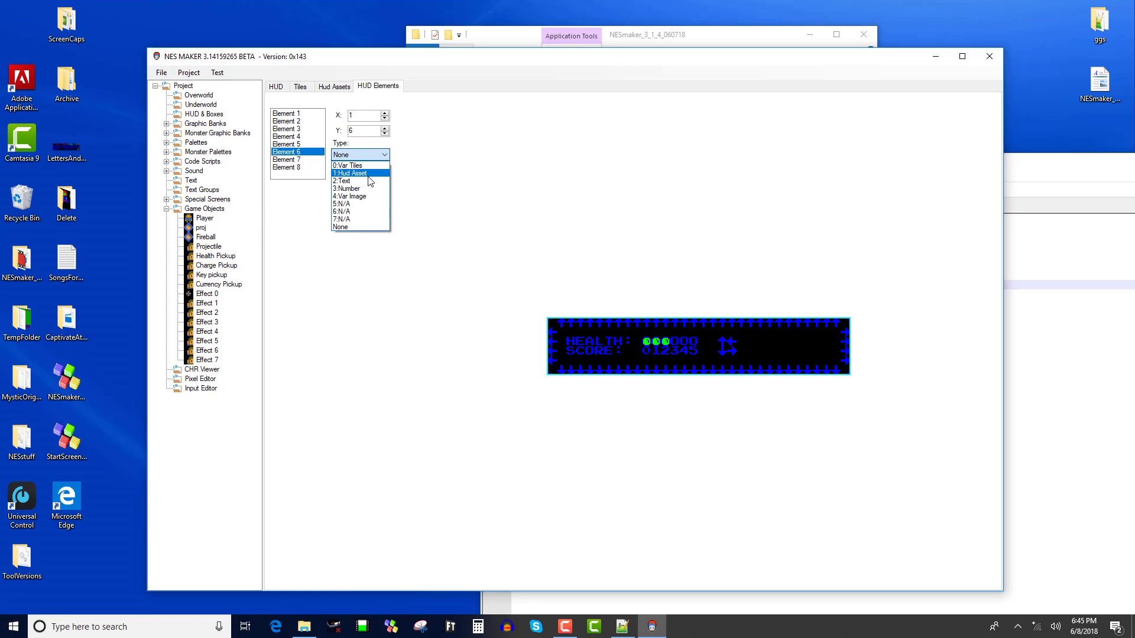
left_click(362, 173)
left_click(372, 255)
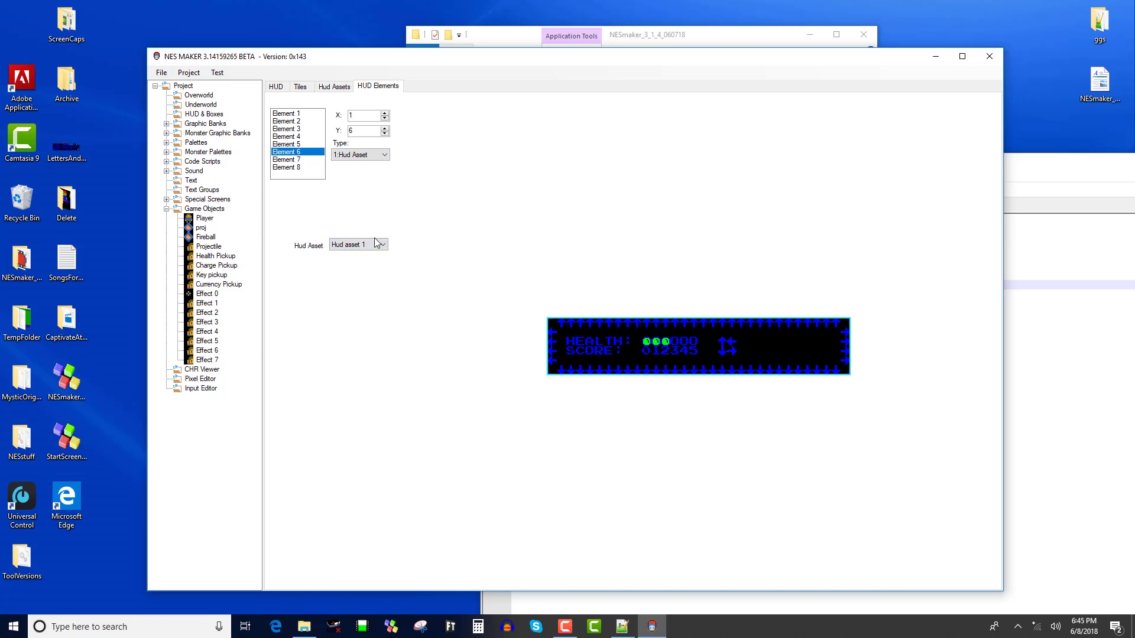
left_click(365, 244)
left_click(367, 265)
left_click(362, 260)
- Compare the Arrows and Stuff HUD assets, and choose Hud asset 1 again as Element 6's asset
left_click(328, 88)
left_click(302, 170)
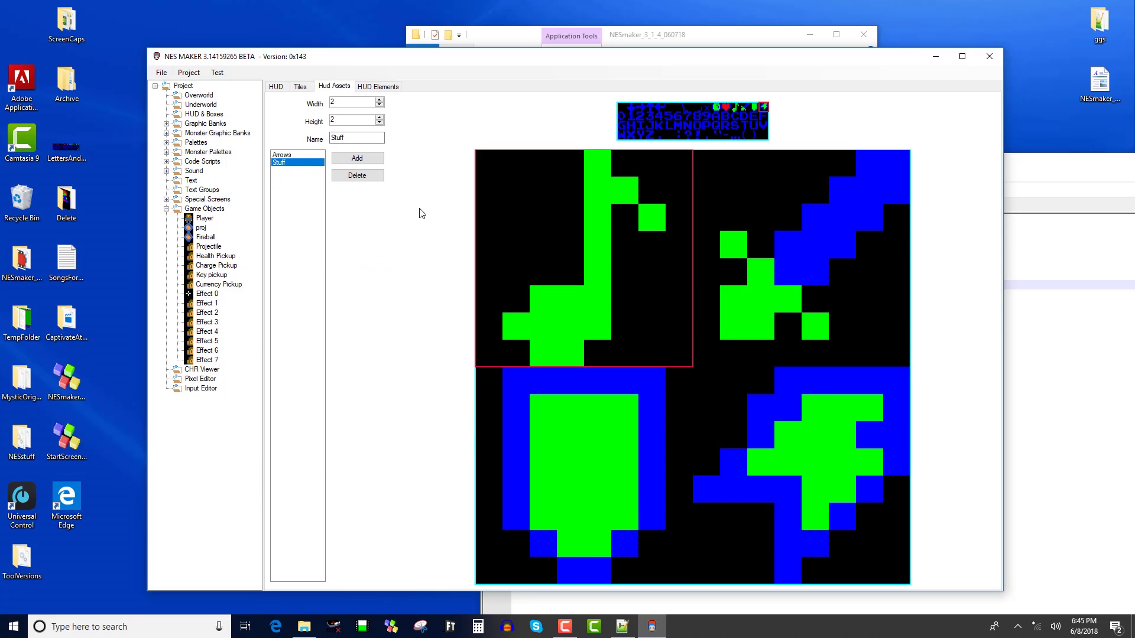
left_click(281, 155)
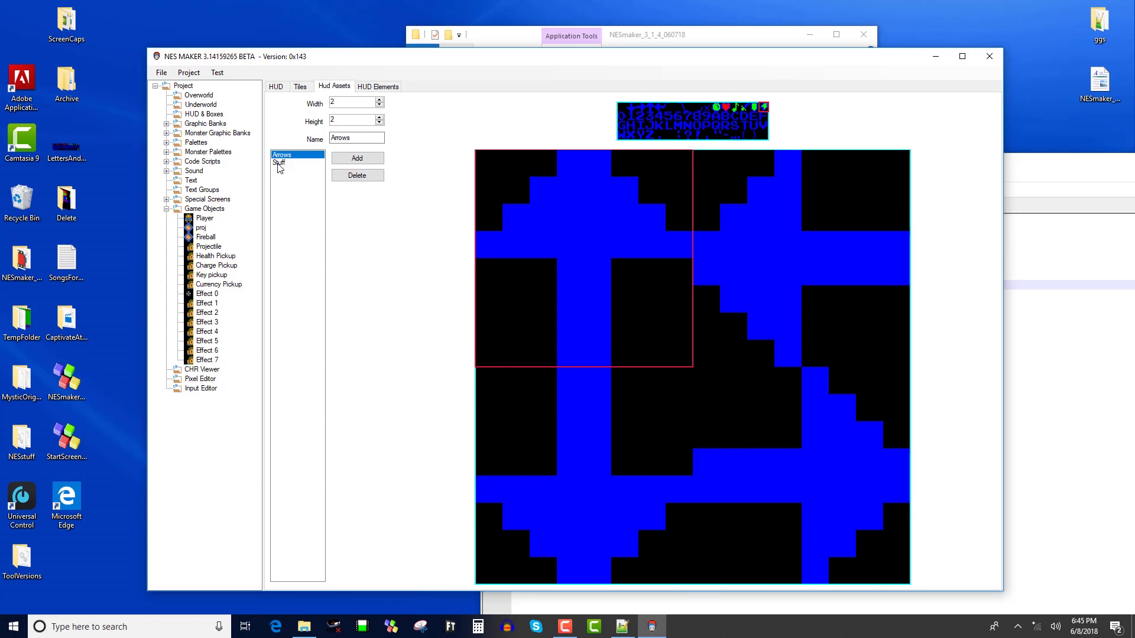
left_click(281, 162)
left_click(379, 86)
left_click(385, 247)
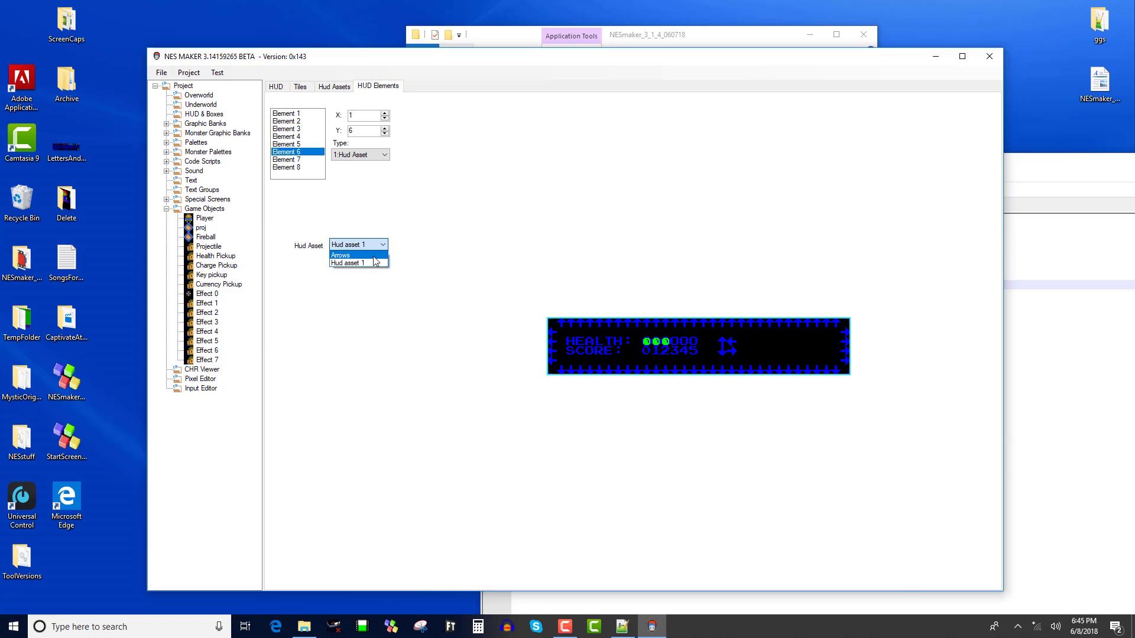
left_click(373, 261)
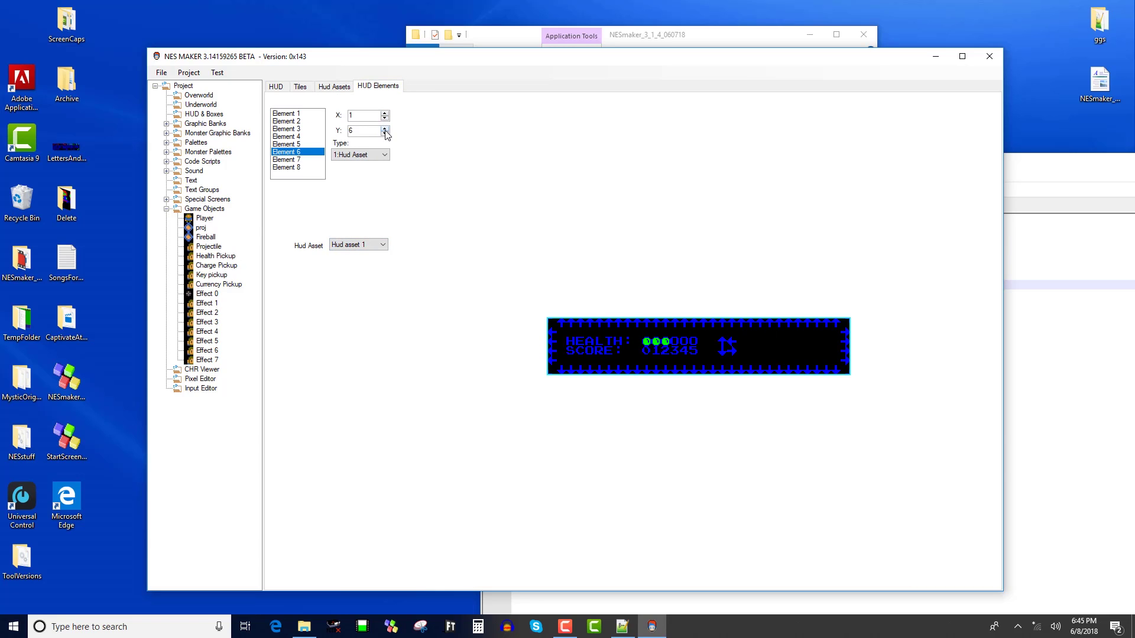
- Move HUD Element 6 to X 21, Y 2 so it sits beside the arrows
left_click(385, 133)
left_click(385, 133)
left_click(385, 133)
left_click(385, 133)
left_click(384, 114)
left_click(384, 114)
left_click(384, 114)
left_click(384, 114)
left_click(385, 114)
left_click(384, 114)
left_click(385, 114)
left_click(384, 114)
left_click(384, 114)
left_click(384, 114)
left_click(384, 114)
left_click(384, 115)
left_click(385, 114)
left_click(384, 114)
left_click(385, 114)
left_click(384, 114)
left_click(384, 114)
- Compile the project and run it in the emulator to test the HUD assets
left_click(217, 73)
left_click(217, 99)
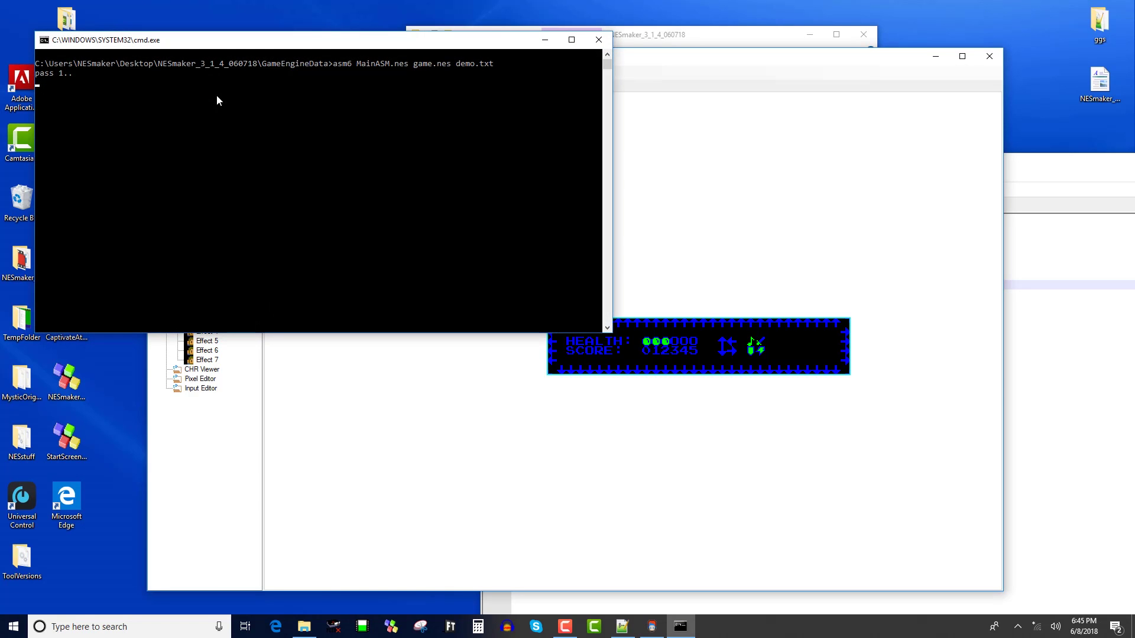
key("Return")
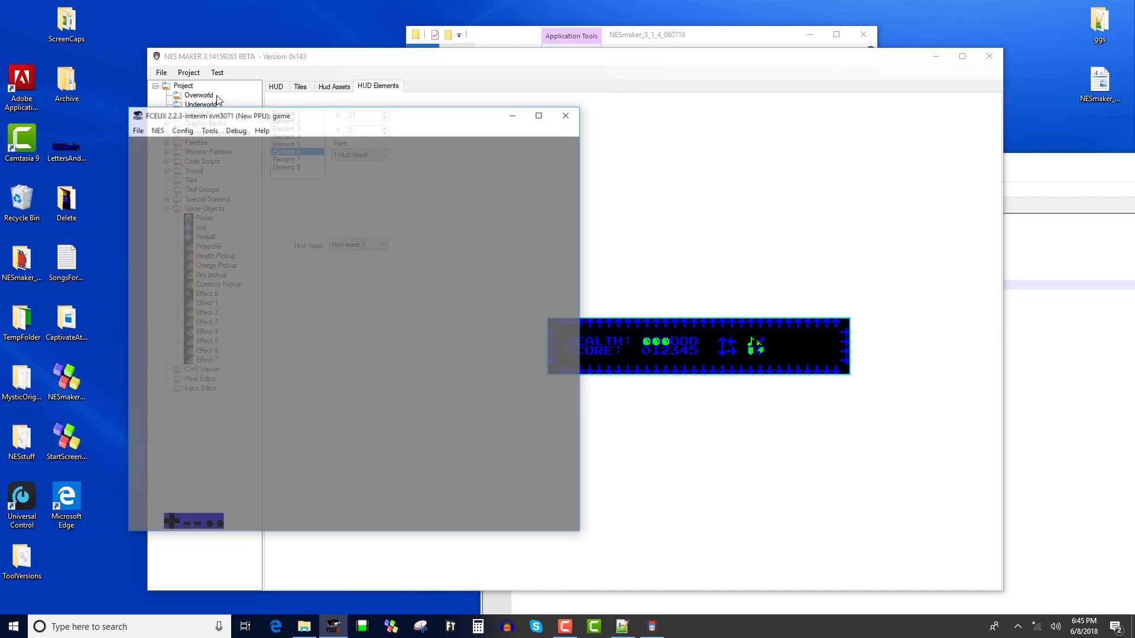
- Walk the player around and into a monster to check the health display, then close the test game
key("Down")
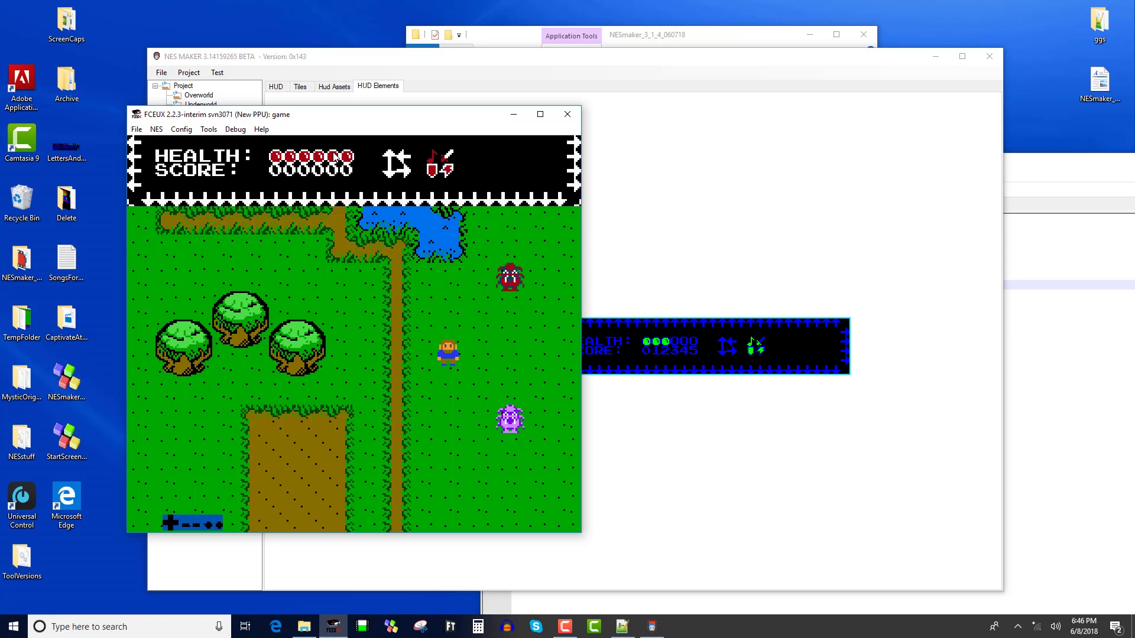
key("Right")
key("Up")
key("Left")
key("Up")
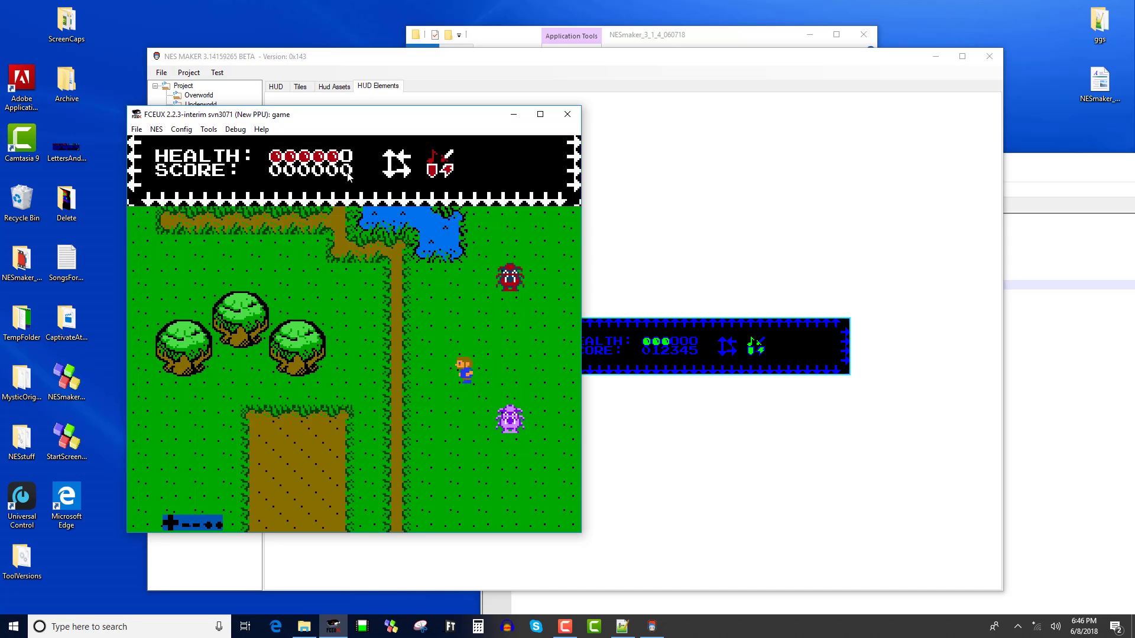
key("Right")
key("Right")
left_click_drag(447, 126, 859, 161)
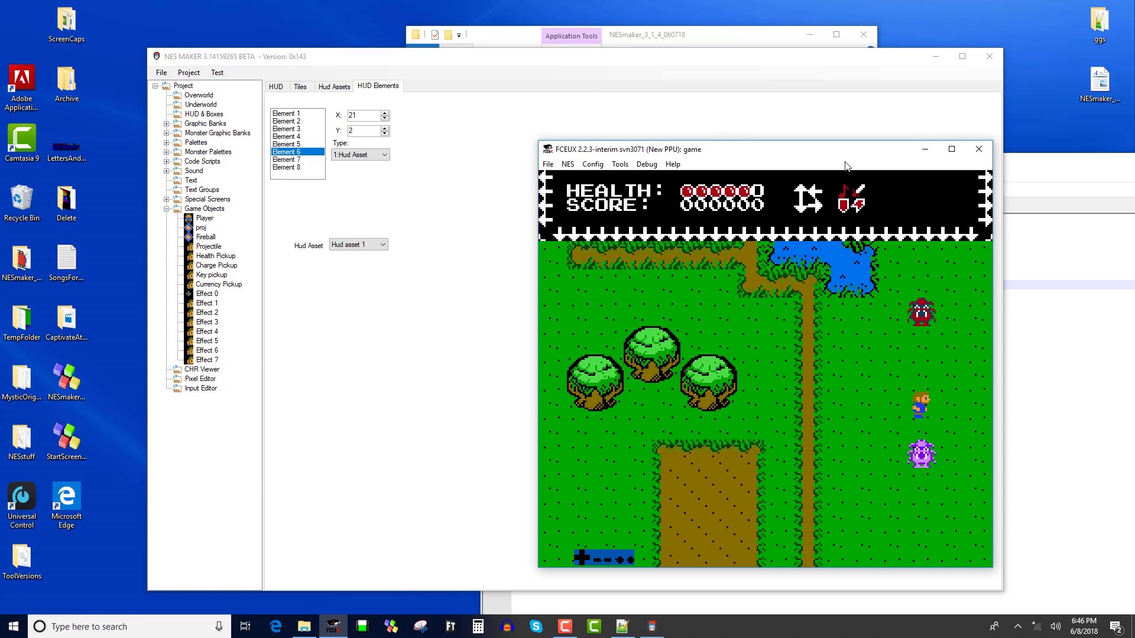
left_click(978, 149)
- Set HUD Element 7's type to Text and its string to LIVES
left_click(286, 159)
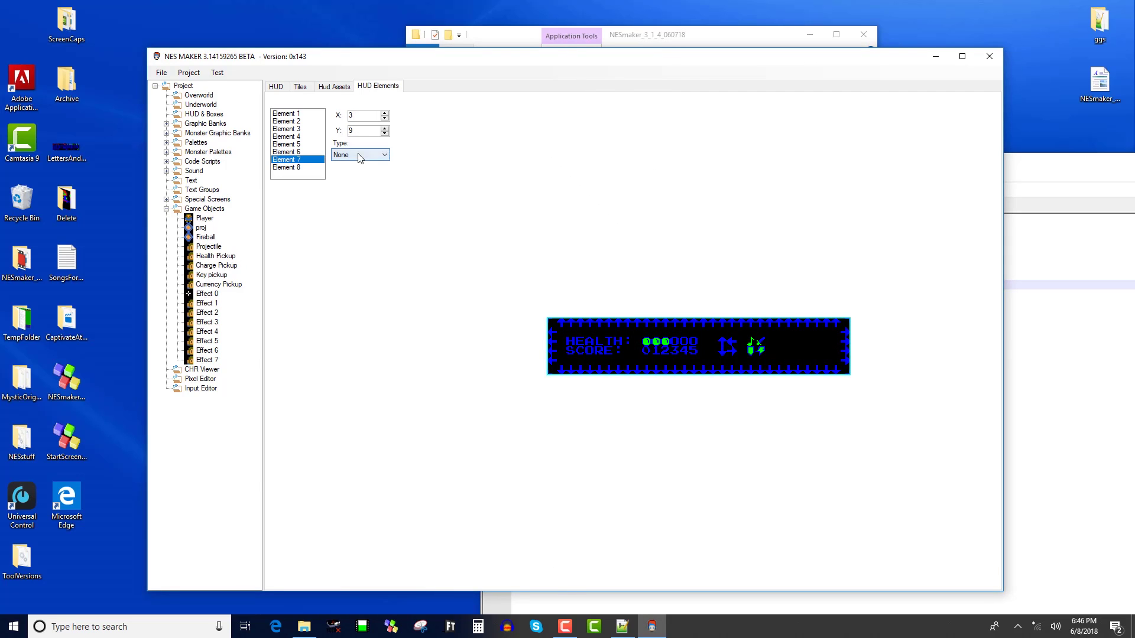
left_click(376, 154)
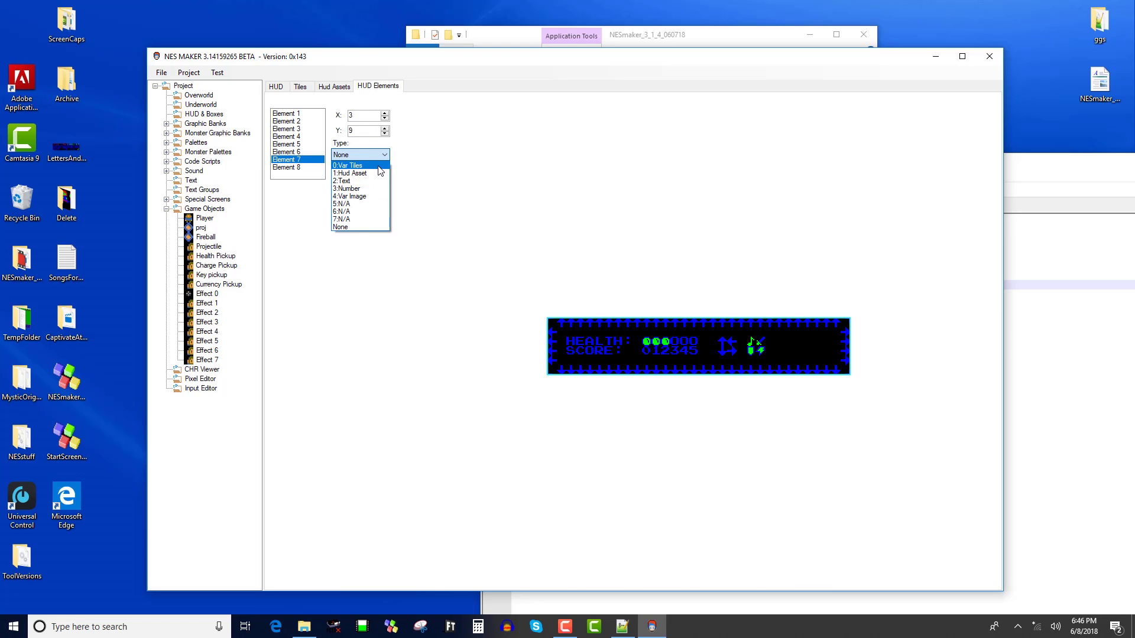
left_click(378, 167)
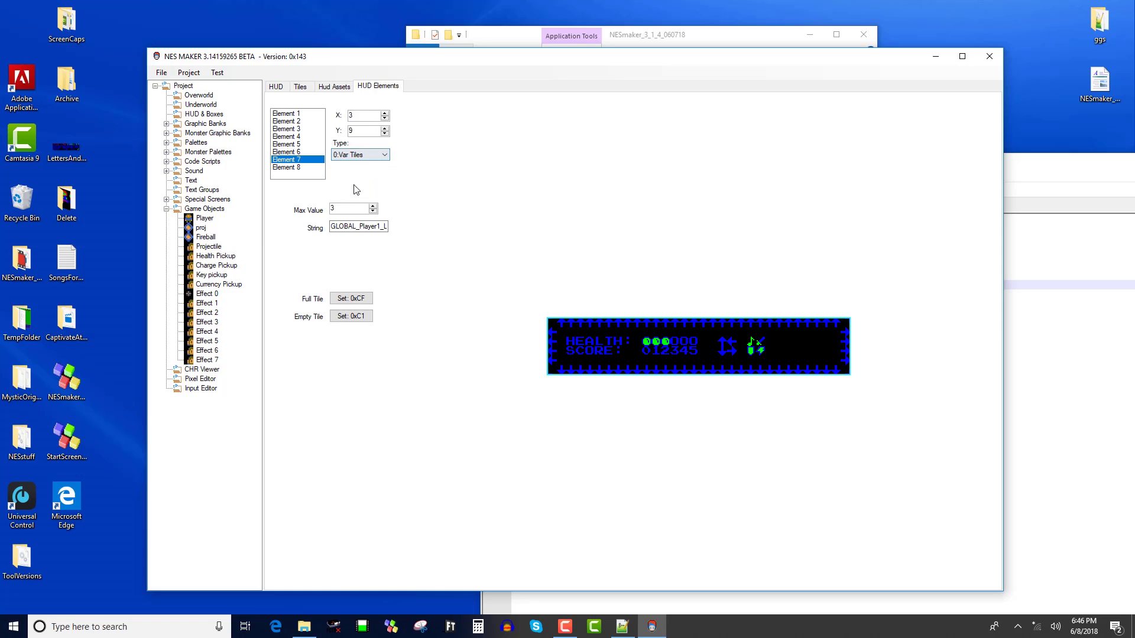
left_click(342, 155)
left_click(370, 182)
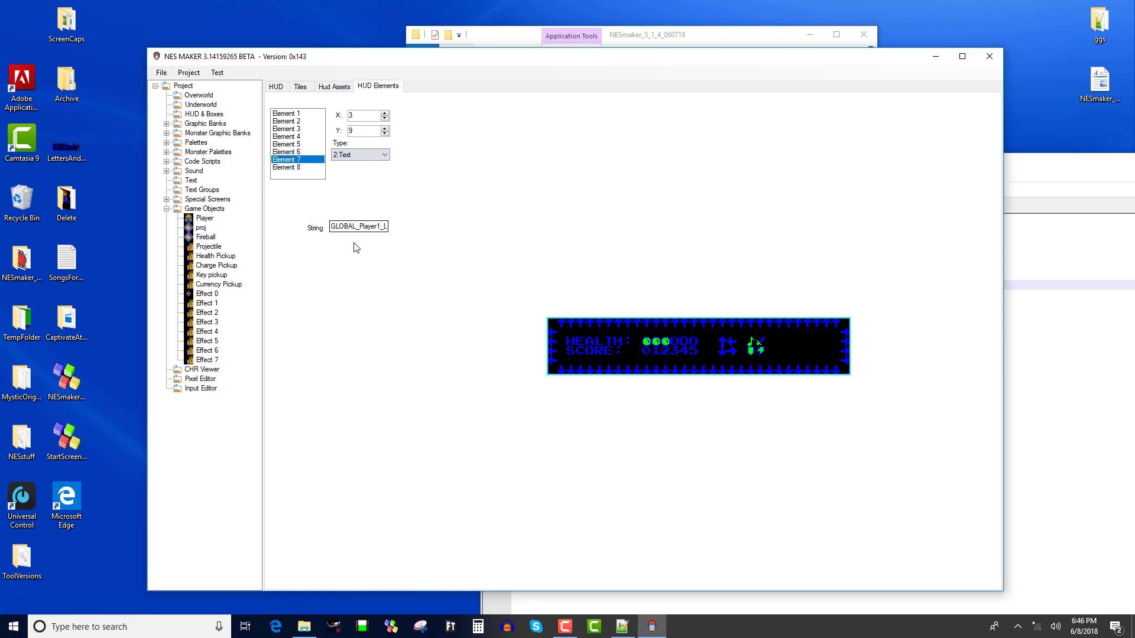
double_click(384, 228)
type("LIVES")
- Move HUD Element 7 to X 24, Y 2 and add a colon to the end of its text
left_click(385, 134)
left_click(385, 134)
left_click(384, 134)
left_click(385, 134)
left_click(385, 134)
left_click(385, 134)
left_click(385, 133)
left_click(385, 112)
left_click(386, 113)
left_click(385, 113)
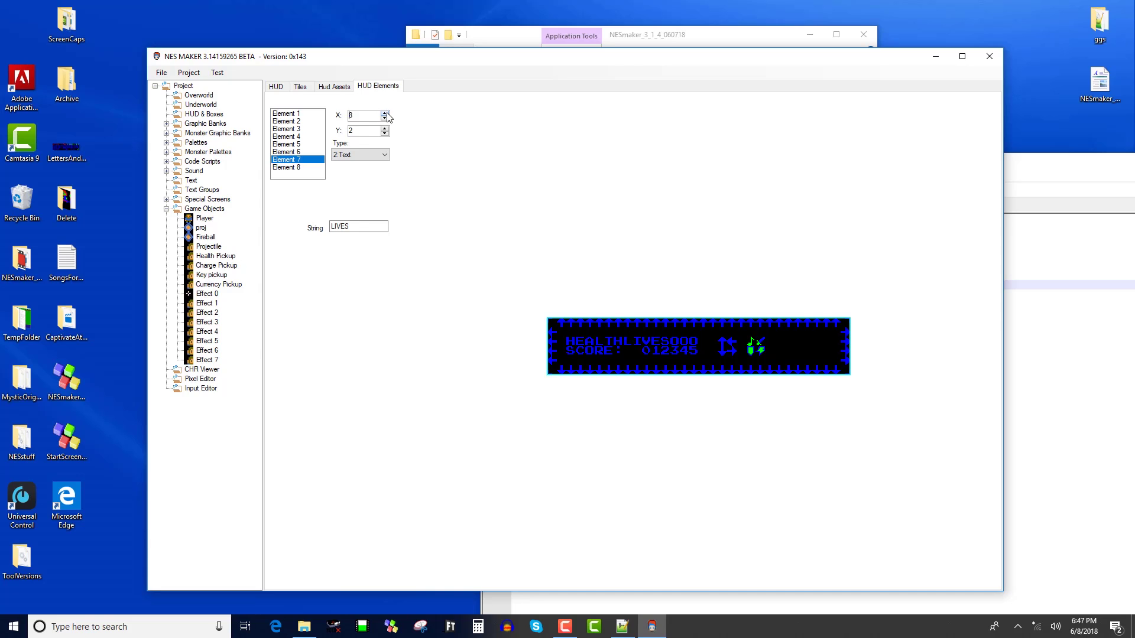
left_click(385, 113)
left_click(385, 113)
left_click(386, 113)
left_click(385, 112)
left_click(385, 113)
left_click(385, 113)
left_click(386, 113)
left_click(385, 113)
left_click(385, 113)
left_click(384, 113)
left_click(384, 113)
left_click(385, 113)
left_click(385, 118)
left_click(376, 224)
type(":")
left_click(297, 161)
- Set HUD Element 8's type to Var Tiles with a Max Value of 6
left_click(297, 167)
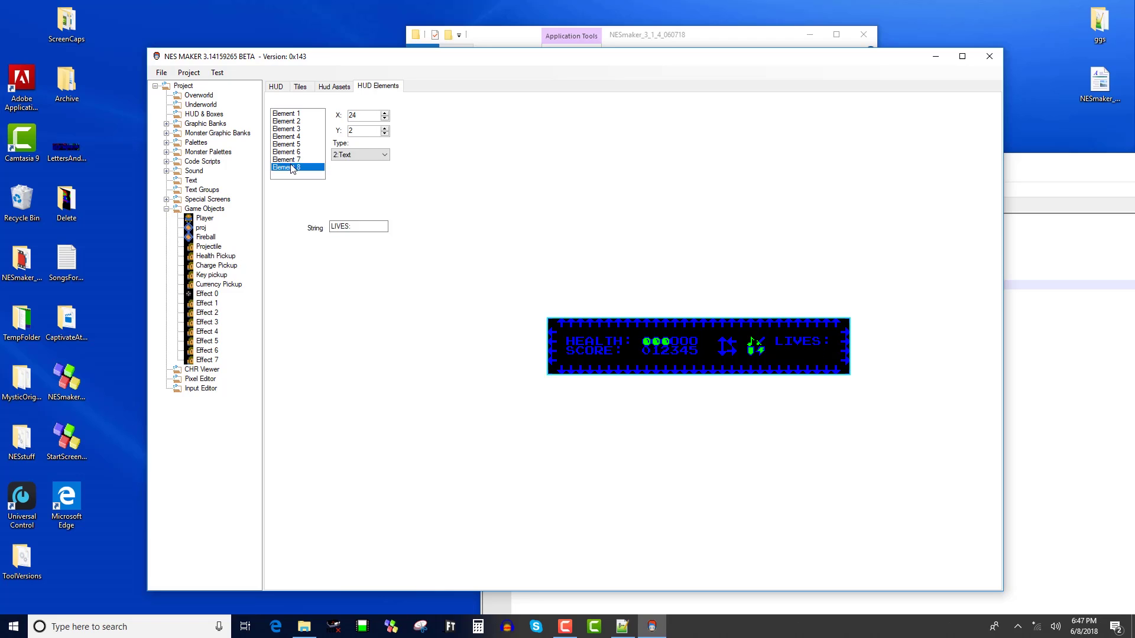
left_click(373, 155)
left_click(350, 165)
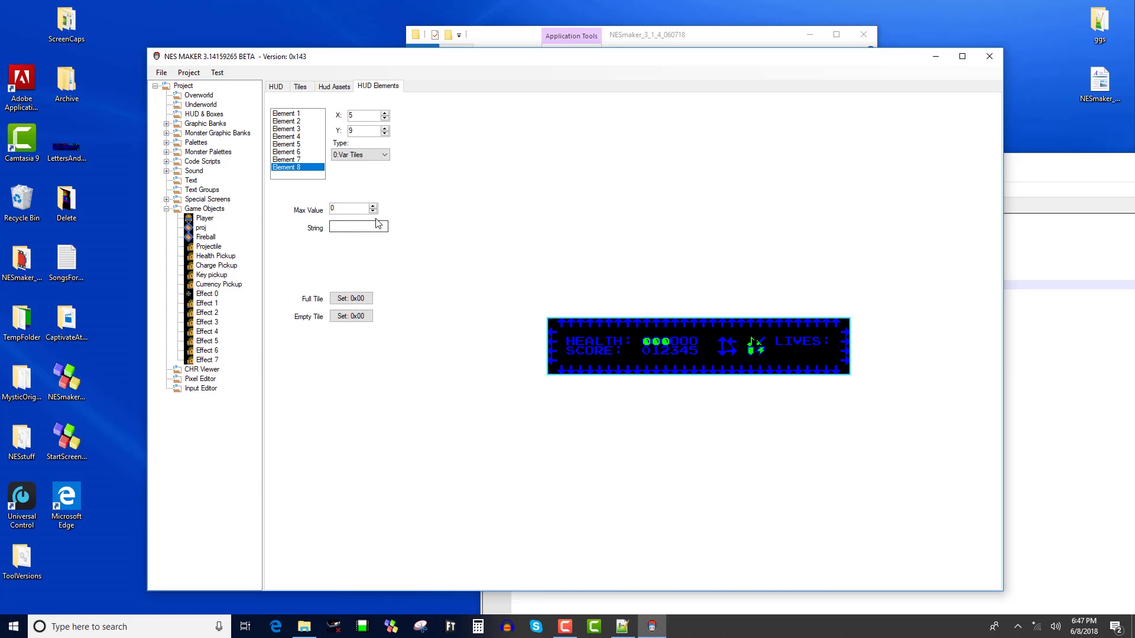
type("6")
- Enter GLOBAL_Player1_Lives as the variable string for HUD Element 8
left_click(339, 226)
left_click(339, 226)
type("GLOBAL_")
type("Player1")
type("_lives")
key("BackSpace")
key("BackSpace")
key("BackSpace")
type("Lives")
- Set Element 8's empty tile to 0xE8 and its full tile to the sword tile, 0xCD
left_click(361, 317)
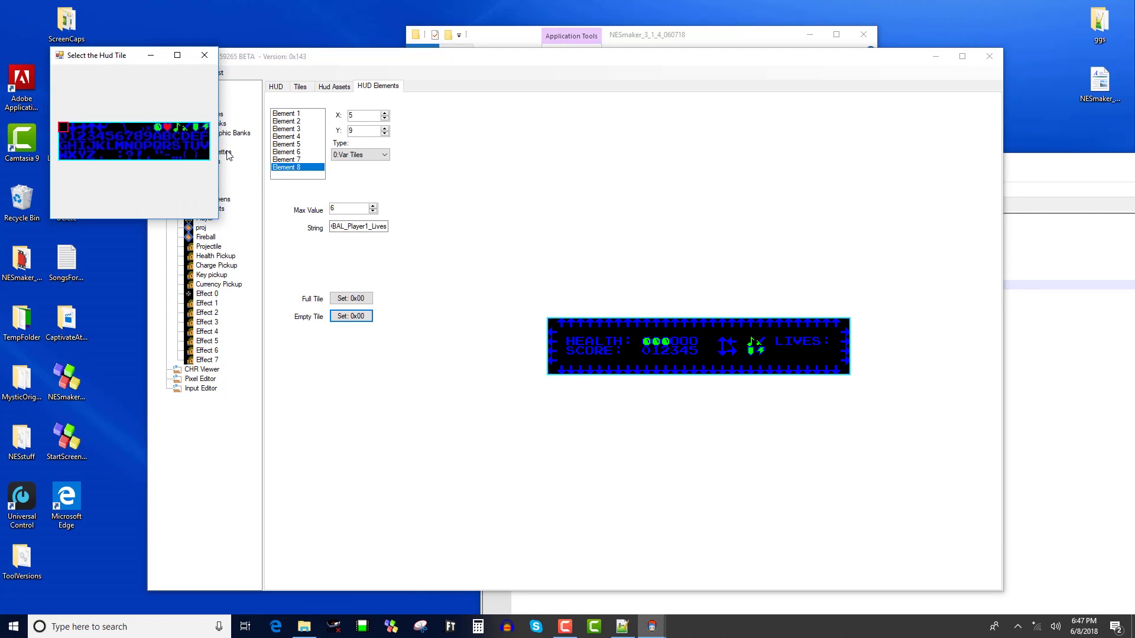
left_click(141, 155)
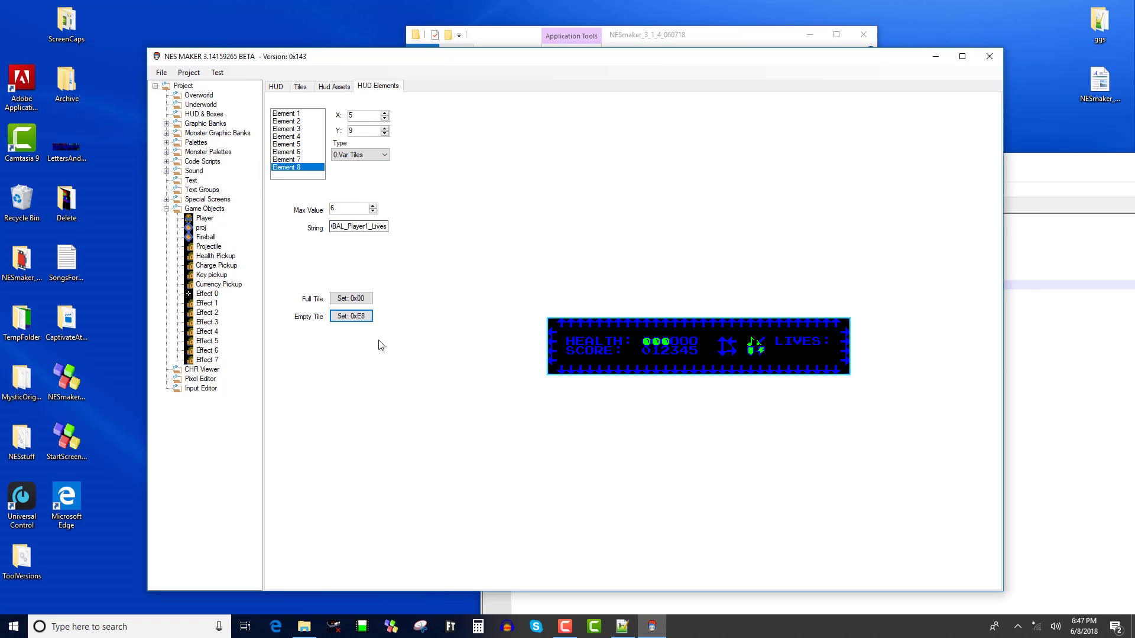
left_click(351, 298)
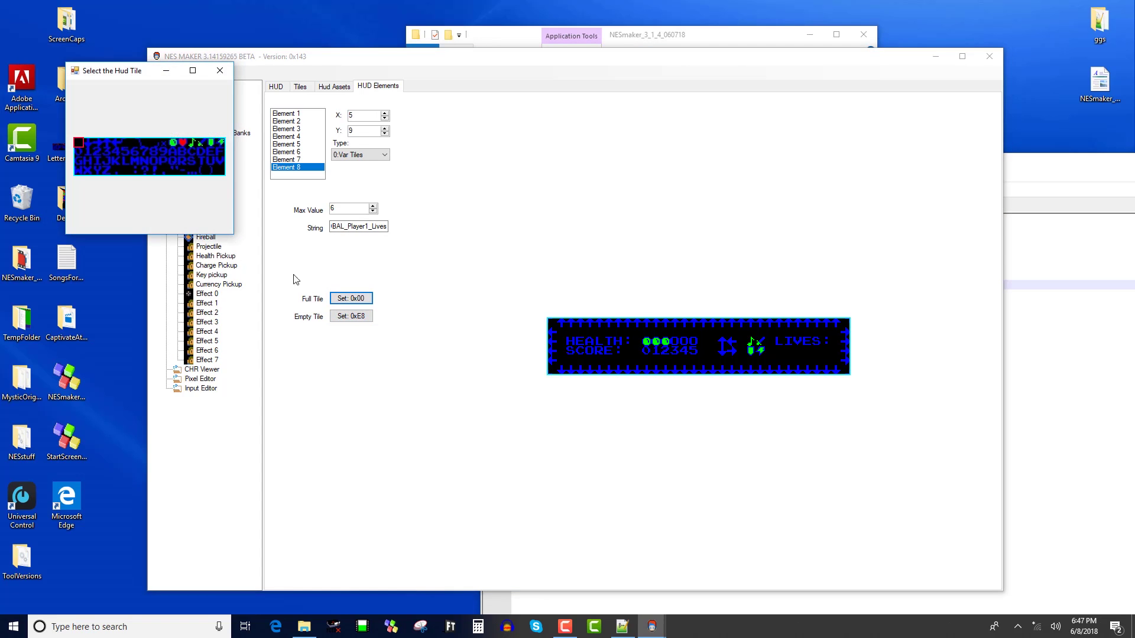
left_click(203, 144)
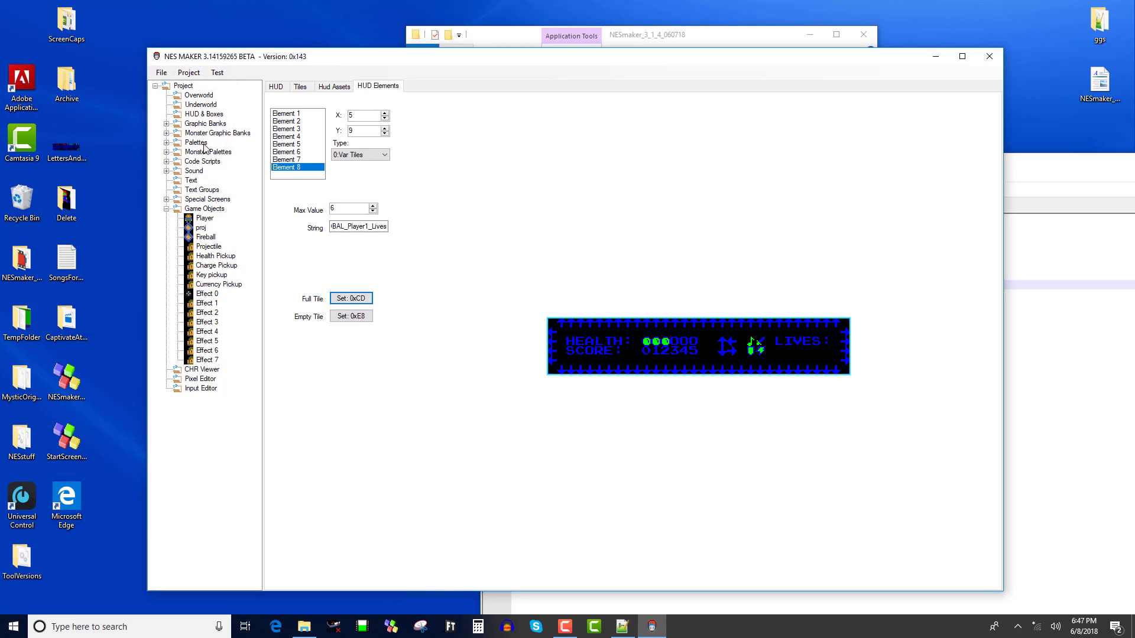
- Move HUD Element 8 to X 25, Y 3 below the LIVES label and set its Max Value to 3
left_click(385, 113)
left_click(384, 114)
left_click(384, 133)
left_click(385, 134)
left_click(384, 134)
left_click(385, 113)
left_click(384, 113)
left_click(385, 113)
left_click(385, 113)
left_click(385, 113)
left_click(385, 114)
left_click(385, 114)
left_click(385, 113)
left_click(385, 113)
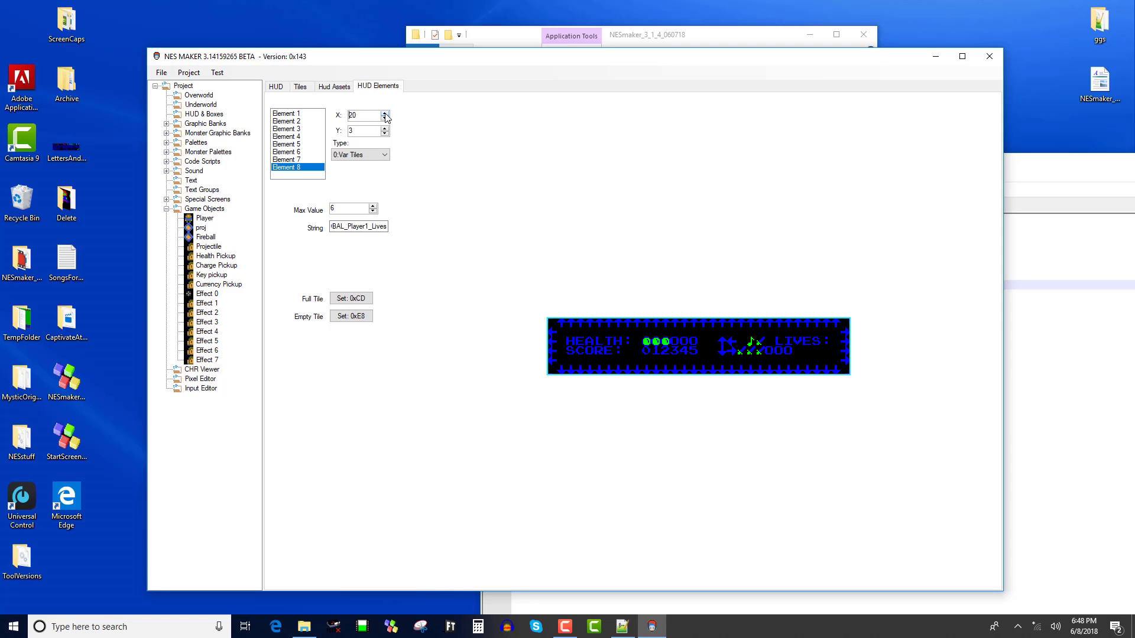
left_click(385, 115)
left_click(385, 114)
left_click(385, 114)
left_click(384, 115)
left_click(373, 212)
left_click(373, 212)
left_click(373, 212)
left_click(384, 113)
- Switch to Notepad++ and select the HUD_updateLives variable name in UserVariables.asm
left_click(518, 42)
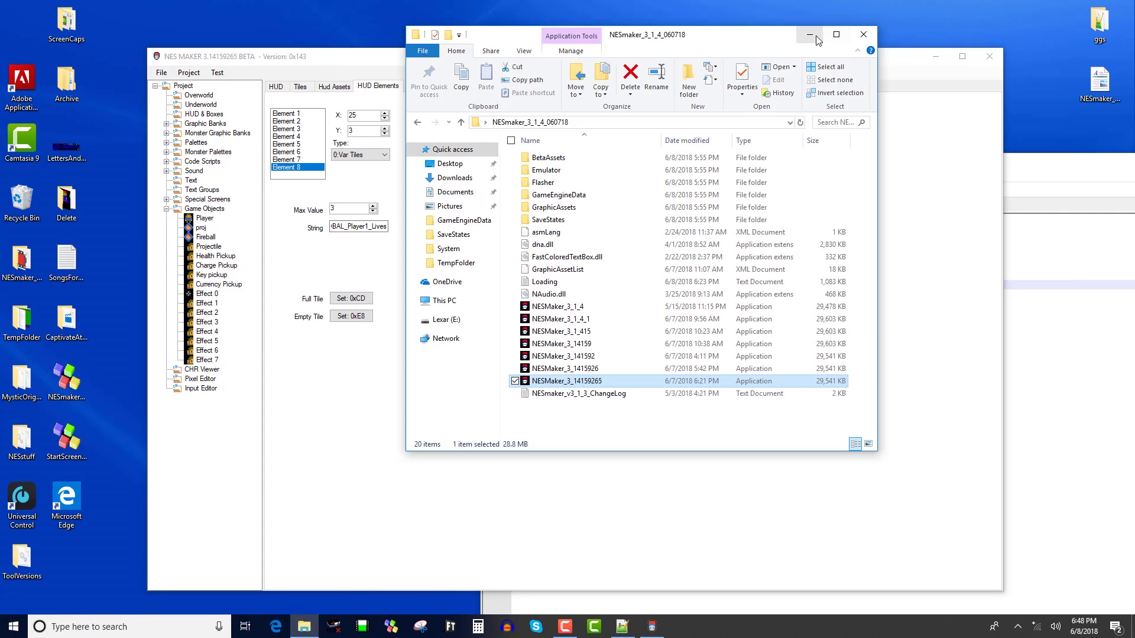
left_click(818, 41)
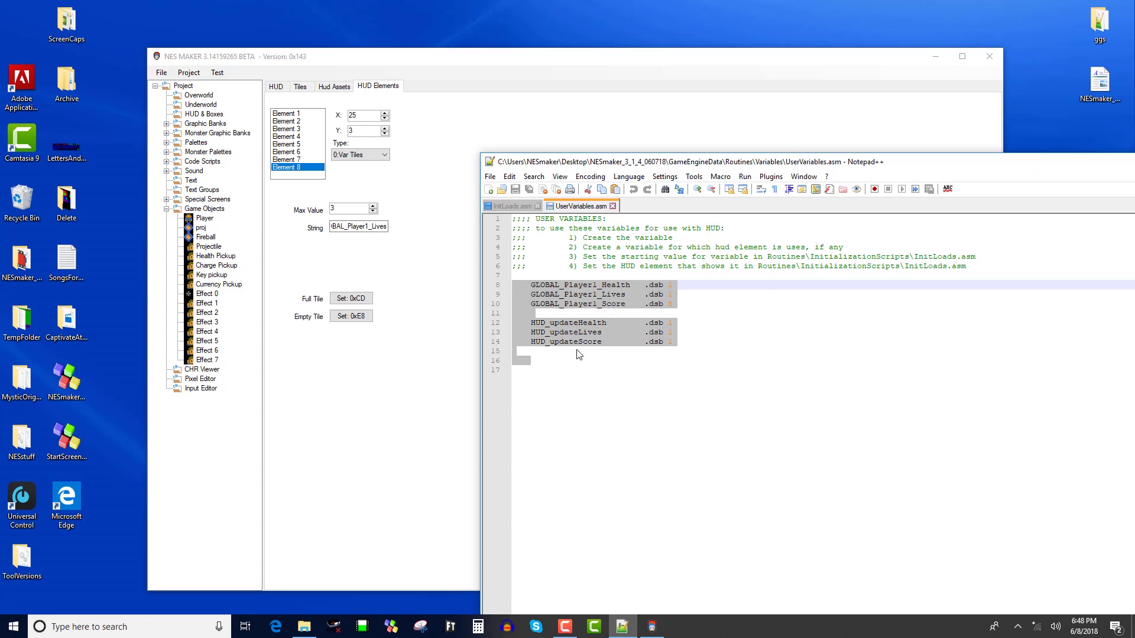
left_click(564, 342)
double_click(535, 323)
double_click(532, 332)
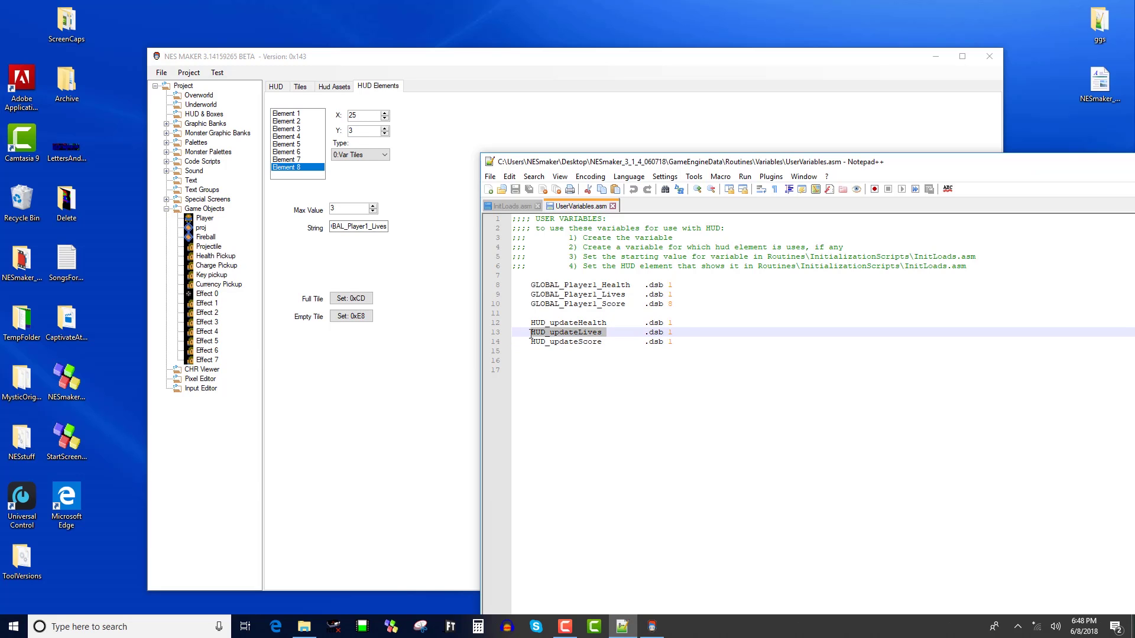
- In InitLoads.asm, add LDA #HUD_ELEMENT_8 and STA HUD_updateLives below the score hook, and save
left_click(513, 207)
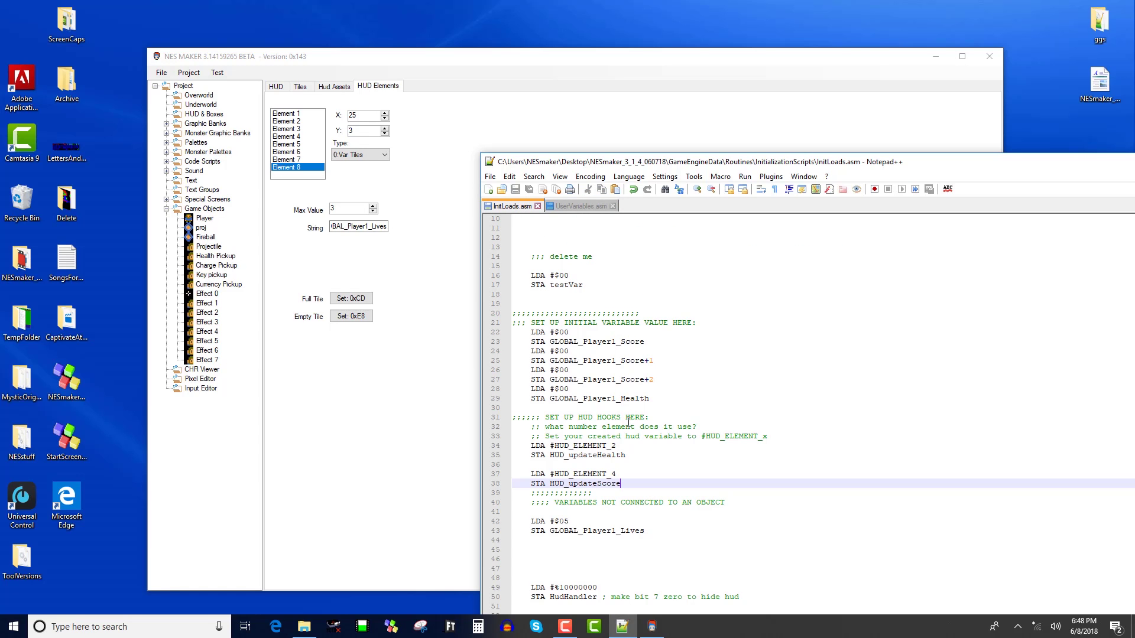
key("Return")
key("Return")
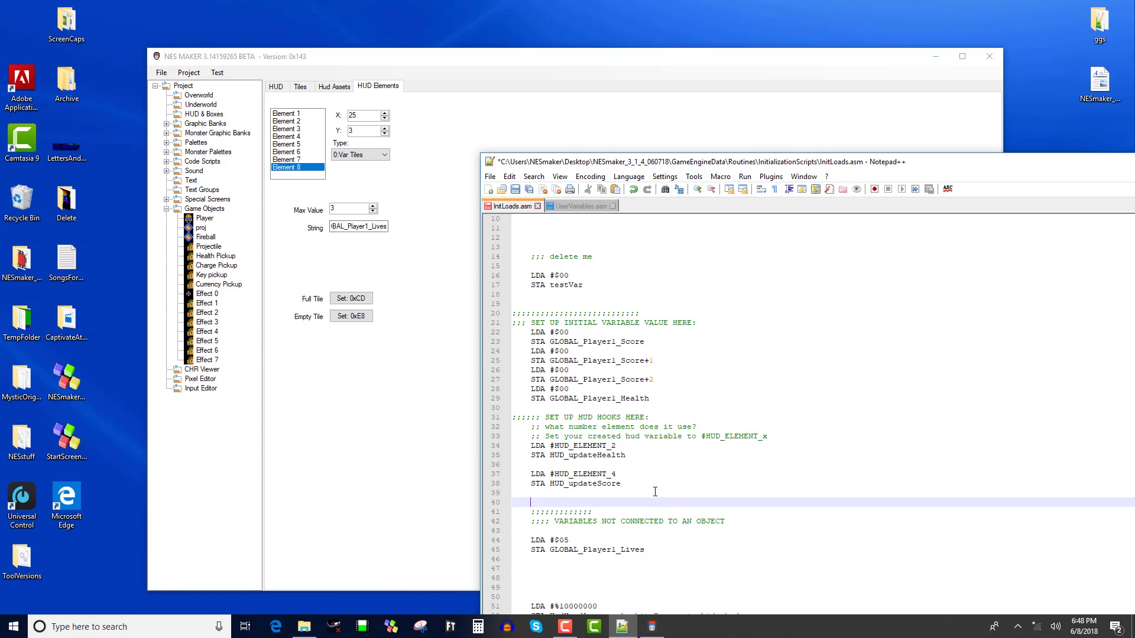
type("LDA #HUD_ELEMENT_89")
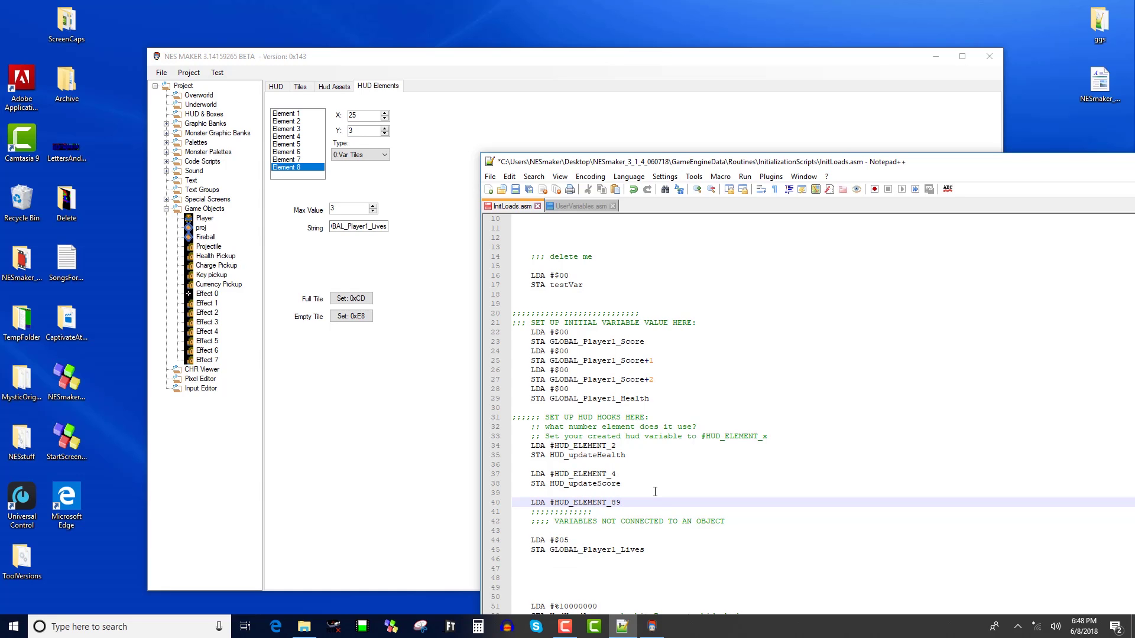
key("BackSpace")
key("Return")
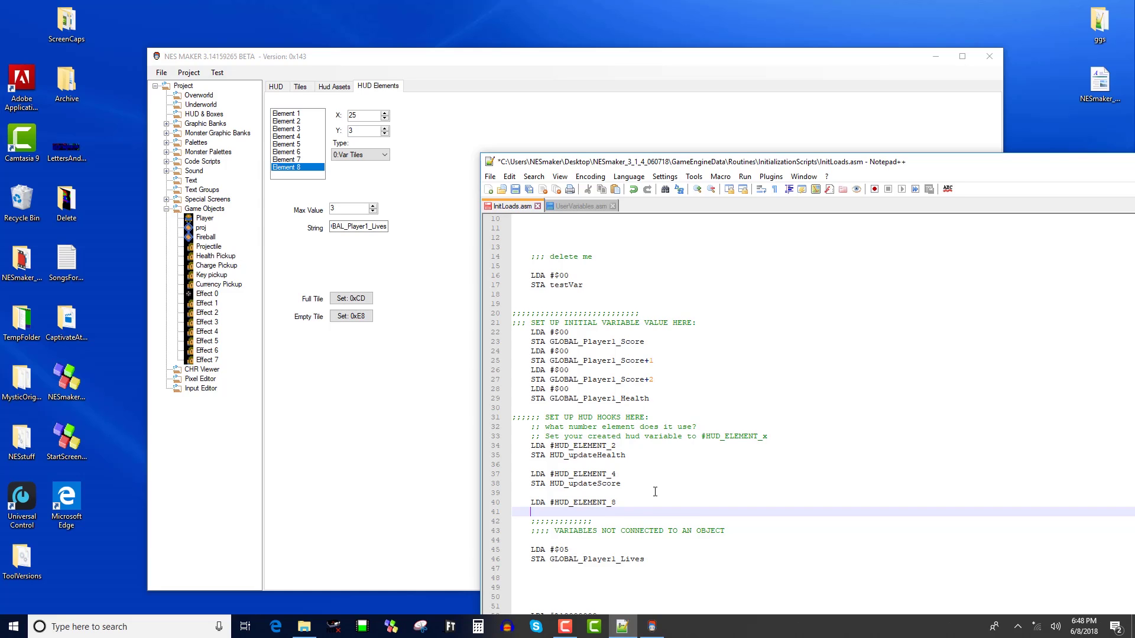
type("STA HUD_updateLives")
key("ctrl+s")
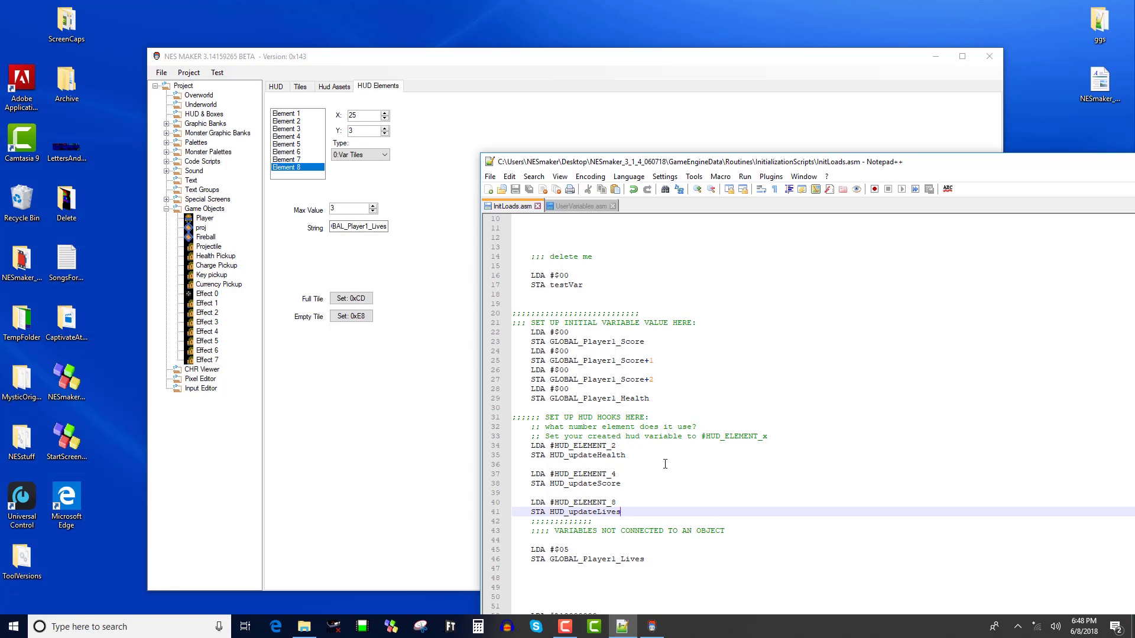
- Set the initial GLOBAL_Player1_Lives value to #$03 in InitLoads.asm and save the file
left_click(590, 551)
key("shift+Left")
type("3")
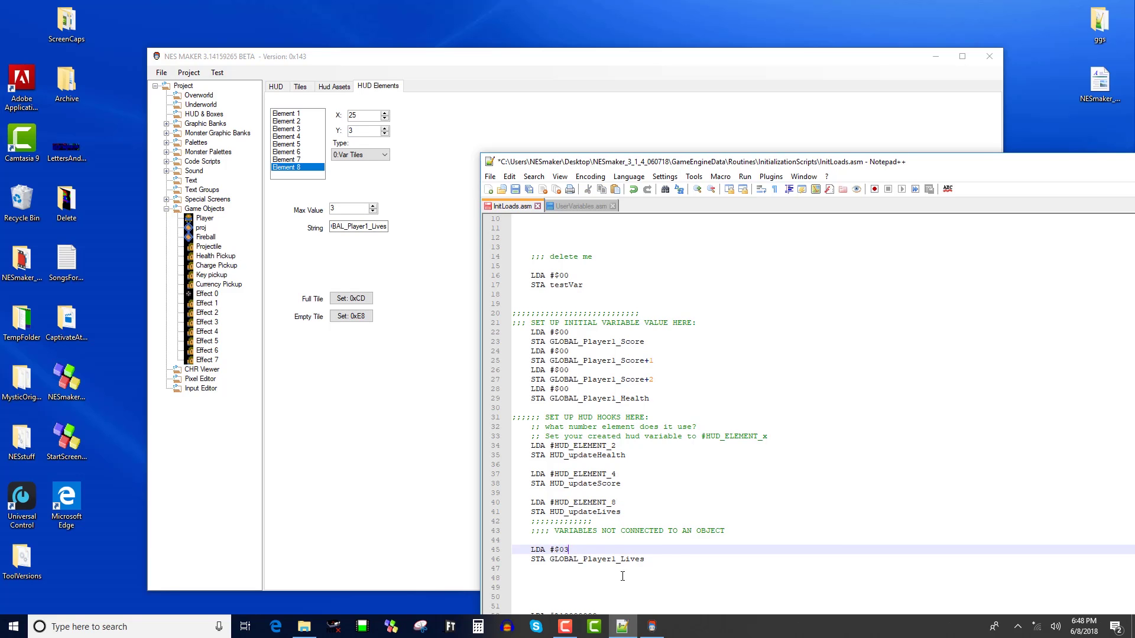
key("ctrl+s")
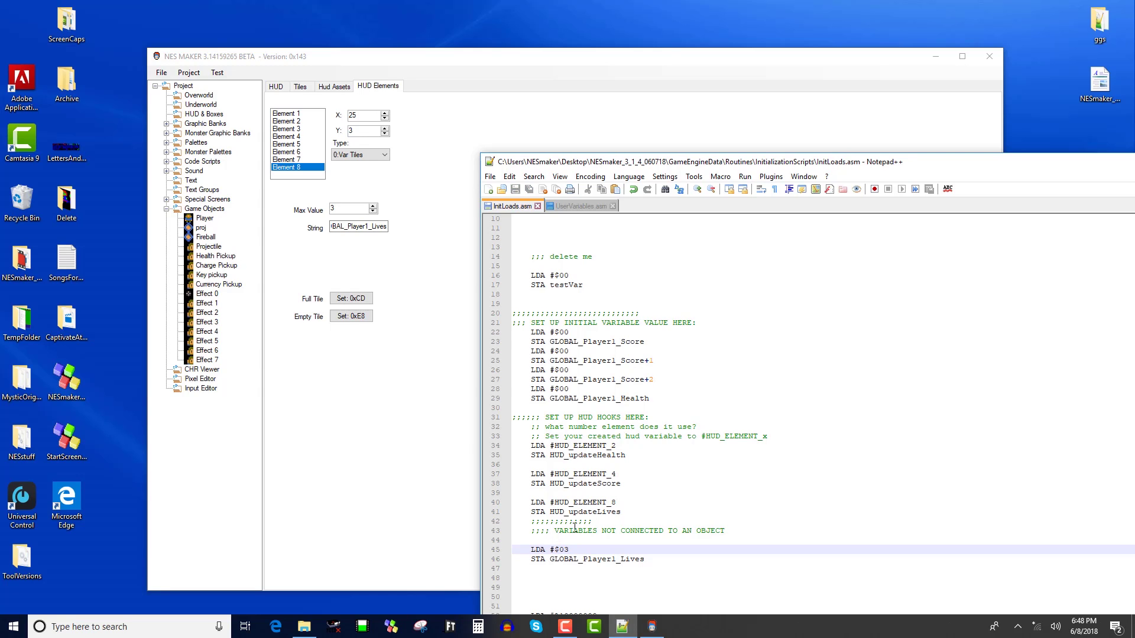
- Return to NES Maker, then compile and run the game to test the lives display
left_click(217, 73)
left_click(217, 73)
left_click(225, 101)
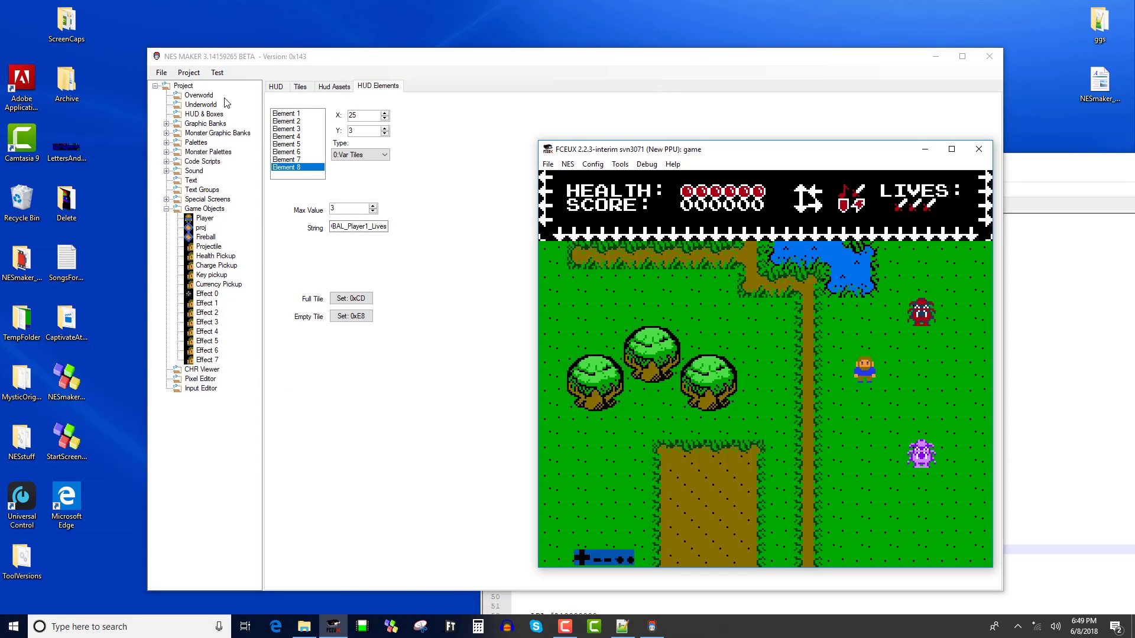
- Steer the player repeatedly into the red monster until a life is lost, to test the health and lives displays
key("Left")
key("Up")
key("Right")
key("Down")
key("Right")
key("Down")
key("Up")
key("Left")
key("Up")
key("Right")
key("Right")
key("Right")
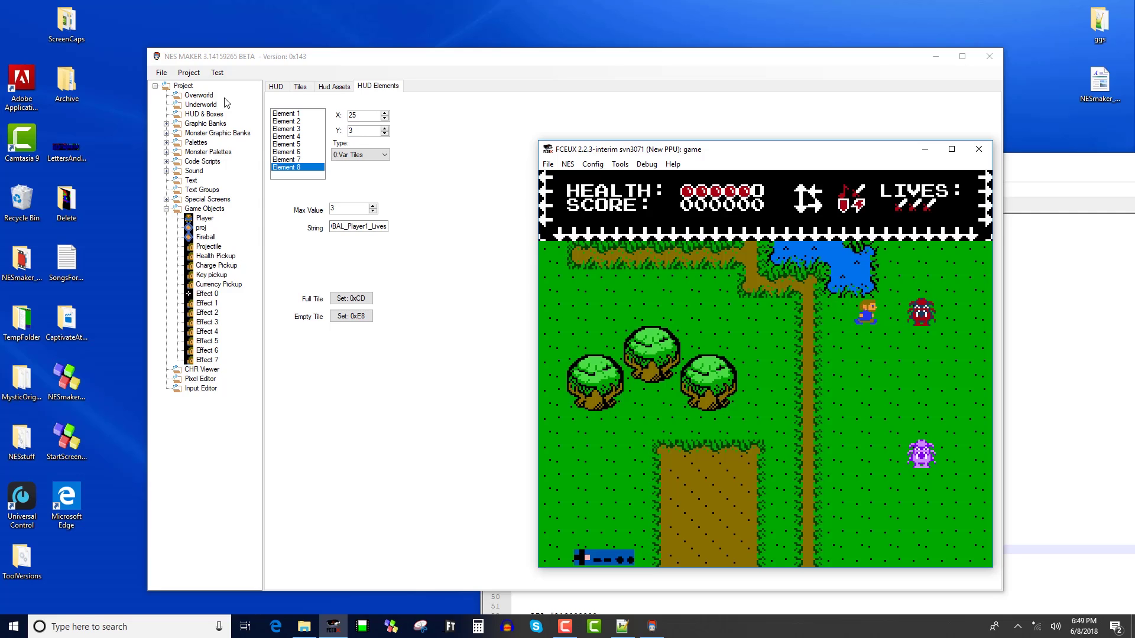
key("Right")
key("Right")
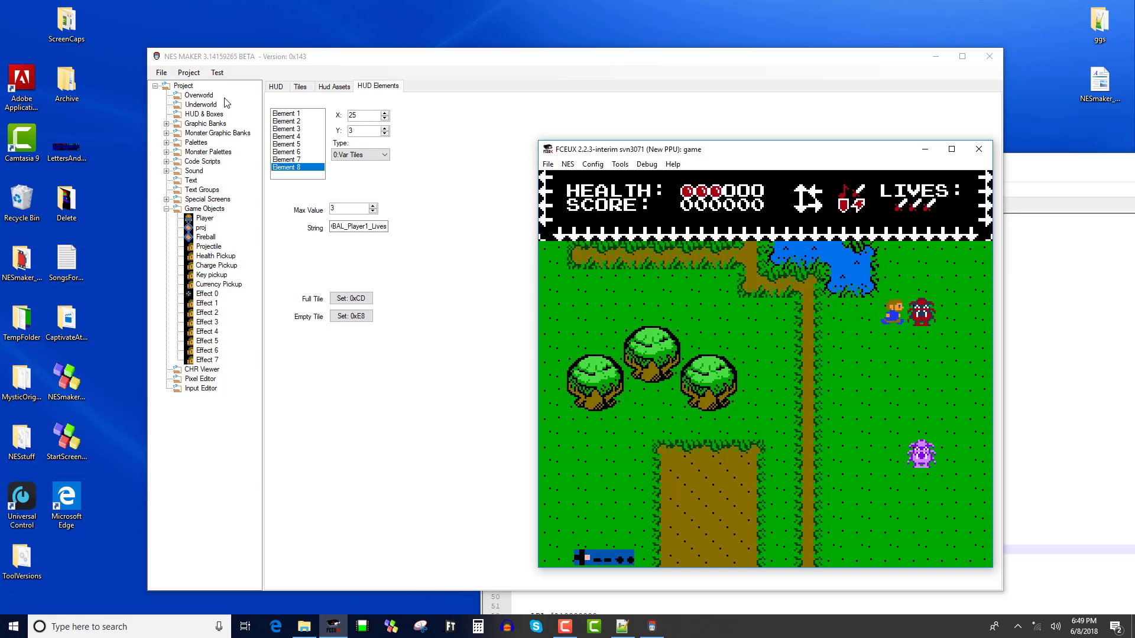
key("Right")
key("Right")
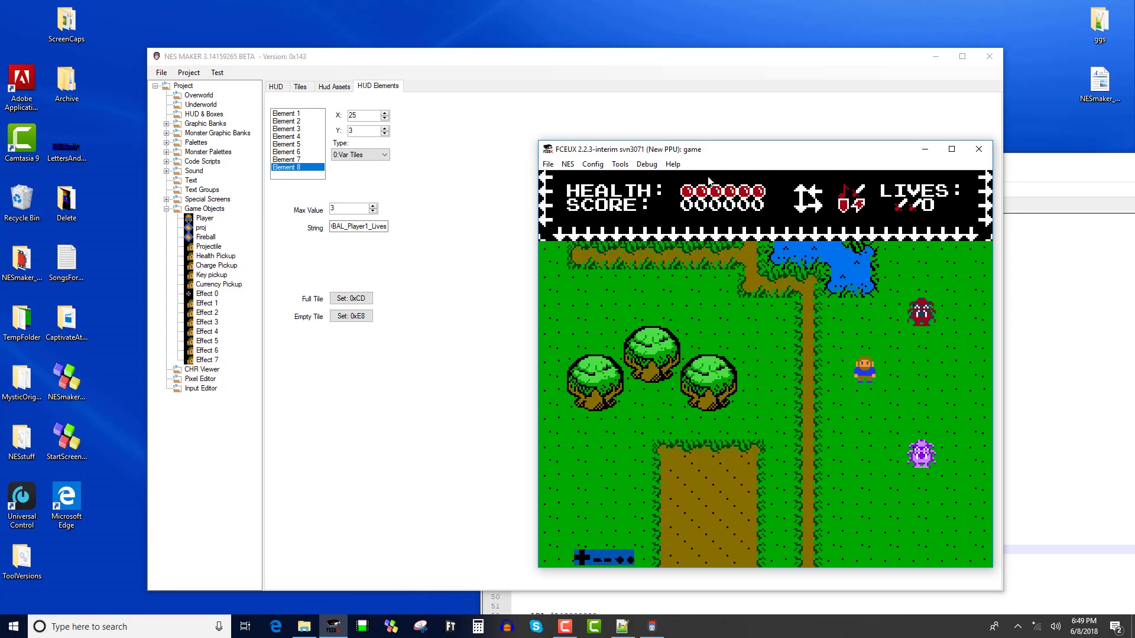
- Walk the player back and forth between the upper and lower screens to check the HUD across screen changes
key("Down")
key("Down")
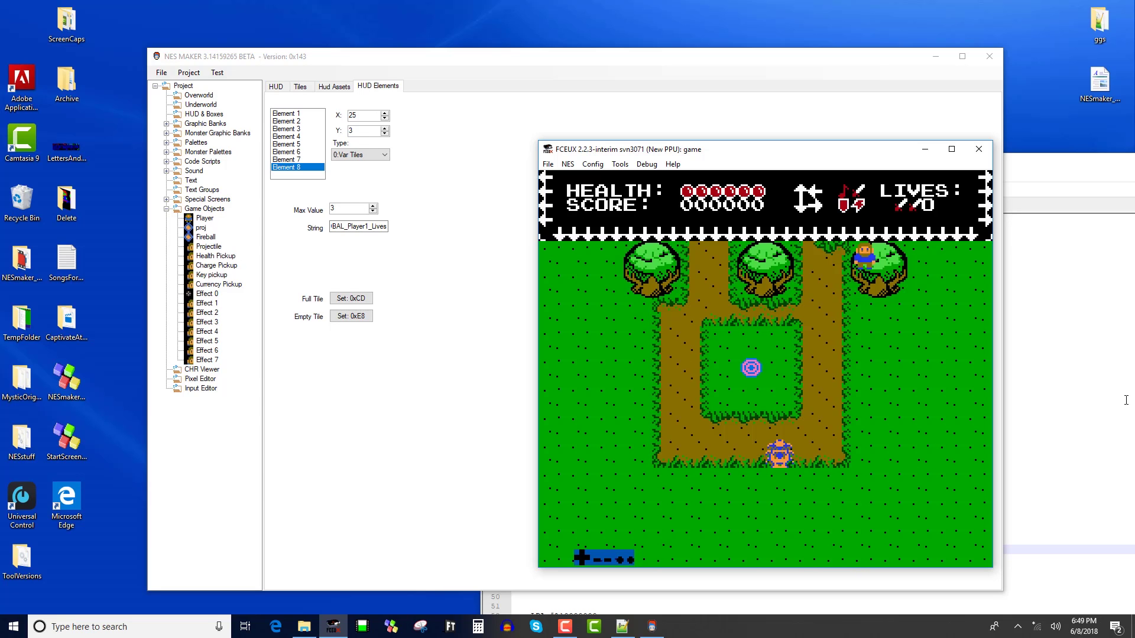
key("Up")
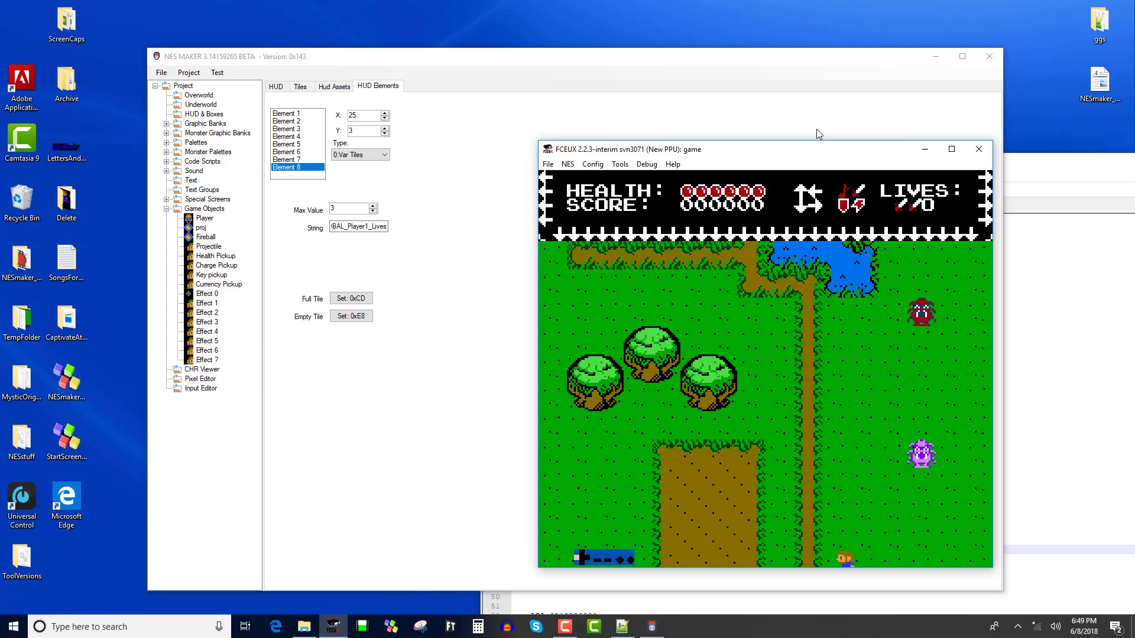
key("Down")
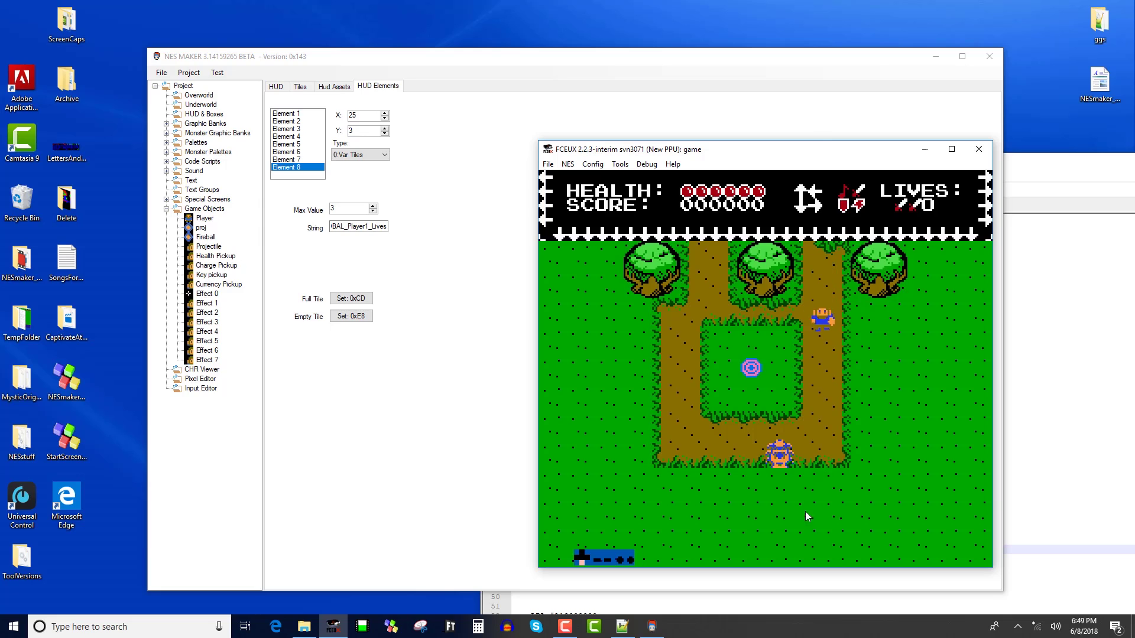
- Explore the lower screen, return to the upper one and steer the player into a monster until another life is lost
key("Down")
key("Left")
key("Up")
key("Left")
key("Up")
key("Right")
key("Left")
key("Up")
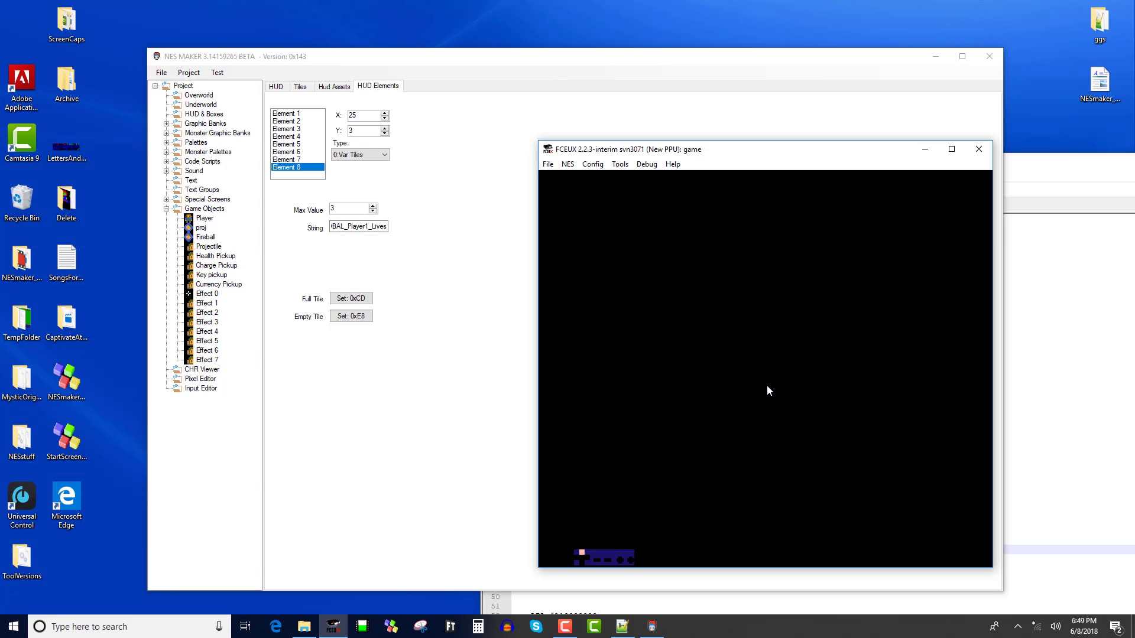
key("Right")
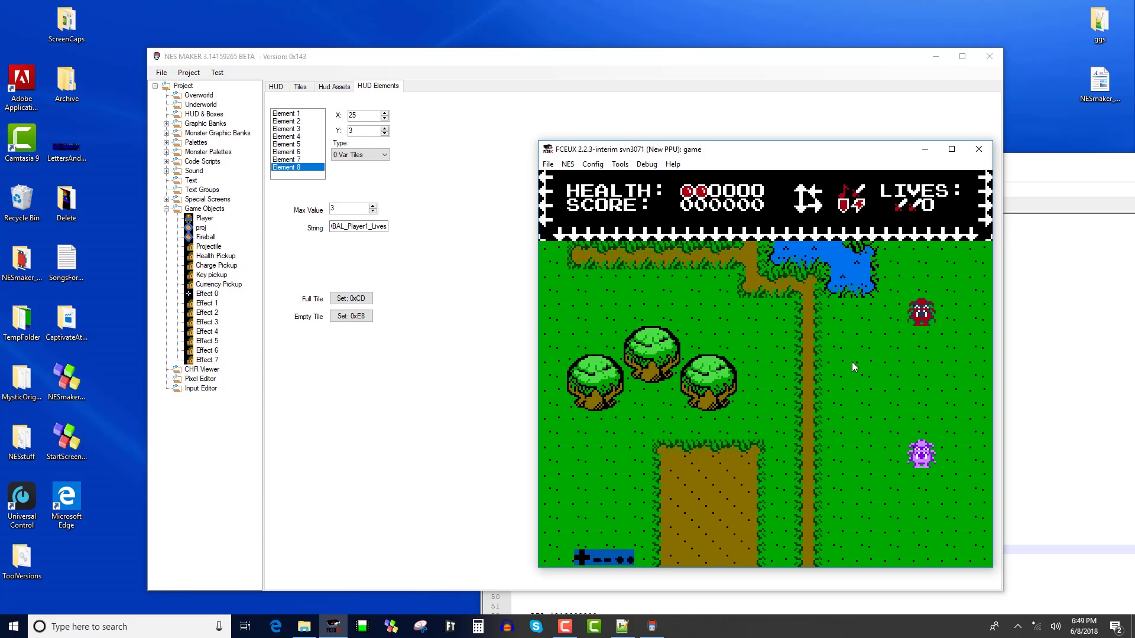
- Return the player to the upper screen and run into the purple monster until the last life is lost
key("Up")
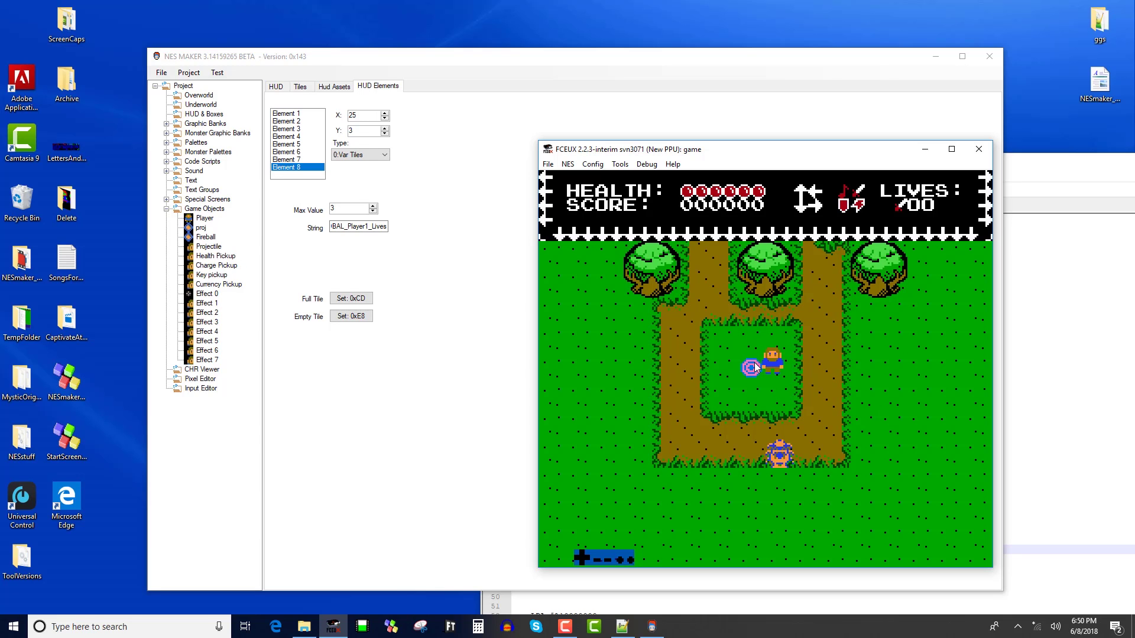
key("Right")
key("Up")
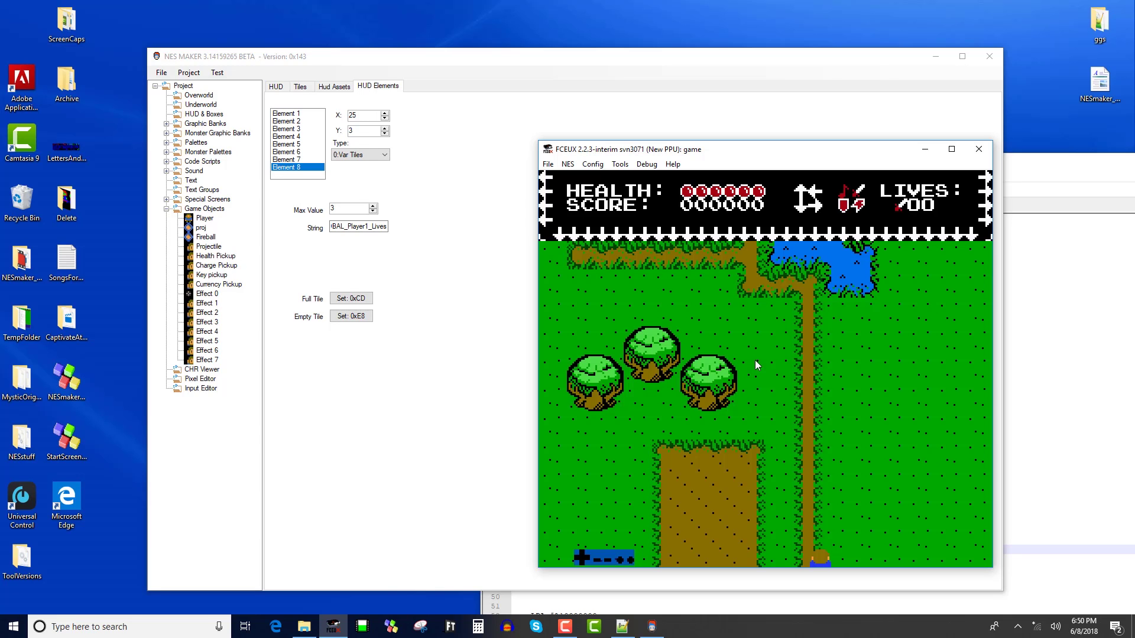
key("Up")
key("Right")
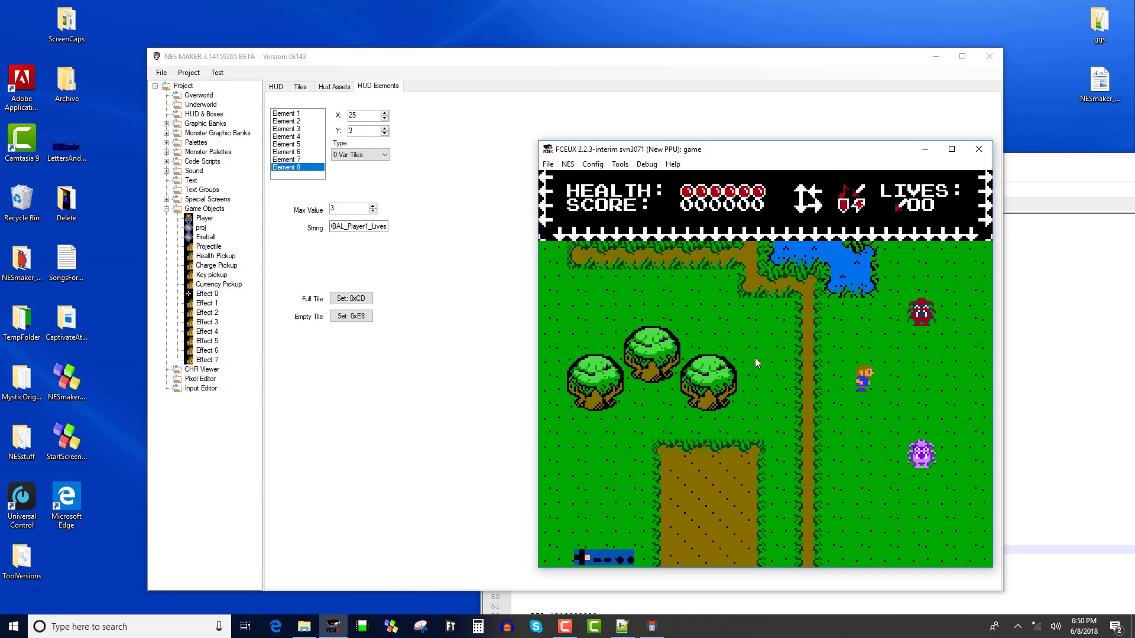
key("Right")
key("Up")
key("Up")
key("Up")
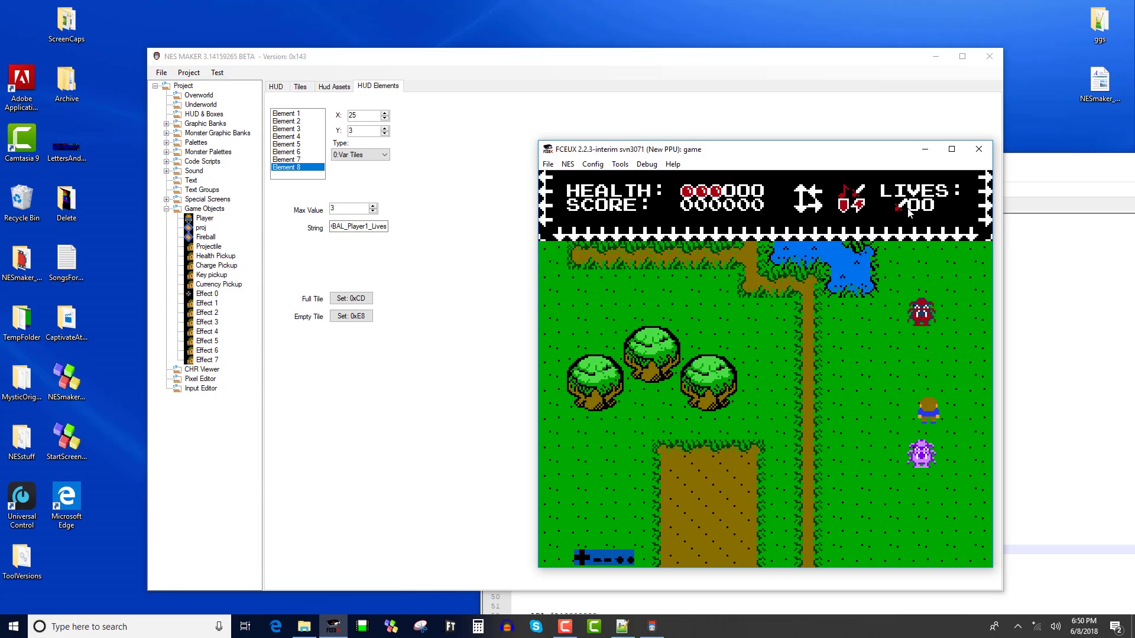
key("Up")
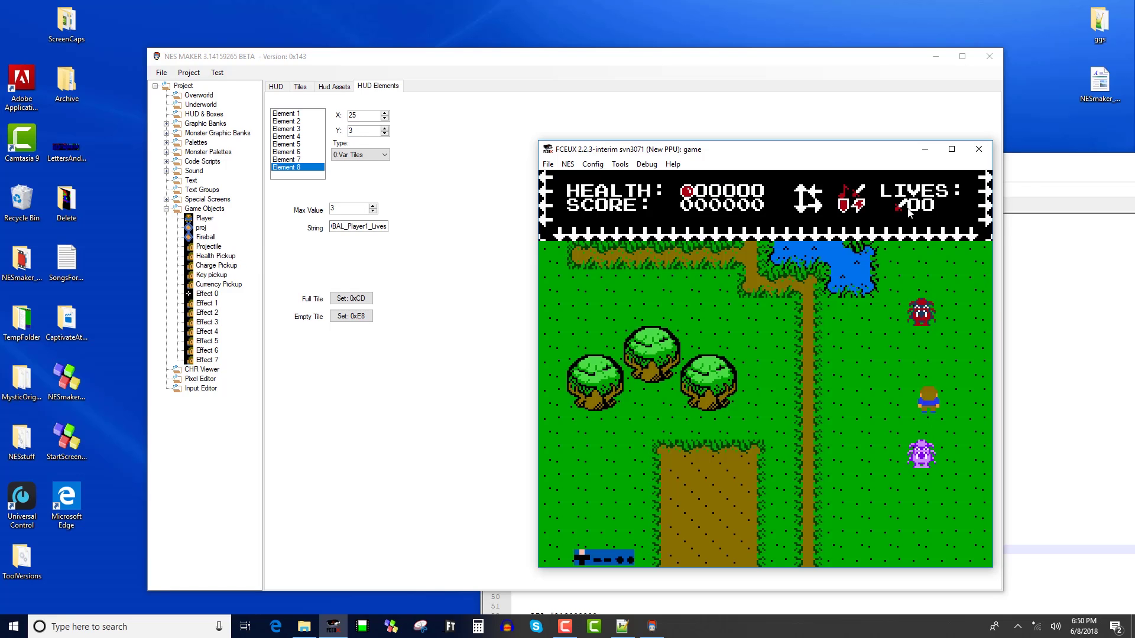
key("Up")
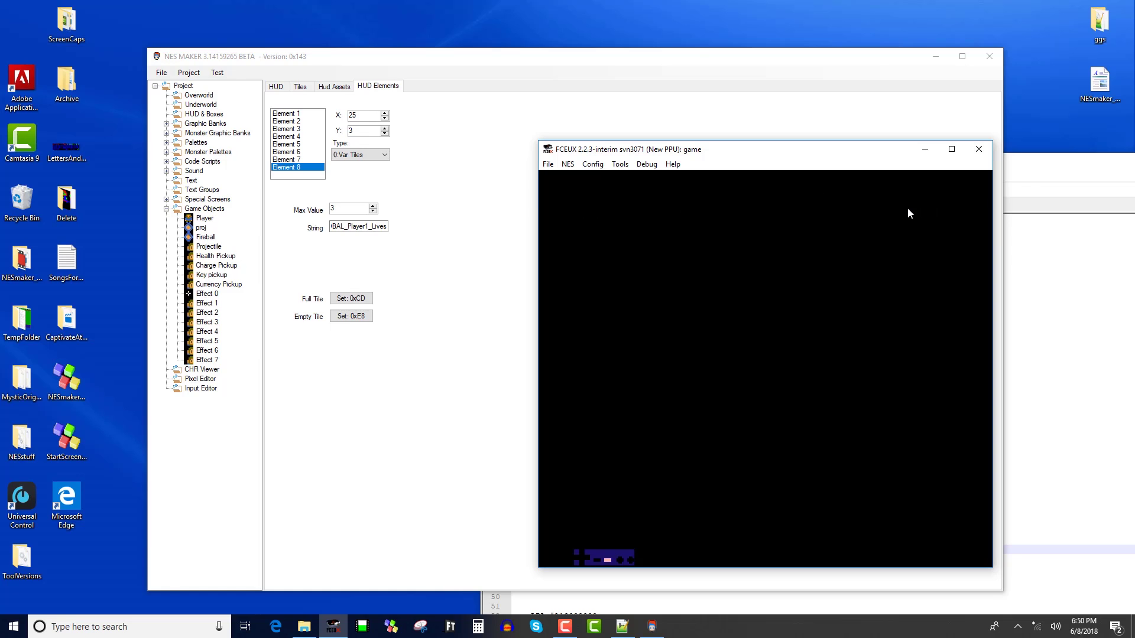
- Walk the player around after the game restarts, then close the emulator
key("Left")
key("Down")
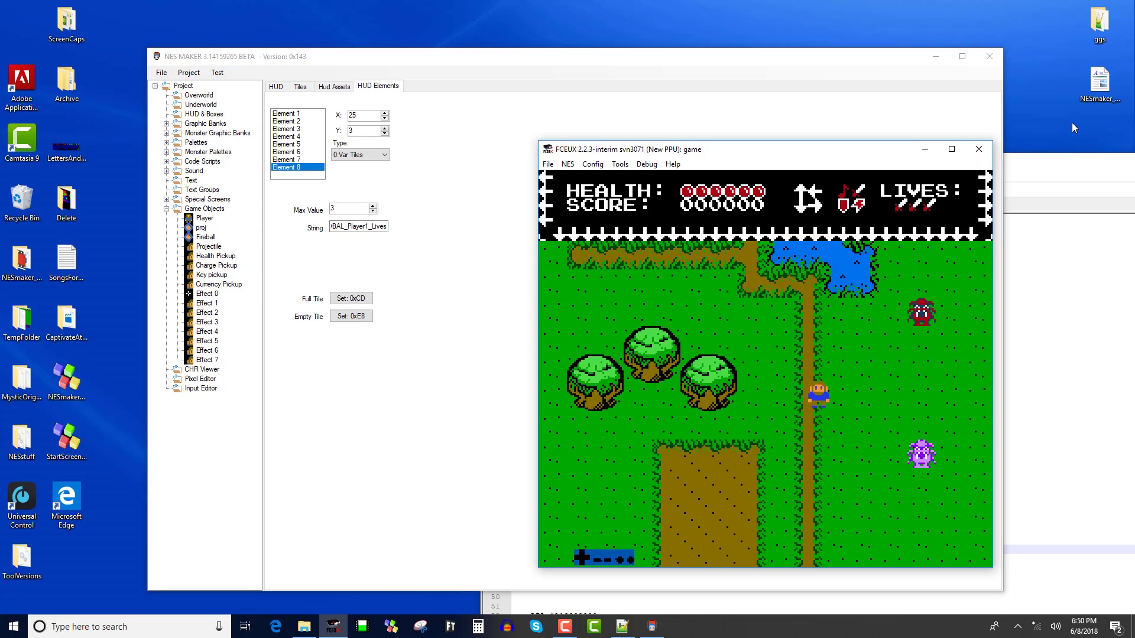
left_click(982, 150)
- Set the HUD area to X 0, Y 12, W 16, H 3 and the playable area to X 0, Y 0, W 16, H 12
left_click(276, 87)
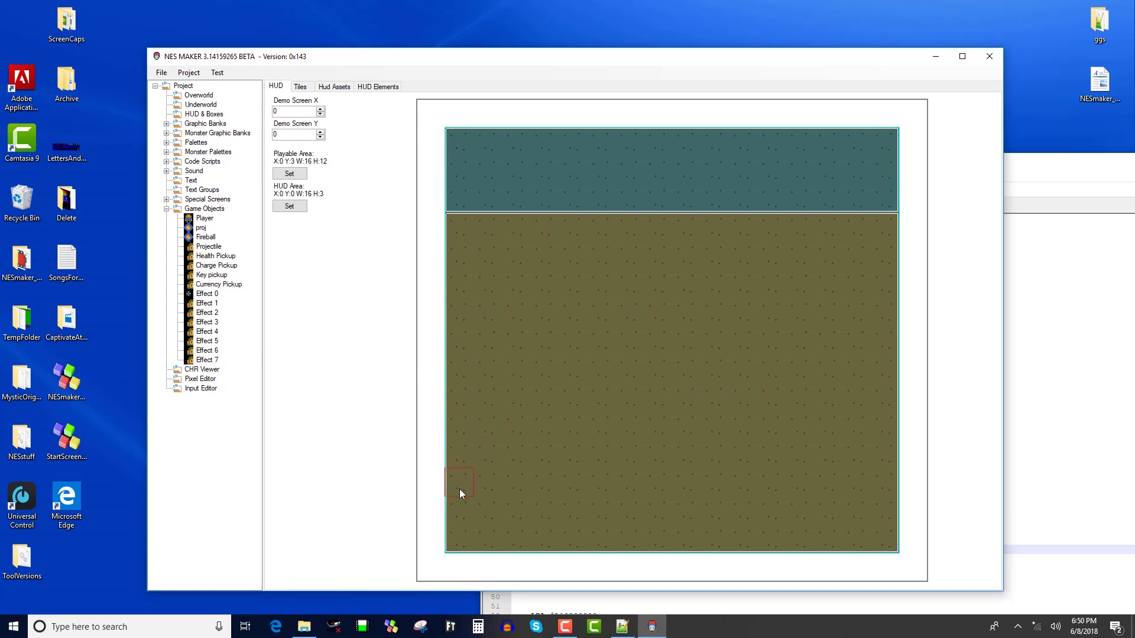
left_click_drag(460, 491, 882, 535)
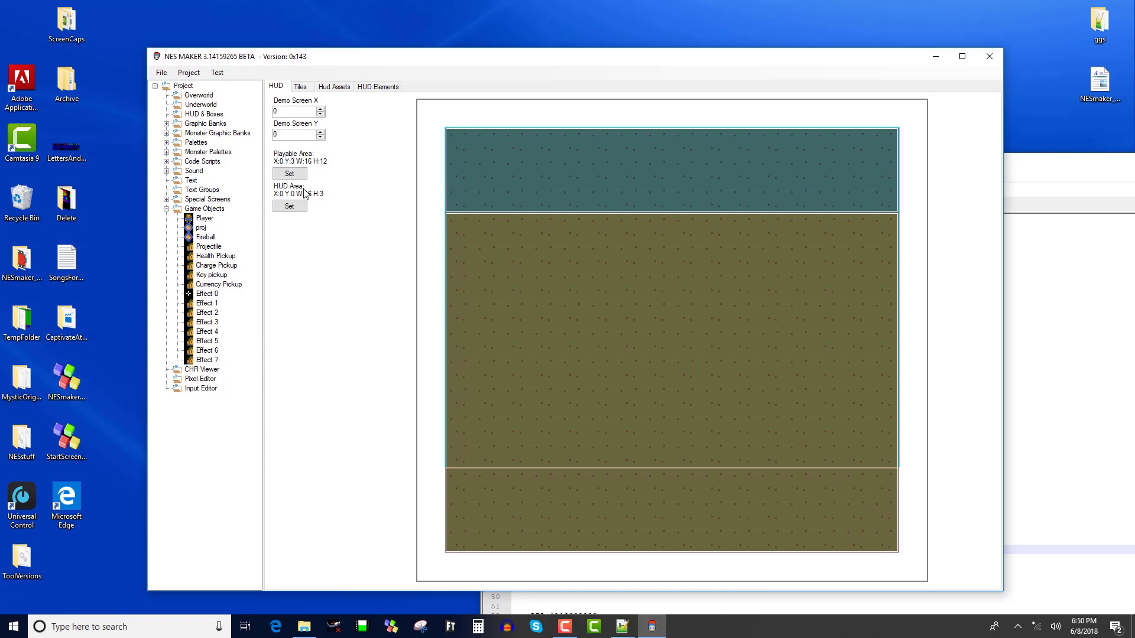
left_click(290, 206)
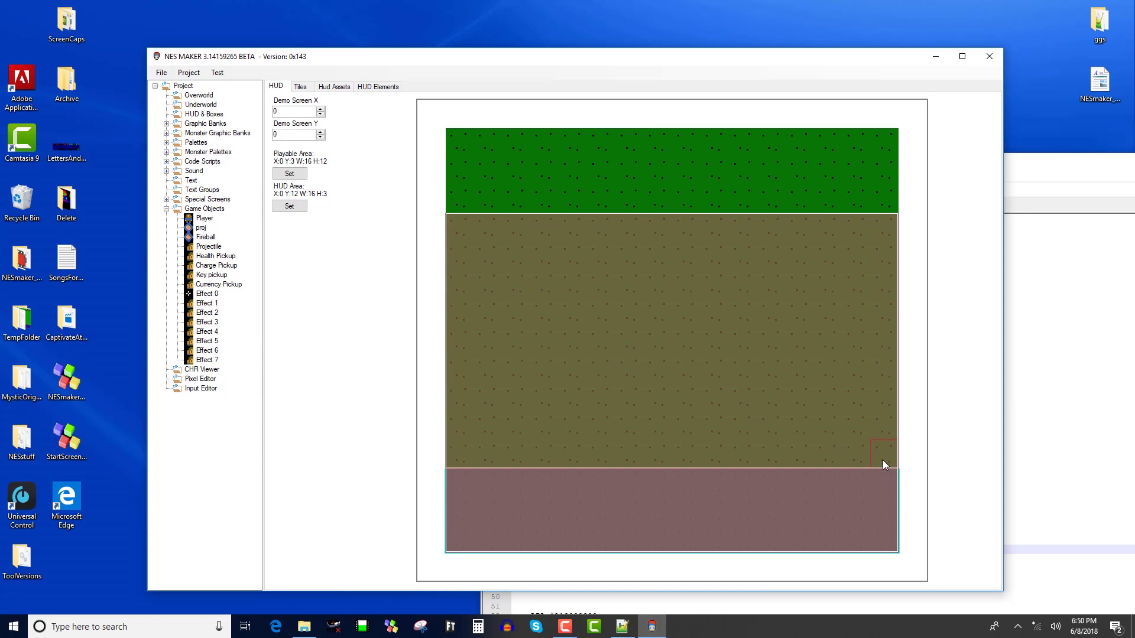
left_click(293, 172)
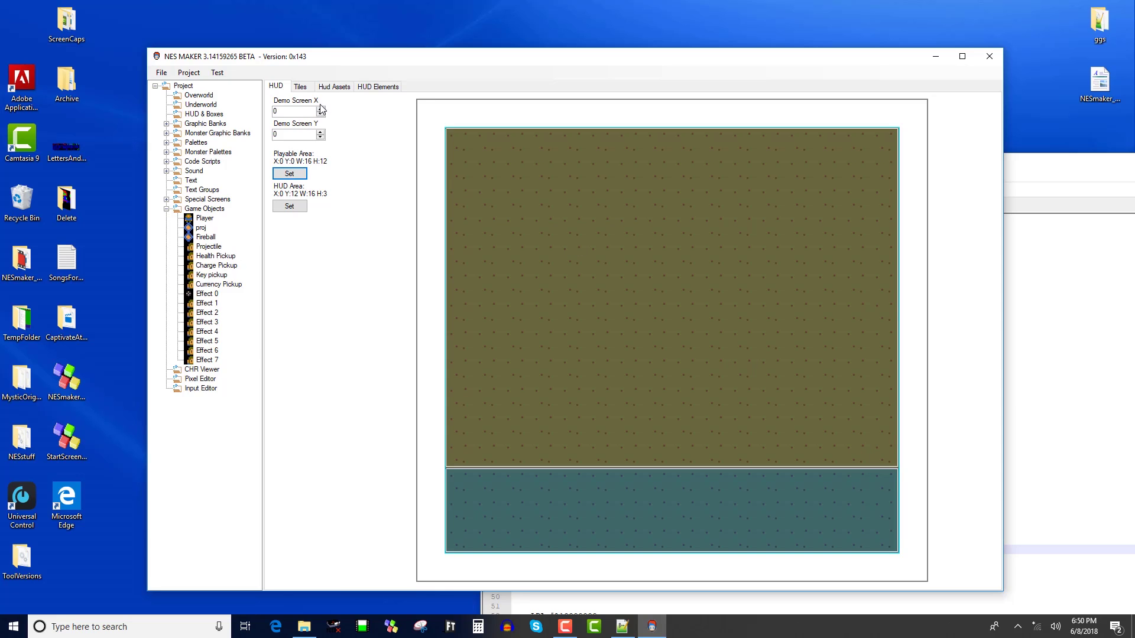
- Set the demo screen to X 2, Y 4 and view the HUD elements preview
left_click(321, 110)
left_click(321, 109)
left_click(320, 132)
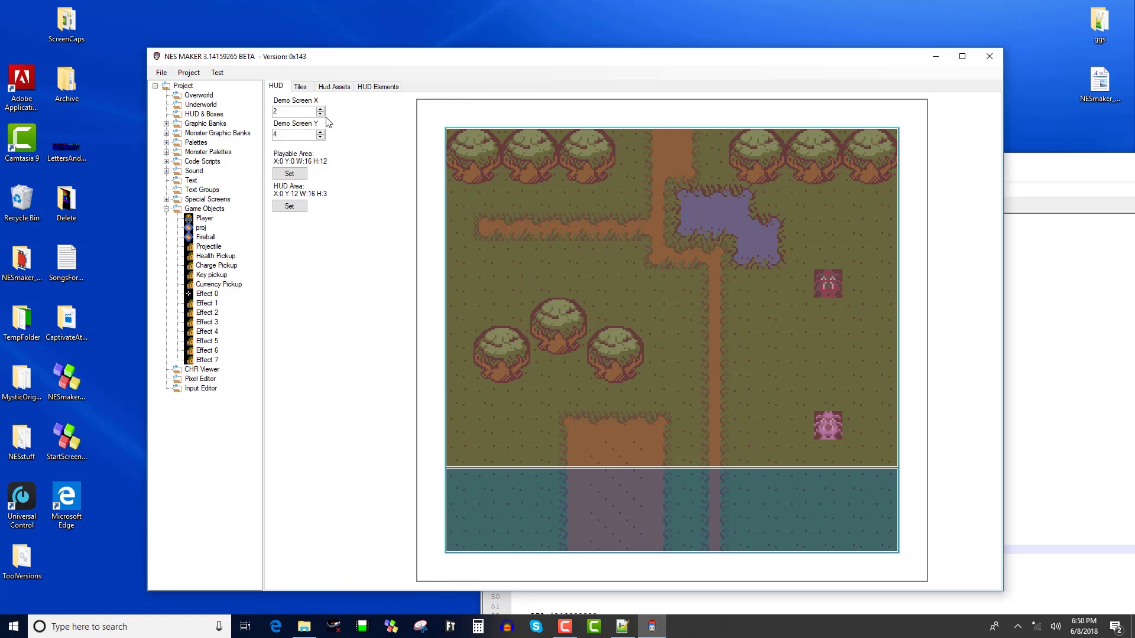
left_click(379, 87)
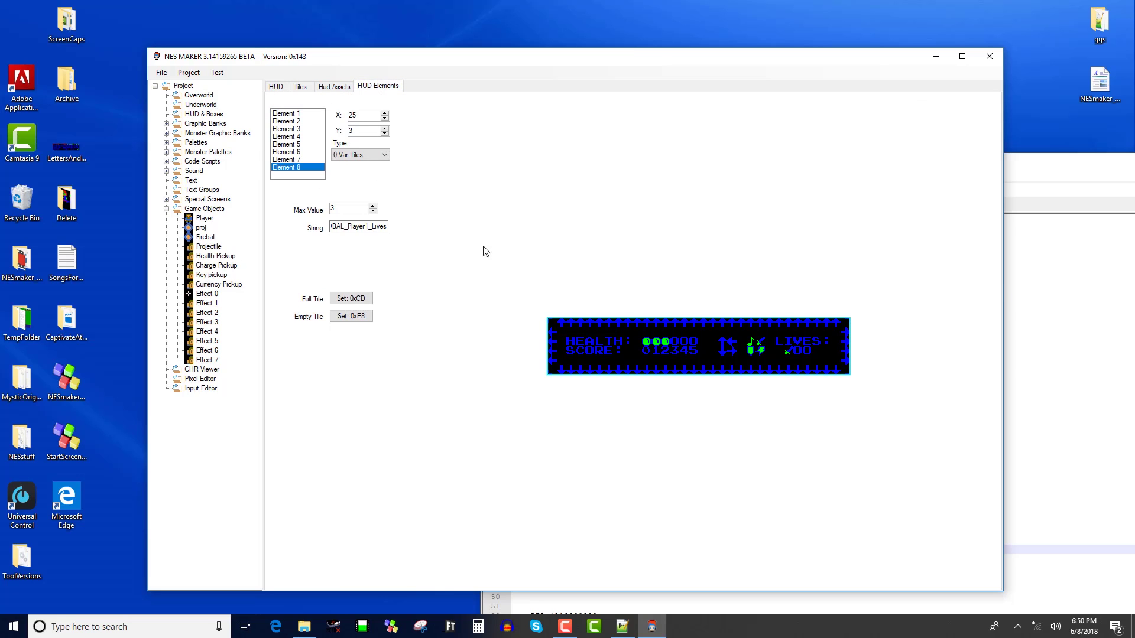
- Assign the blank tile 0xC0 to the BOX_0_TL, BOX_0_TC and BOX_0_TR border entries in the HUD tiles
left_click(302, 86)
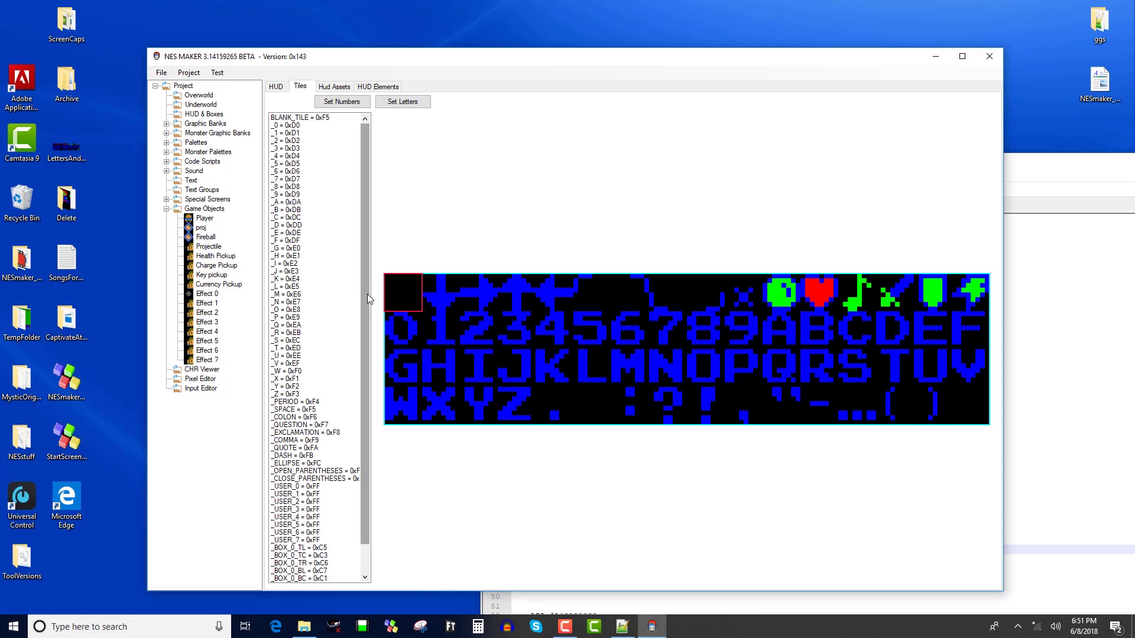
scroll(367, 293, "down", 2)
left_click(314, 518)
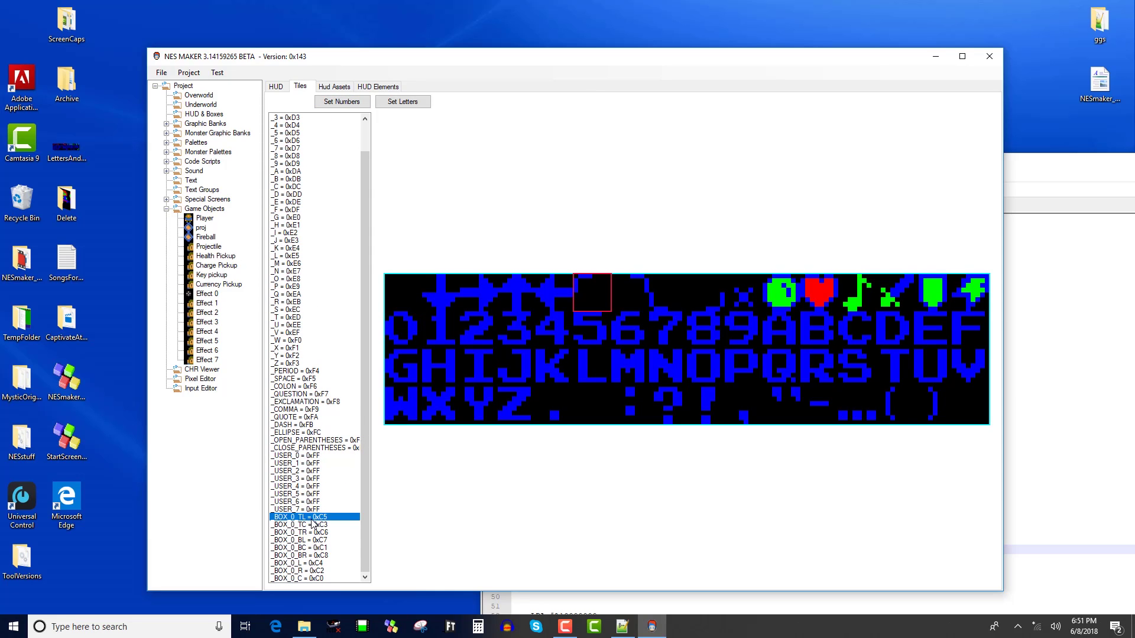
scroll(313, 525, "up", 2)
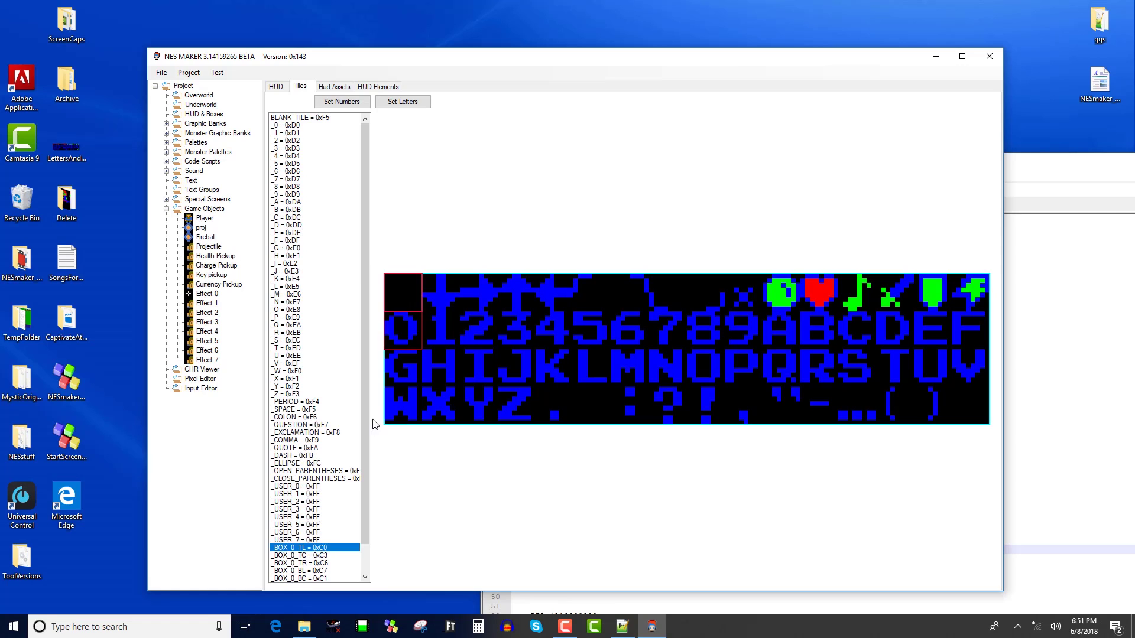
left_click(319, 555)
left_click(404, 292)
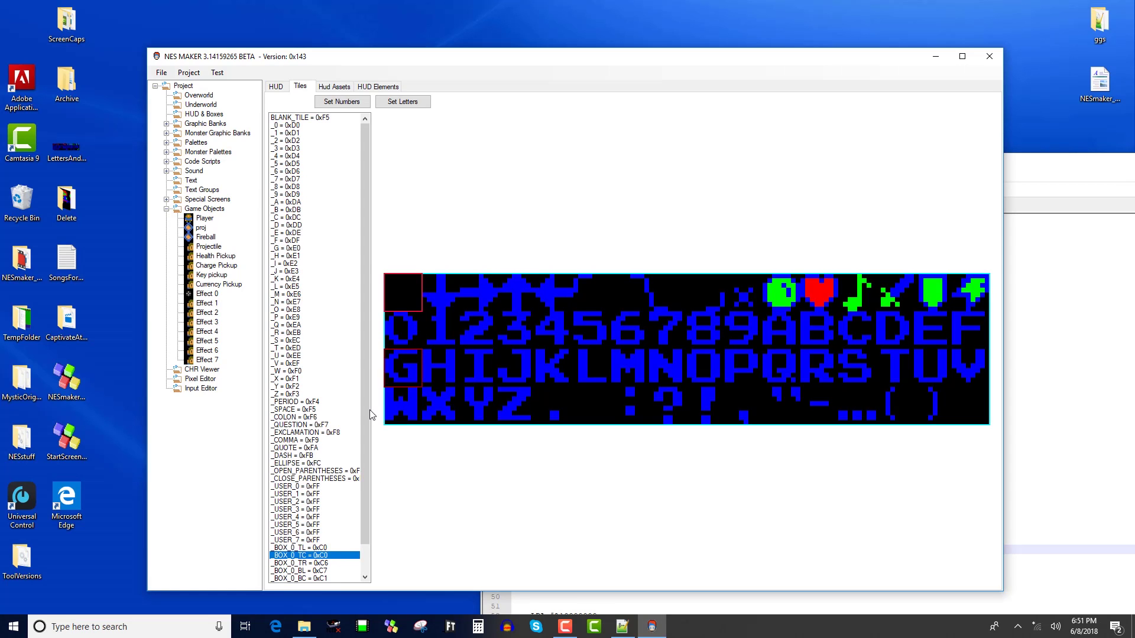
left_click(405, 295)
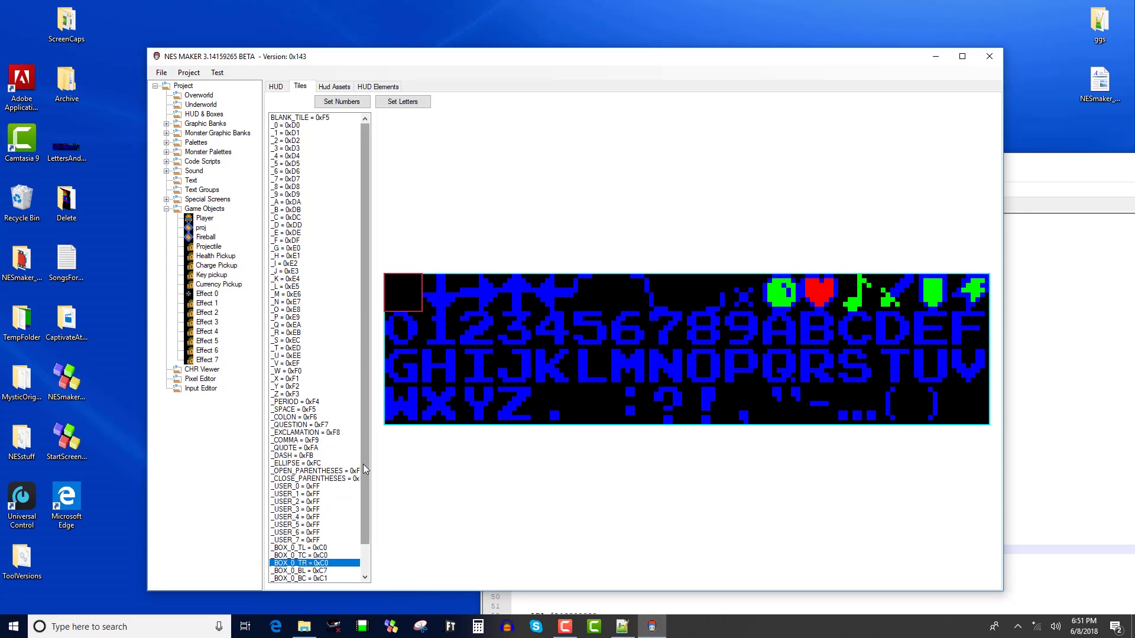
- Assign the blank tile 0xC0 to the BOX_0_BL and BOX_0_BC border entries
scroll(332, 559, "down", 1)
left_click(333, 541)
left_click(409, 288)
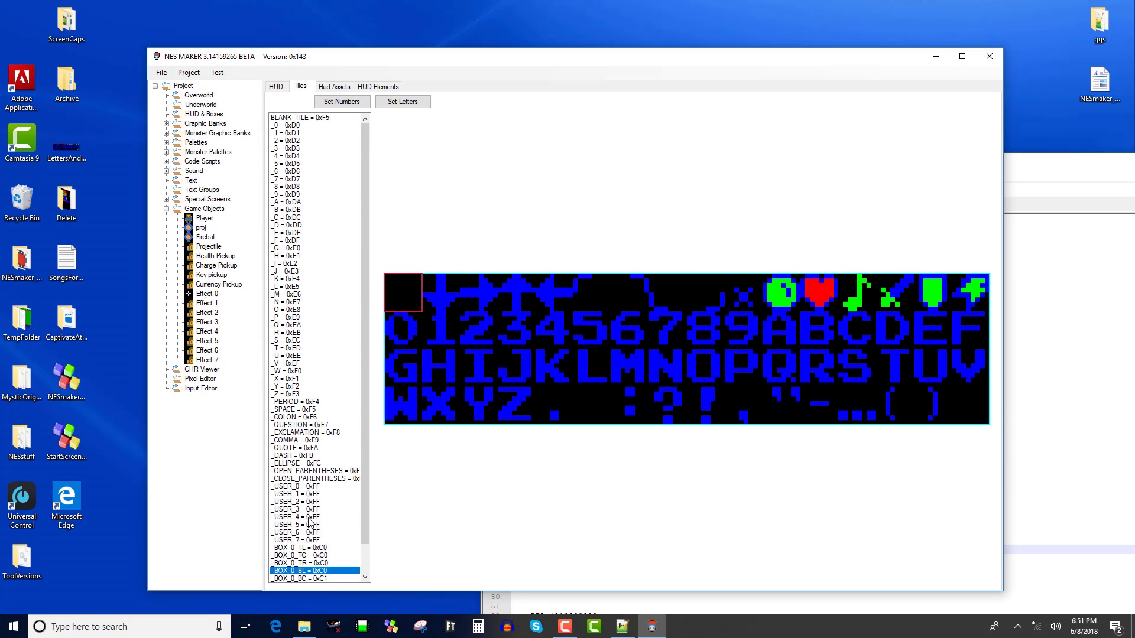
scroll(341, 557, "down", 1)
left_click(342, 549)
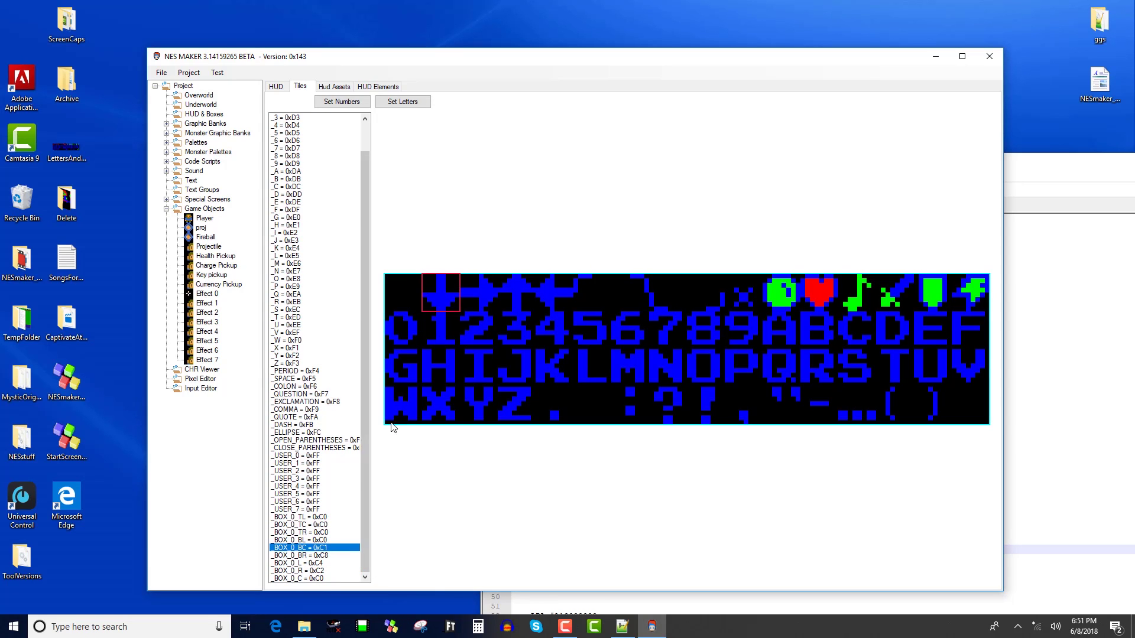
left_click(412, 297)
- Assign the ellipsis tile 0xFC to the BOX_0_BL and BOX_0_BC border entries
scroll(334, 556, "down", 1)
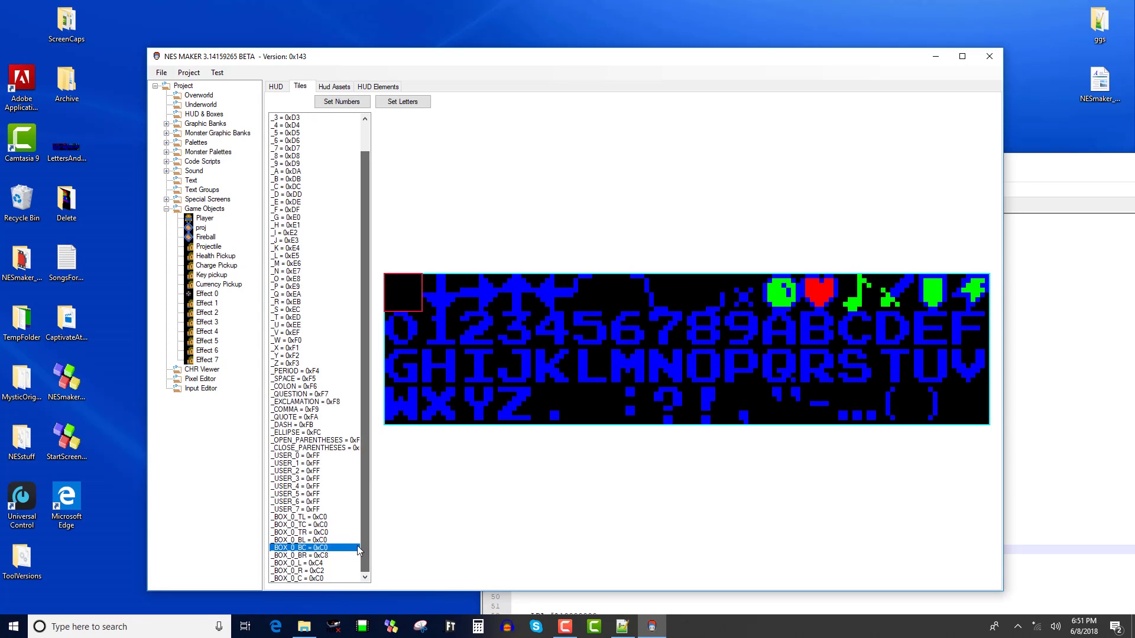
left_click(323, 540)
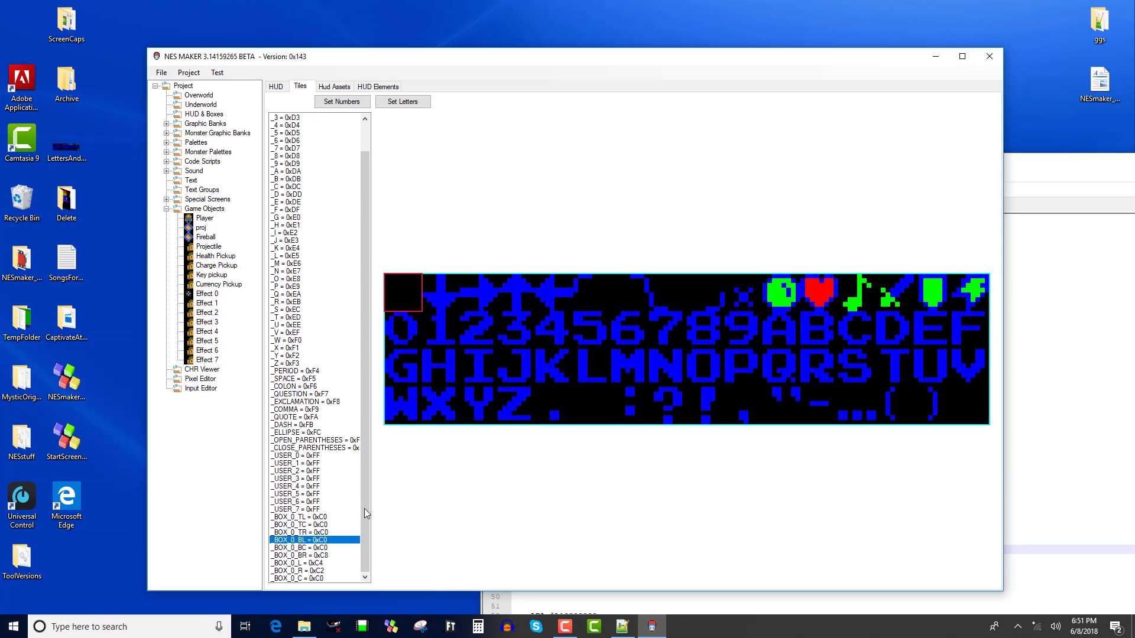
left_click(864, 416)
left_click_drag(365, 526, 366, 555)
left_click(312, 549)
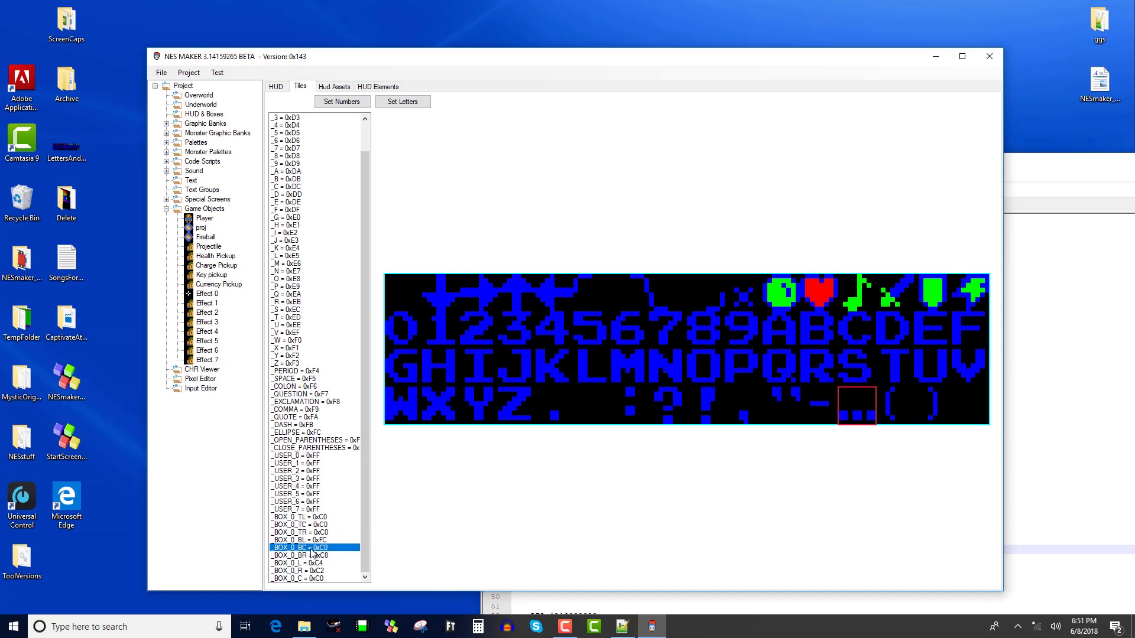
left_click(847, 417)
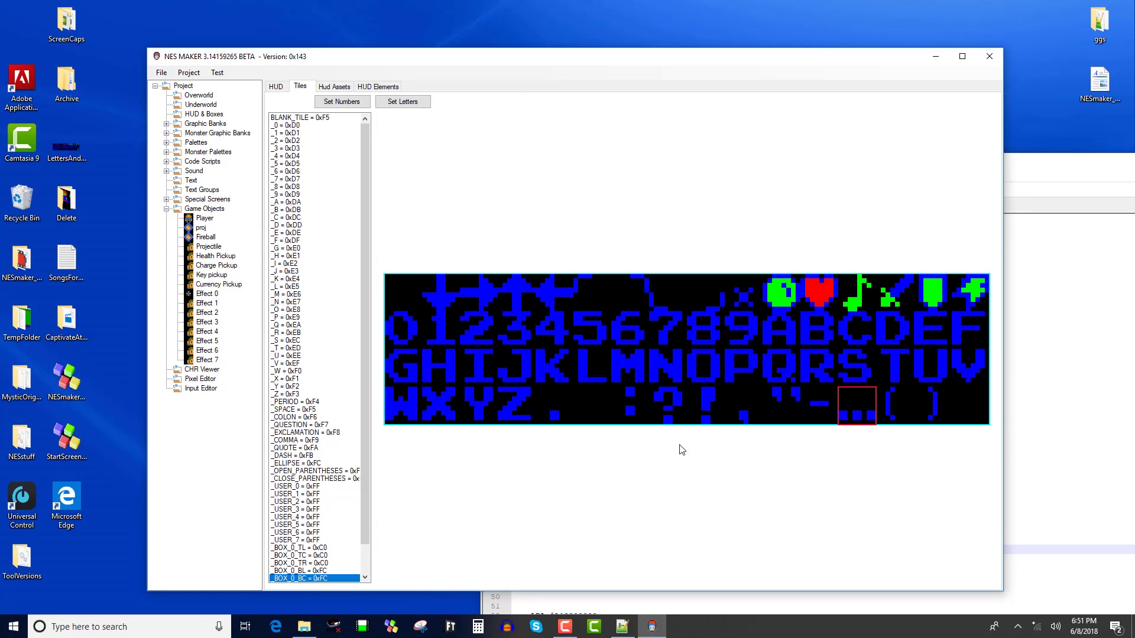
- Assign the dash tile 0xFB to the BOX_0_BL, BOX_0_BC and BOX_0_BR border entries
left_click(321, 572)
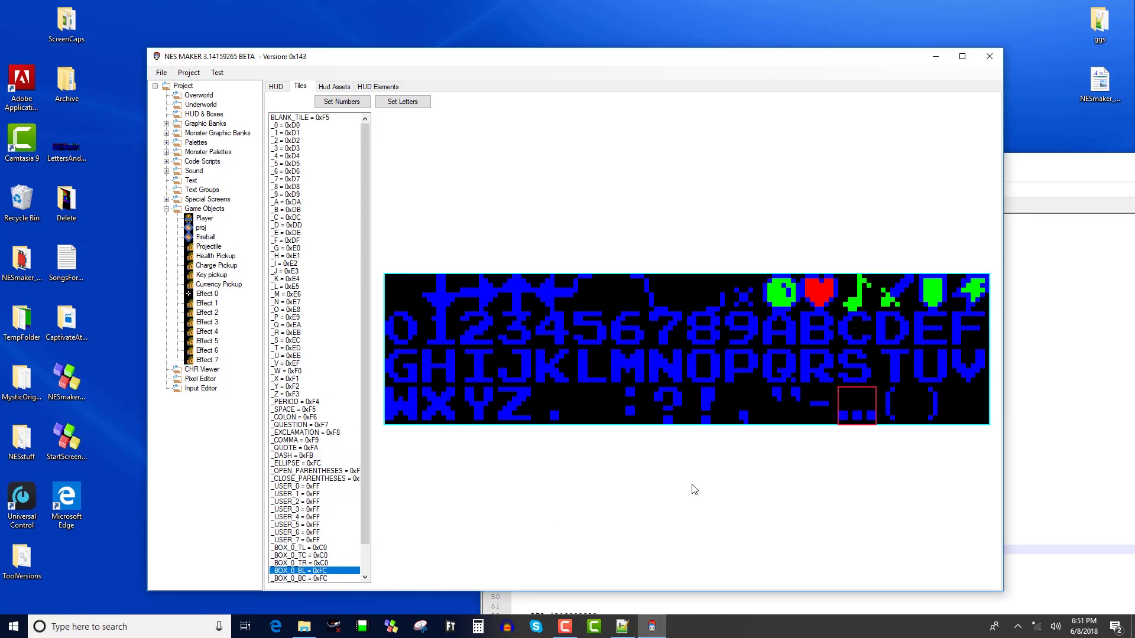
left_click(821, 417)
left_click_drag(366, 521, 366, 551)
left_click(331, 549)
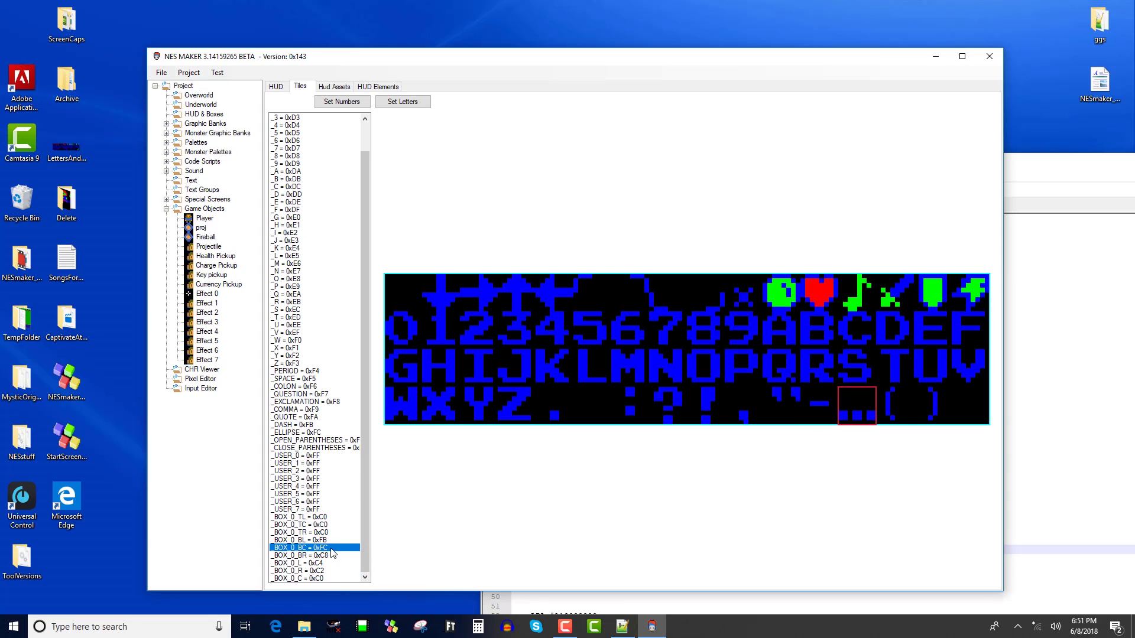
left_click(820, 421)
left_click_drag(365, 491, 364, 520)
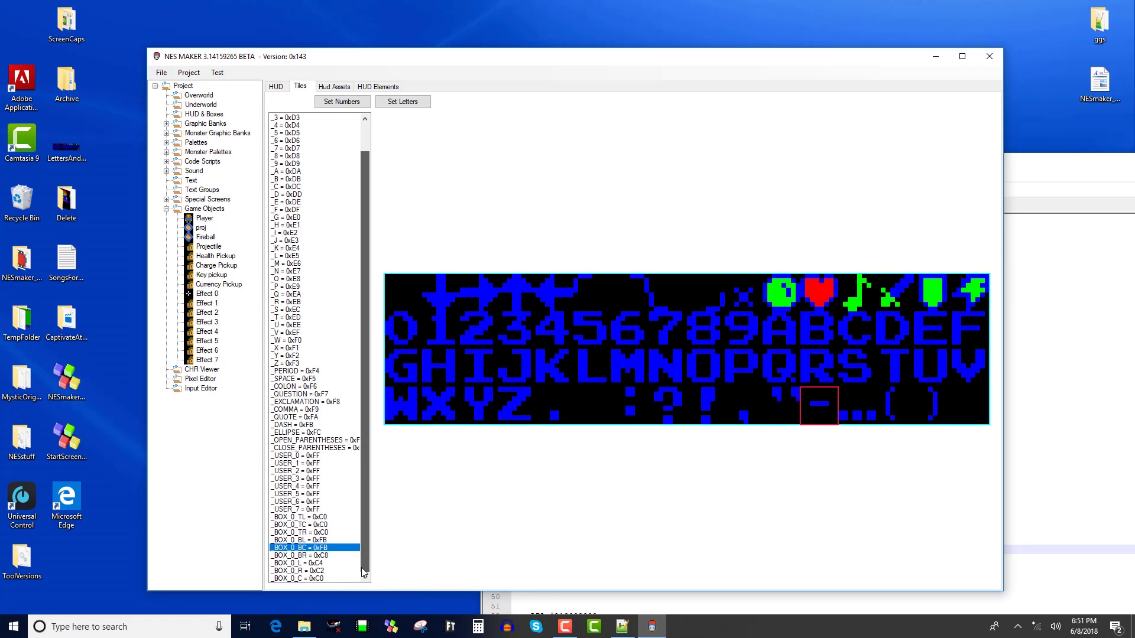
left_click(319, 556)
left_click(833, 421)
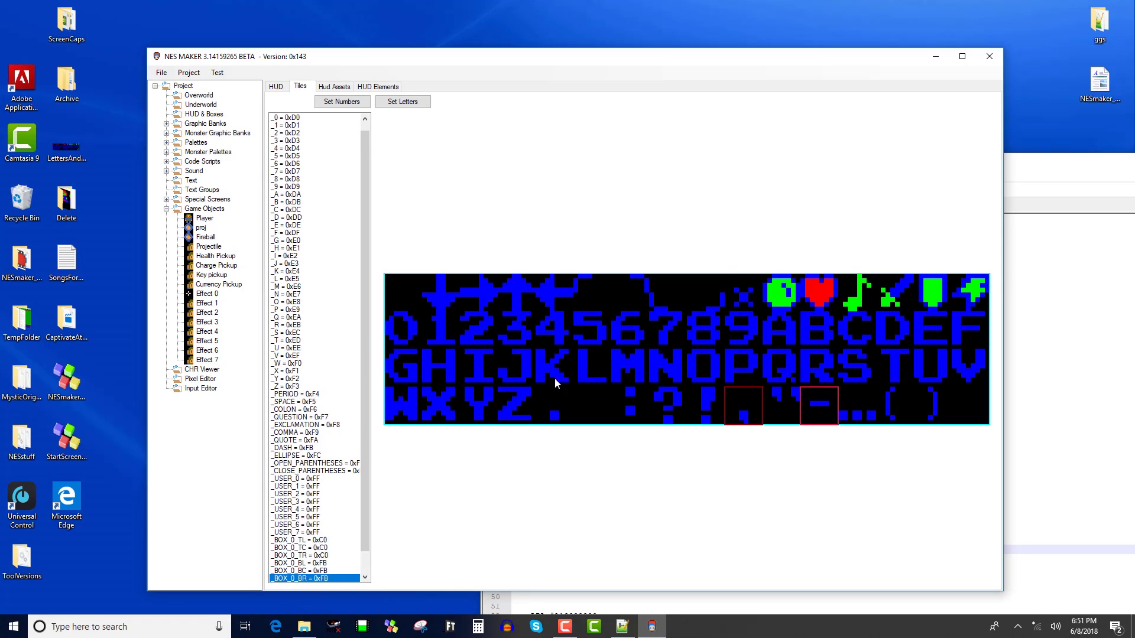
- Assign the blank tile 0xC0 to the BOX_0_L border entry
left_click_drag(366, 509, 370, 532)
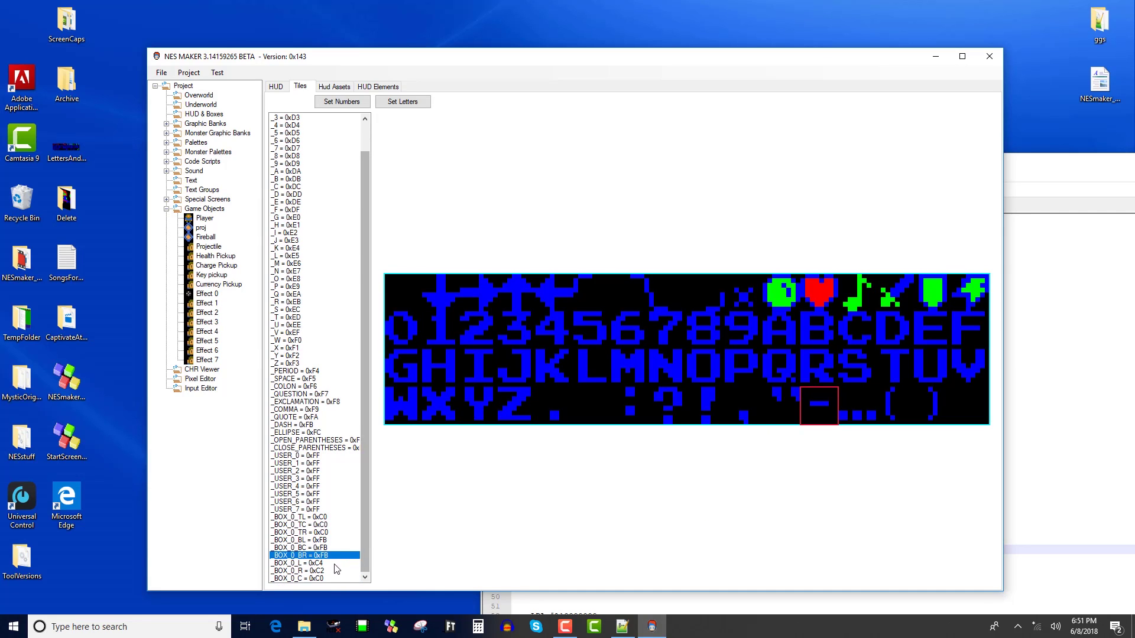
left_click(307, 563)
left_click(407, 295)
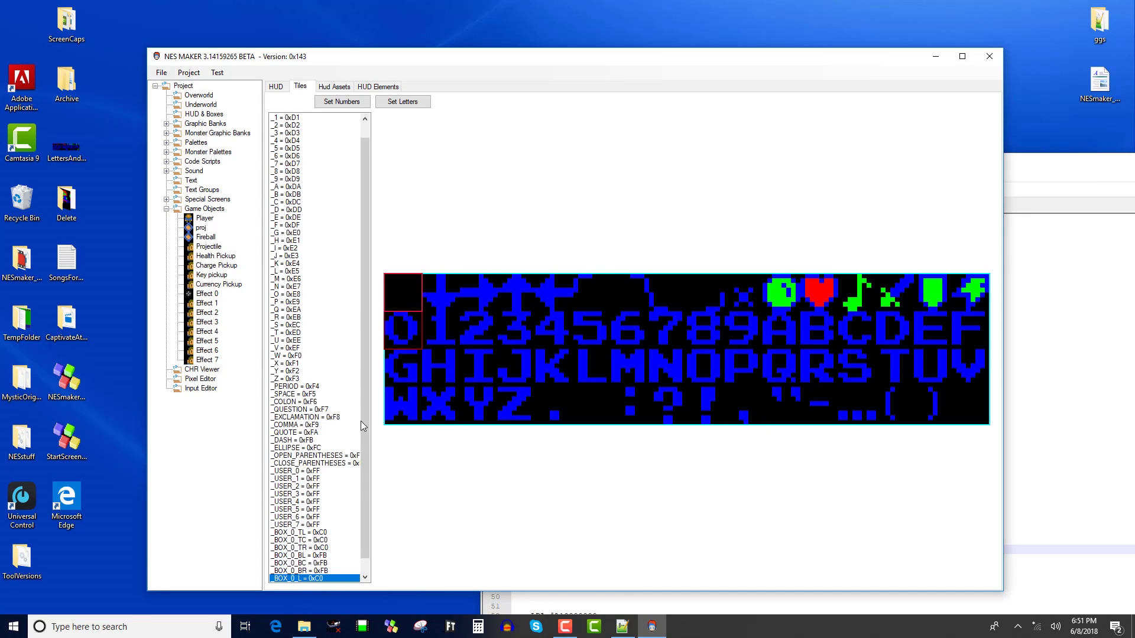
- Assign the blank tile 0xC0 to the BOX_0_R and BOX_0_C border entries
left_click_drag(361, 420, 364, 516)
left_click(329, 573)
left_click(407, 294)
left_click(346, 579)
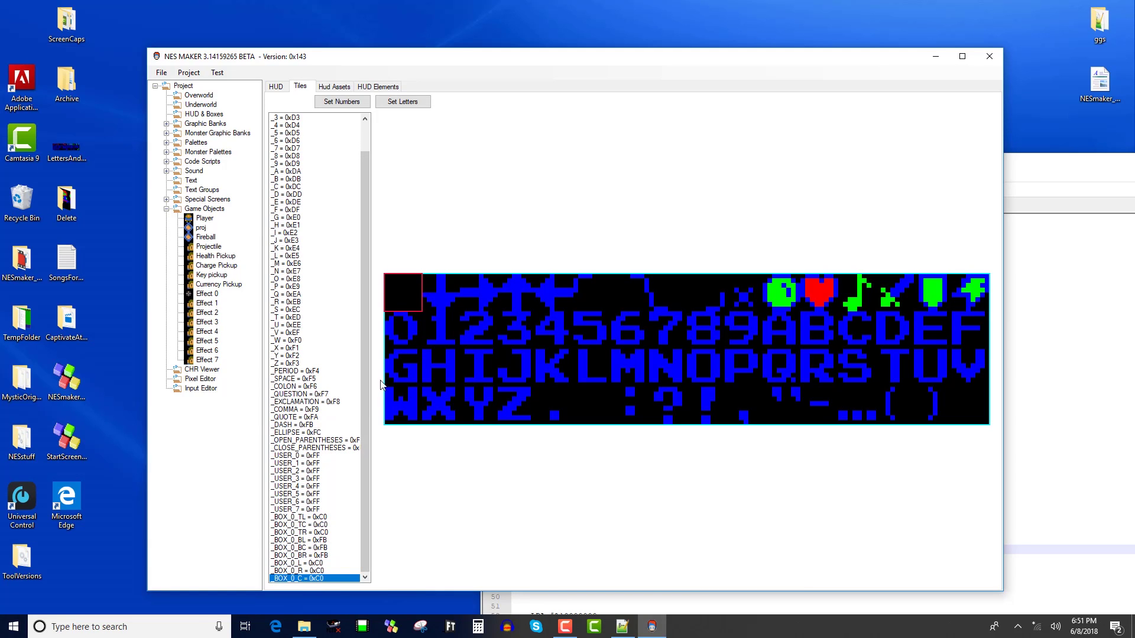
- Compile and run the game to check the bottom HUD's border in the emulator, and close the emulator
left_click(217, 72)
left_click(230, 96)
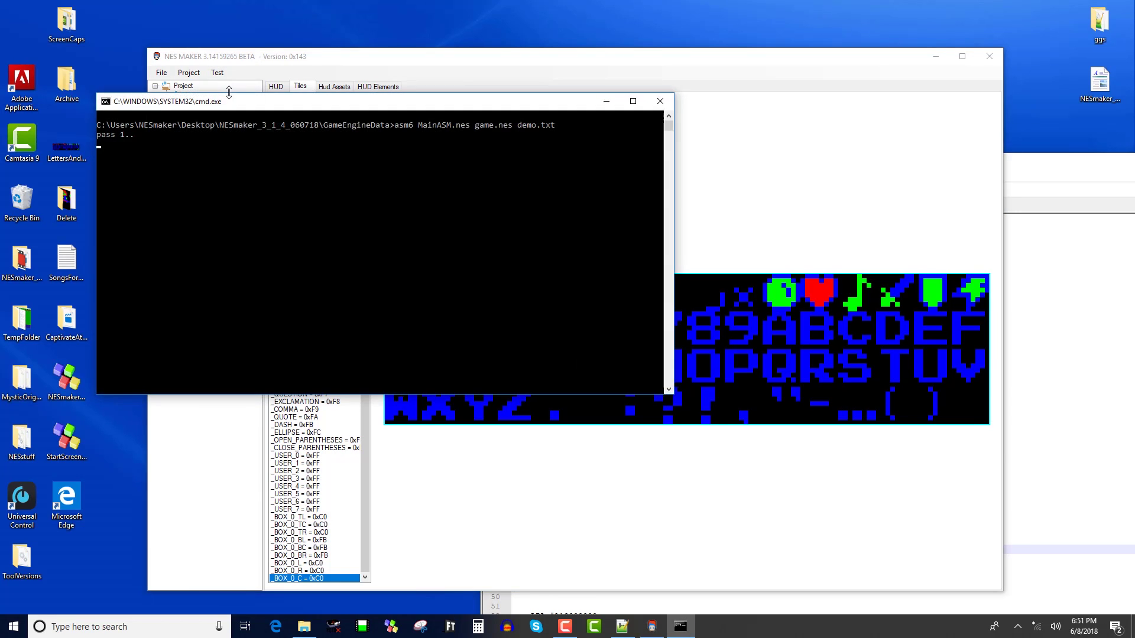
key("Return")
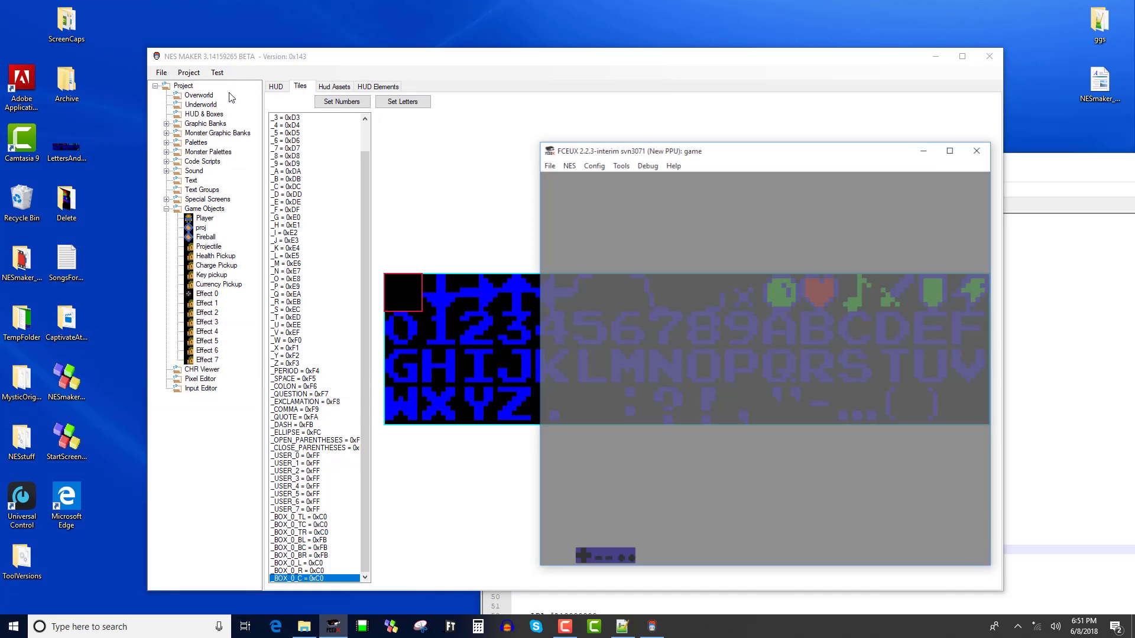
key("Right")
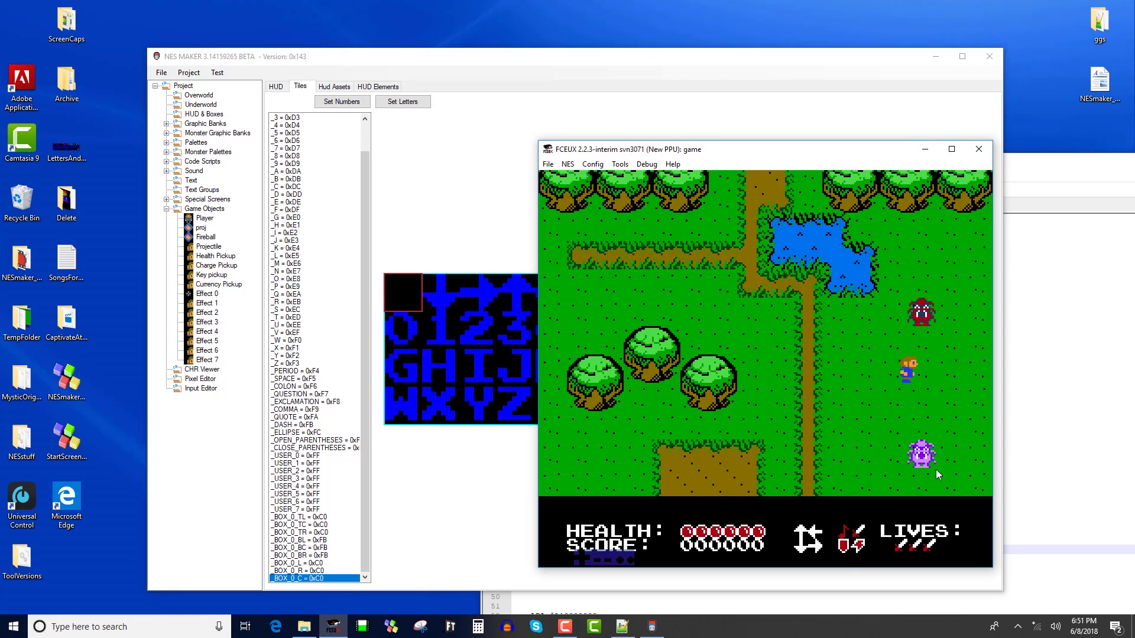
left_click(979, 149)
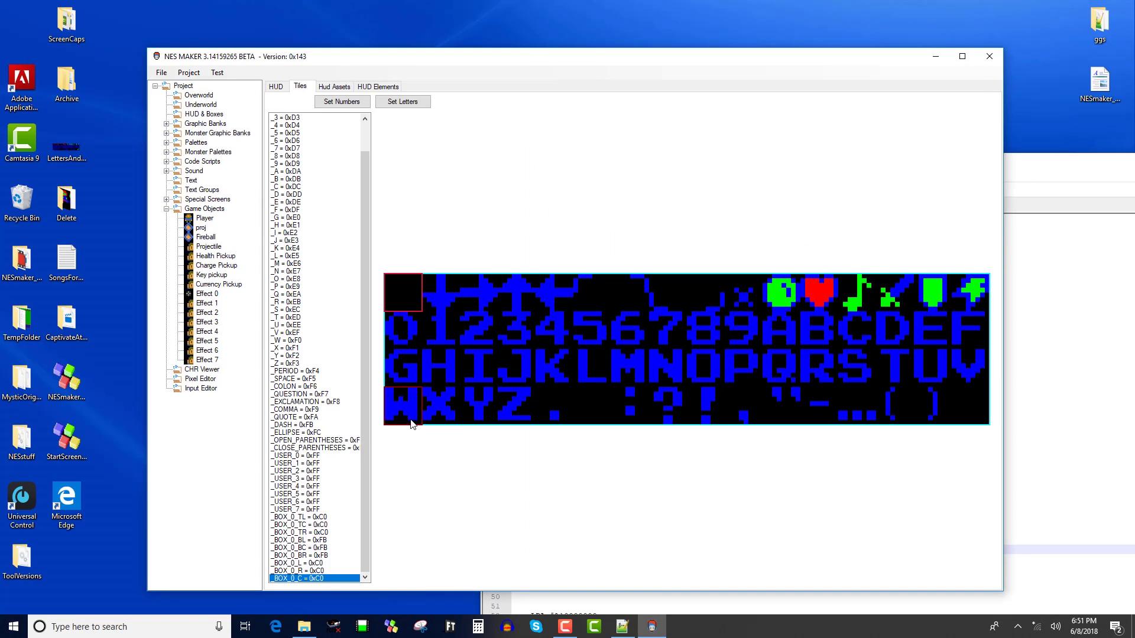
- Assign the dash tile 0xFB to the BOX_0_TL, BOX_0_TC and BOX_0_TR border entries
left_click(334, 517)
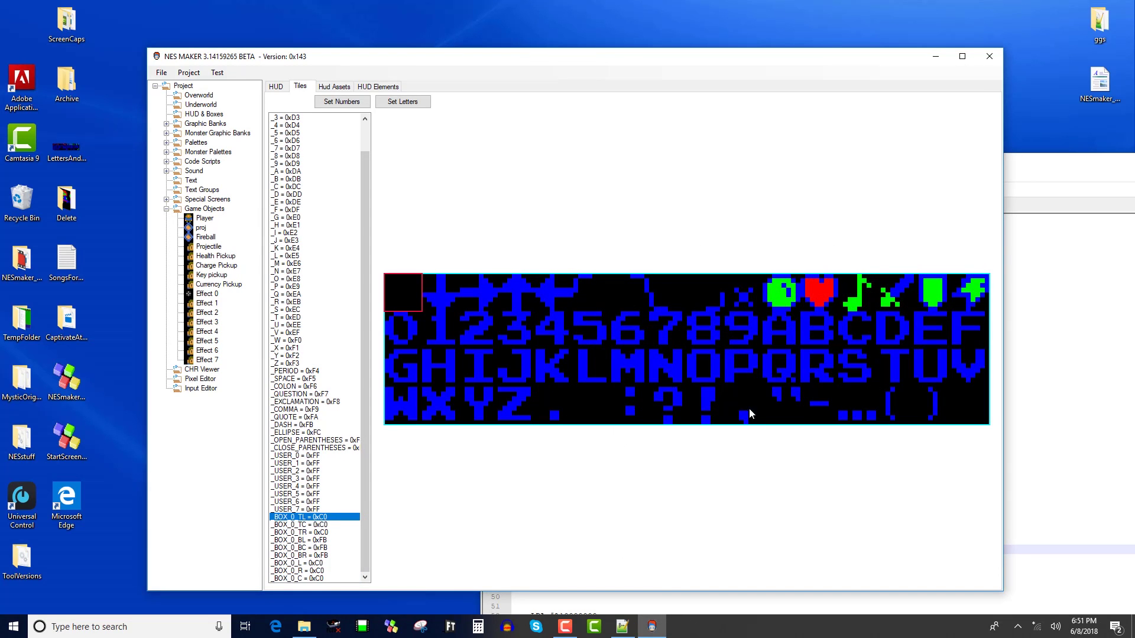
left_click(819, 410)
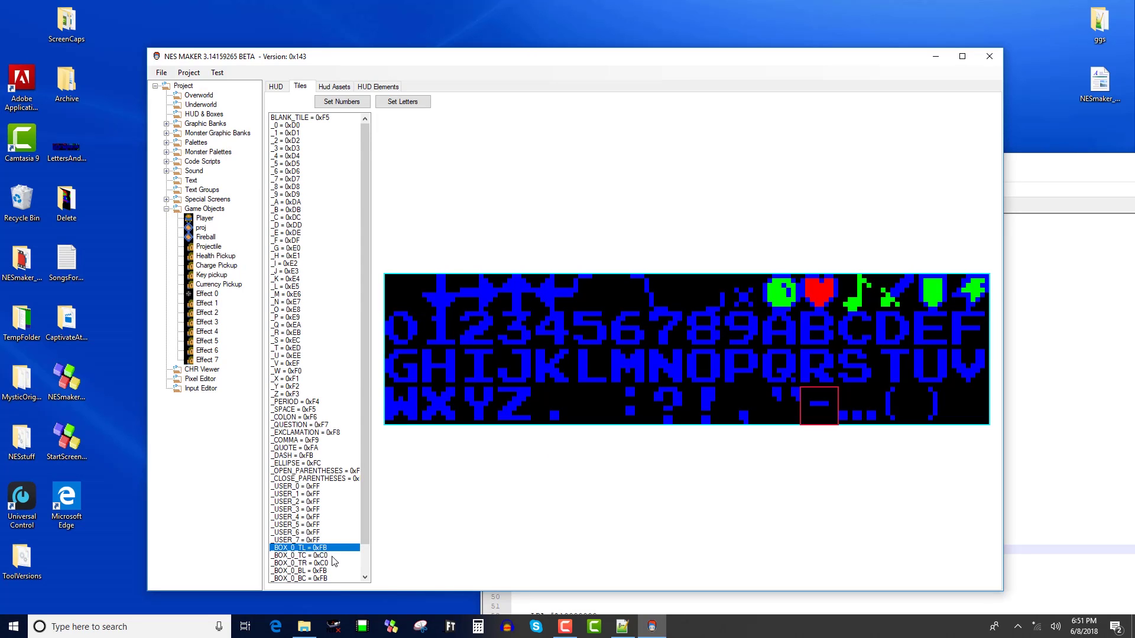
left_click(333, 557)
left_click(820, 408)
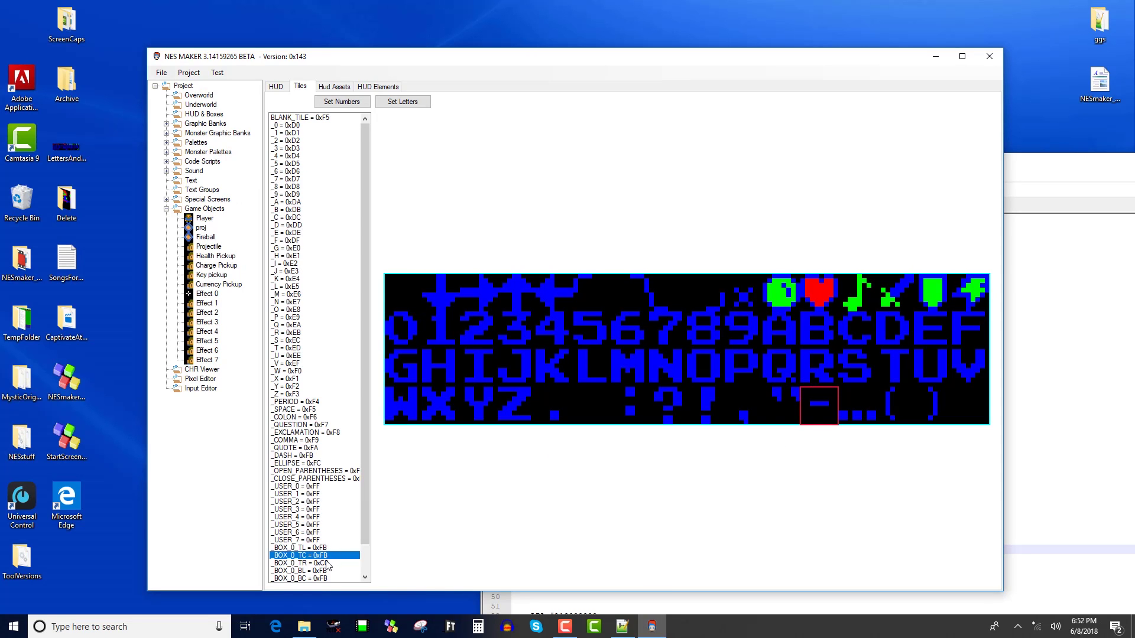
left_click(327, 563)
left_click(816, 411)
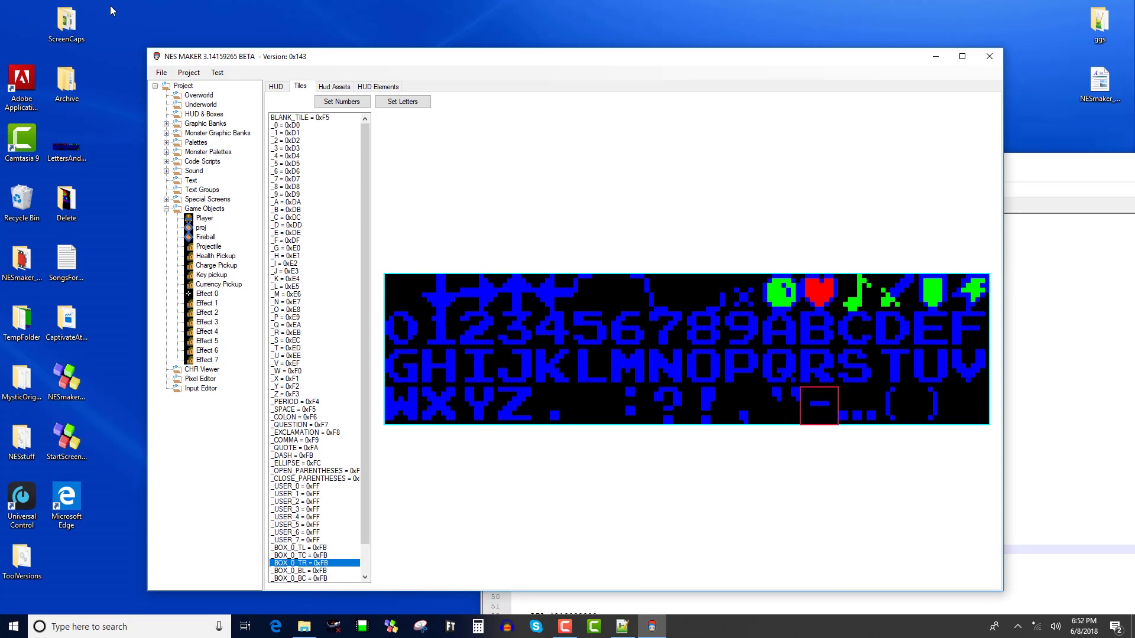
- Compile and run the game, and walk the player between the starting screen and the screen below to check the HUD's top border
left_click(217, 72)
left_click(224, 101)
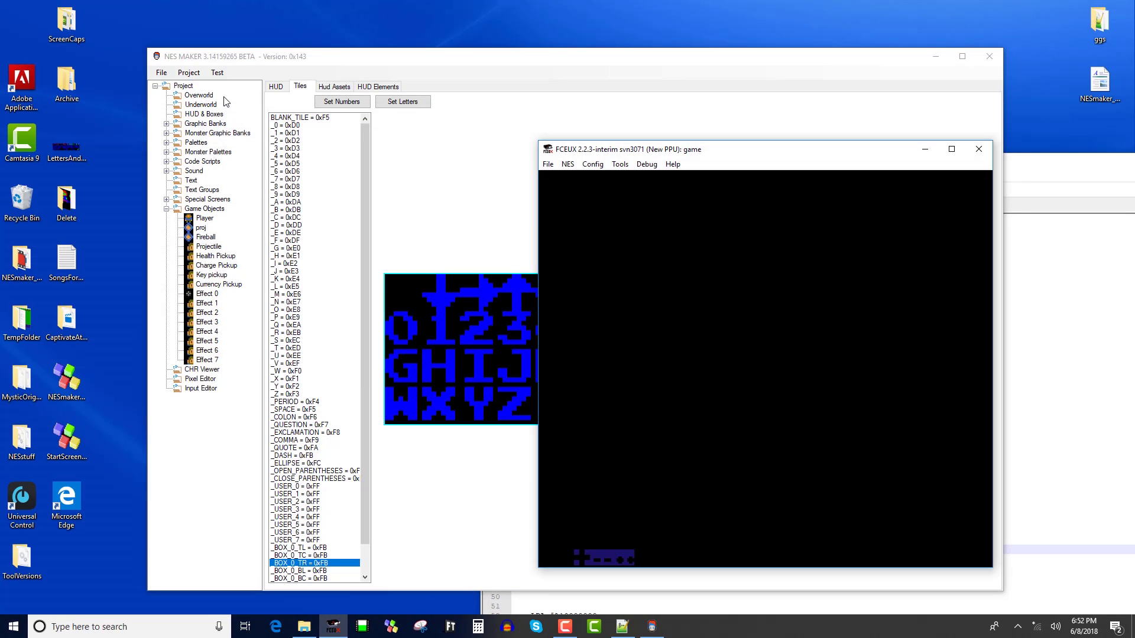
key("Left")
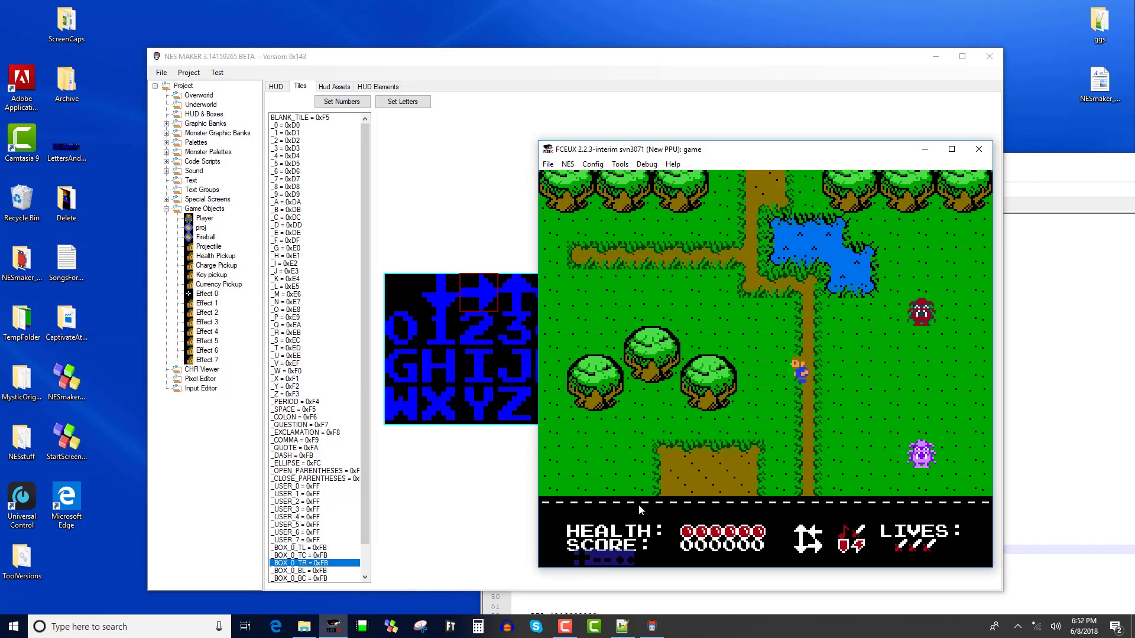
key("Down")
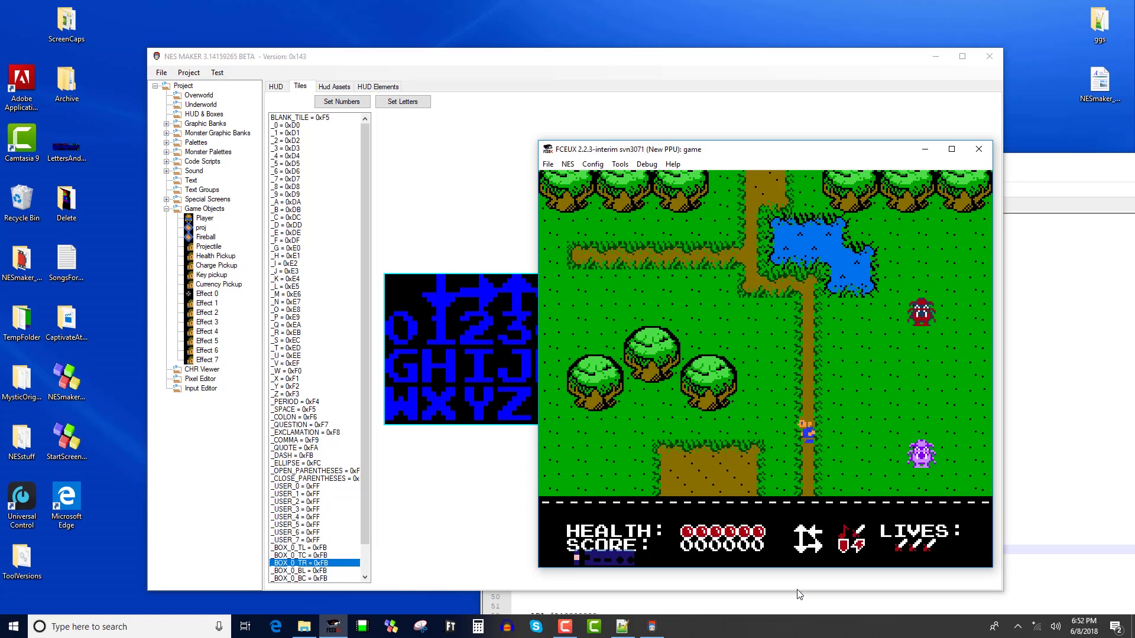
key("Down")
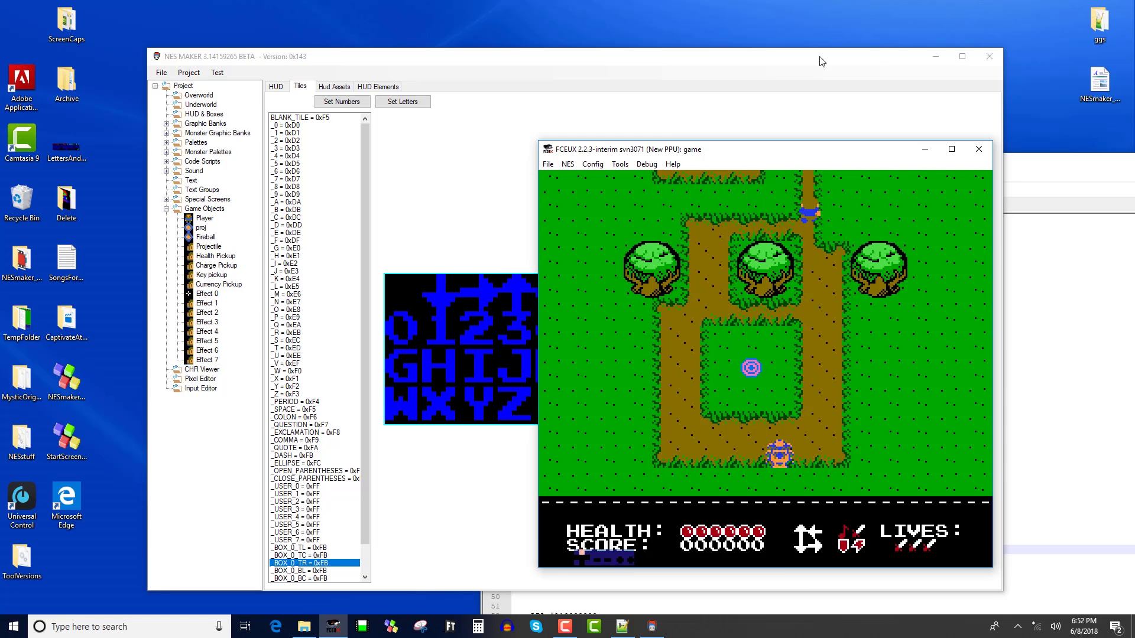
key("Down")
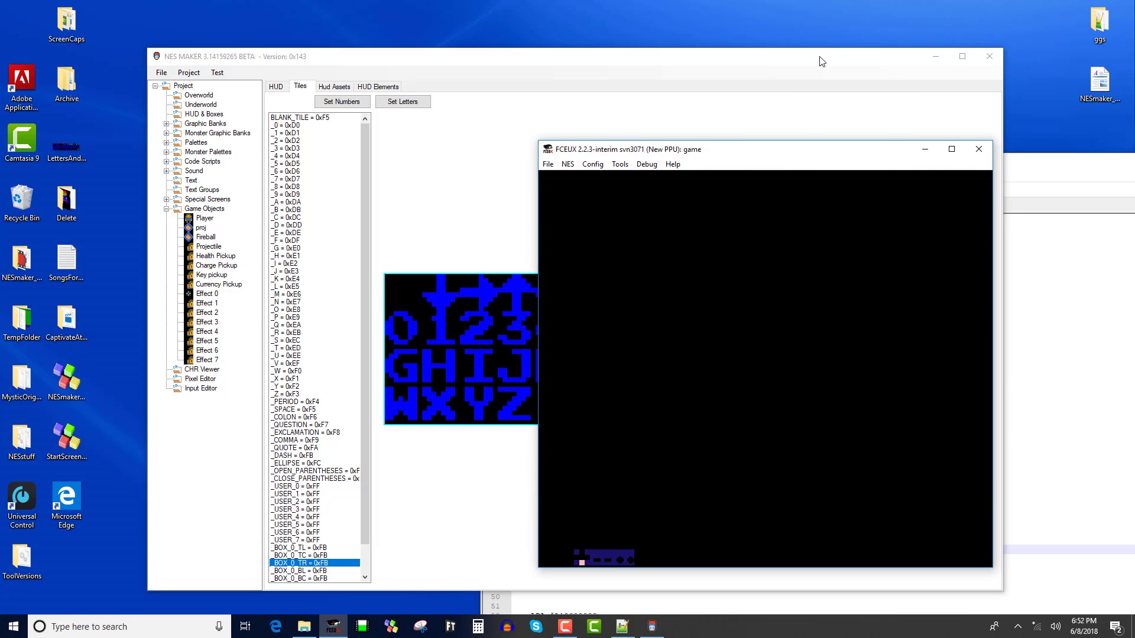
key("Up")
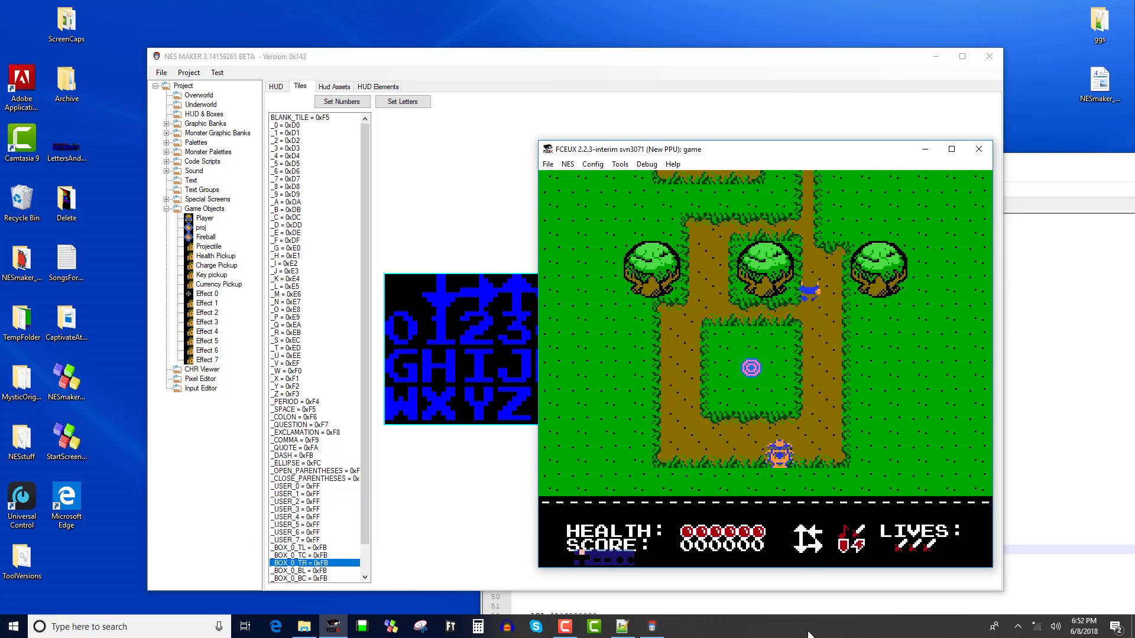
key("Up")
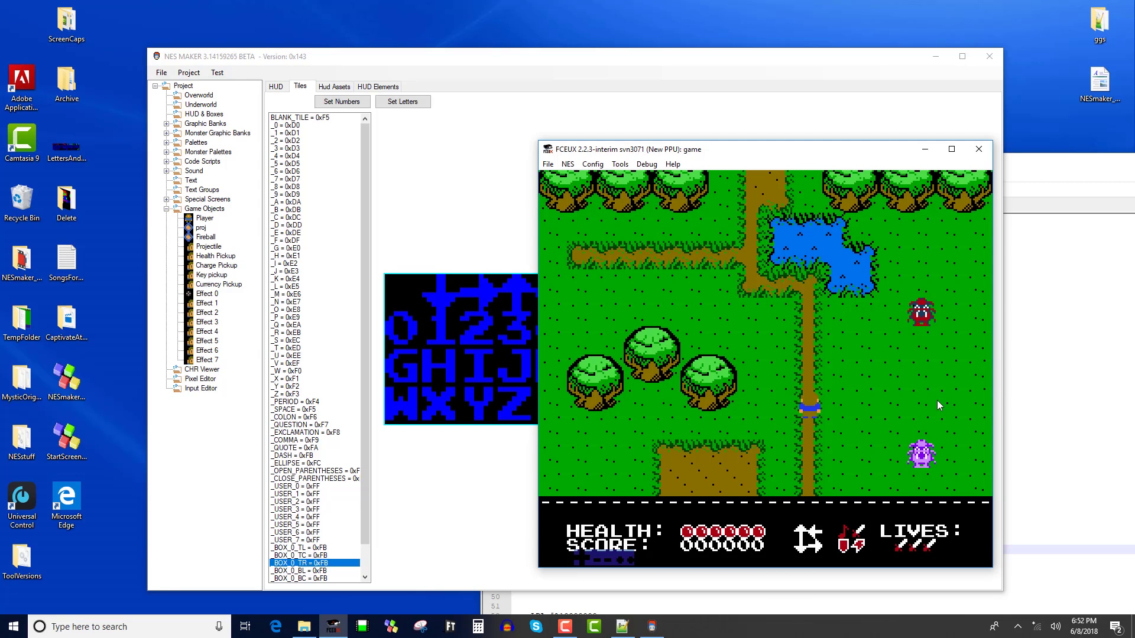
key("Right")
key("Left")
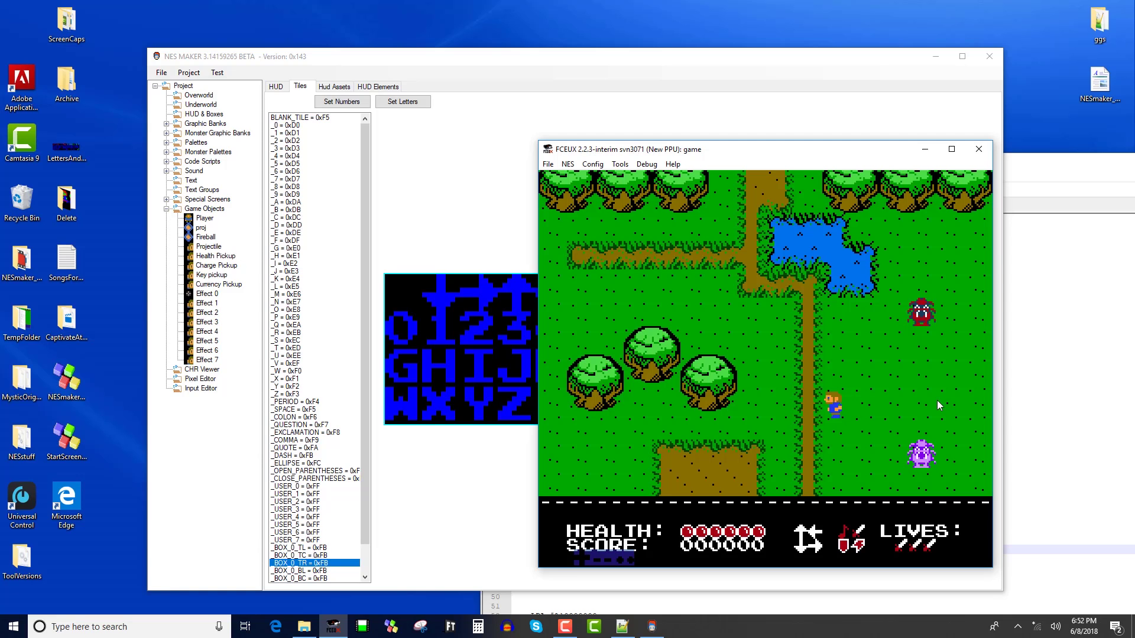